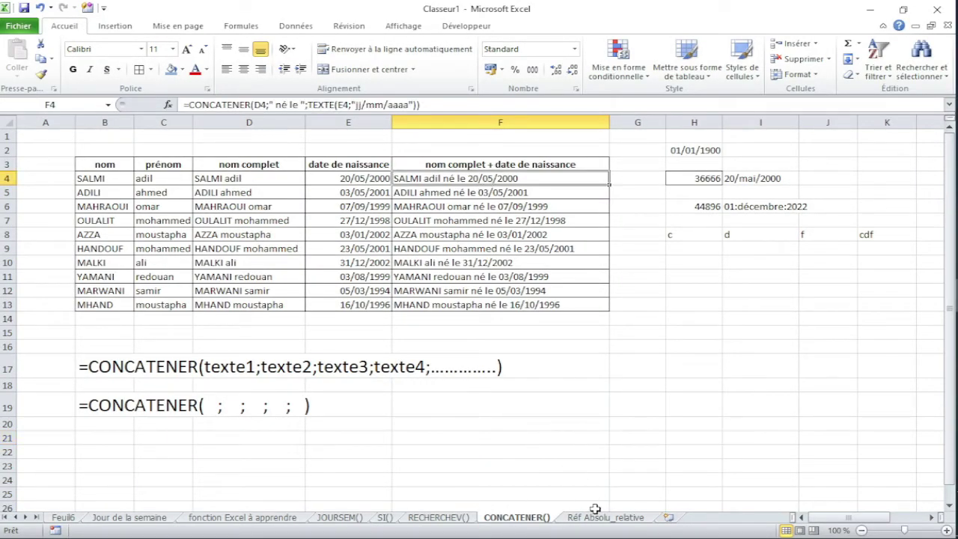
# - Move through the Réf Absolu_relative and CONCATENER() sheets to RECHERCHEV() and inspect E4's SI formula
pyautogui.click(596, 516)
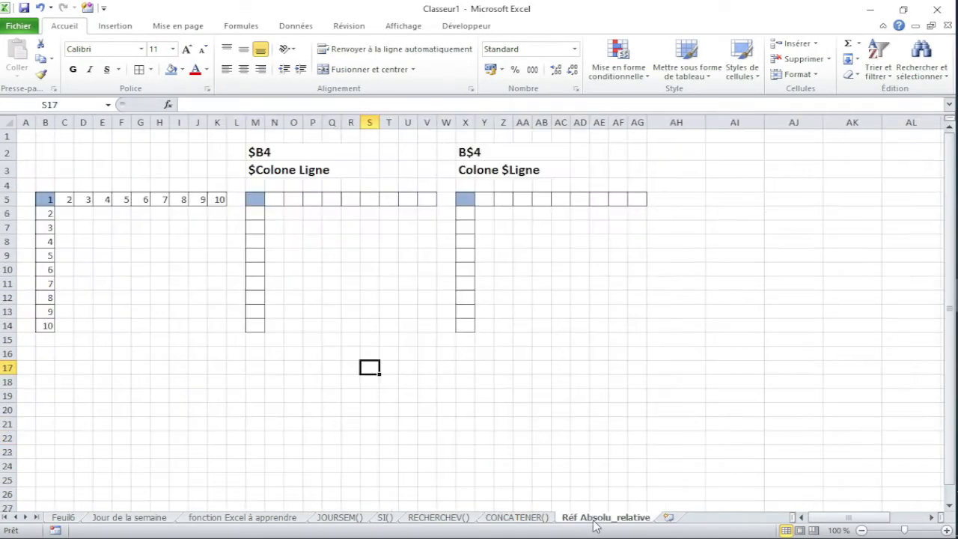
pyautogui.click(527, 519)
pyautogui.click(385, 344)
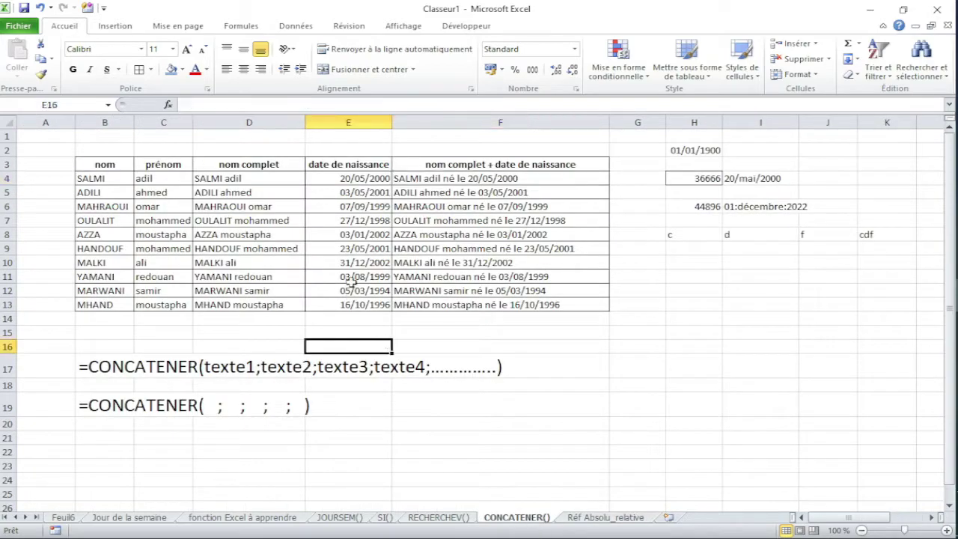
pyautogui.click(450, 518)
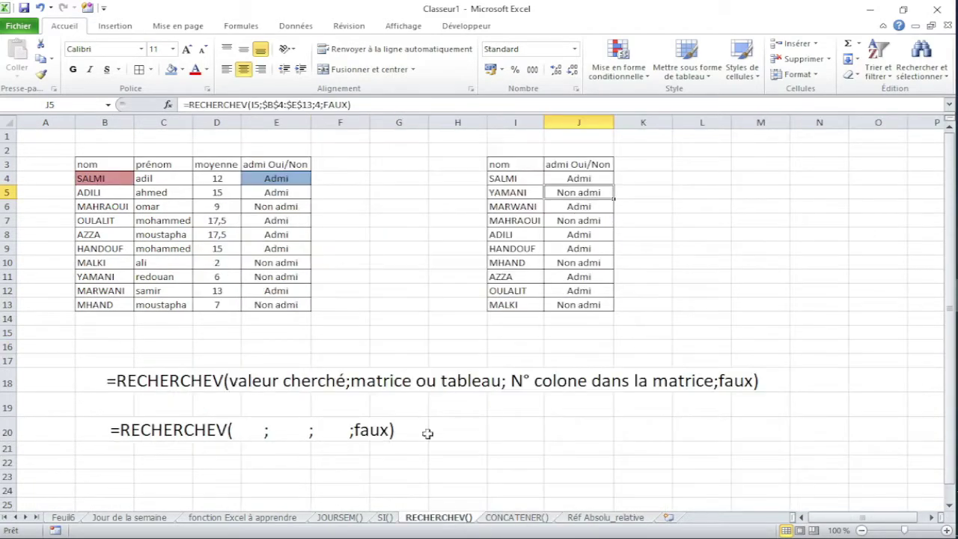
pyautogui.click(262, 180)
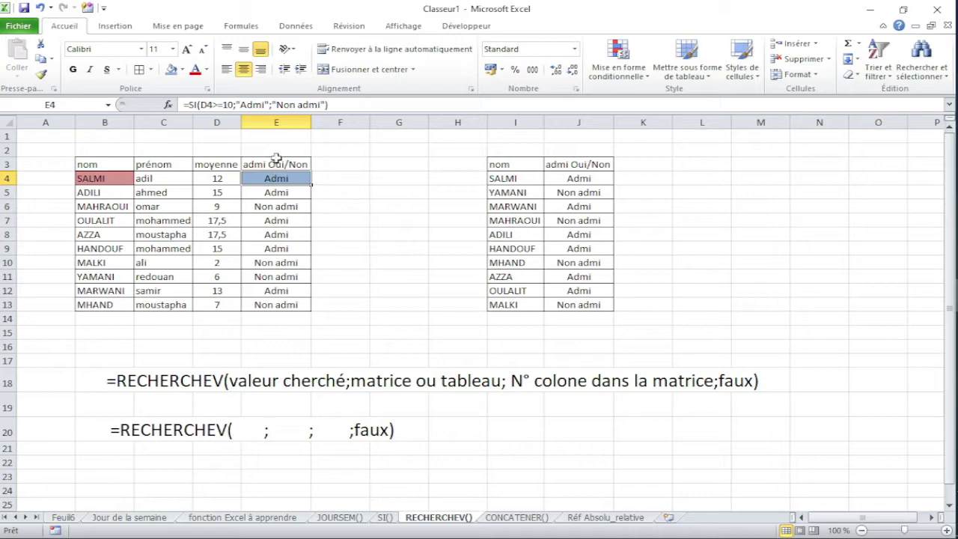
# - Inspect J4's RECHERCHEV formula and its $B$4:$E$13 table range, comparing it with J13
pyautogui.click(604, 179)
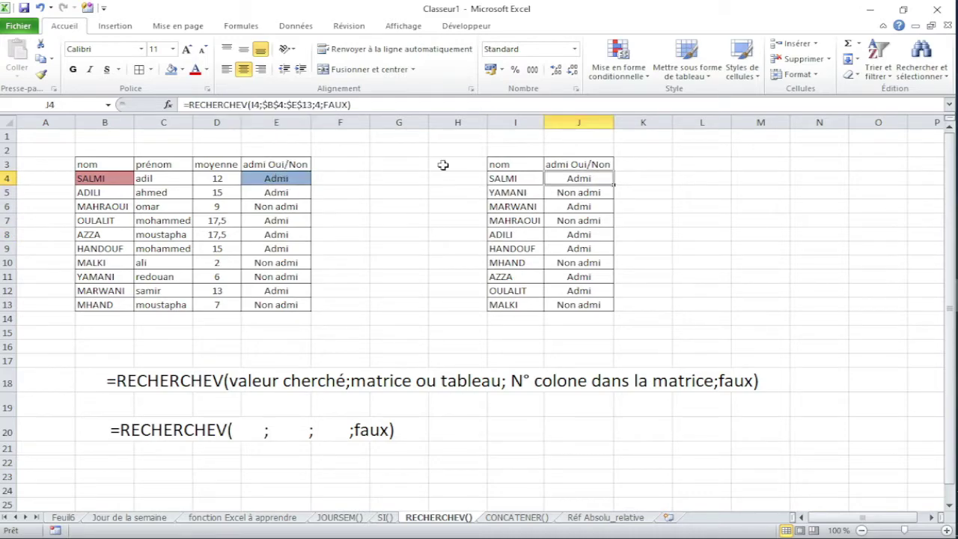
pyautogui.click(264, 105)
pyautogui.moveTo(264, 105); pyautogui.dragTo(273, 104)
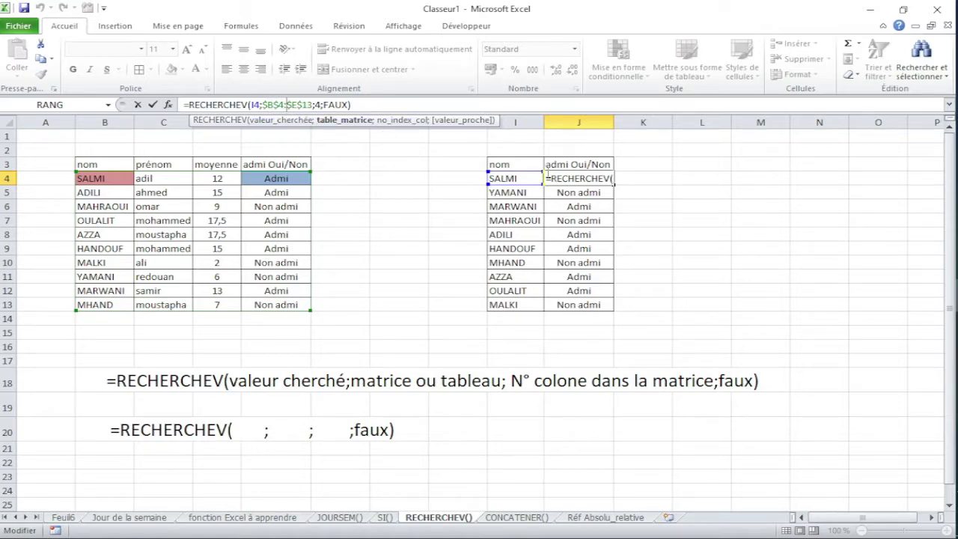
pyautogui.press('Return')
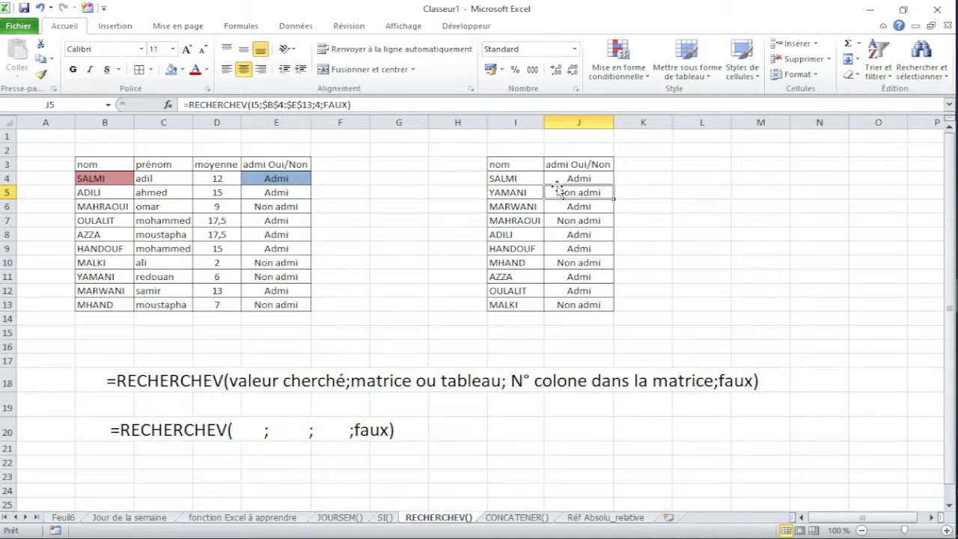
pyautogui.click(570, 178)
pyautogui.doubleClick(570, 179)
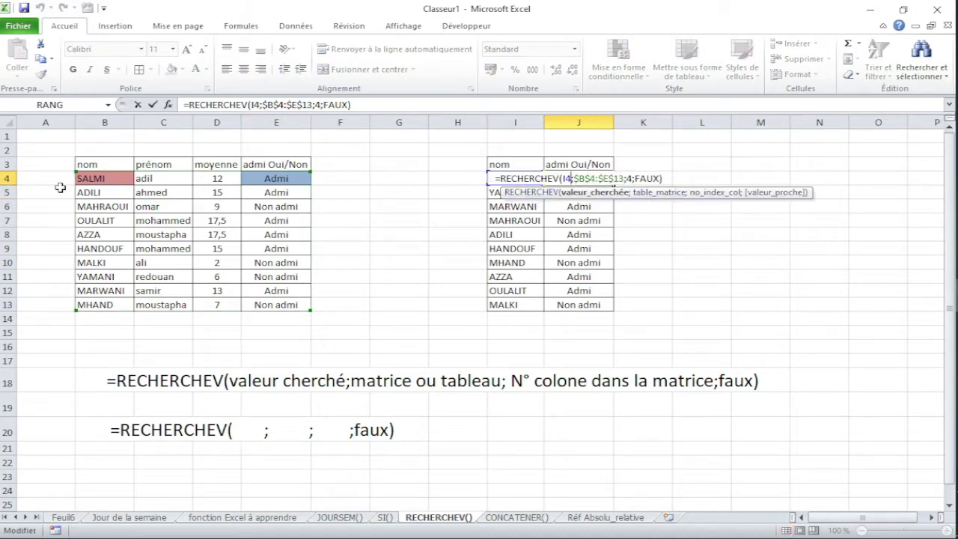
pyautogui.press('Escape')
pyautogui.click(599, 305)
pyautogui.doubleClick(599, 305)
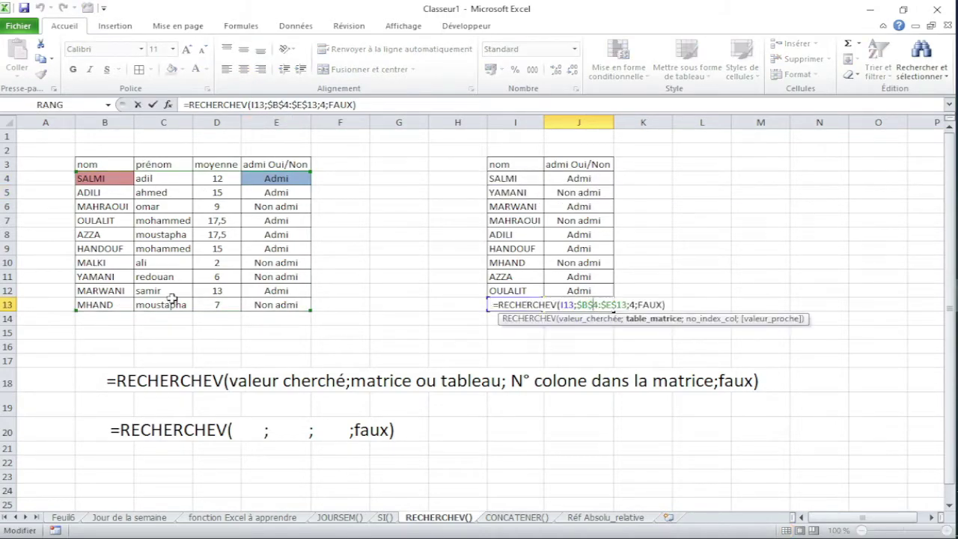
pyautogui.press('Return')
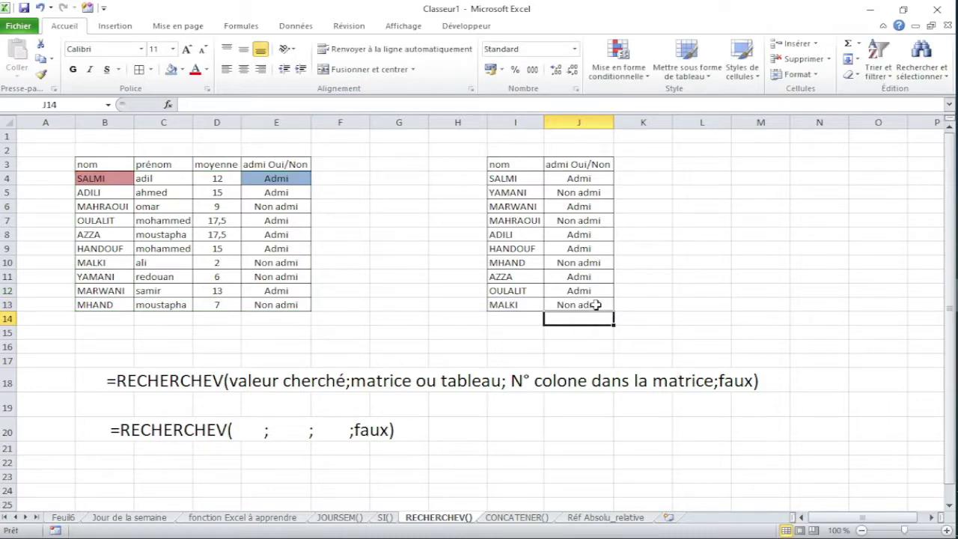
pyautogui.doubleClick(599, 305)
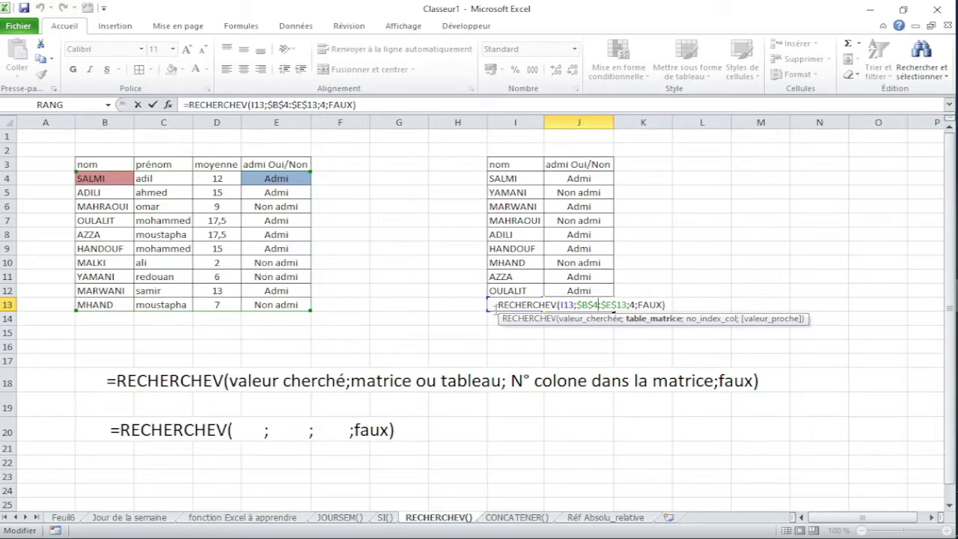
pyautogui.press('Return')
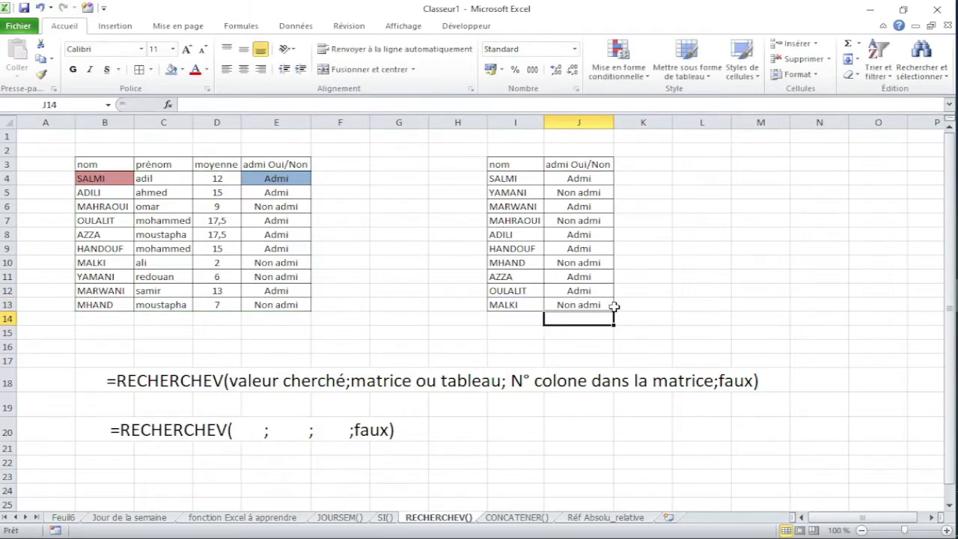
pyautogui.doubleClick(572, 174)
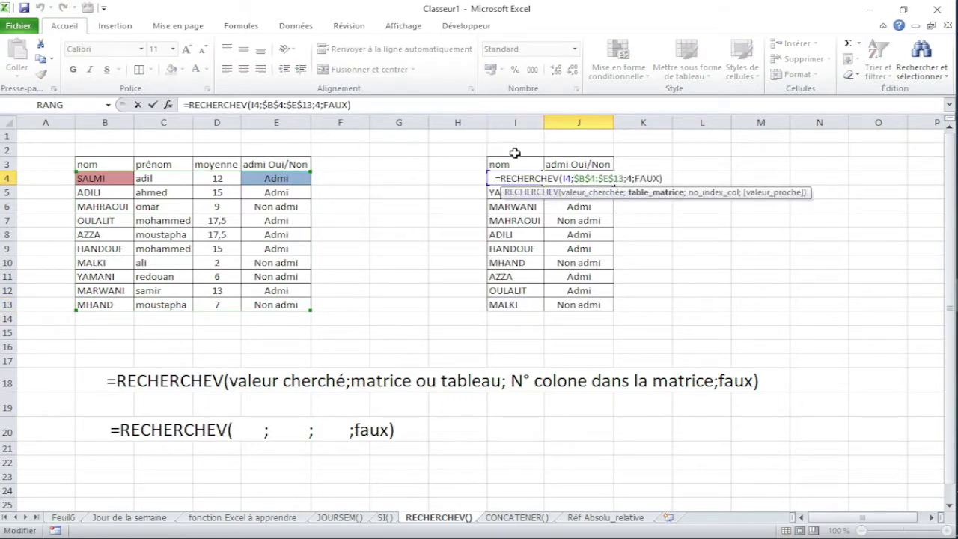
pyautogui.press('Escape')
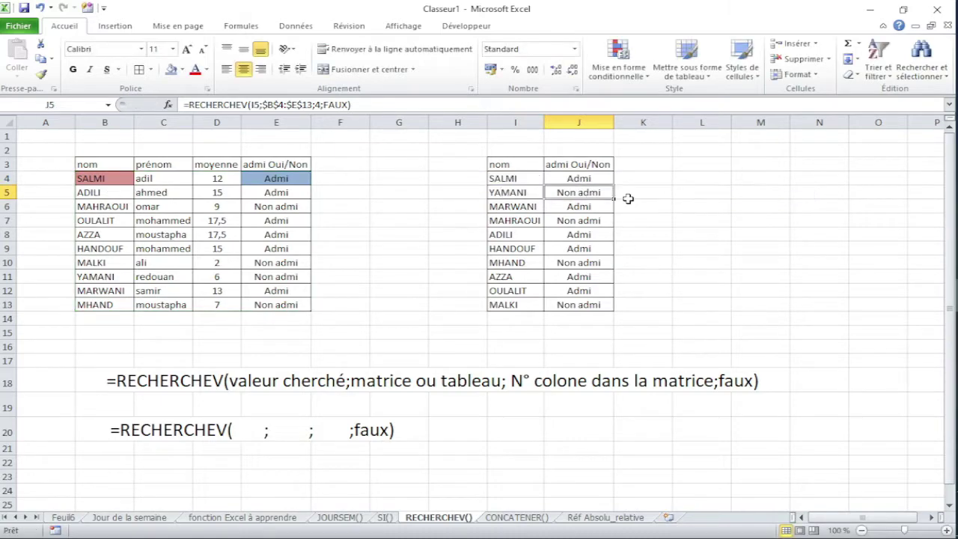
# - Fill J4's lookup formula down to J13 and compare the J4 and J13 formulas
pyautogui.moveTo(616, 186); pyautogui.dragTo(617, 310)
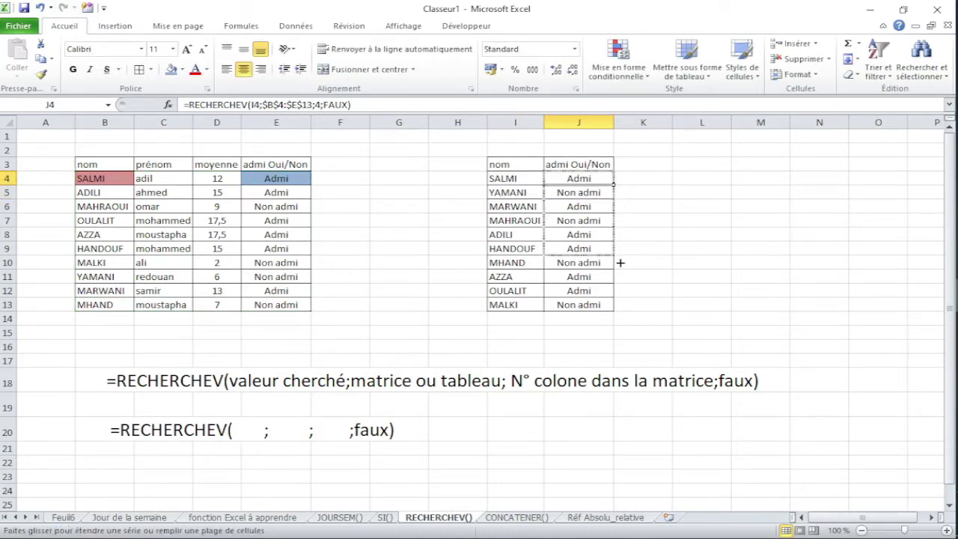
pyautogui.doubleClick(590, 179)
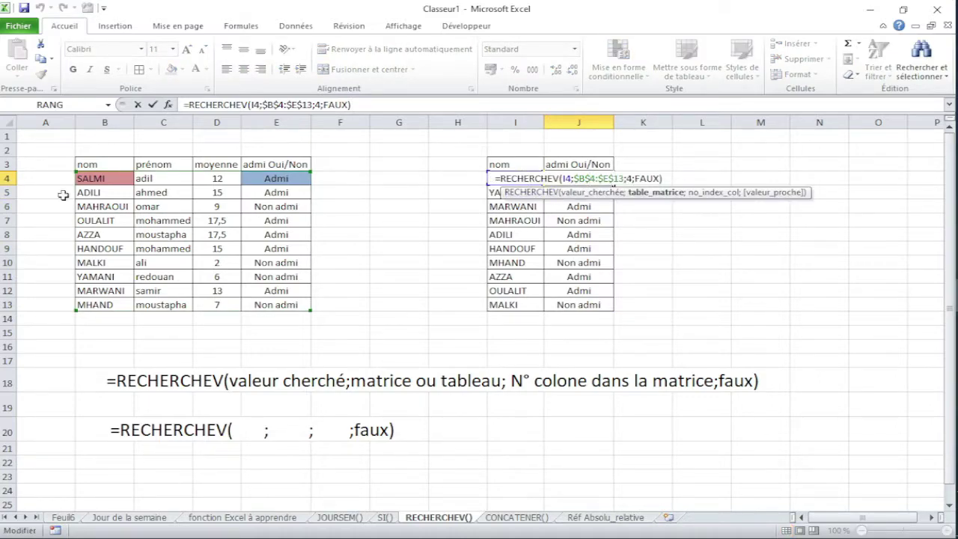
pyautogui.press('Return')
pyautogui.click(588, 305)
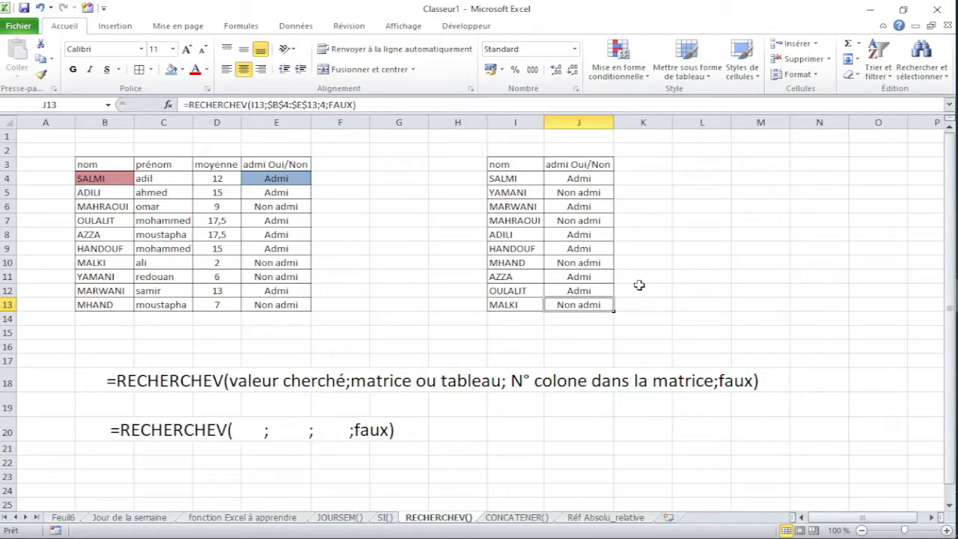
pyautogui.doubleClick(599, 180)
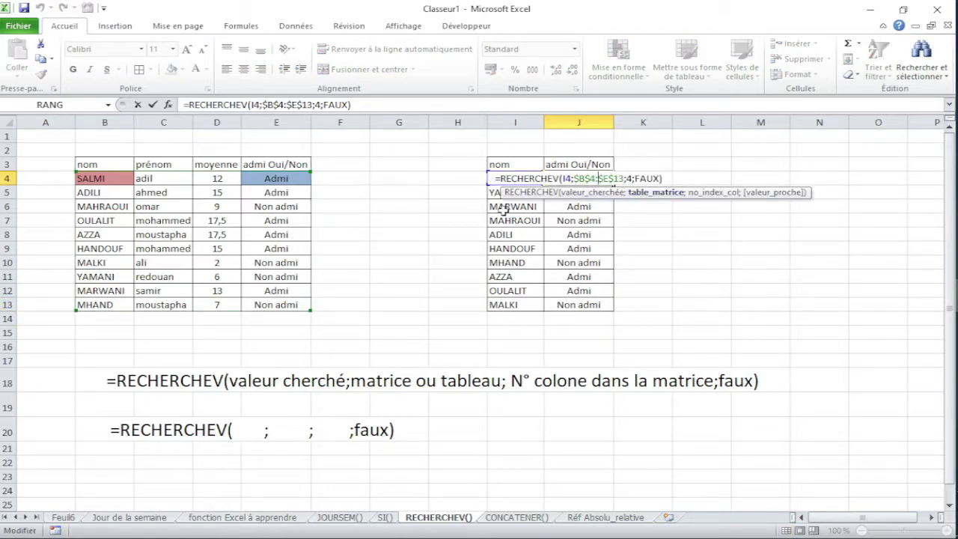
pyautogui.press('Return')
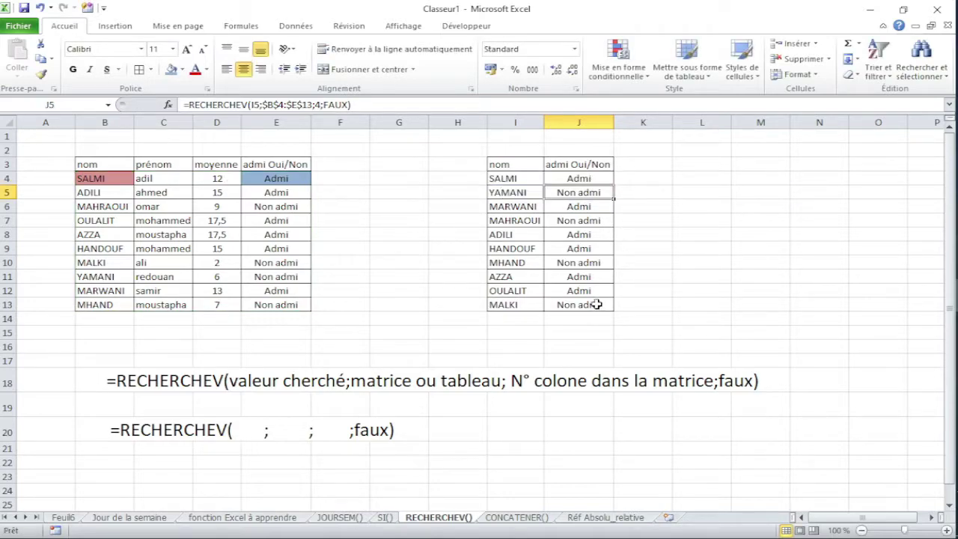
pyautogui.doubleClick(599, 304)
pyautogui.press('Return')
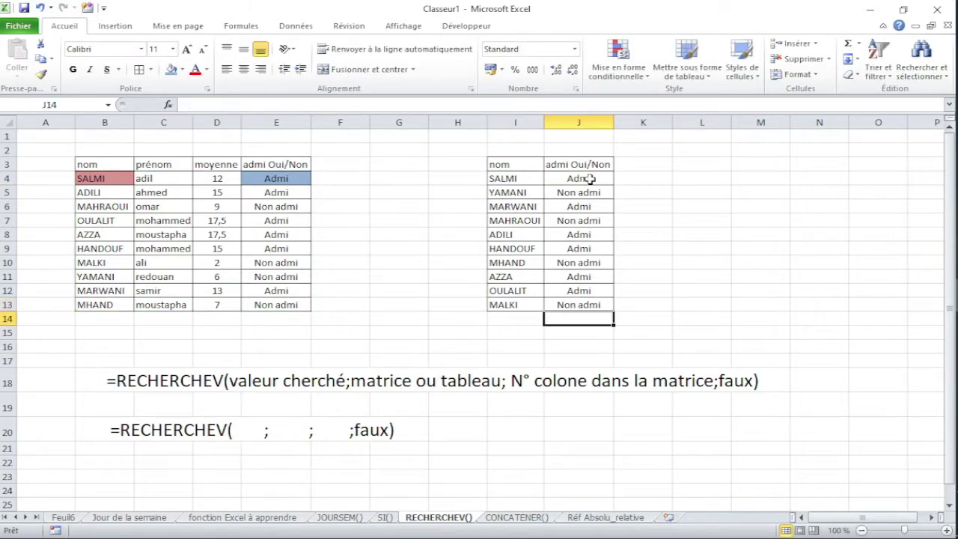
# - Show J4's table range by shifting it to B16:E25, then restore B4:E13
pyautogui.doubleClick(590, 179)
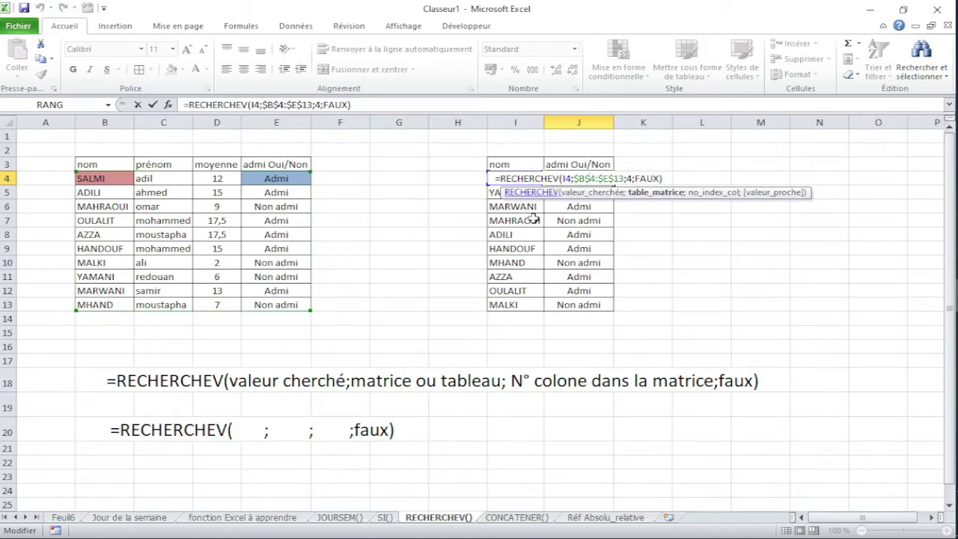
pyautogui.press('Return')
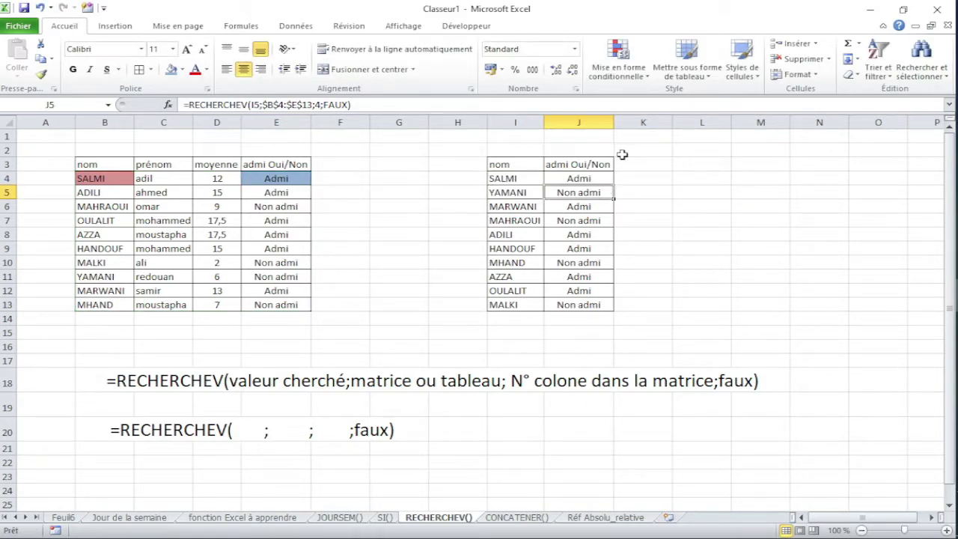
pyautogui.doubleClick(606, 179)
pyautogui.moveTo(310, 187); pyautogui.dragTo(307, 356)
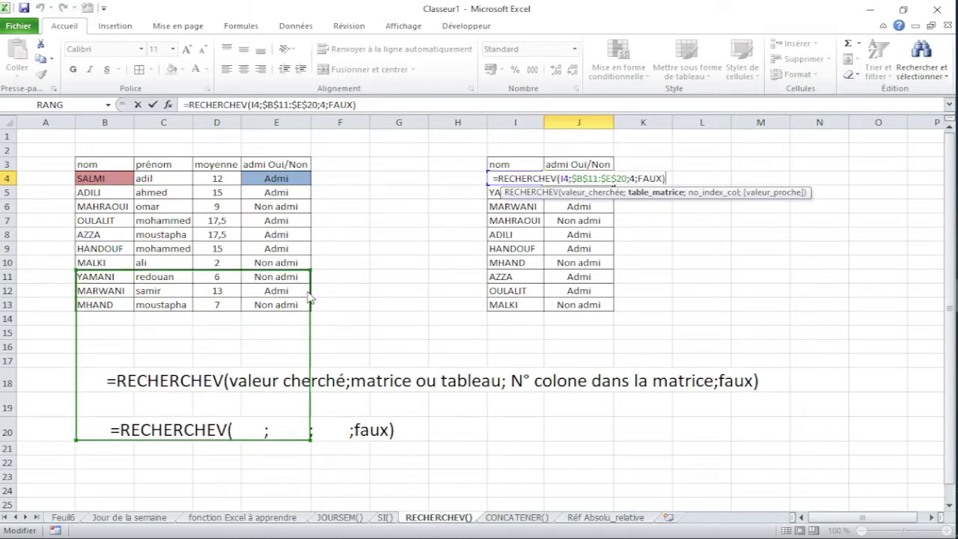
pyautogui.moveTo(307, 356); pyautogui.dragTo(307, 189)
pyautogui.press('Return')
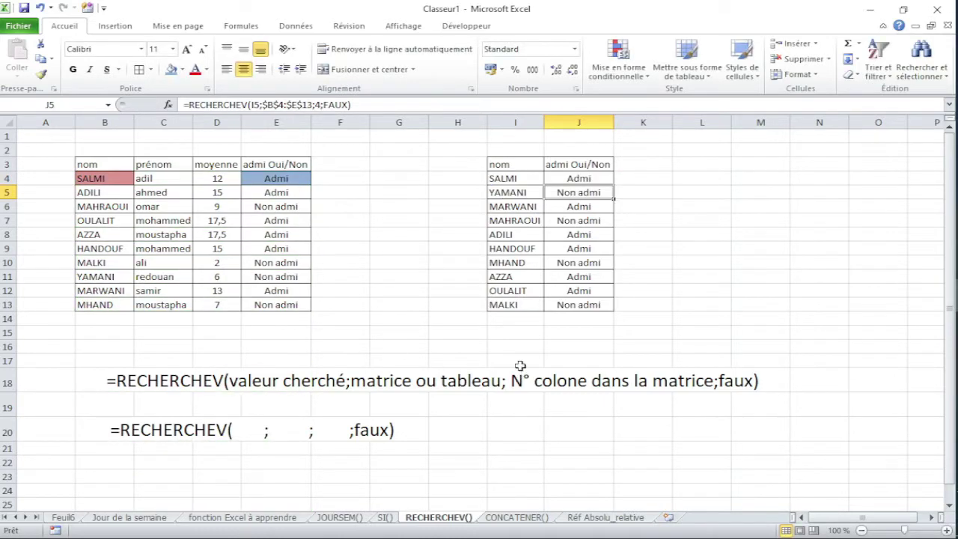
# - Return to the Réf Absolu_relative sheet and highlight the 1–10 number row and column
pyautogui.click(621, 518)
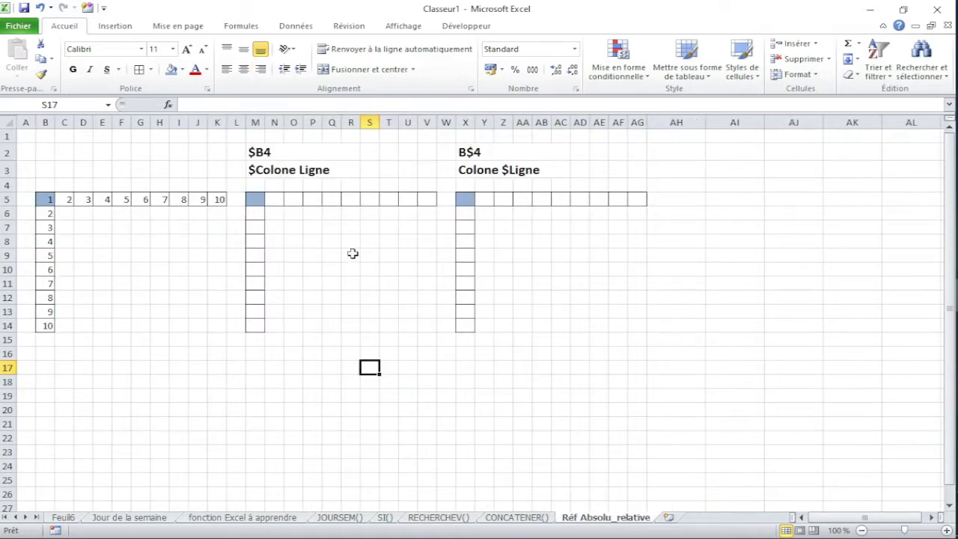
pyautogui.click(293, 311)
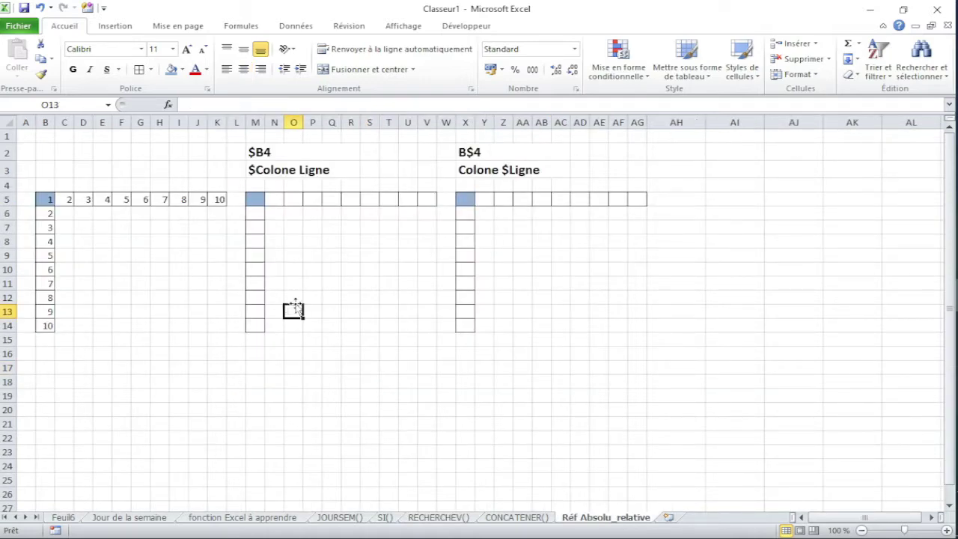
pyautogui.click(49, 199)
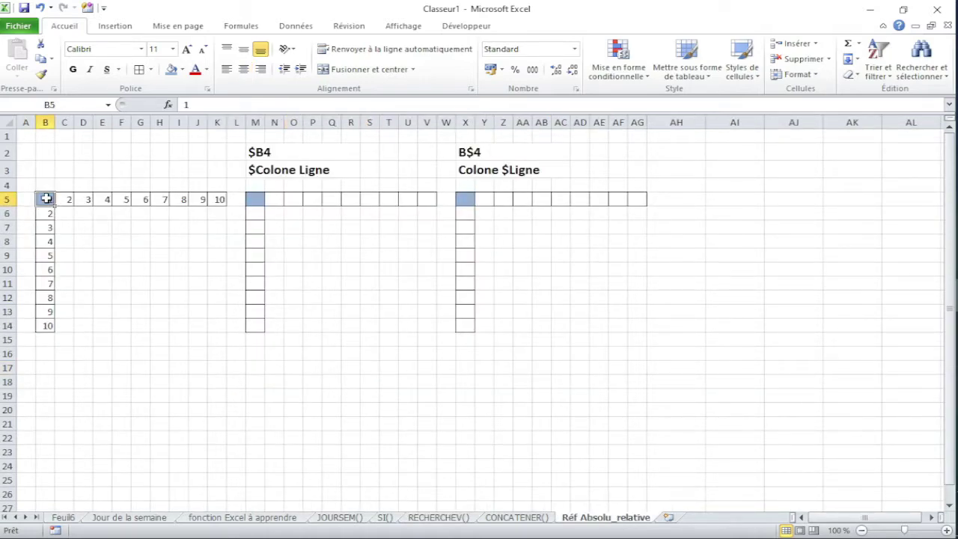
pyautogui.moveTo(47, 199); pyautogui.dragTo(219, 199)
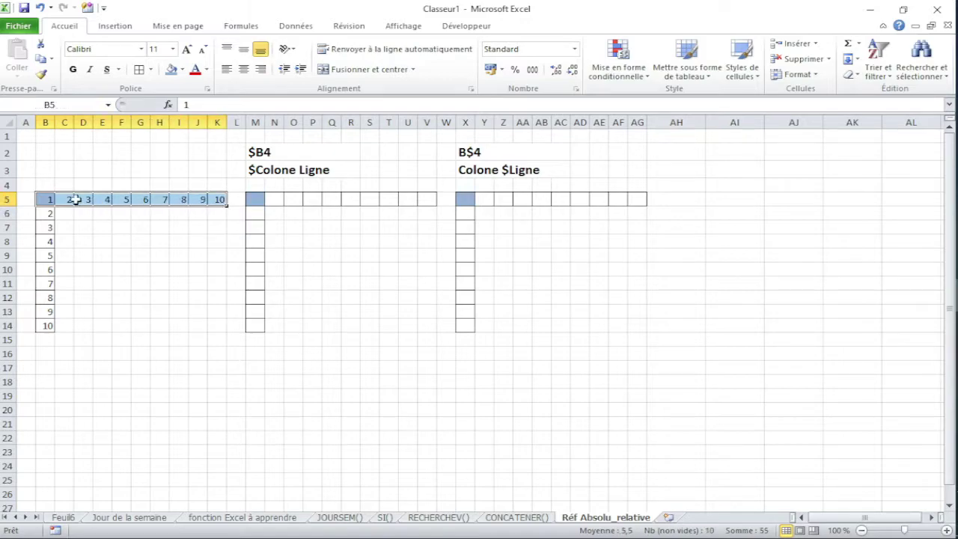
pyautogui.moveTo(46, 200); pyautogui.dragTo(47, 326)
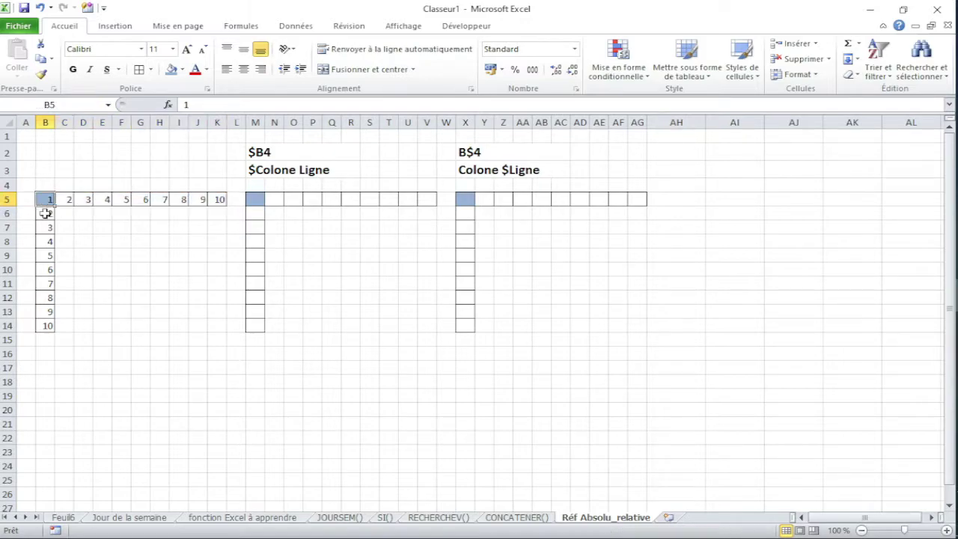
pyautogui.click(88, 288)
# - Begin a formula with = in cell M5 under the $B4 heading
pyautogui.click(259, 200)
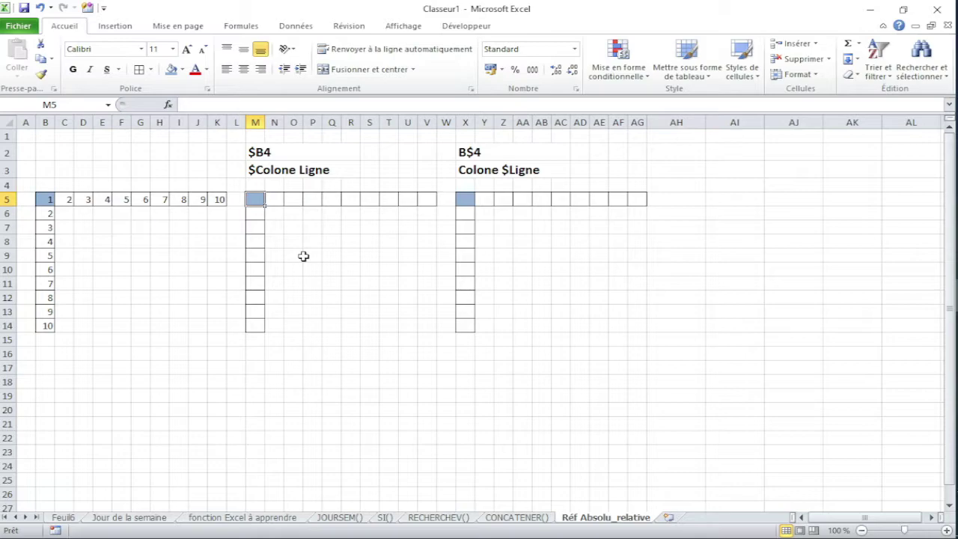
pyautogui.press('Up')
pyautogui.press('Up')
pyautogui.press('Up')
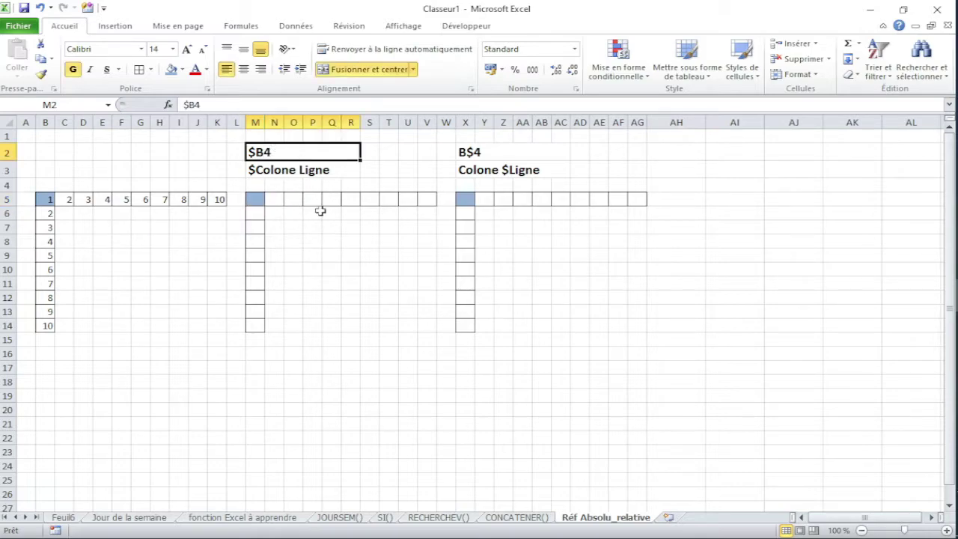
pyautogui.click(258, 199)
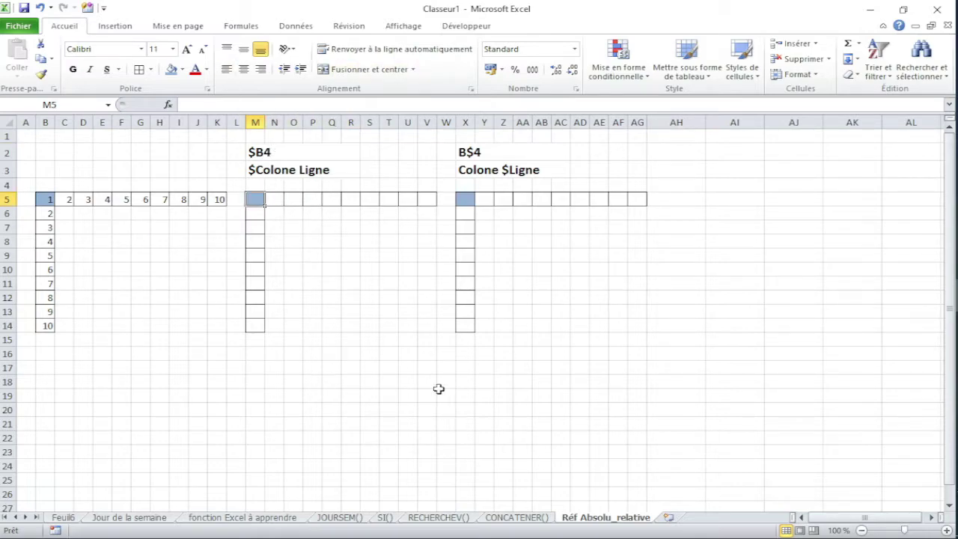
pyautogui.write('=')
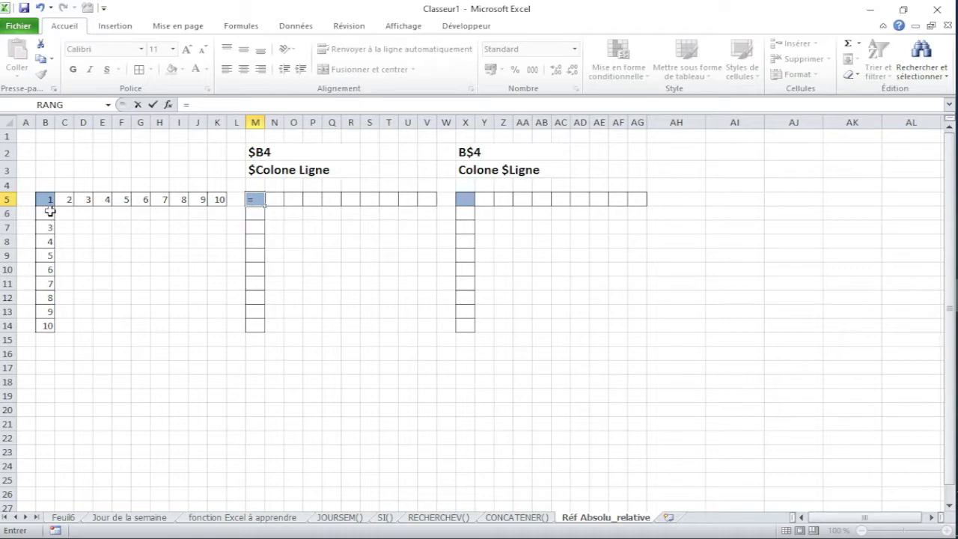
# - Point M5 at B5, lock the column with F4 to get =$B5, and confirm
pyautogui.click(47, 198)
pyautogui.press('F2')
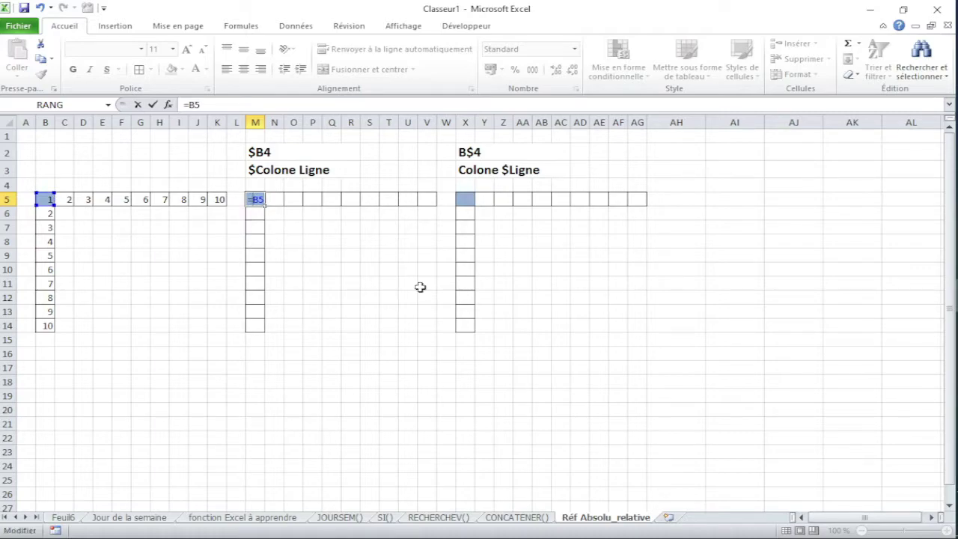
pyautogui.press('F4')
pyautogui.press('F4')
pyautogui.press('F4')
pyautogui.press('Return')
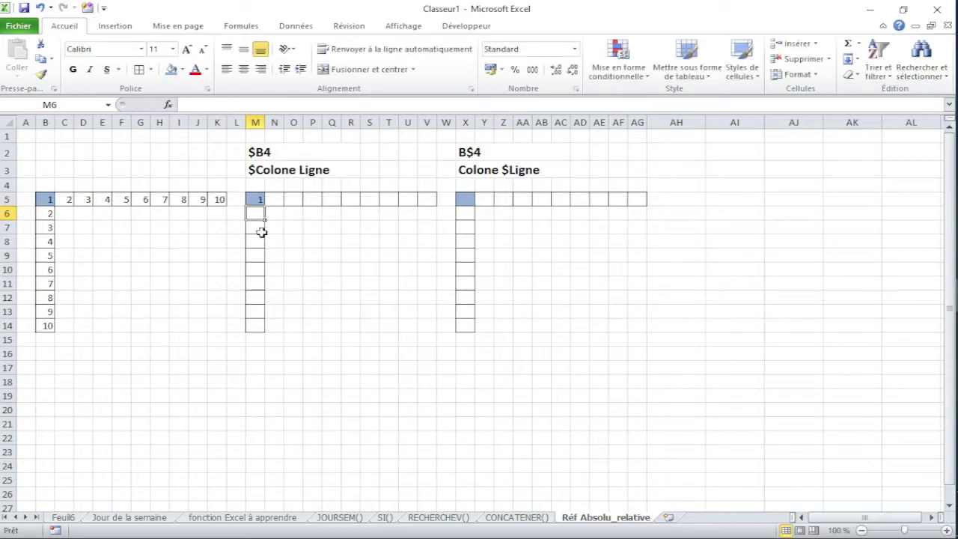
pyautogui.click(256, 200)
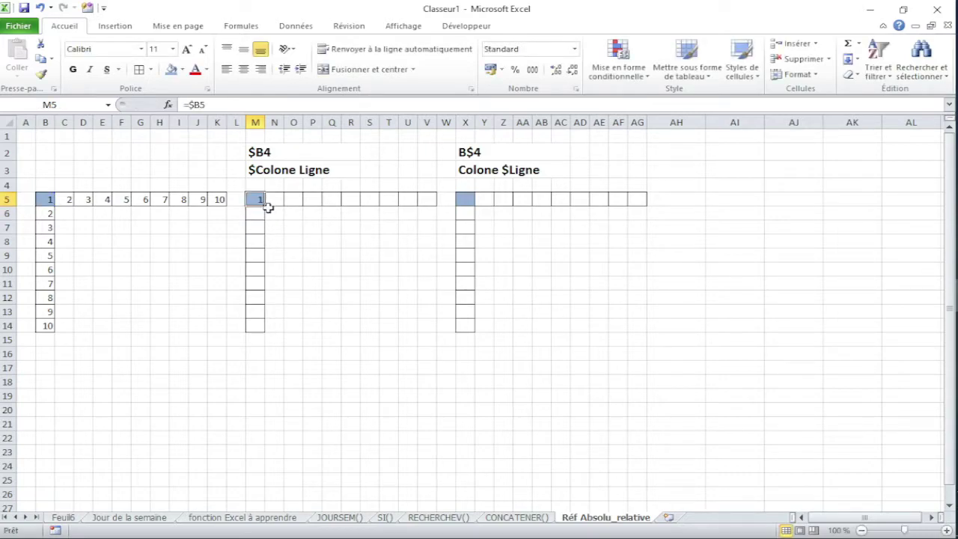
# - Copy M5's =$B5 formula down to M14 and across to V5
pyautogui.rightClick(258, 201)
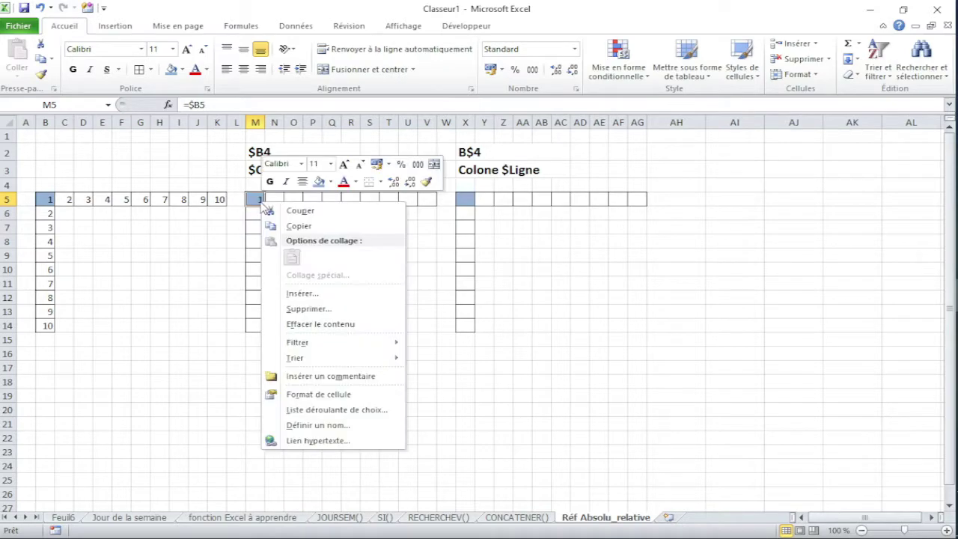
pyautogui.click(303, 223)
pyautogui.moveTo(256, 200); pyautogui.dragTo(260, 324)
pyautogui.rightClick(256, 285)
pyautogui.moveTo(312, 360)
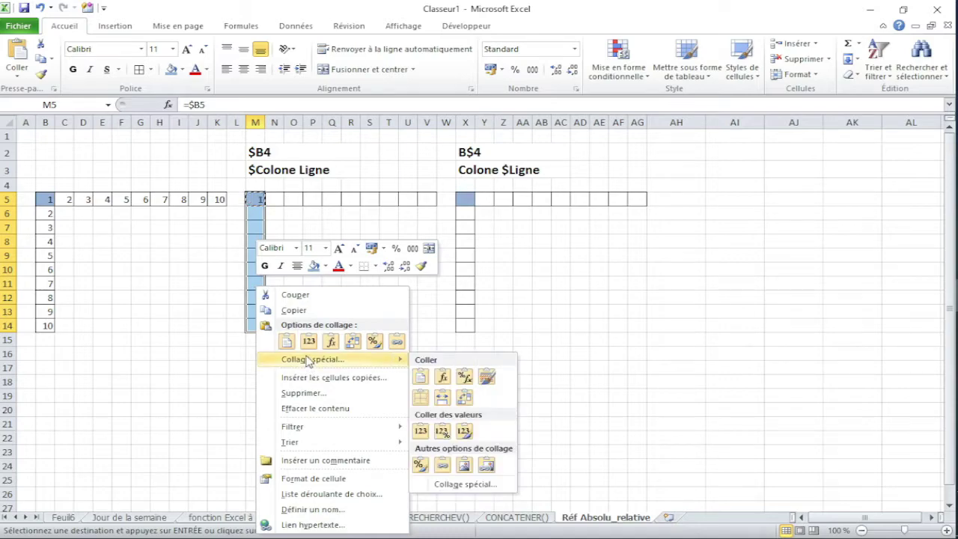
pyautogui.click(331, 341)
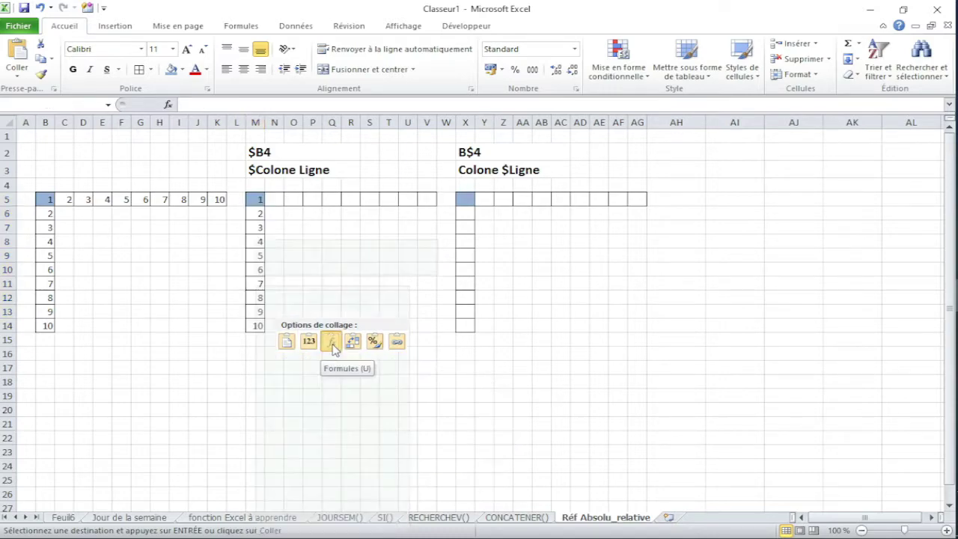
pyautogui.click(259, 199)
pyautogui.moveTo(256, 199); pyautogui.dragTo(422, 199)
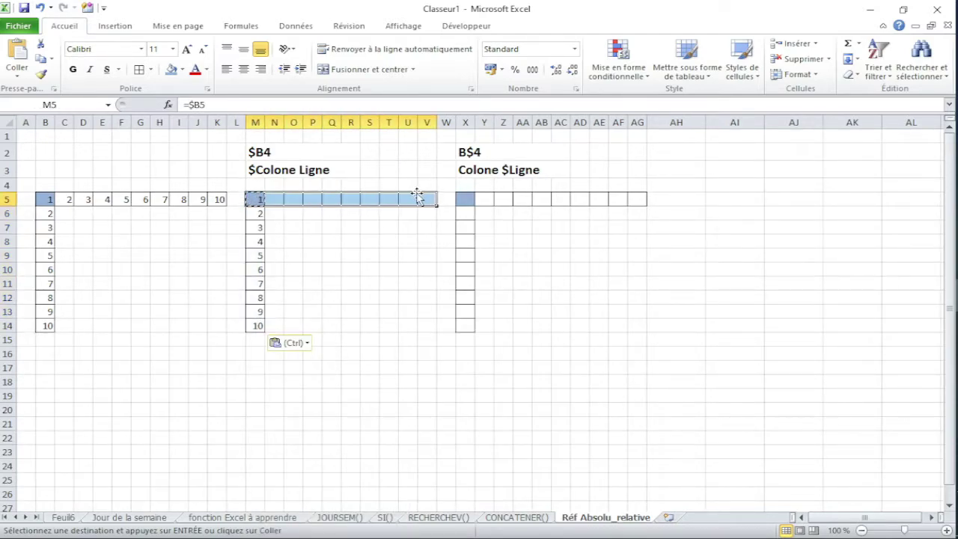
pyautogui.rightClick(417, 201)
pyautogui.click(489, 255)
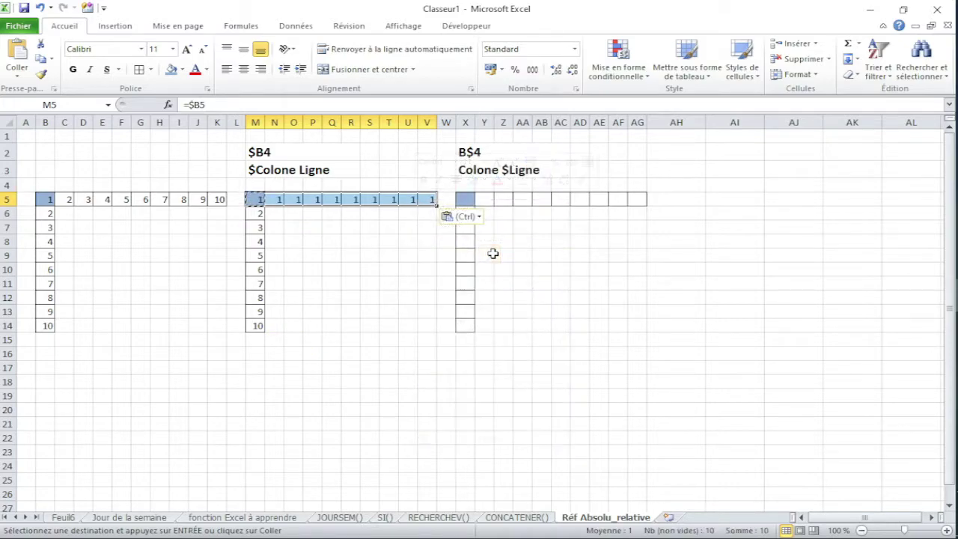
pyautogui.click(369, 283)
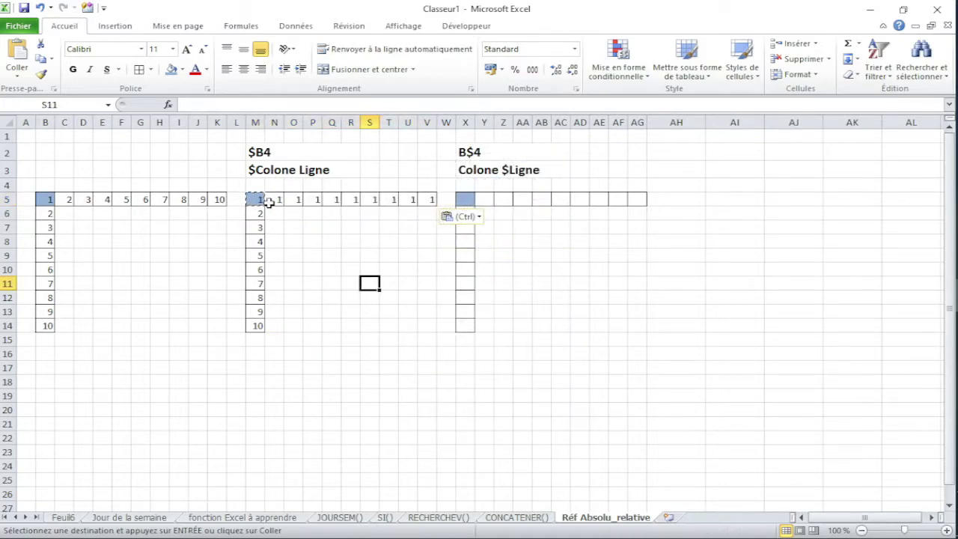
pyautogui.doubleClick(292, 224)
pyautogui.click(319, 274)
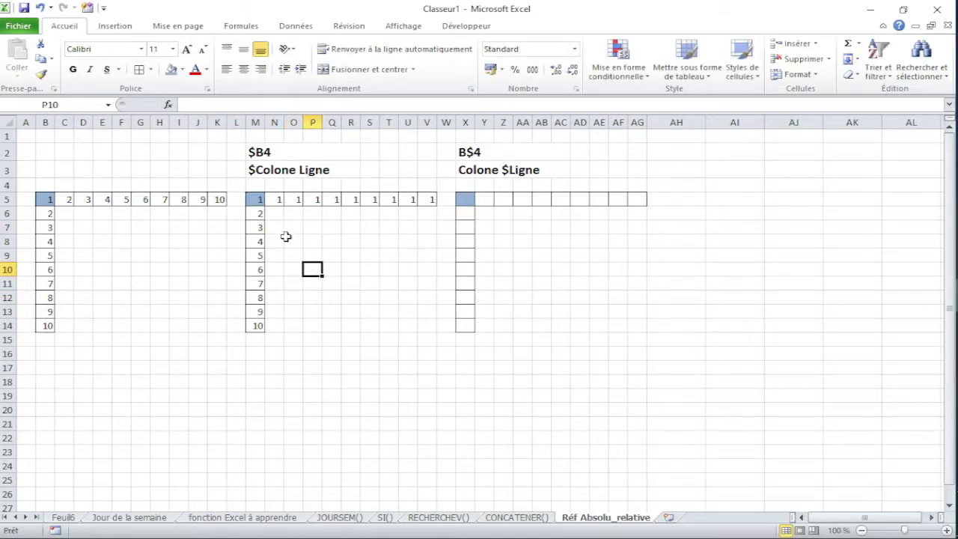
# - Verify the copied $B references in M5, R5, V5, M8 and M11
pyautogui.click(256, 198)
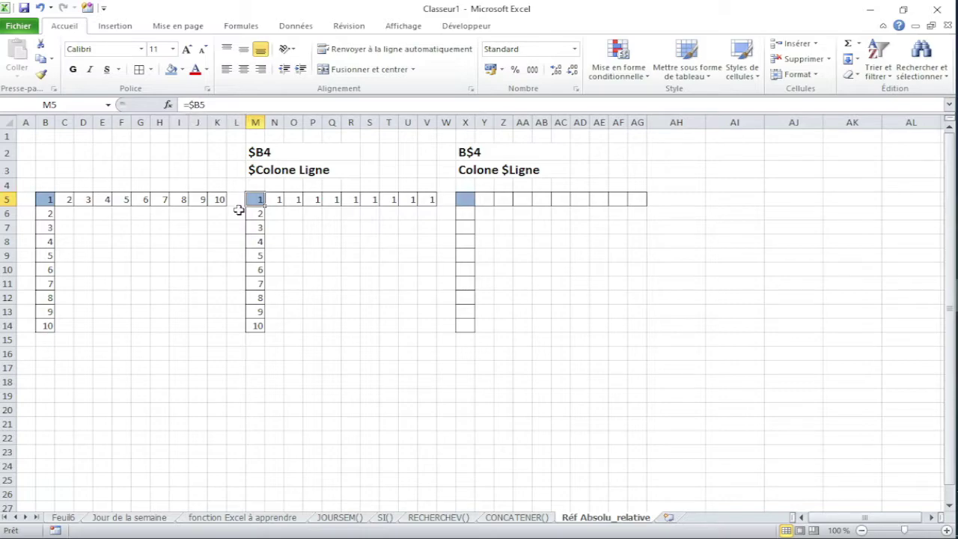
pyautogui.click(196, 105)
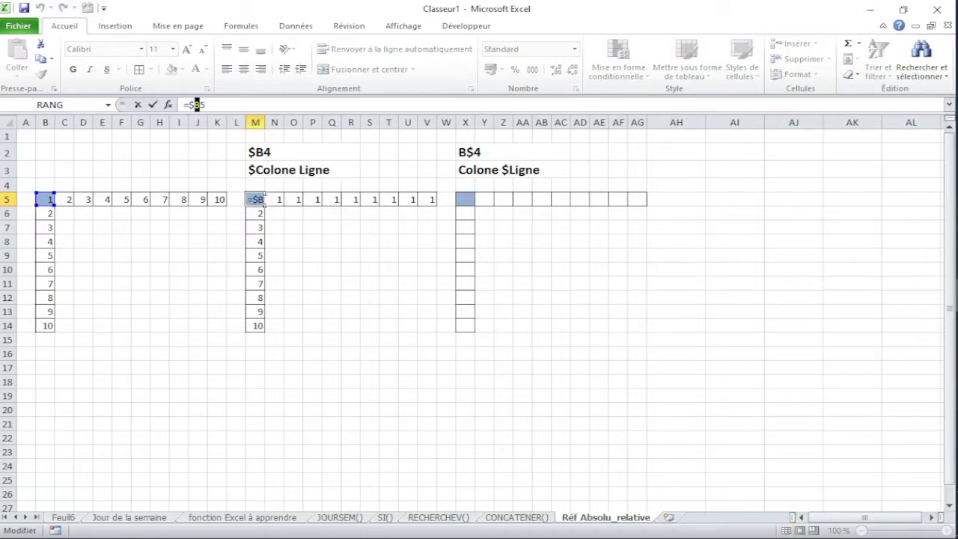
pyautogui.press('Return')
pyautogui.click(45, 122)
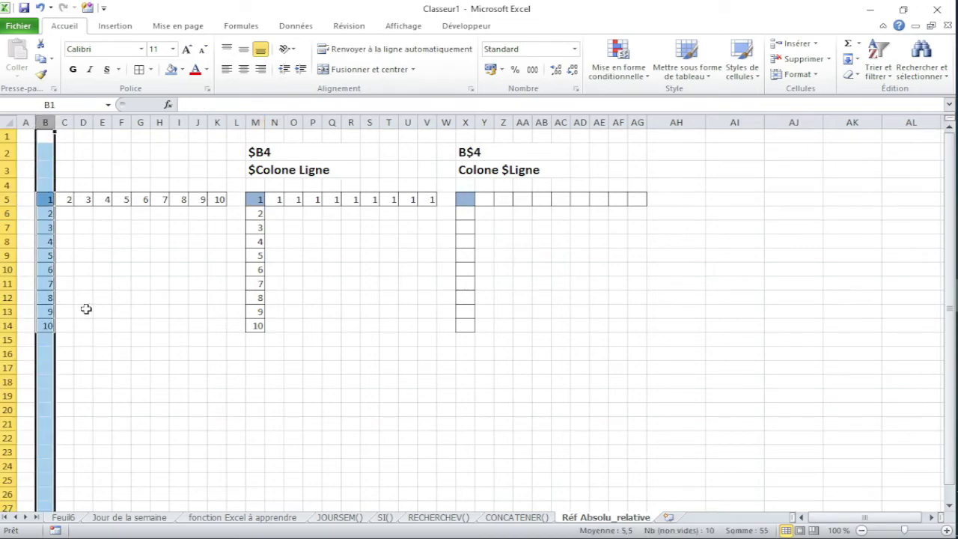
pyautogui.click(260, 200)
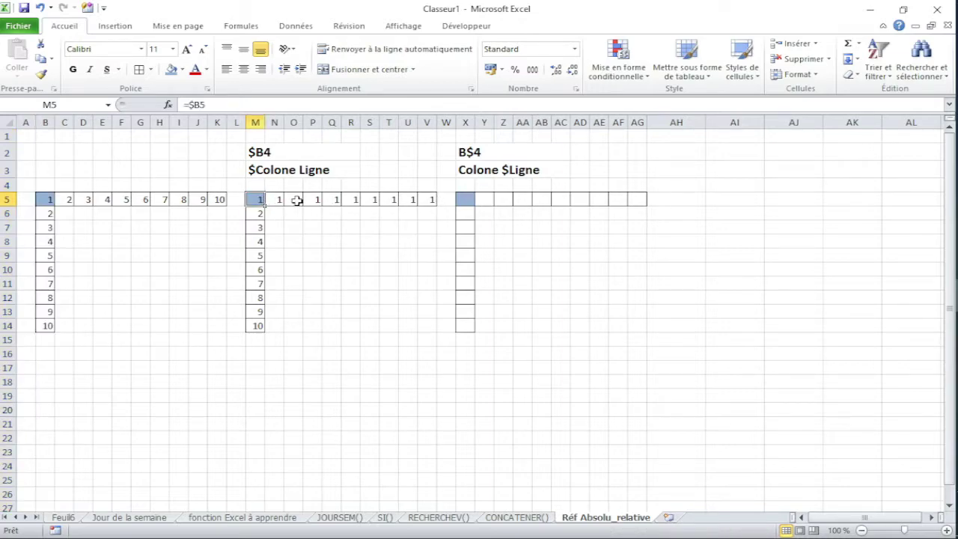
pyautogui.doubleClick(356, 199)
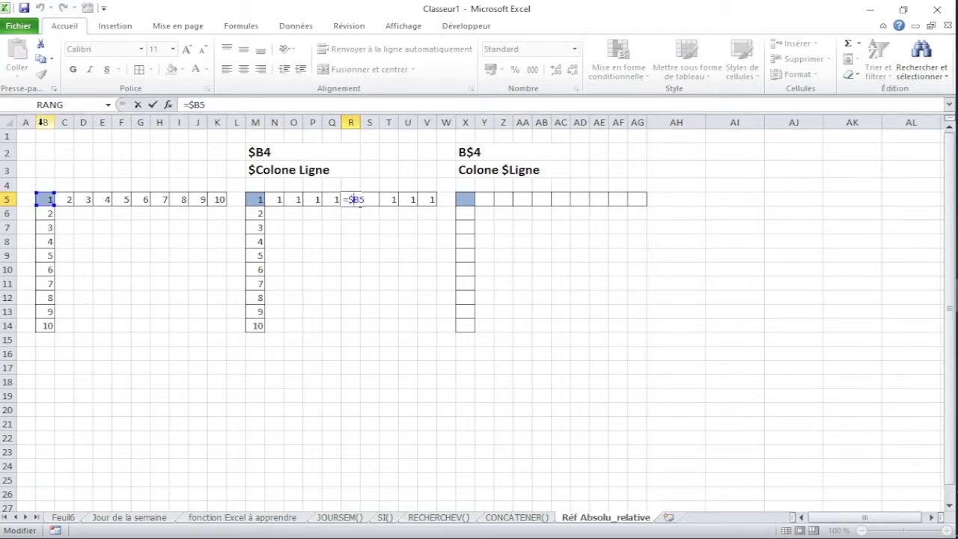
pyautogui.press('Return')
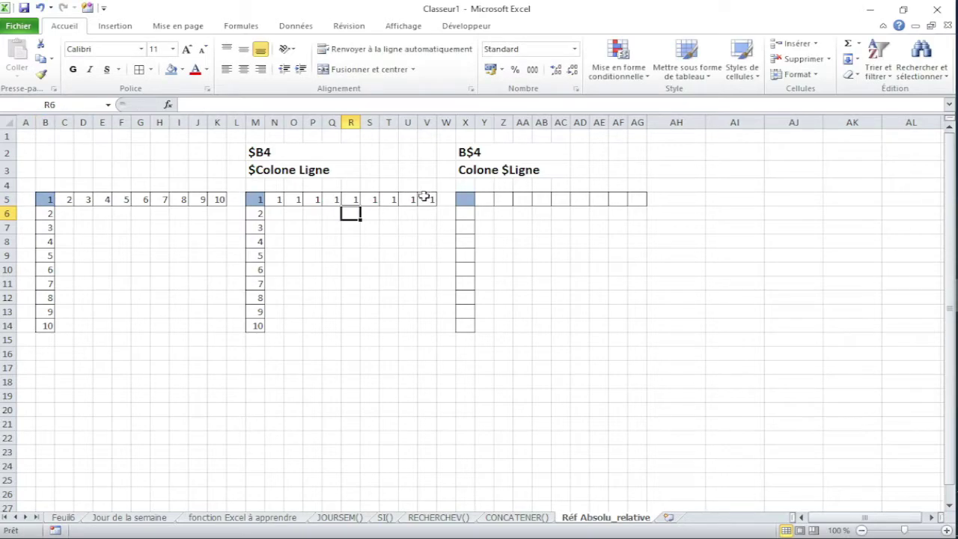
pyautogui.doubleClick(425, 198)
pyautogui.press('Return')
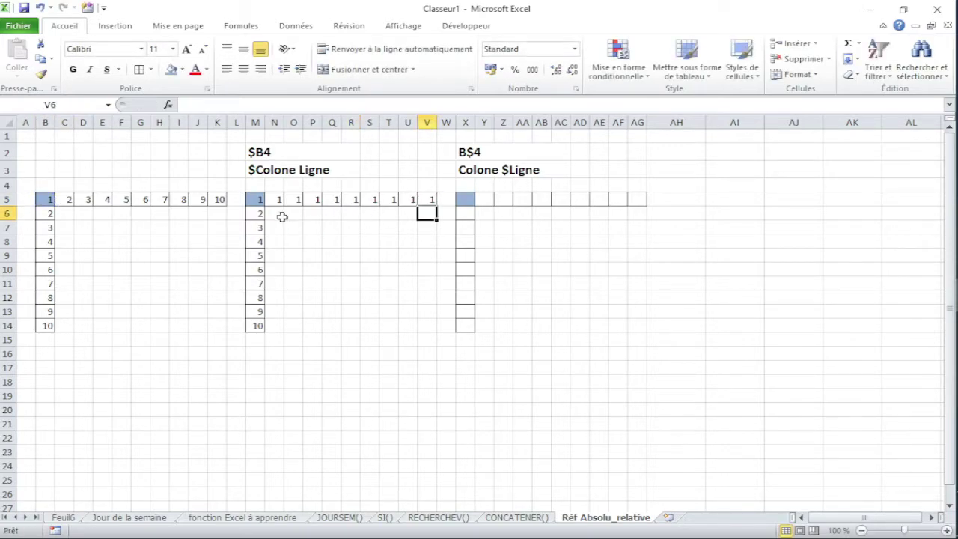
pyautogui.doubleClick(258, 238)
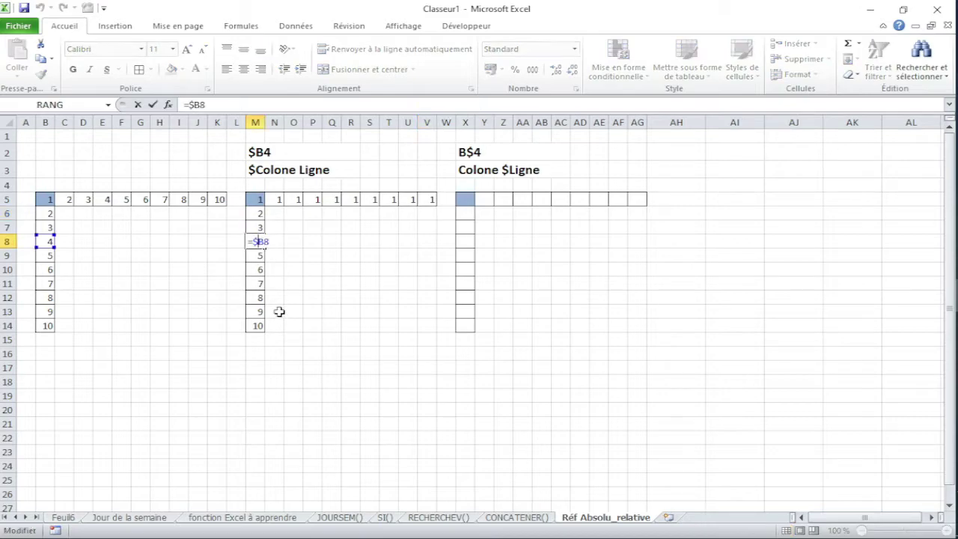
pyautogui.press('Escape')
pyautogui.click(259, 283)
pyautogui.doubleClick(259, 283)
pyautogui.press('Return')
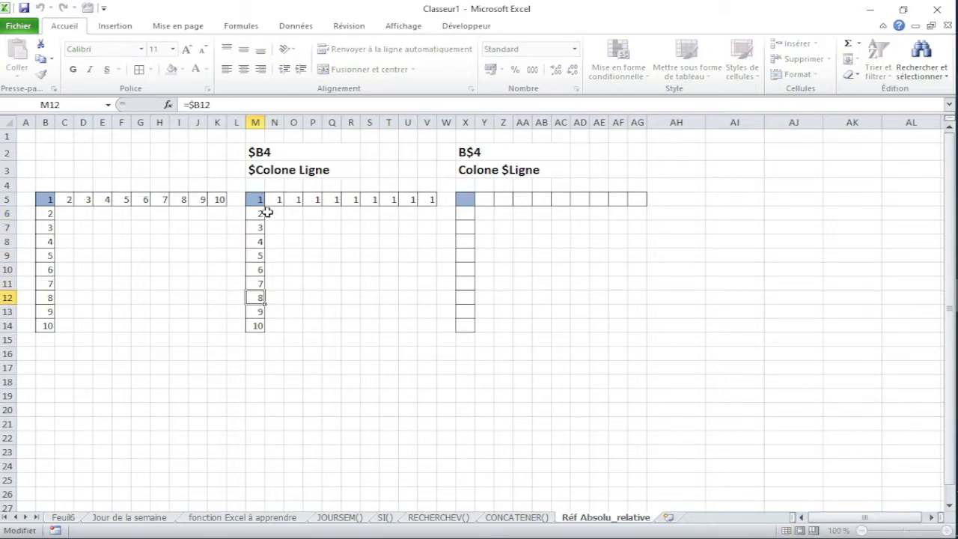
pyautogui.click(256, 198)
pyautogui.click(198, 105)
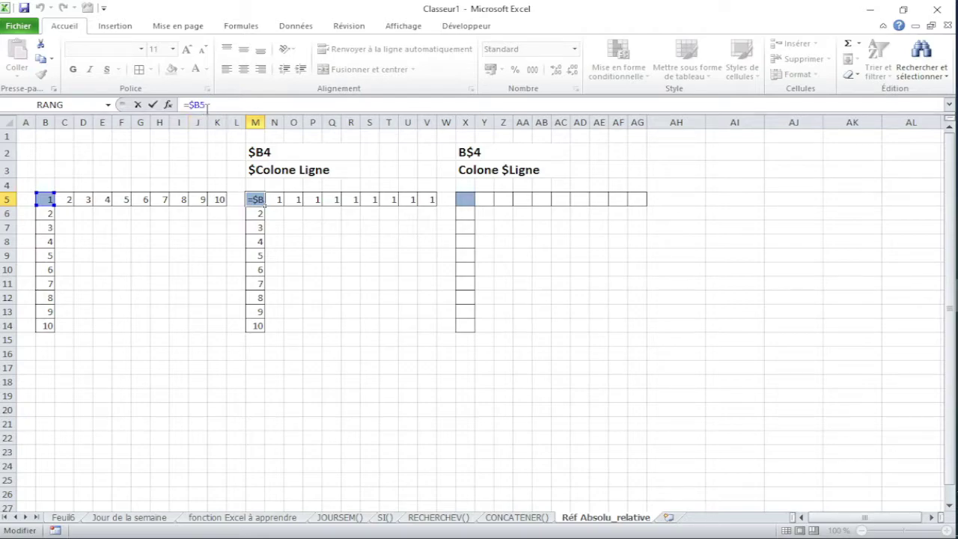
pyautogui.click(254, 200)
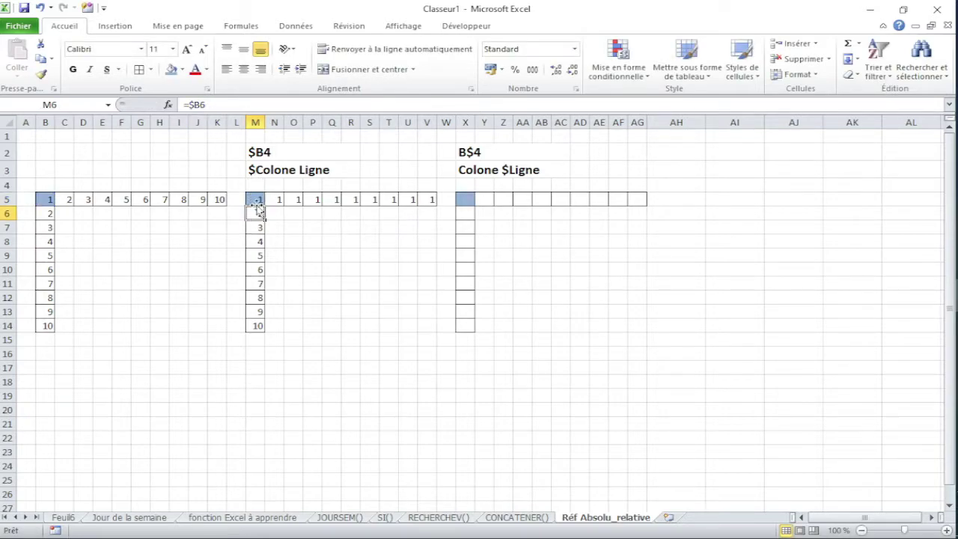
# - Step through column M cells to confirm references like =$B7 and =$B10
pyautogui.click(259, 227)
pyautogui.click(259, 269)
pyautogui.click(259, 298)
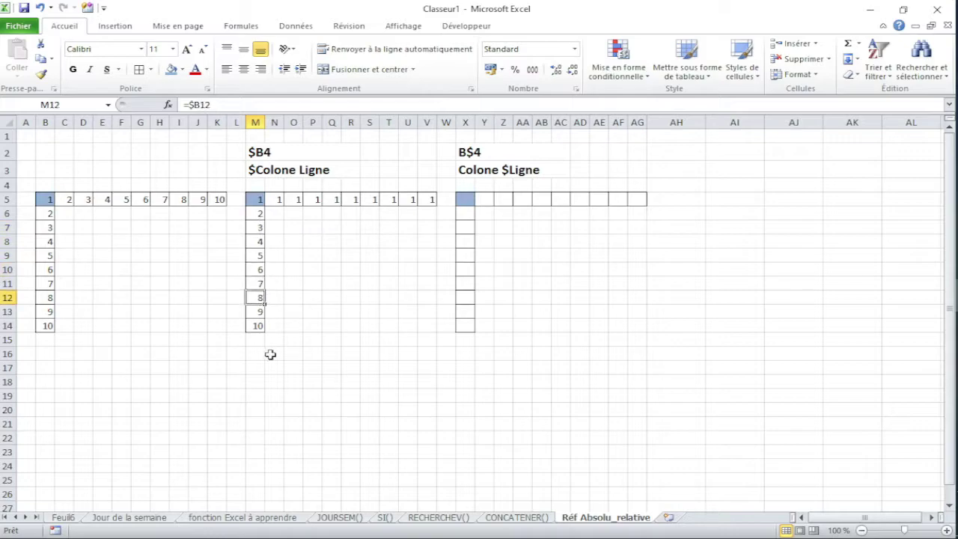
pyautogui.click(258, 269)
pyautogui.click(258, 199)
pyautogui.click(259, 227)
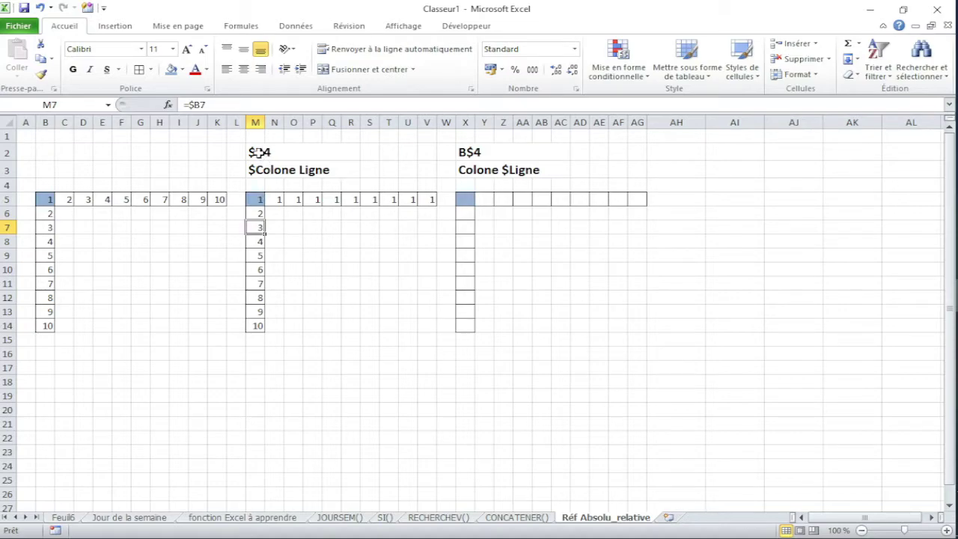
pyautogui.click(257, 199)
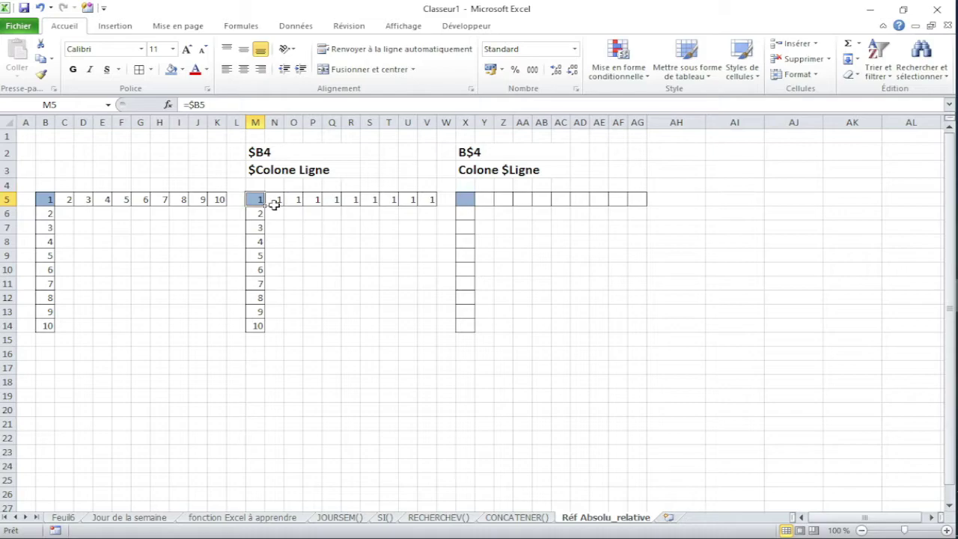
# - Check that N5, S5 and V5 keep =$B5 while M13 and M11 use $B13 and $B11
pyautogui.click(278, 202)
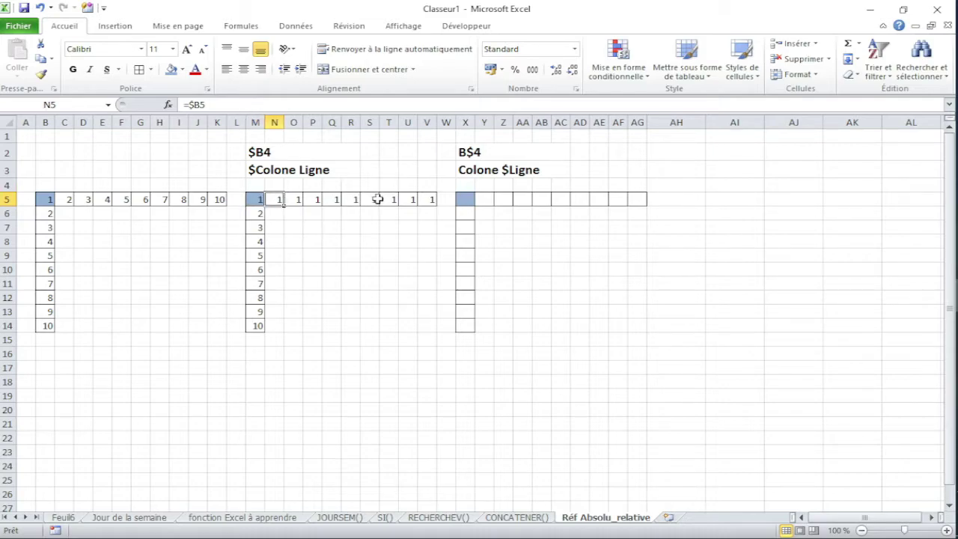
pyautogui.click(377, 201)
pyautogui.doubleClick(373, 200)
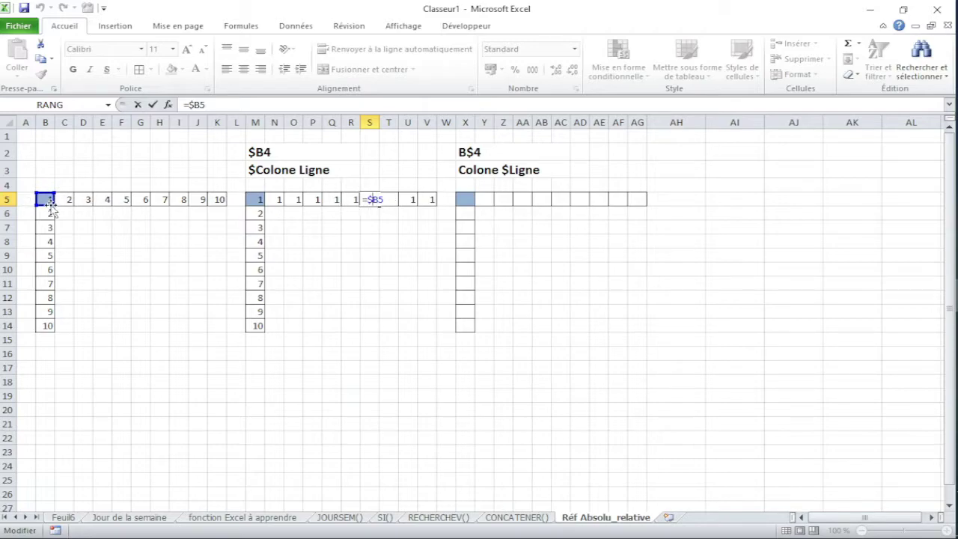
pyautogui.press('Return')
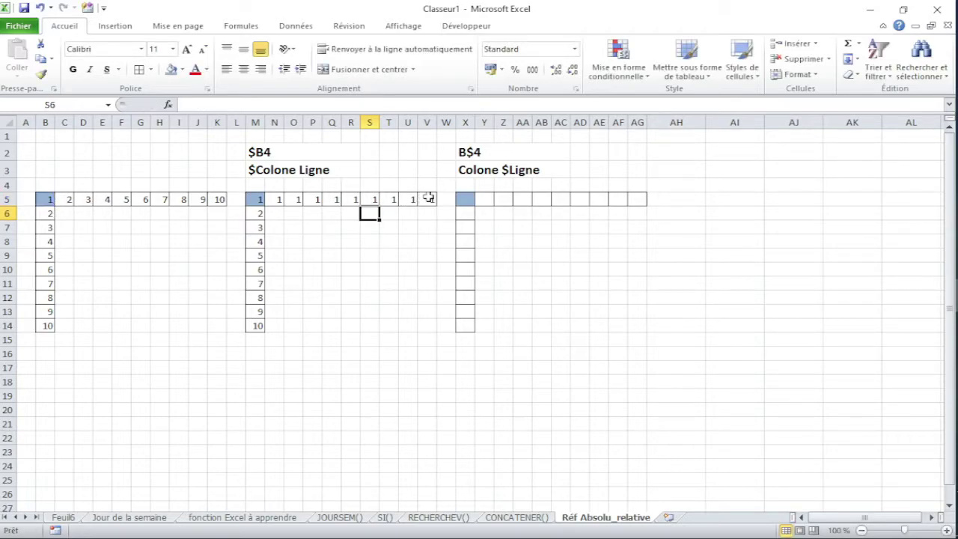
pyautogui.doubleClick(429, 199)
pyautogui.press('Return')
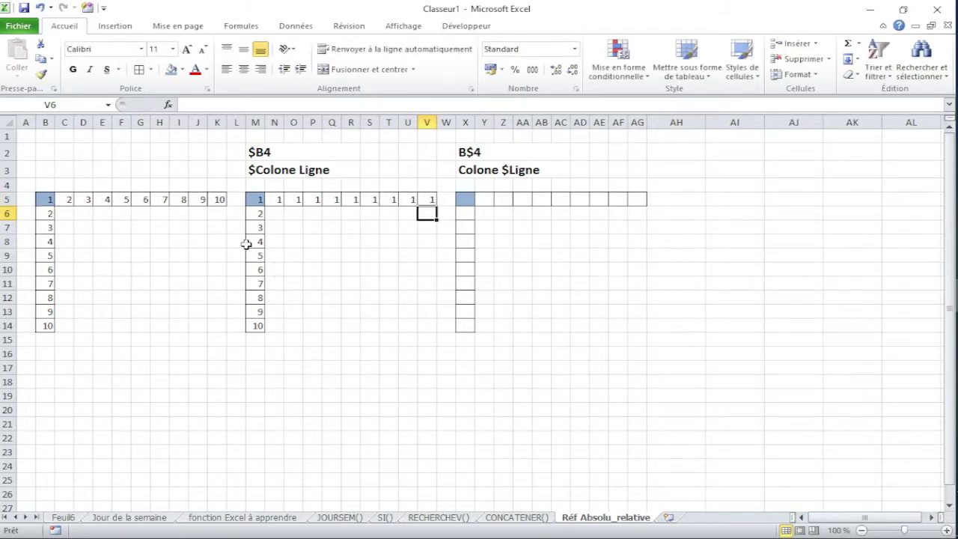
pyautogui.click(260, 200)
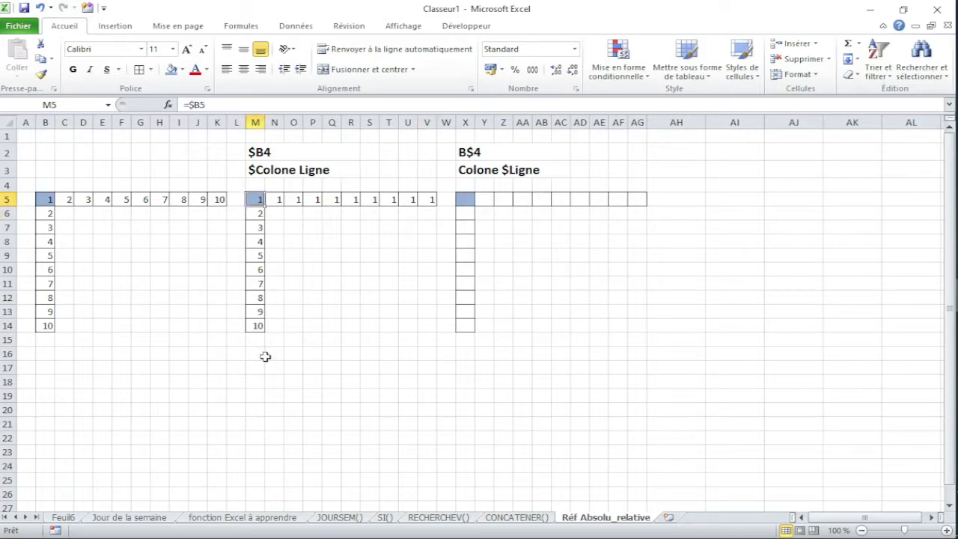
pyautogui.doubleClick(260, 311)
pyautogui.press('Return')
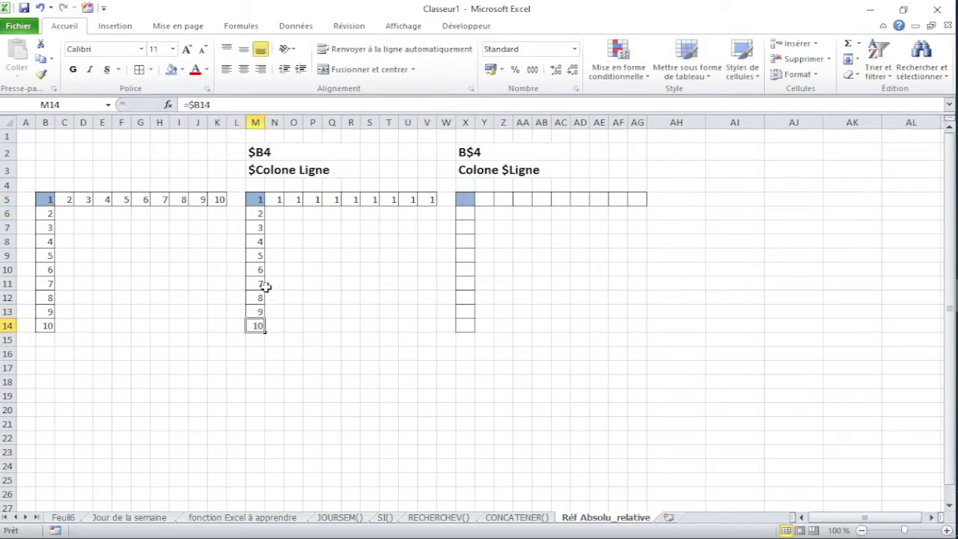
pyautogui.click(255, 284)
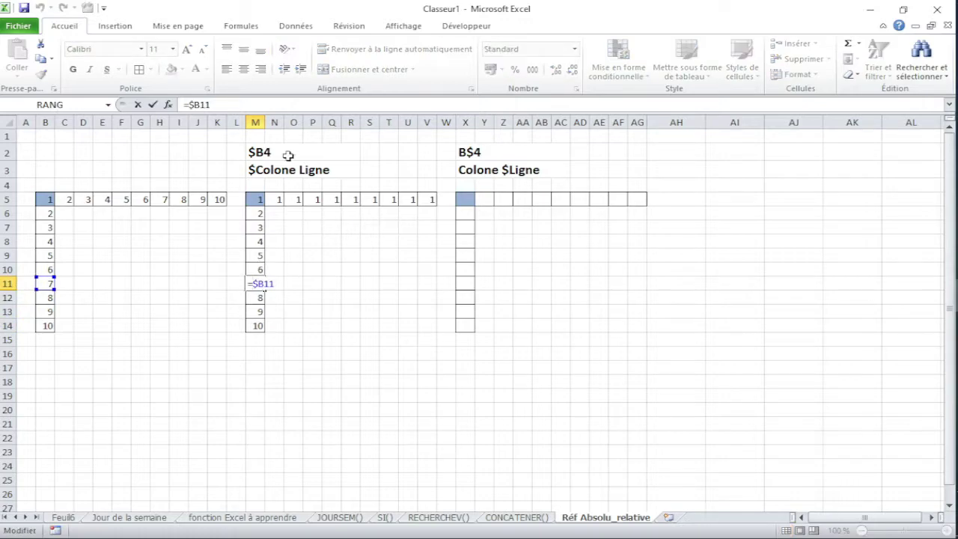
pyautogui.press('Return')
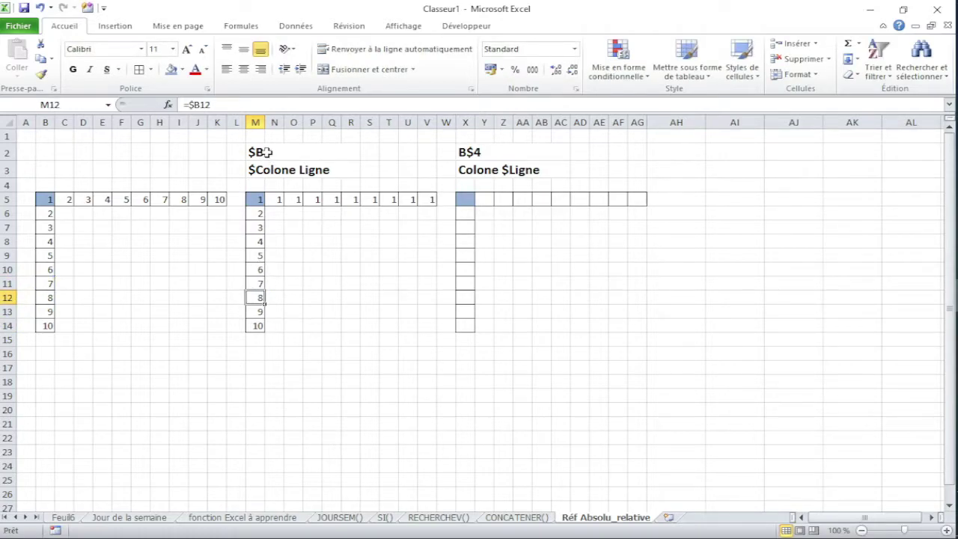
pyautogui.press('Down')
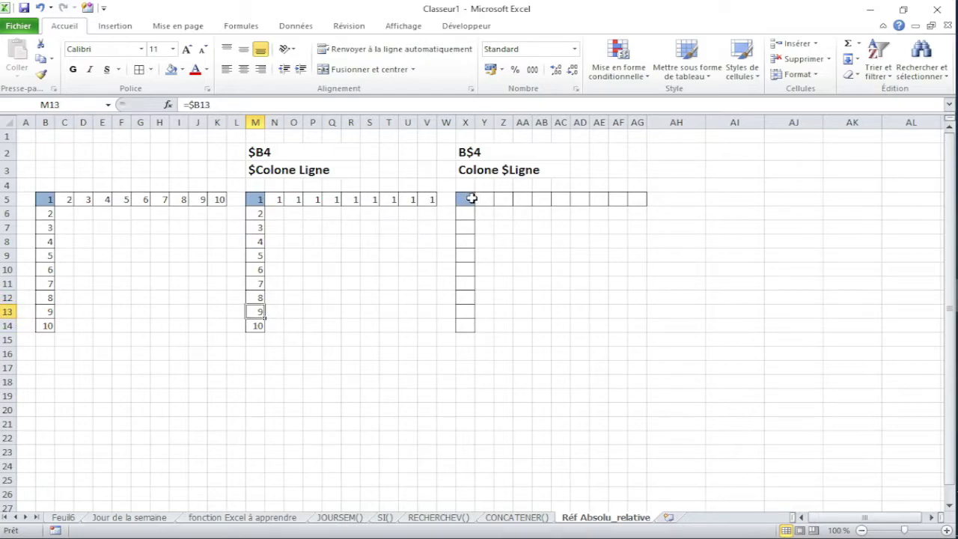
# - Enter =B$5 in X5, locking the row with F4
pyautogui.click(471, 198)
pyautogui.write('=')
pyautogui.click(47, 200)
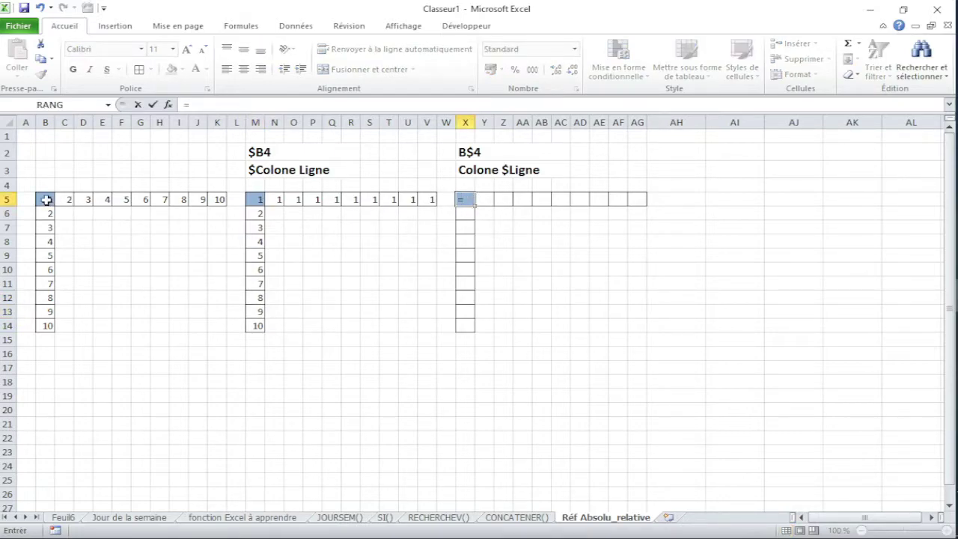
pyautogui.press('F4')
pyautogui.press('F4')
pyautogui.press('Return')
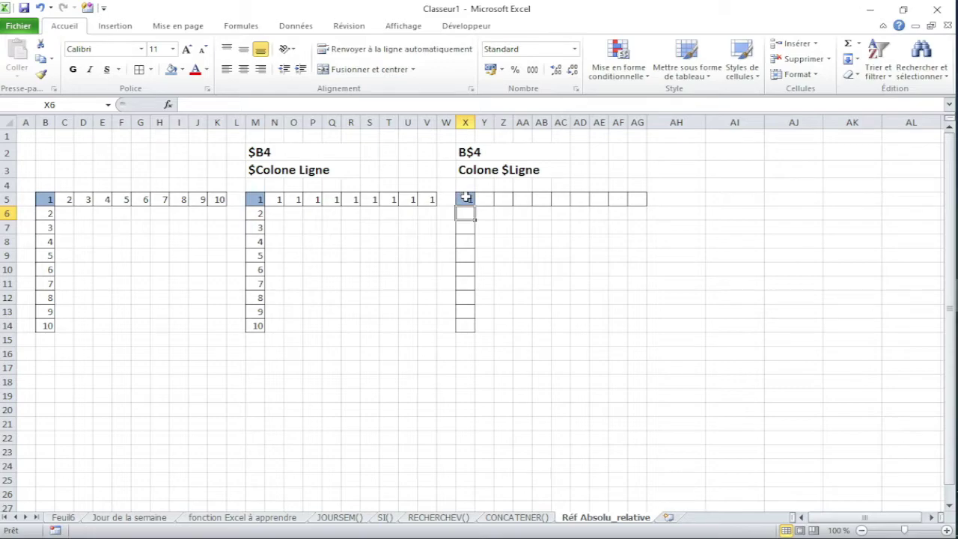
pyautogui.doubleClick(465, 197)
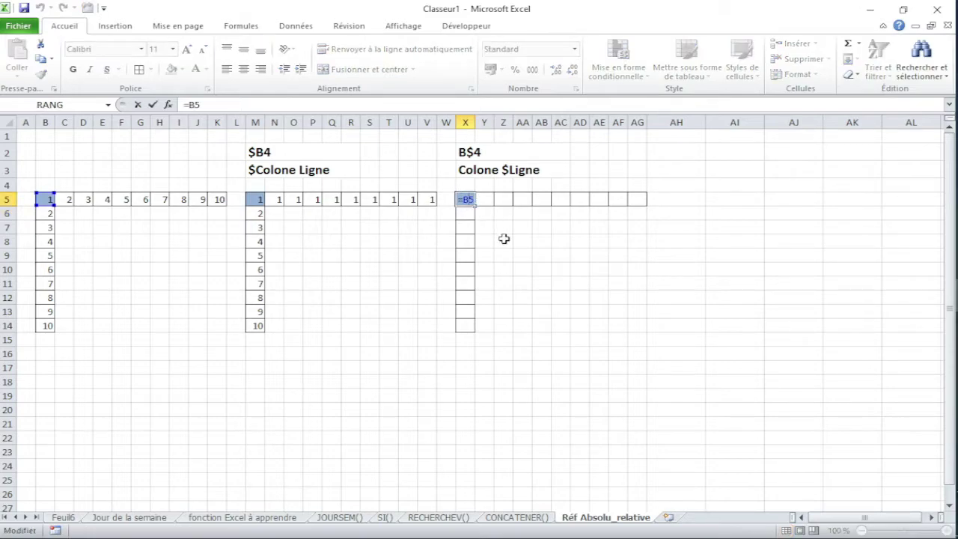
pyautogui.press('F4')
pyautogui.press('F4')
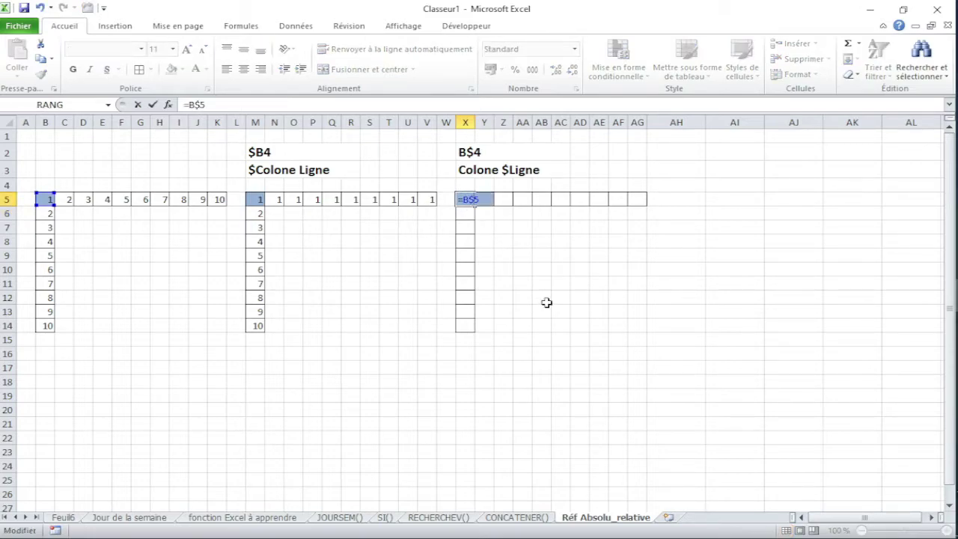
pyautogui.press('Return')
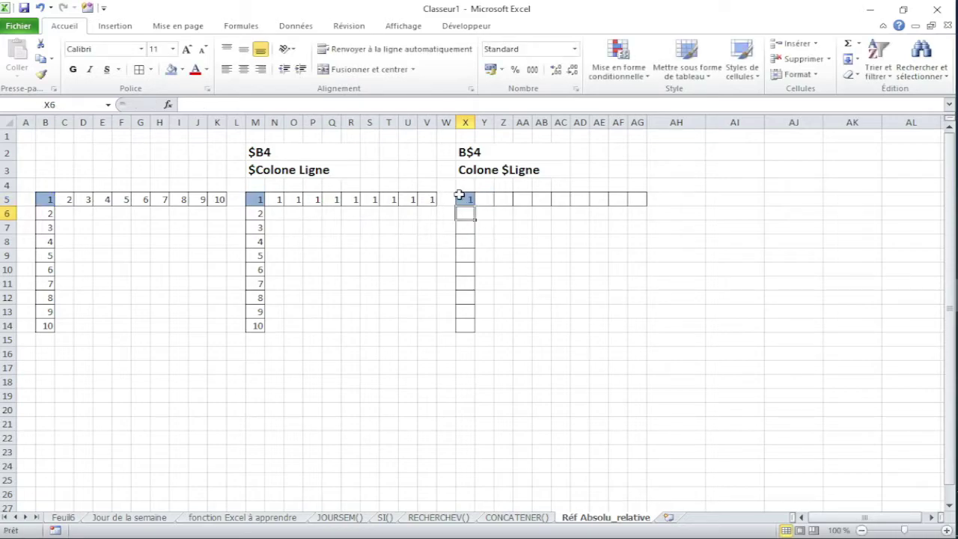
# - Copy X5 into X6:X14 and paste formulas only into Y5:AG5
pyautogui.rightClick(466, 199)
pyautogui.click(503, 220)
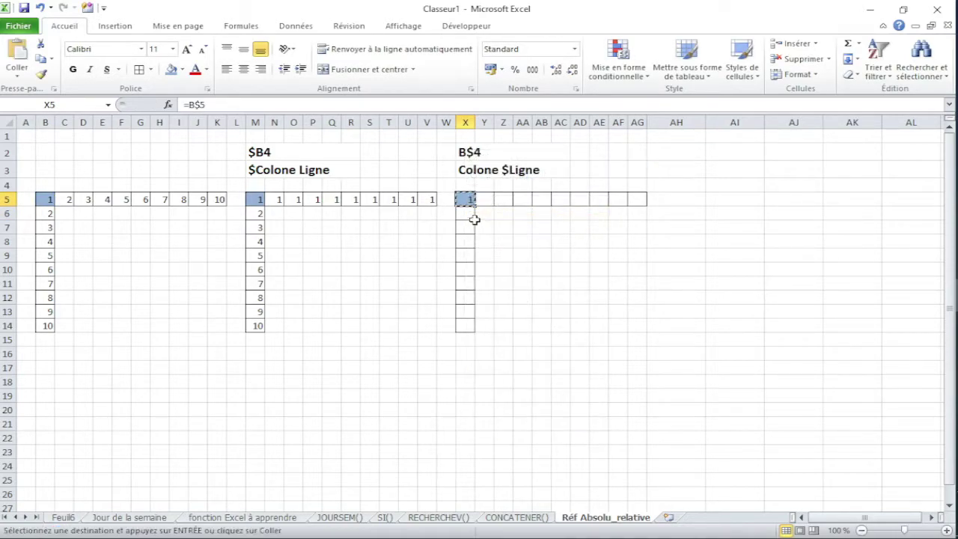
pyautogui.moveTo(466, 213); pyautogui.dragTo(465, 331)
pyautogui.rightClick(465, 329)
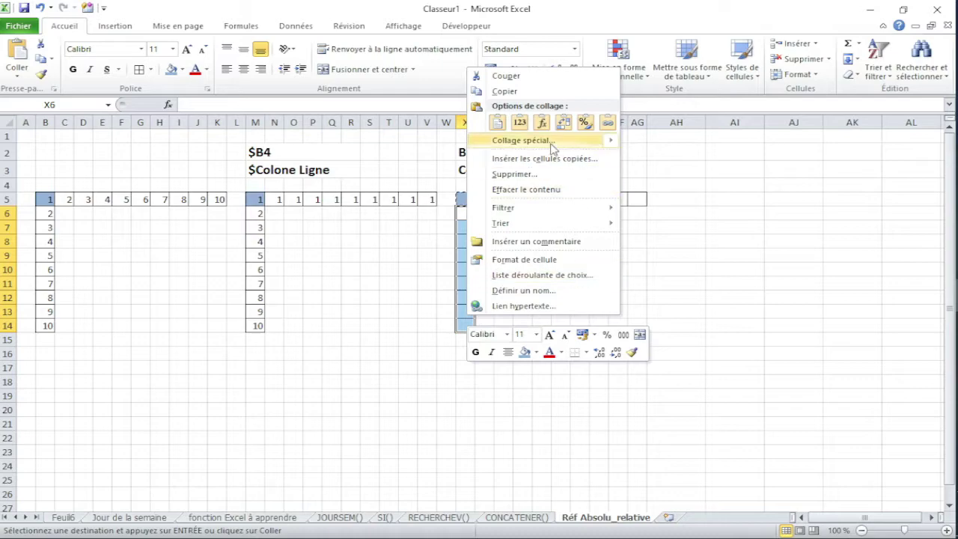
pyautogui.click(496, 122)
pyautogui.moveTo(486, 199); pyautogui.dragTo(629, 199)
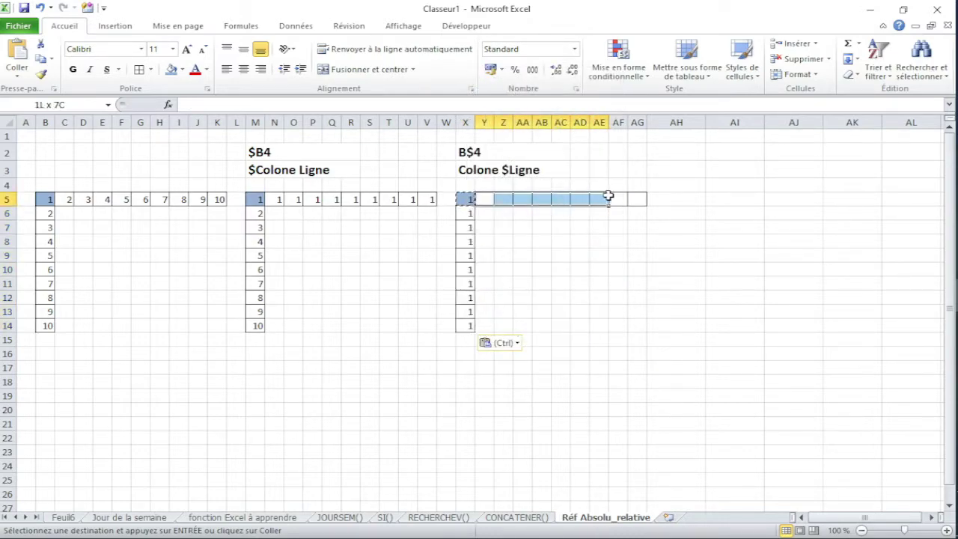
pyautogui.rightClick(629, 199)
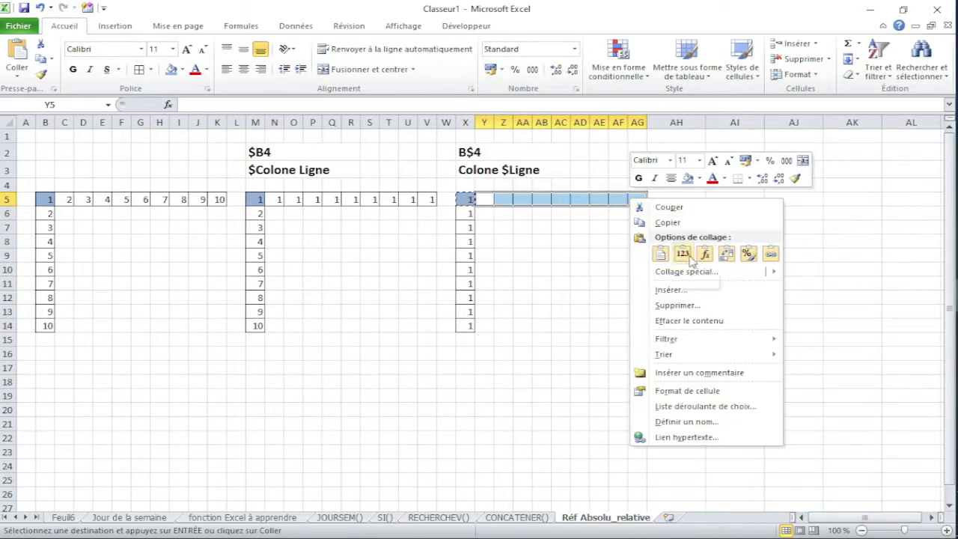
pyautogui.click(706, 255)
pyautogui.click(542, 271)
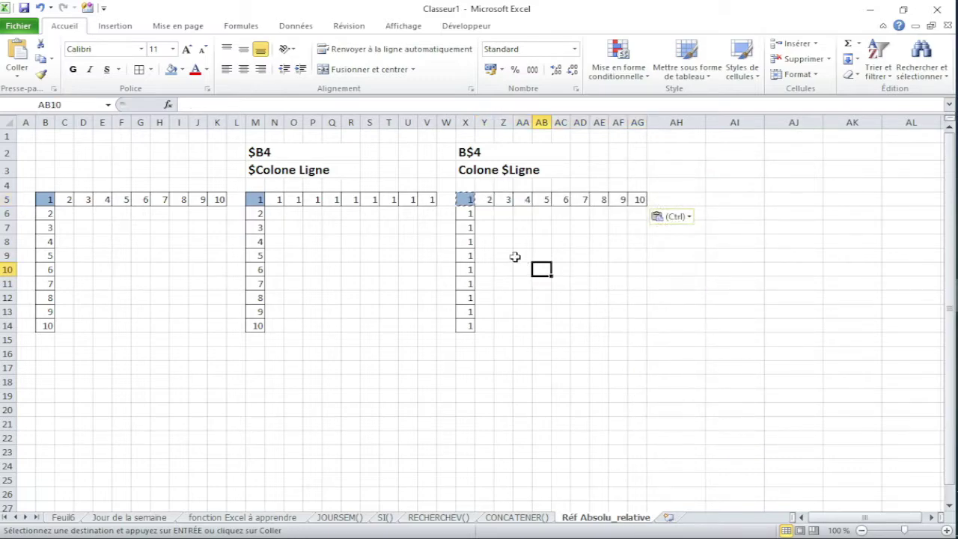
pyautogui.click(526, 227)
pyautogui.moveTo(541, 297); pyautogui.dragTo(521, 298)
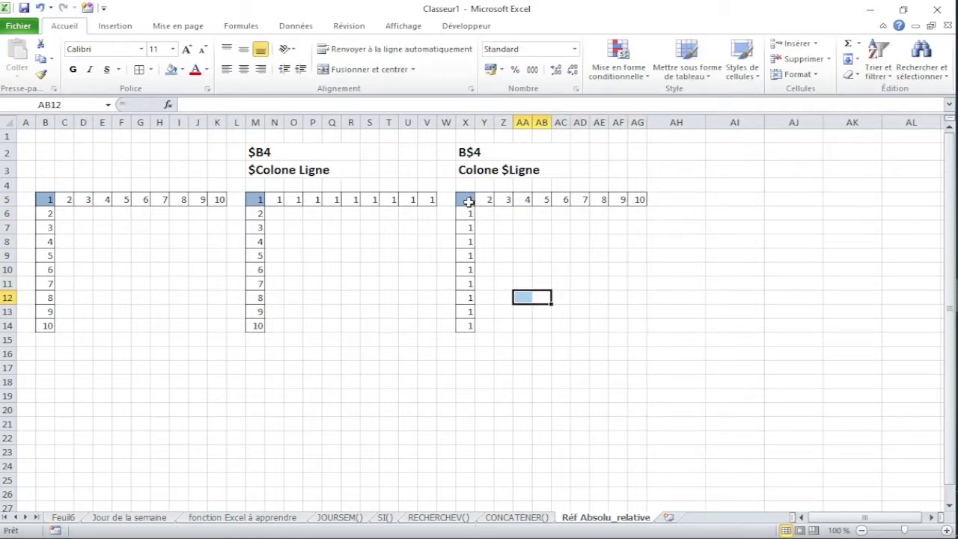
pyautogui.click(469, 201)
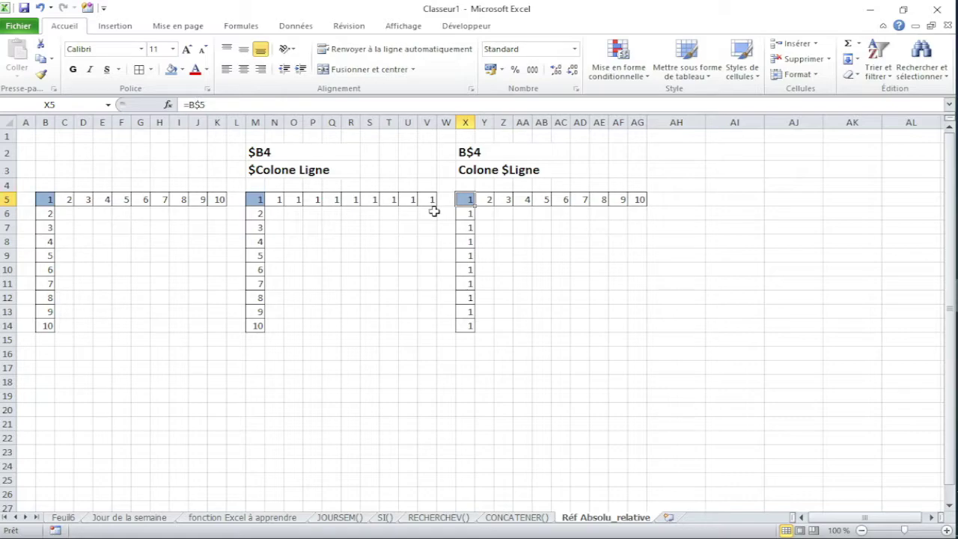
pyautogui.moveTo(470, 216); pyautogui.dragTo(469, 283)
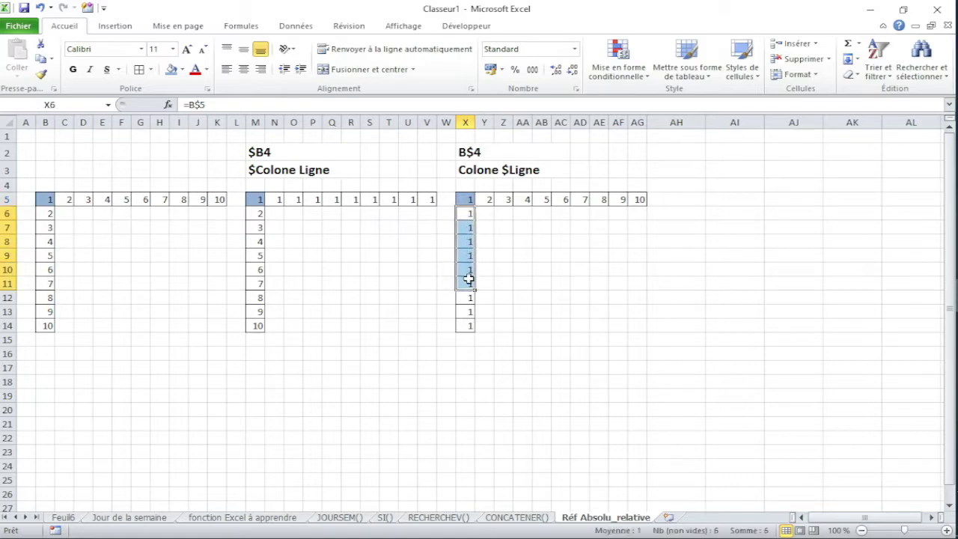
pyautogui.doubleClick(469, 327)
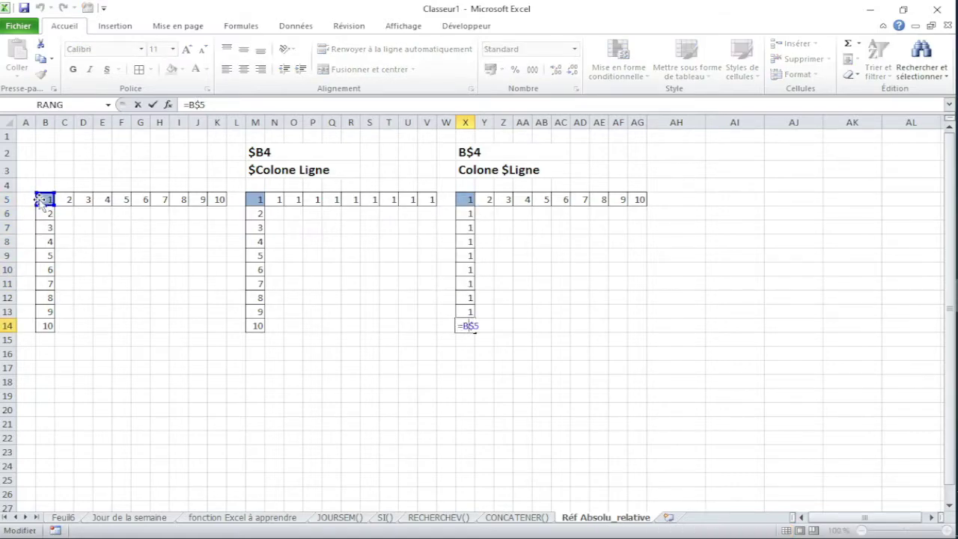
pyautogui.press('Return')
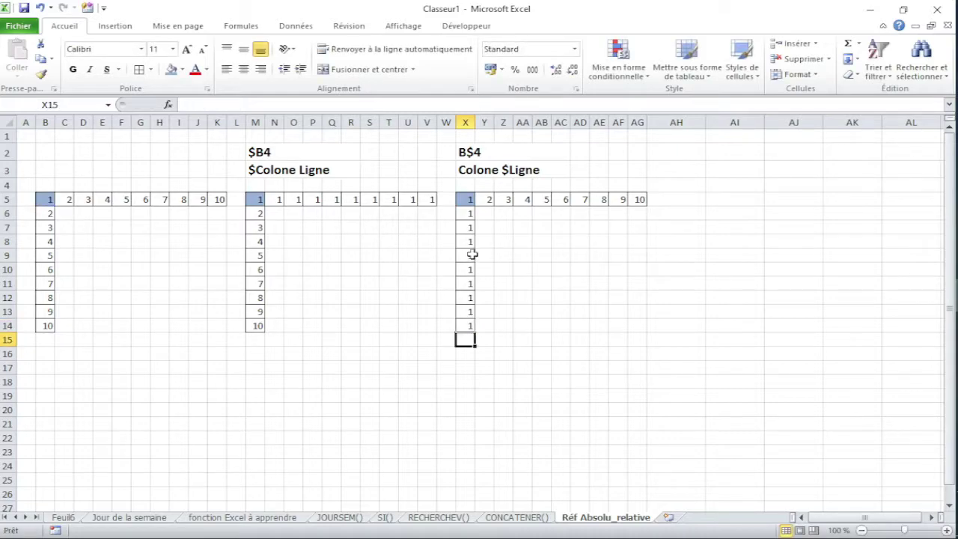
pyautogui.doubleClick(472, 255)
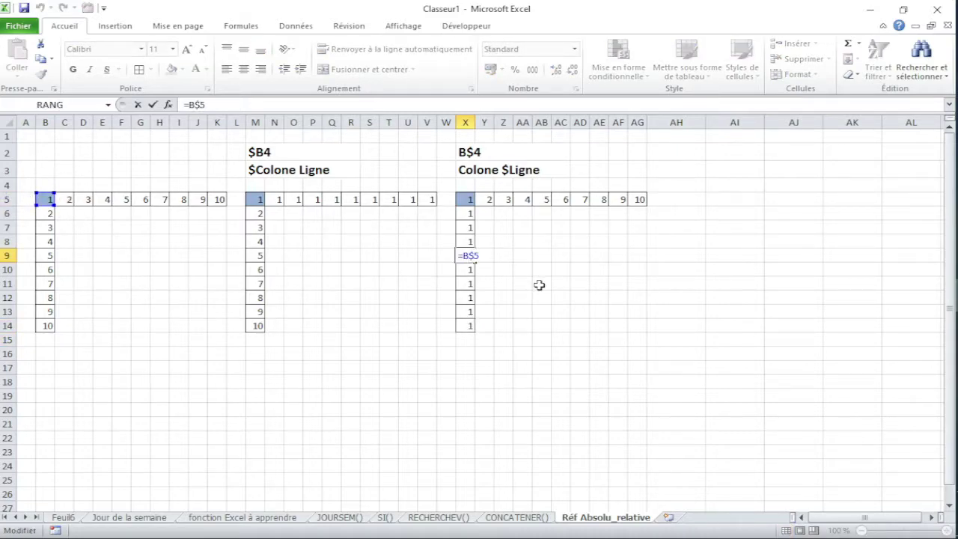
pyautogui.press('Return')
pyautogui.doubleClick(469, 241)
pyautogui.press('Return')
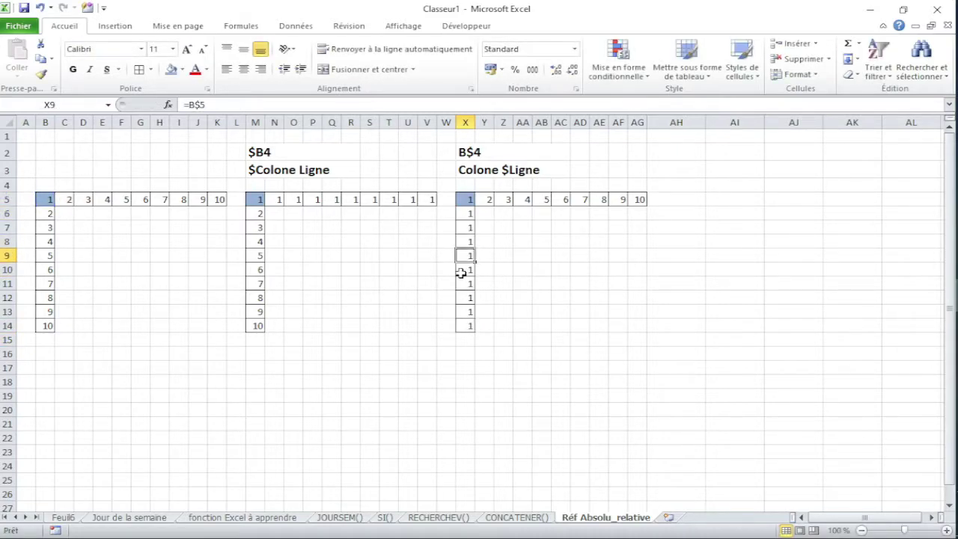
pyautogui.doubleClick(466, 270)
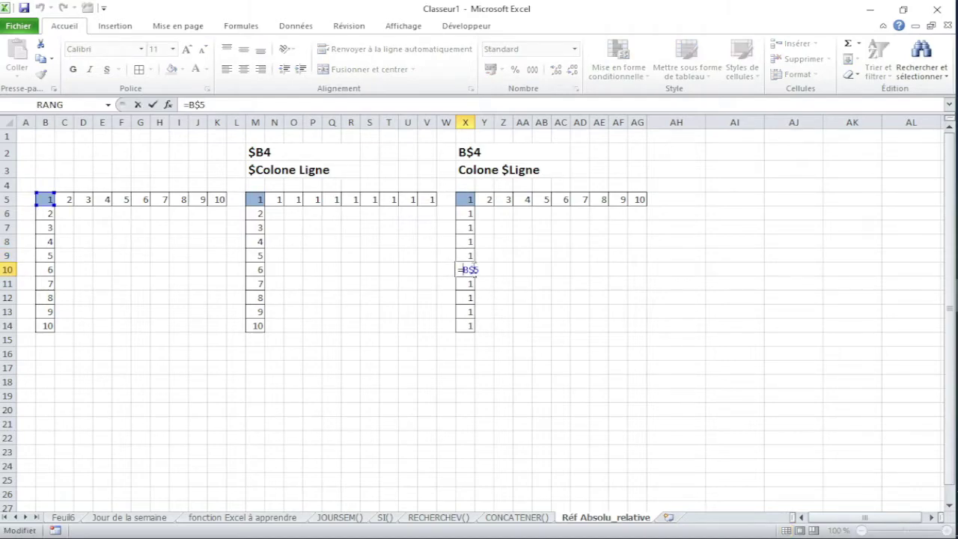
pyautogui.press('Return')
pyautogui.doubleClick(470, 298)
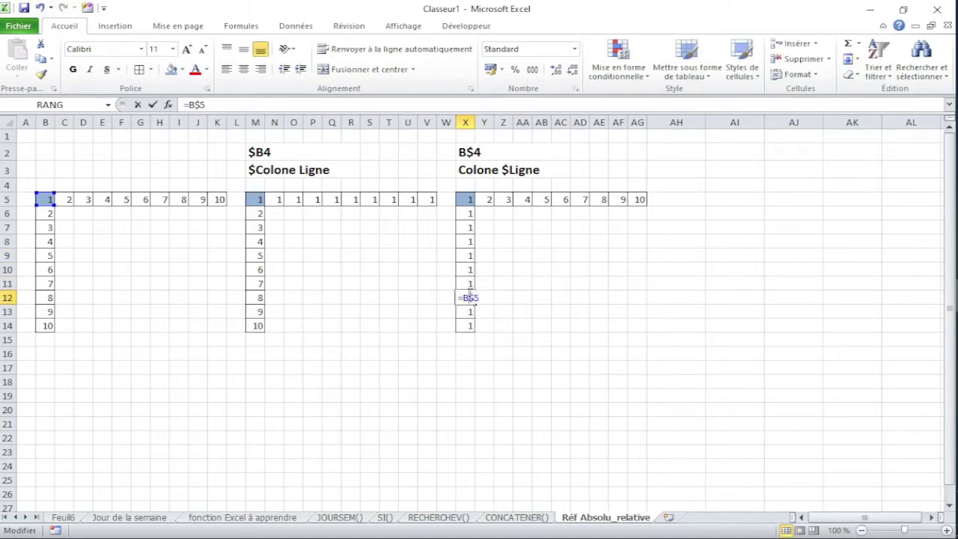
pyautogui.press('Return')
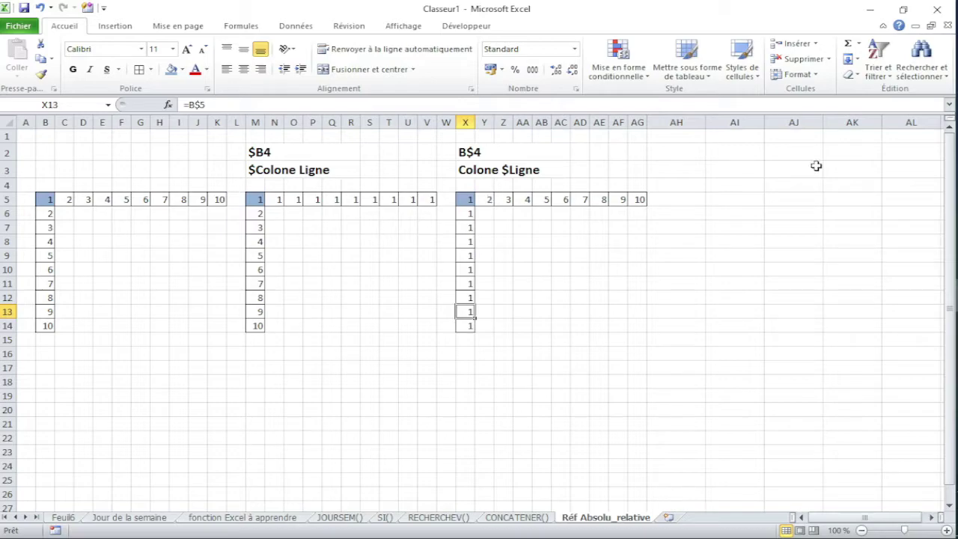
pyautogui.doubleClick(636, 198)
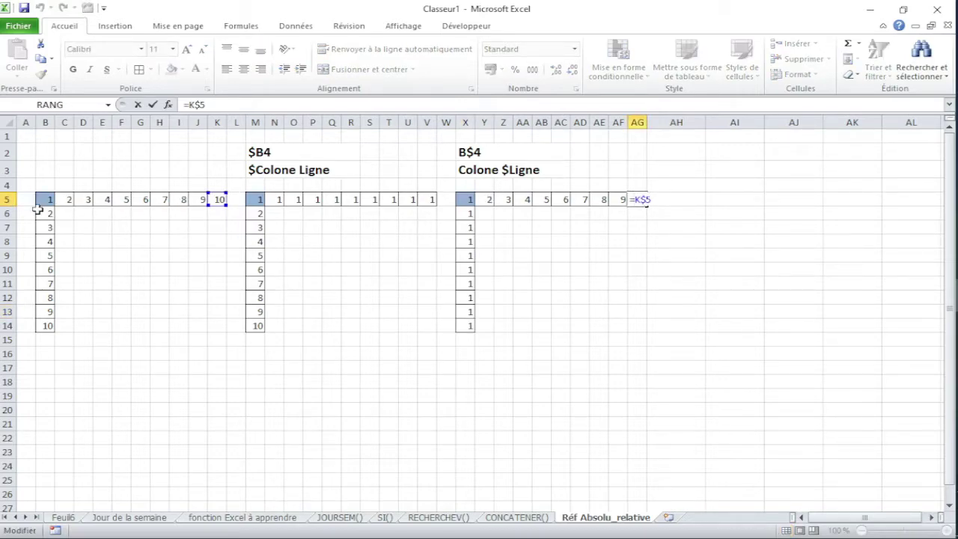
pyautogui.click(5, 199)
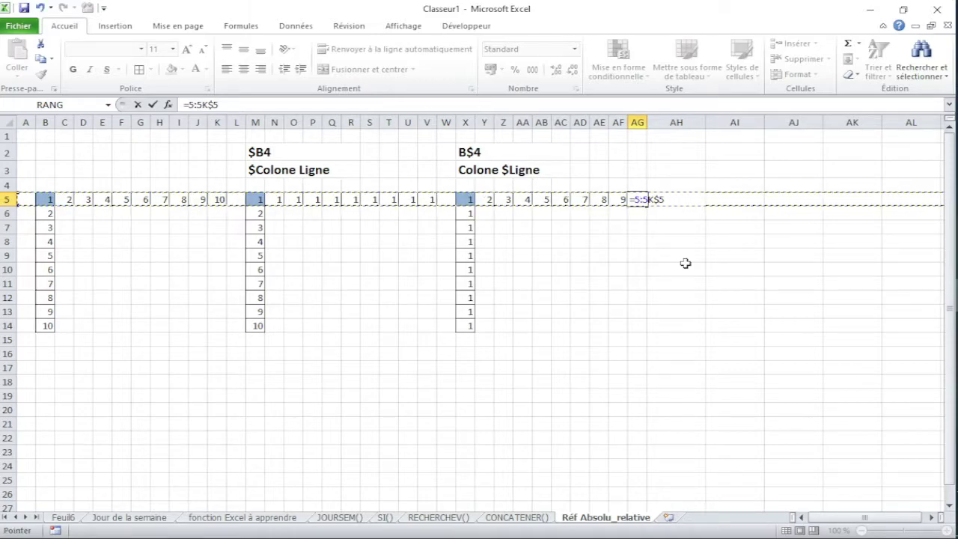
pyautogui.press('BackSpace')
pyautogui.press('BackSpace')
pyautogui.press('BackSpace')
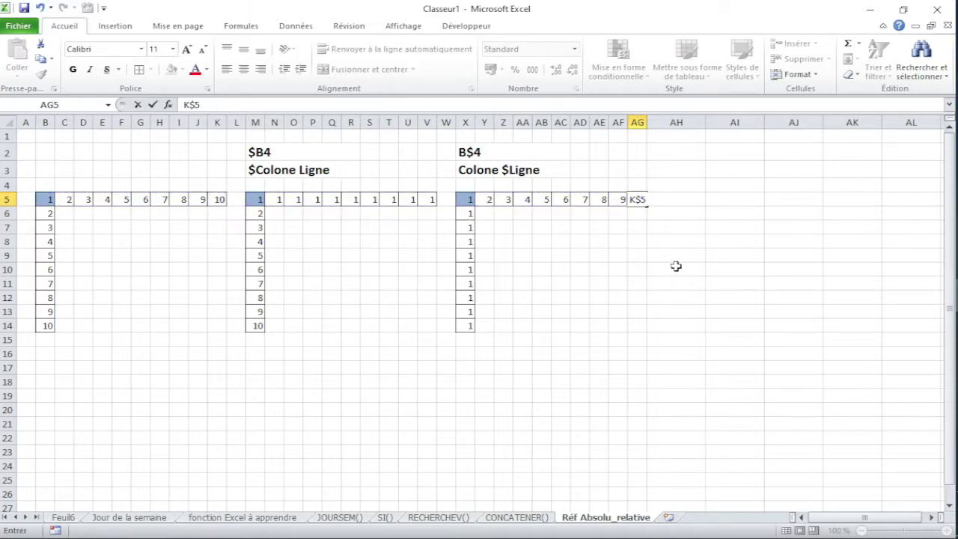
pyautogui.press('Escape')
pyautogui.doubleClick(637, 197)
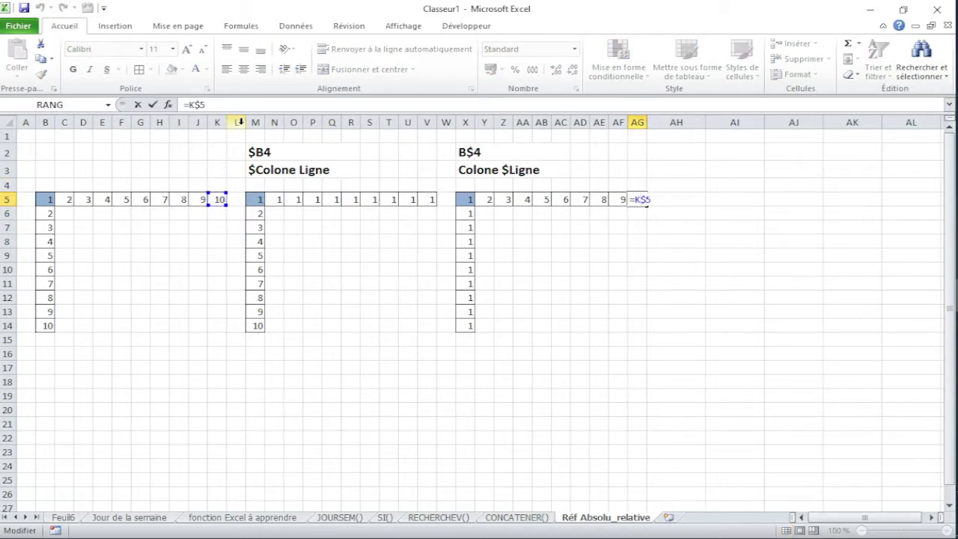
pyautogui.press('Return')
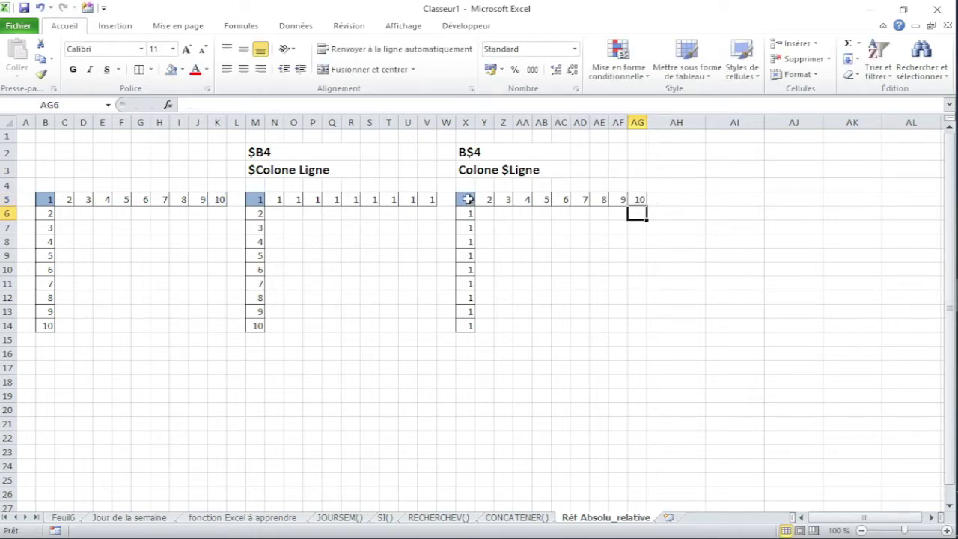
# - Copy columns X through AG to column AI and inspect AI5's shifted =M$5 formula
pyautogui.moveTo(465, 123); pyautogui.dragTo(643, 121)
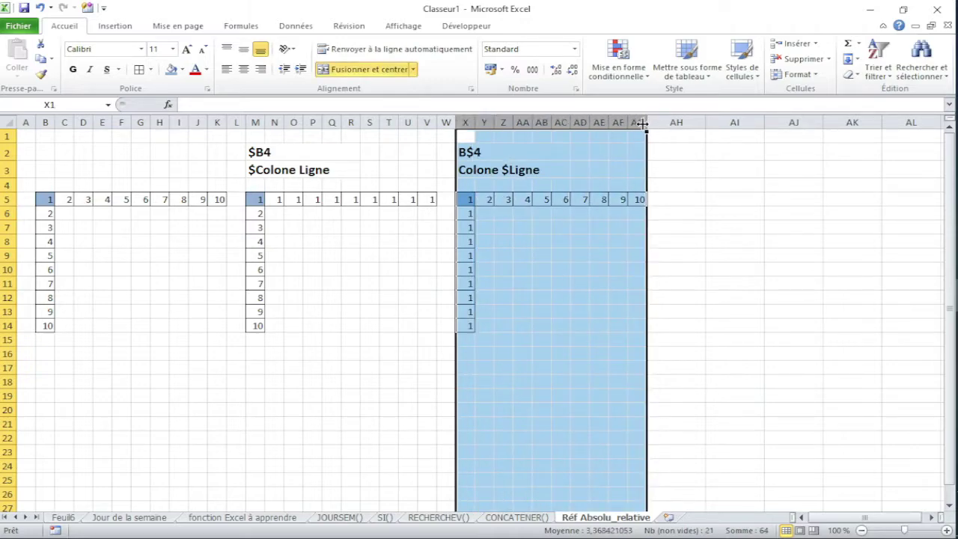
pyautogui.hotkey('ctrl', 'c')
pyautogui.click(748, 121)
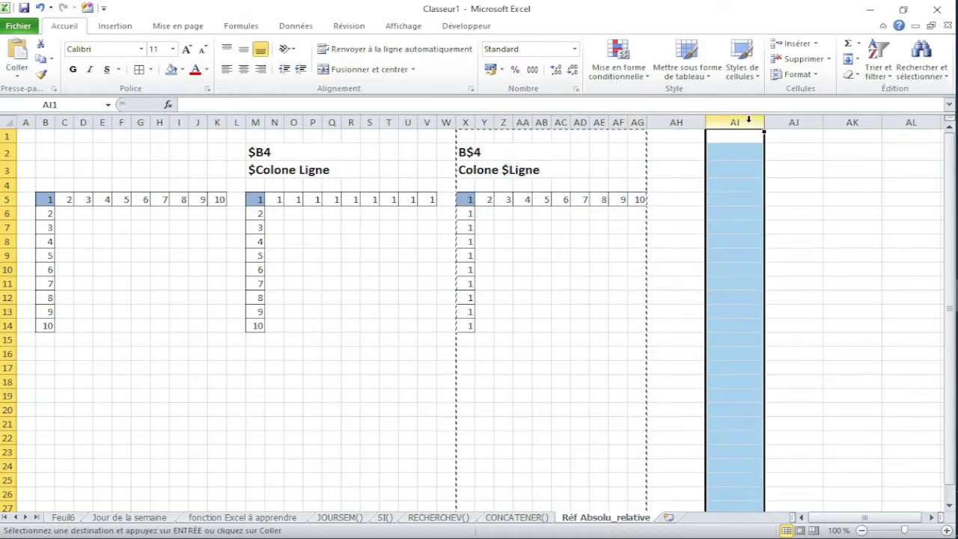
pyautogui.hotkey('ctrl', 'v')
pyautogui.click(789, 241)
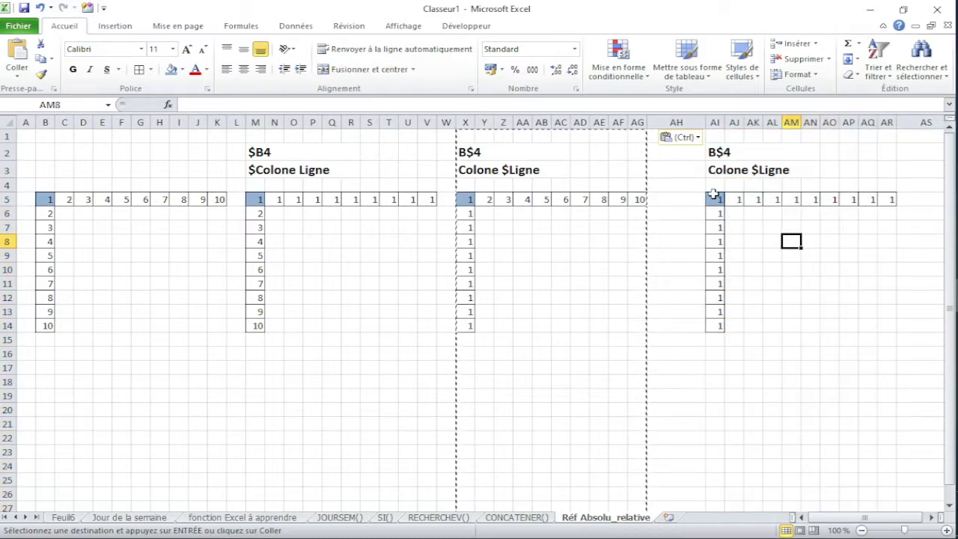
pyautogui.click(715, 199)
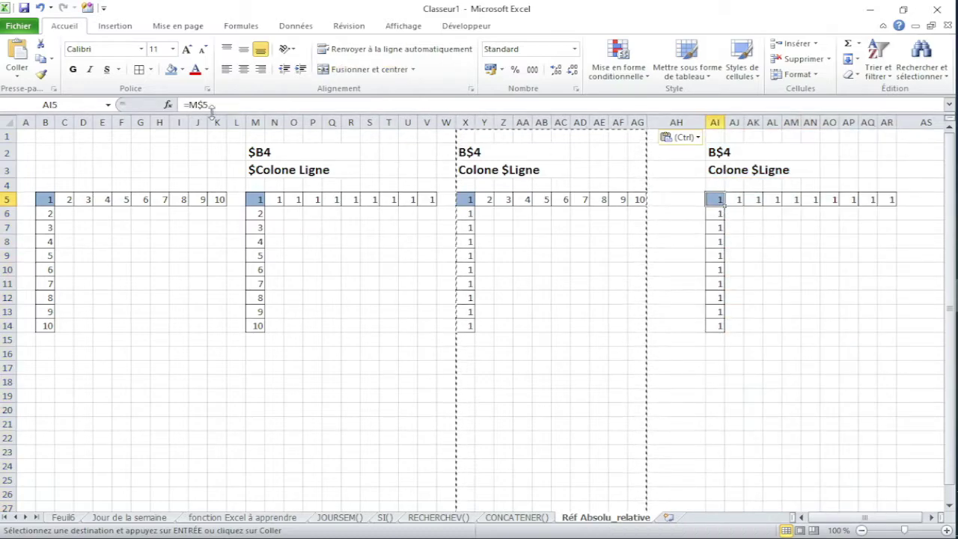
pyautogui.doubleClick(715, 199)
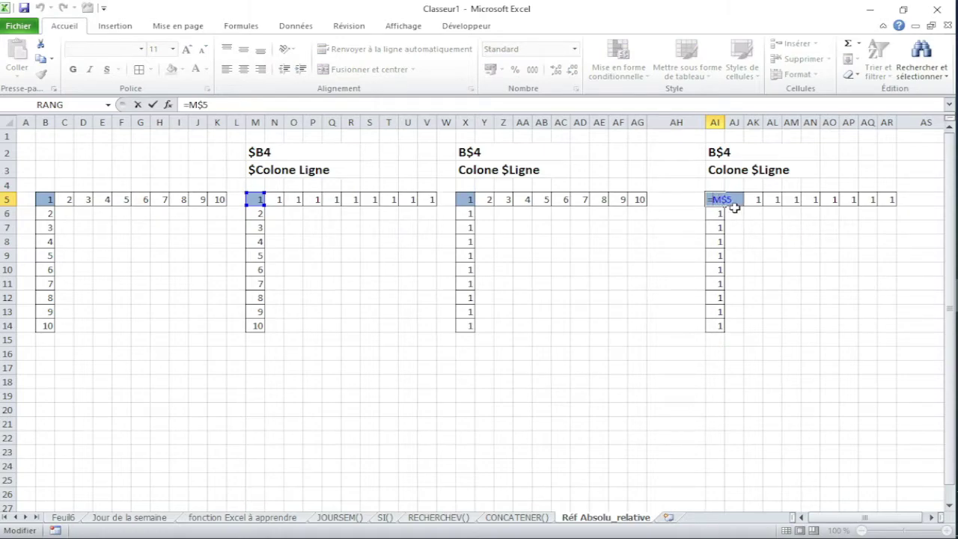
pyautogui.press('Escape')
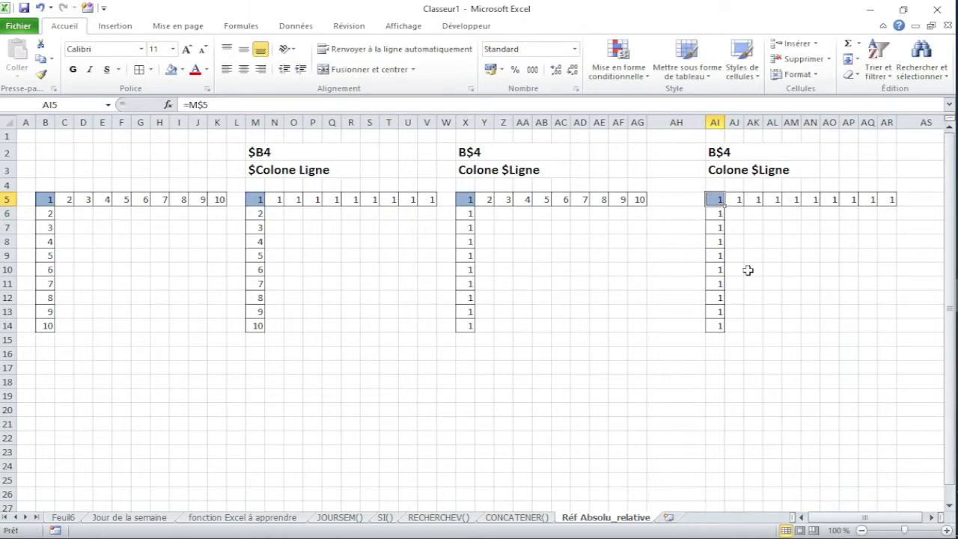
pyautogui.press('F2')
pyautogui.press('Escape')
pyautogui.press('Down')
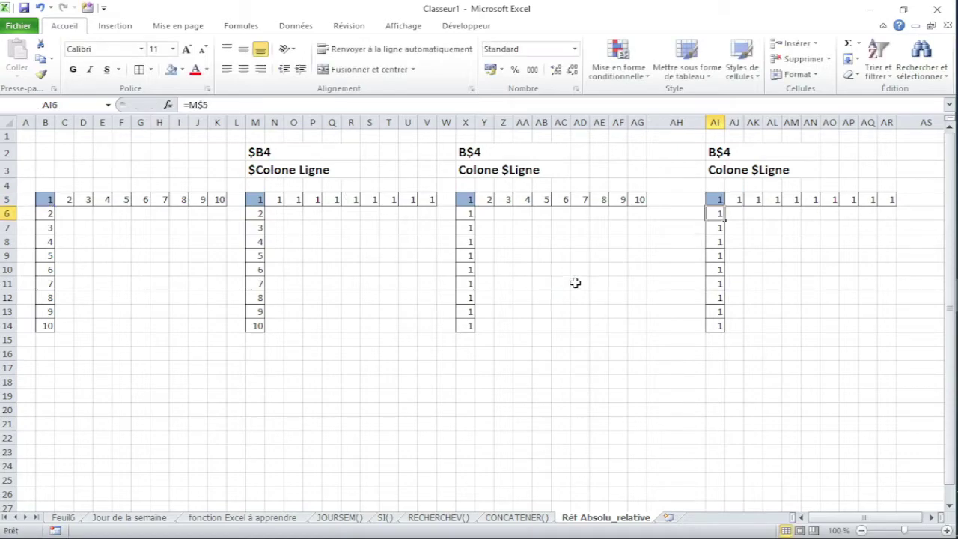
# - Change AI5's formula to the fully absolute =$B$5
pyautogui.doubleClick(716, 198)
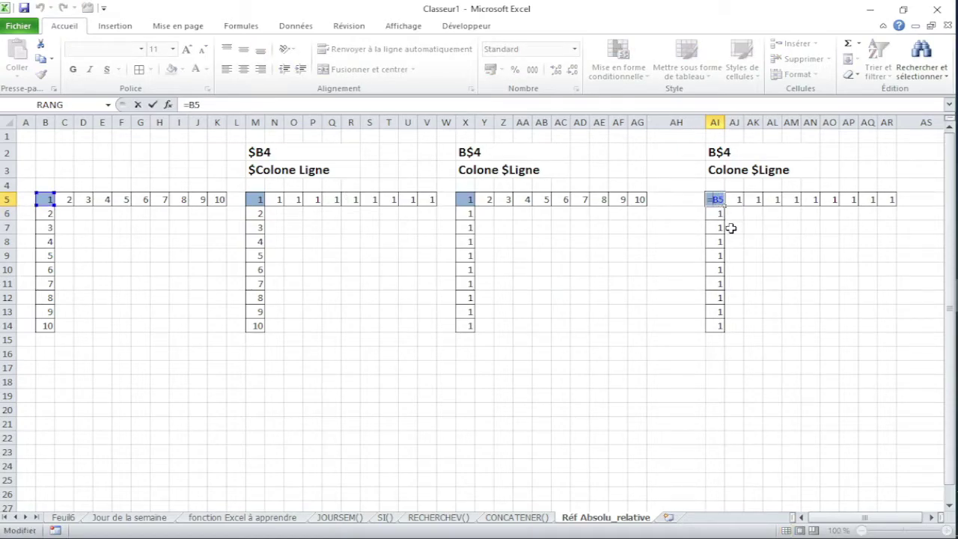
pyautogui.write('$B$')
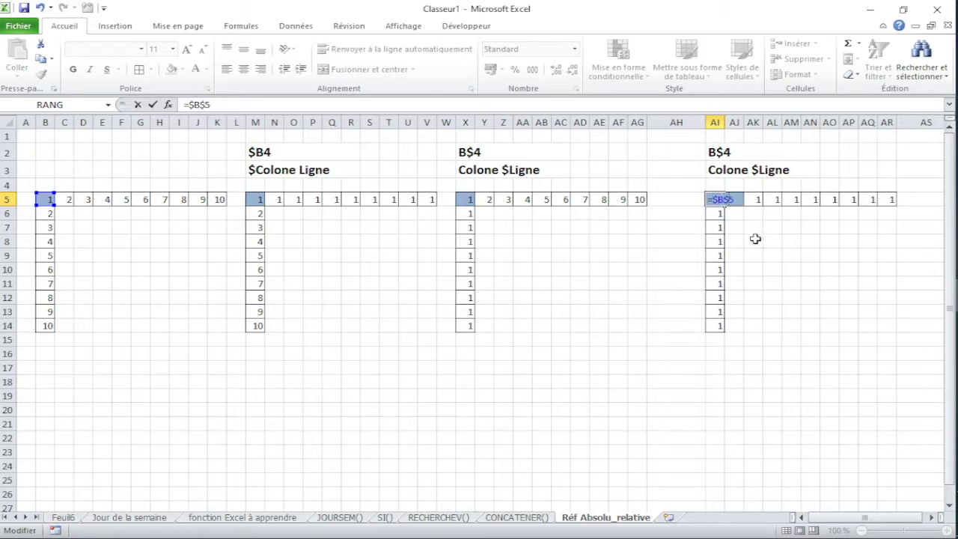
pyautogui.press('Return')
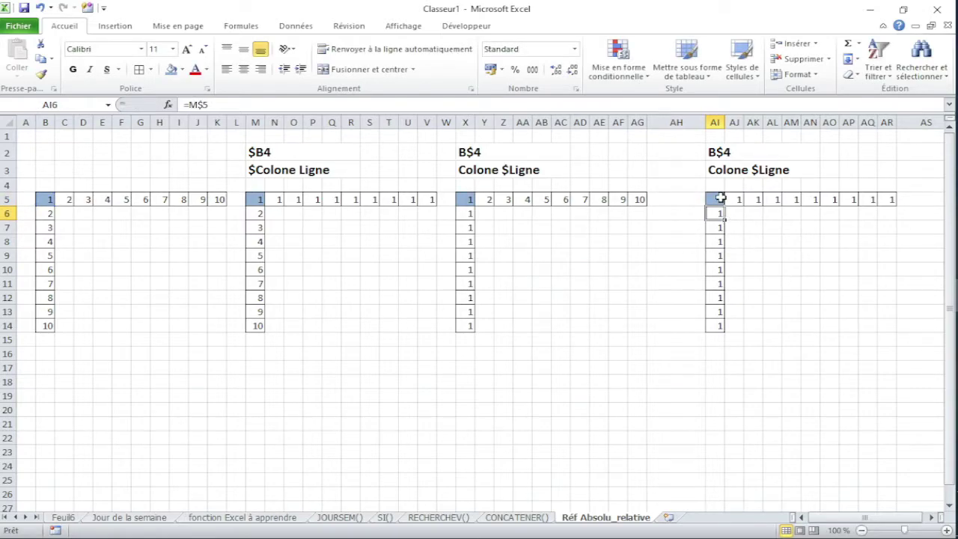
# - Copy AI5's =$B$5 formula and paste it into AI6:AI14 and AJ5:AR5
pyautogui.click(720, 197)
pyautogui.rightClick(720, 199)
pyautogui.click(749, 223)
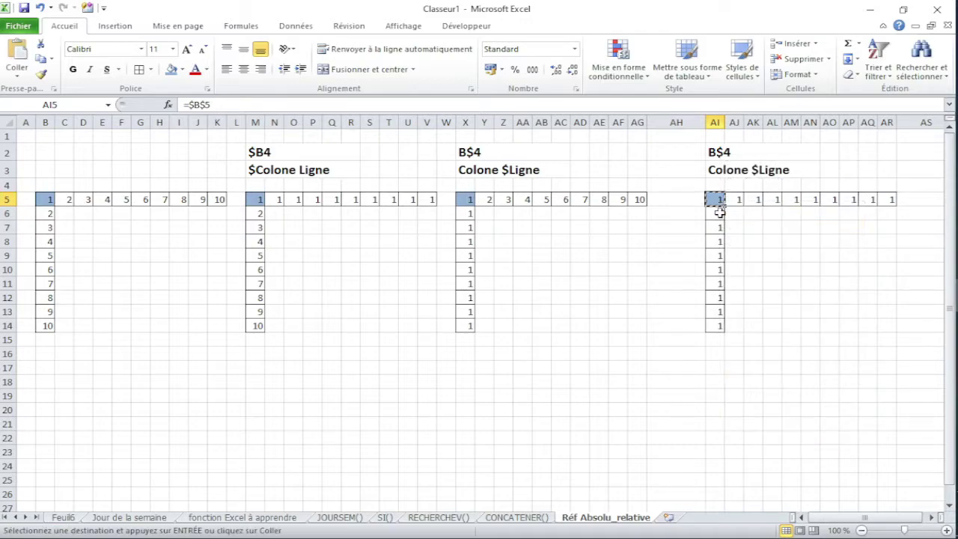
pyautogui.moveTo(719, 212); pyautogui.dragTo(725, 321)
pyautogui.rightClick(725, 322)
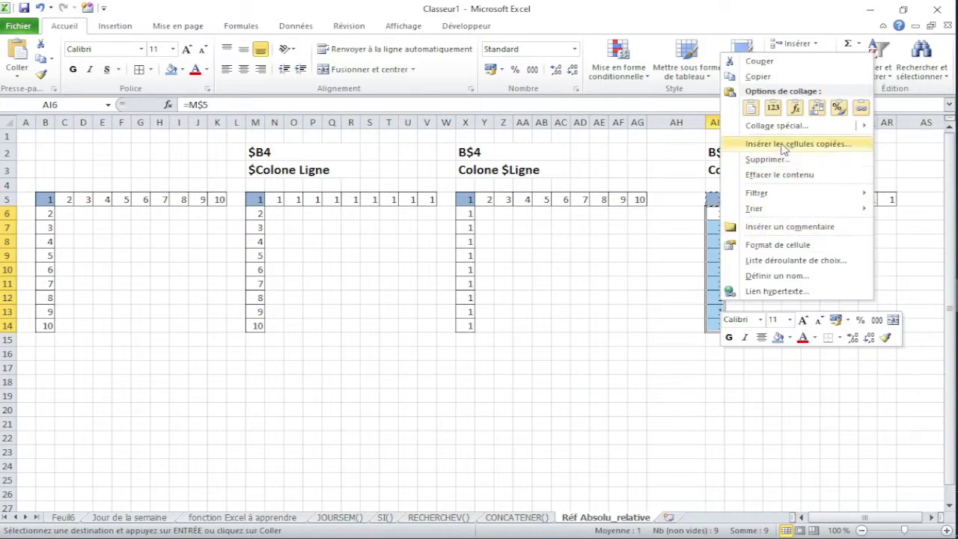
pyautogui.click(795, 107)
pyautogui.moveTo(739, 199); pyautogui.dragTo(892, 199)
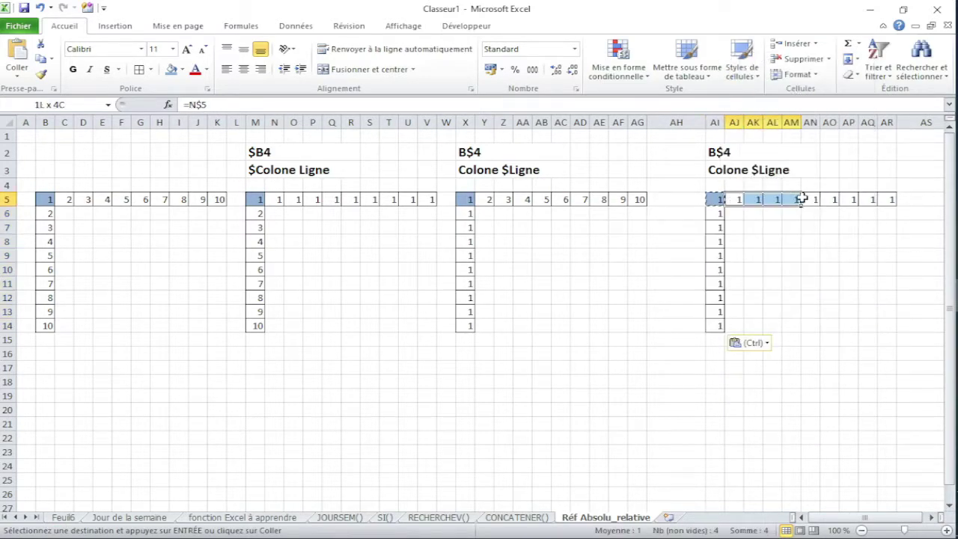
pyautogui.rightClick(898, 202)
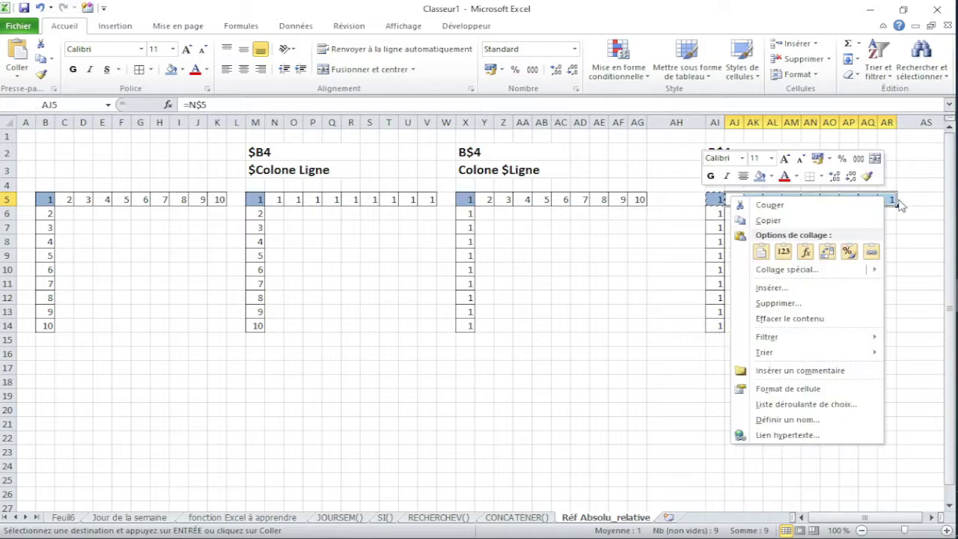
pyautogui.click(806, 252)
# - Check the pasted references in AR5, AQ5, AO5 and AI11 without changing them
pyautogui.click(794, 200)
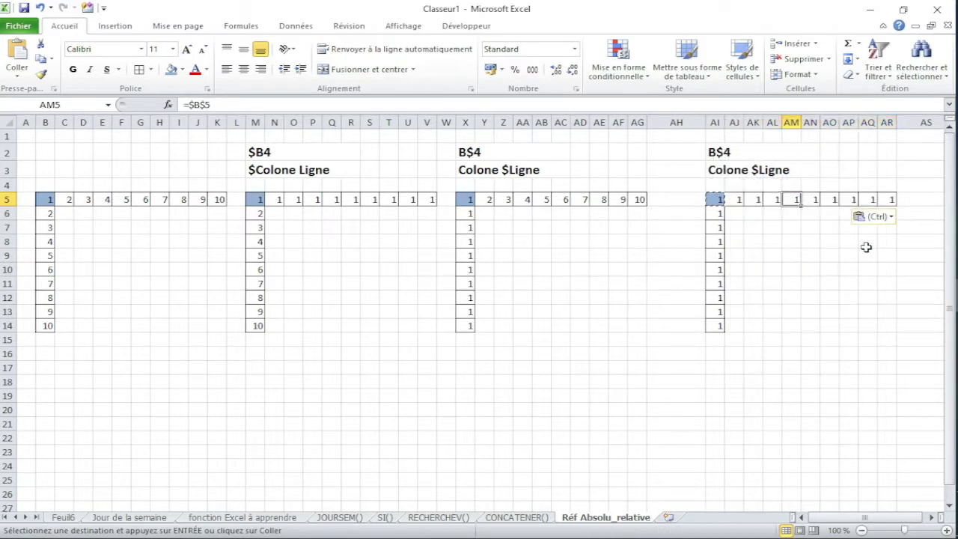
pyautogui.doubleClick(887, 200)
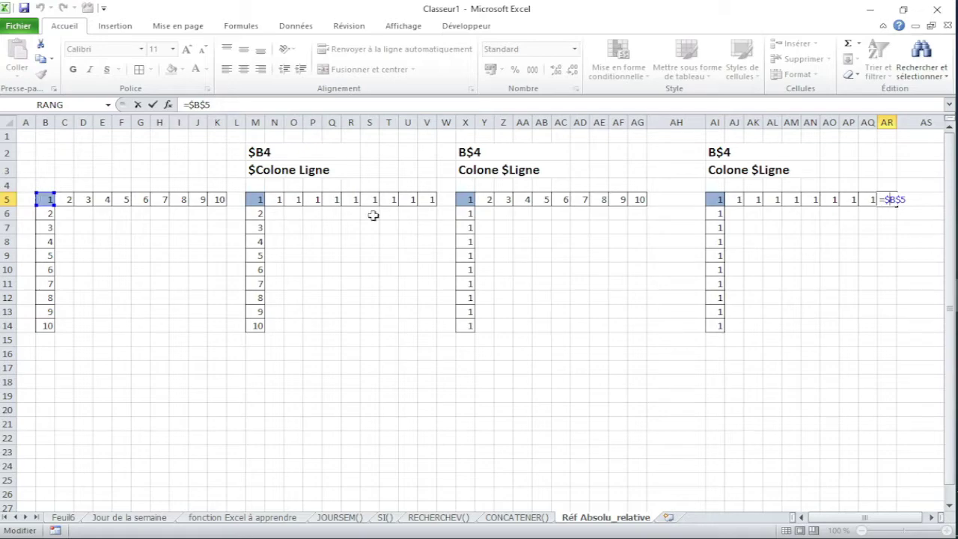
pyautogui.click(900, 216)
pyautogui.doubleClick(867, 199)
pyautogui.press('Return')
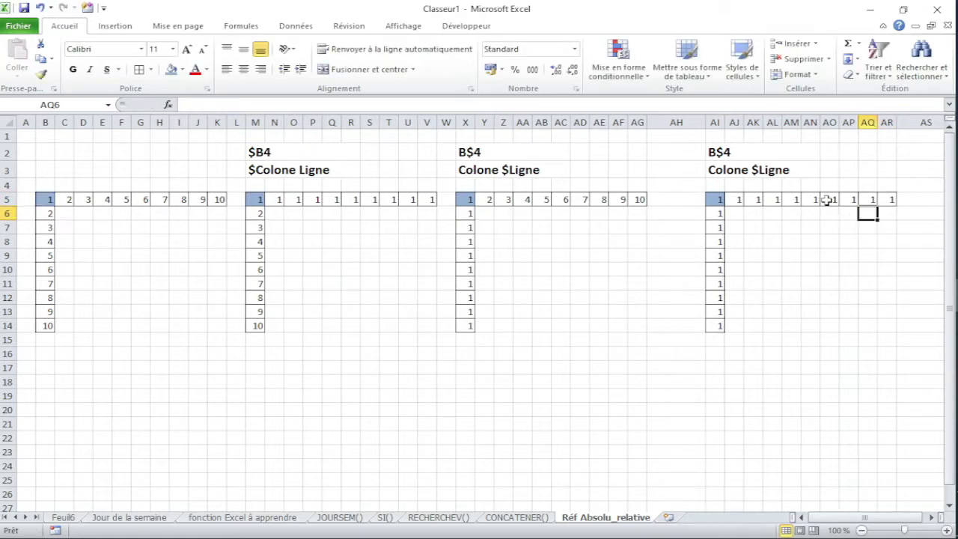
pyautogui.doubleClick(830, 200)
pyautogui.press('Return')
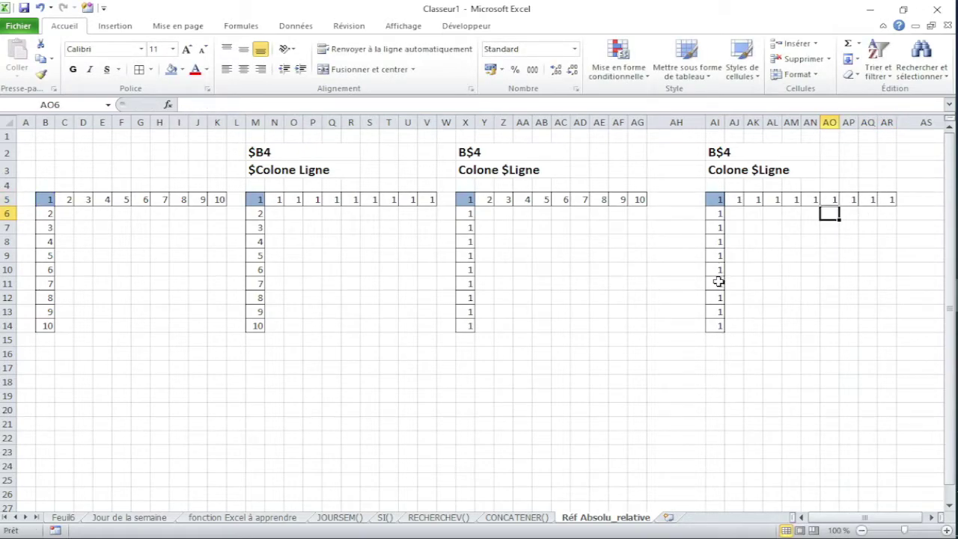
pyautogui.doubleClick(719, 282)
pyautogui.press('Return')
pyautogui.click(717, 200)
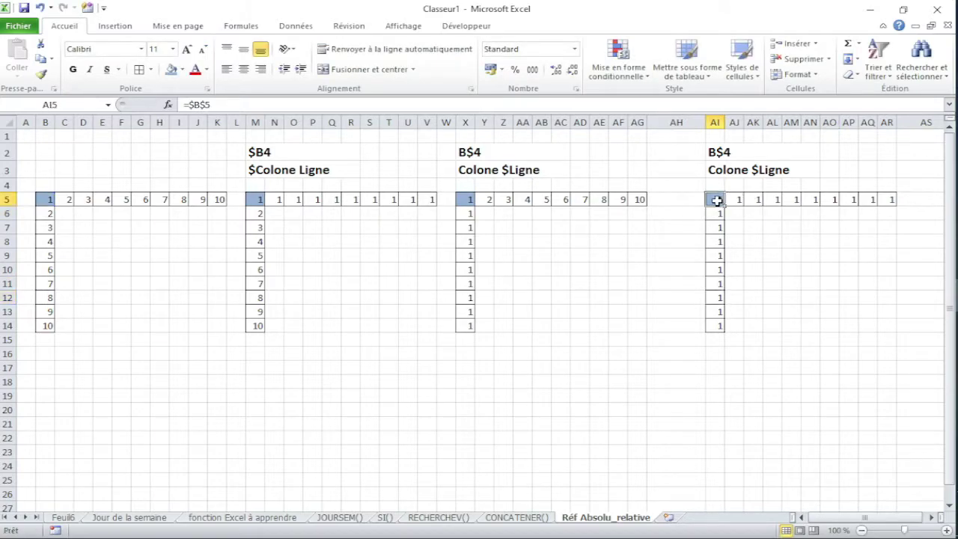
# - Review AI5's =$B$5 formula and the AI5:AR5 row, leaving everything unchanged
pyautogui.doubleClick(196, 105)
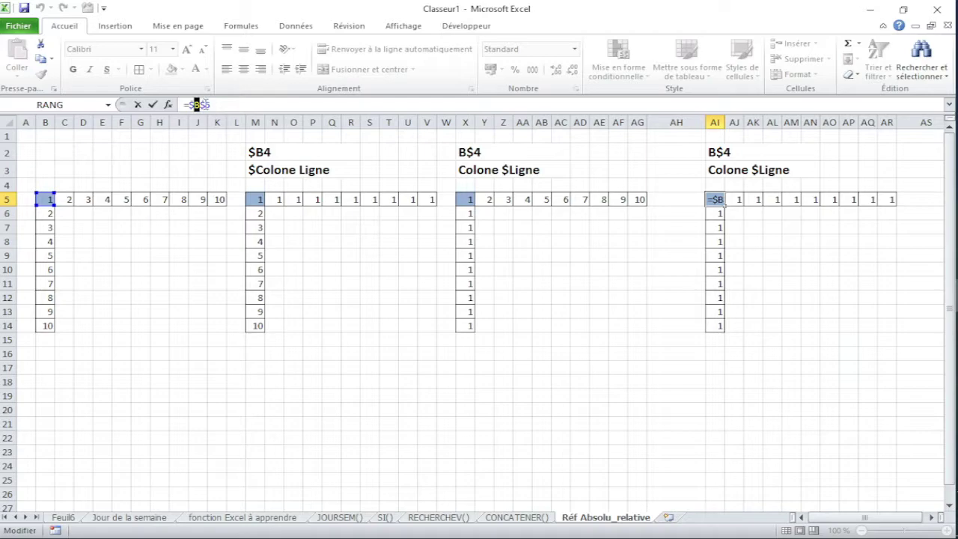
pyautogui.press('Return')
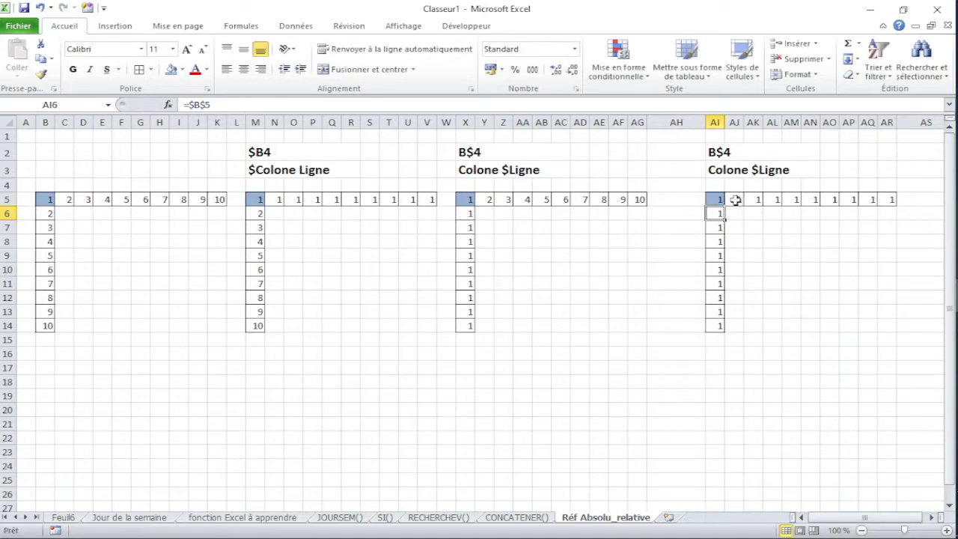
pyautogui.moveTo(717, 200); pyautogui.dragTo(877, 199)
pyautogui.click(829, 241)
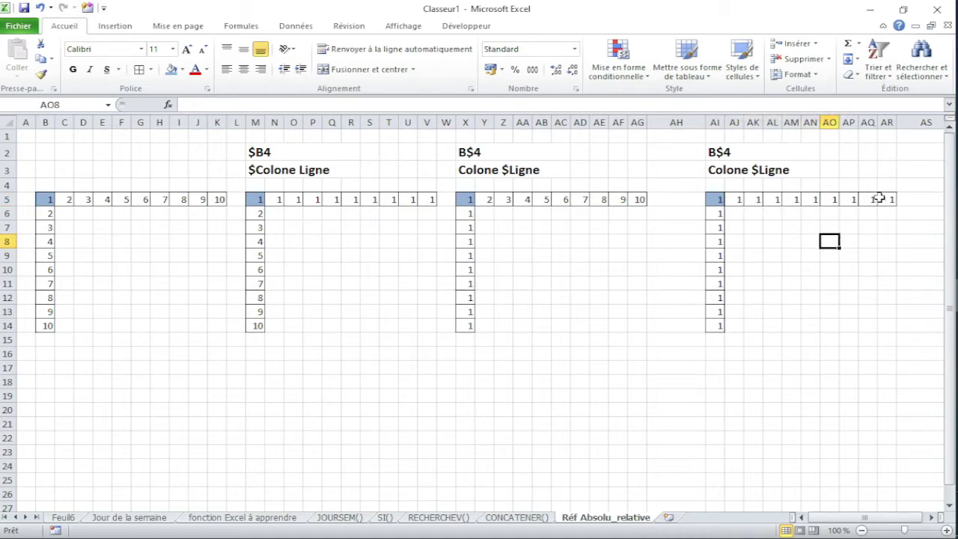
pyautogui.click(720, 200)
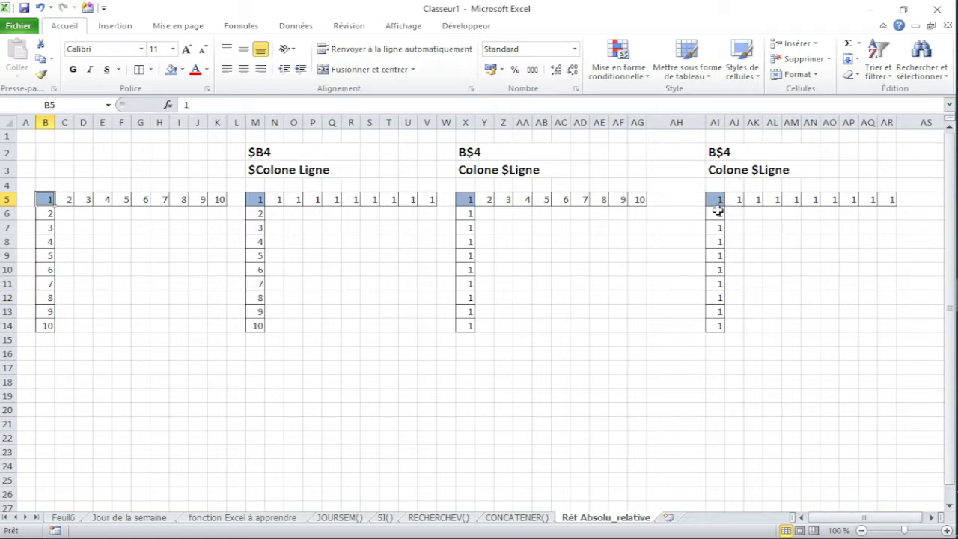
pyautogui.doubleClick(717, 201)
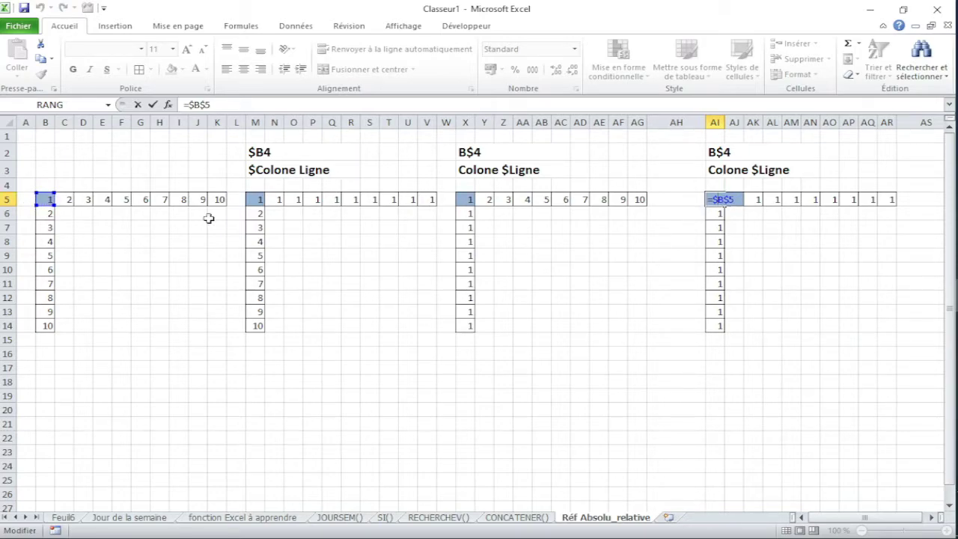
pyautogui.press('Escape')
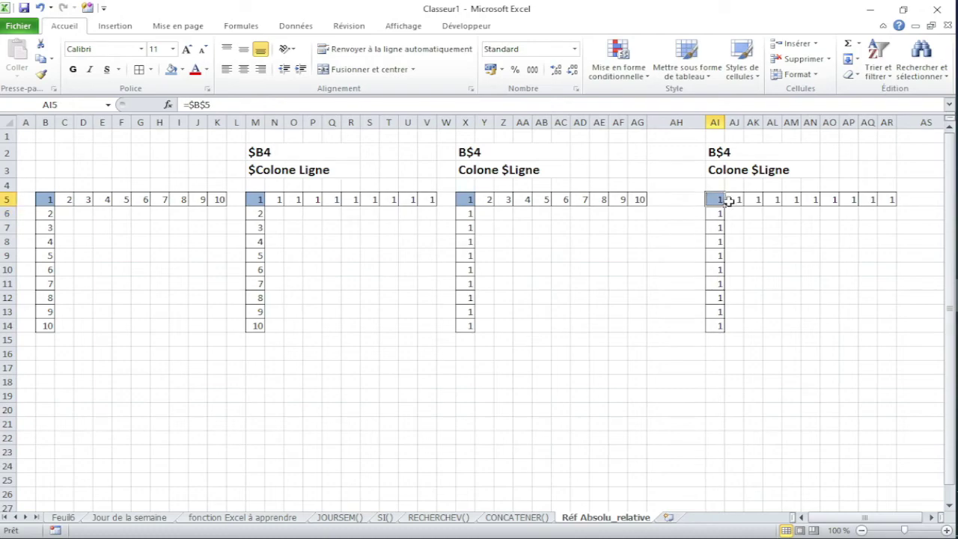
# - Switch to the 'Jour de la semaine' sheet
pyautogui.click(827, 268)
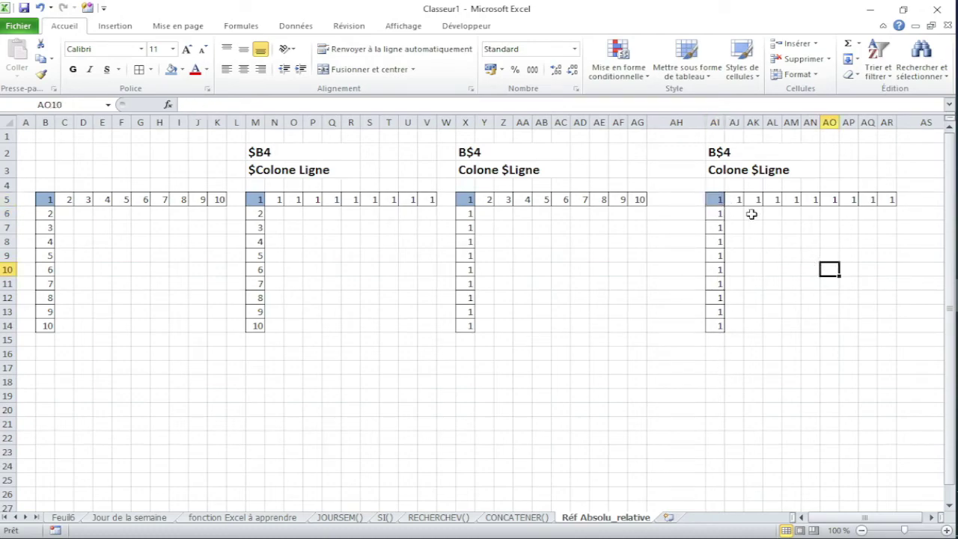
pyautogui.click(718, 201)
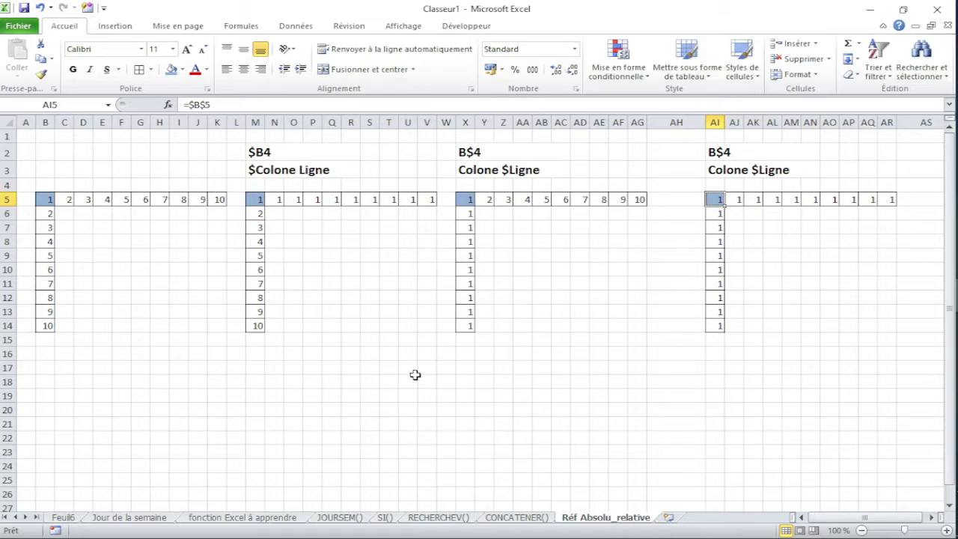
pyautogui.click(152, 524)
# - Expand the formula bar and delete the existing weekday formulas in C6 and C11
pyautogui.click(569, 216)
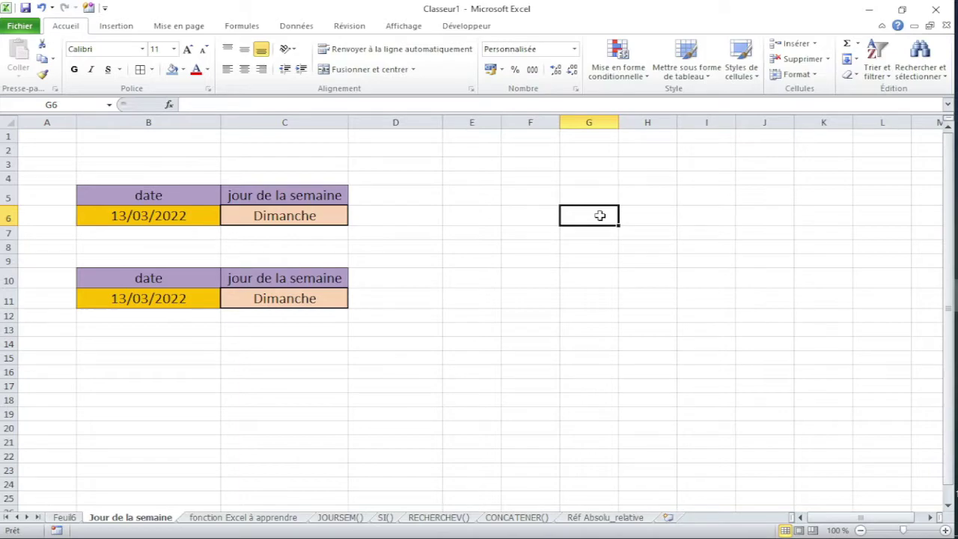
pyautogui.hotkey('ctrl', 'shift', 'u')
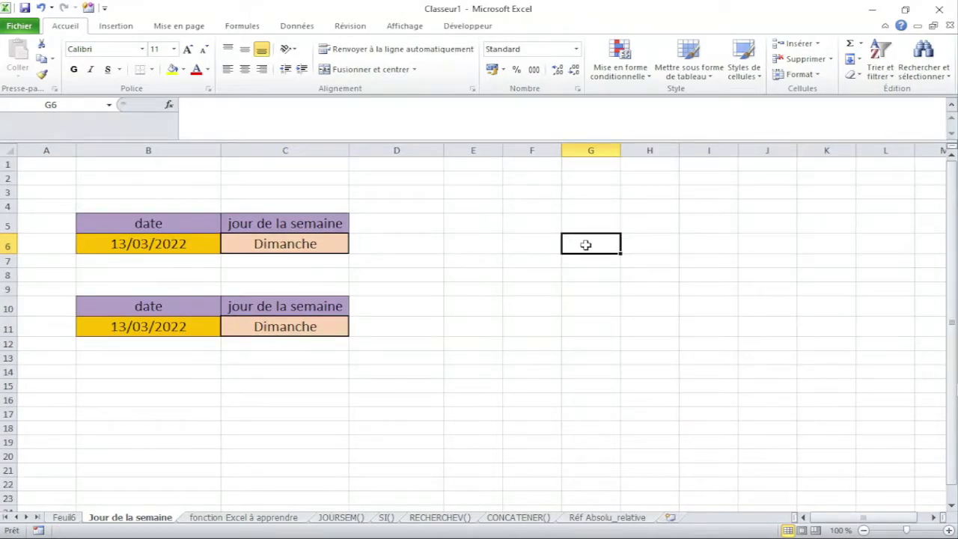
pyautogui.click(297, 244)
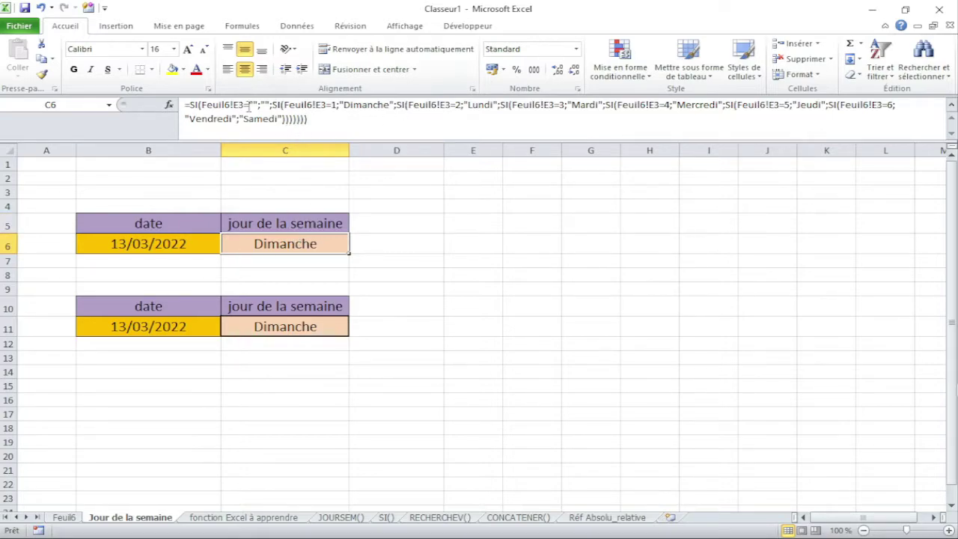
pyautogui.press('Delete')
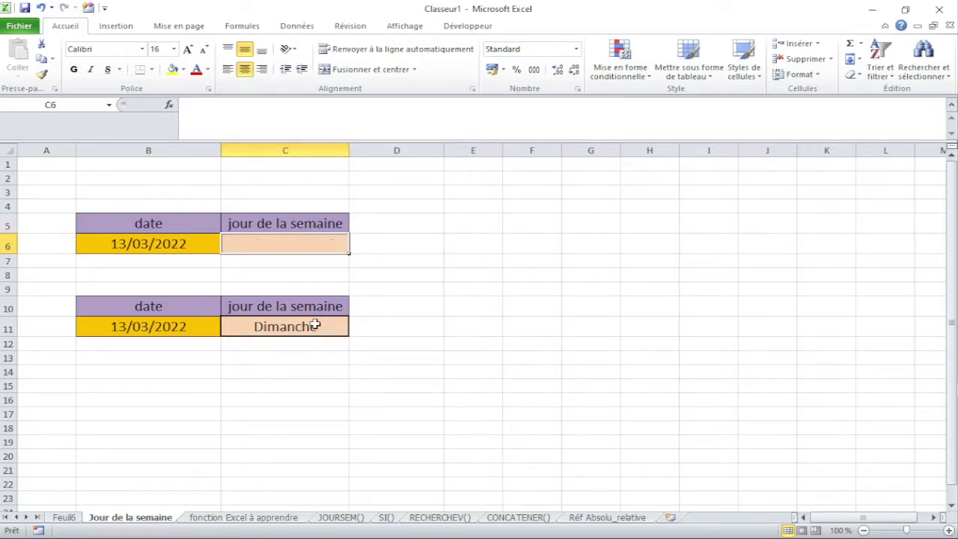
pyautogui.click(309, 328)
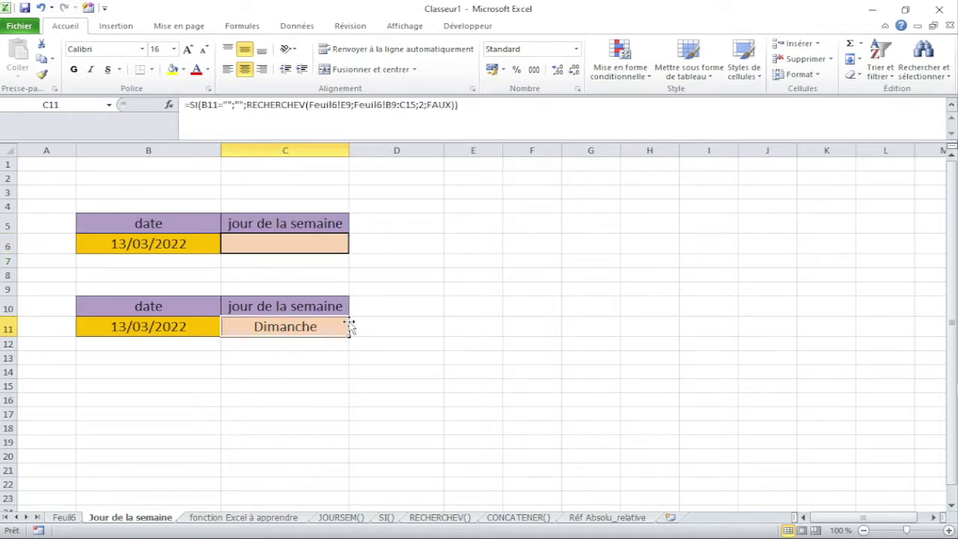
pyautogui.press('Delete')
pyautogui.click(311, 247)
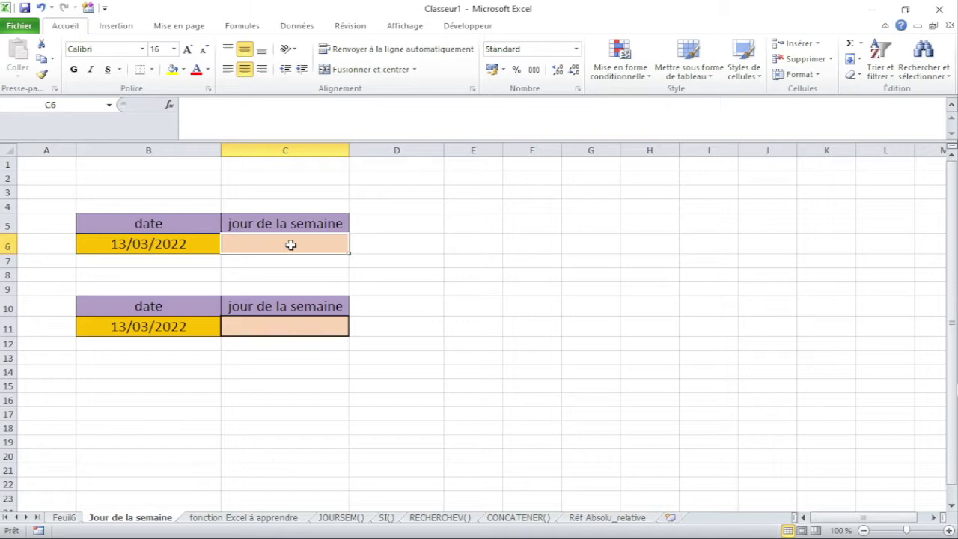
# - Start C6 with =SI(JOURSEM(B6)=1;"Dimanche"; as the first weekday test
pyautogui.write('=s')
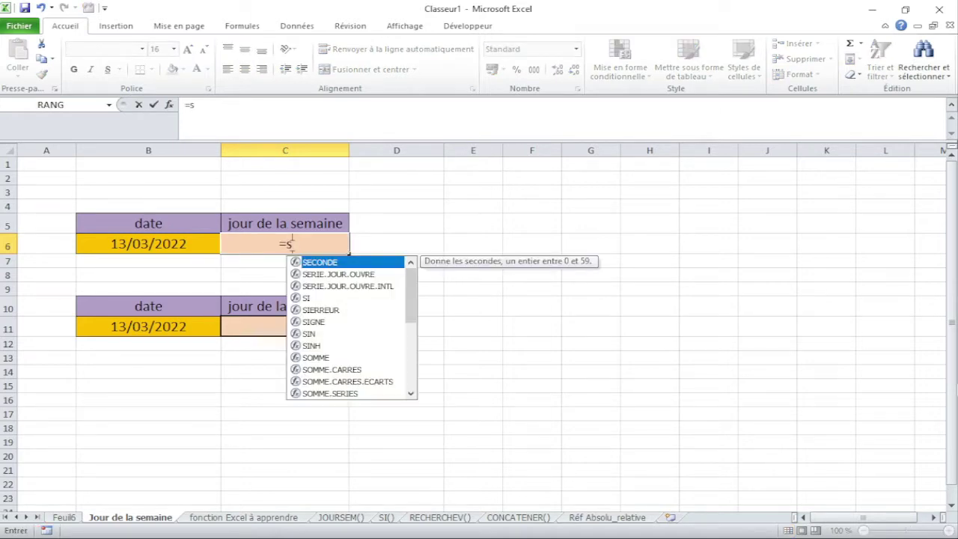
pyautogui.write('i(')
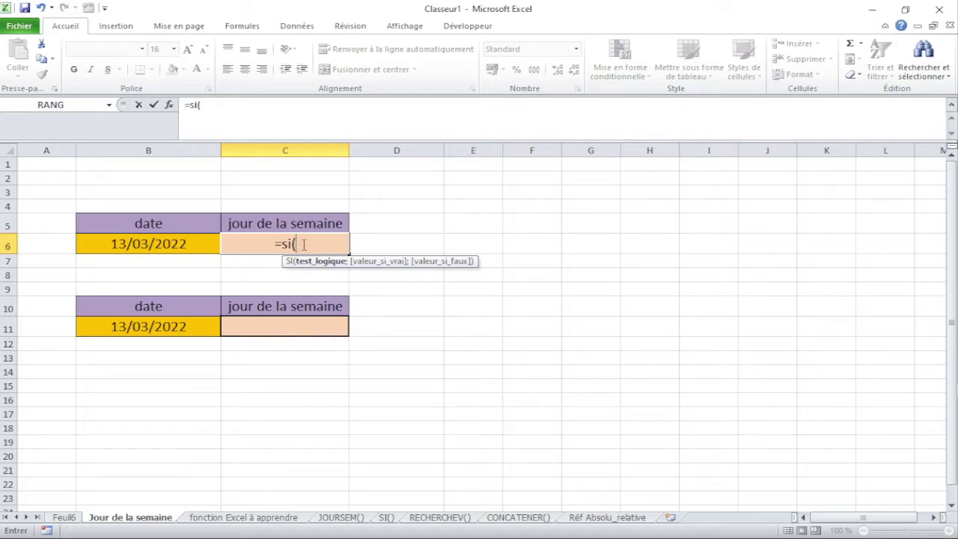
pyautogui.click(300, 244)
pyautogui.write('jour')
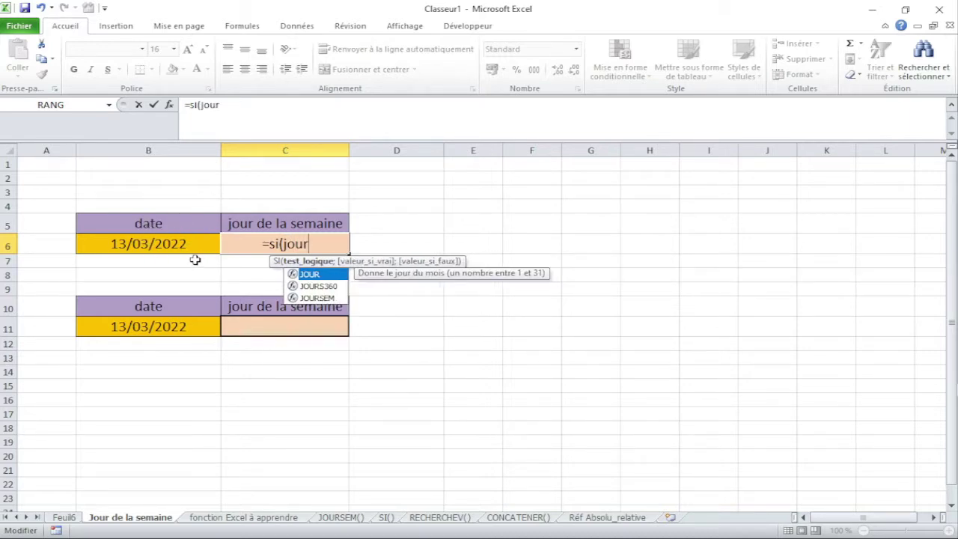
pyautogui.doubleClick(328, 298)
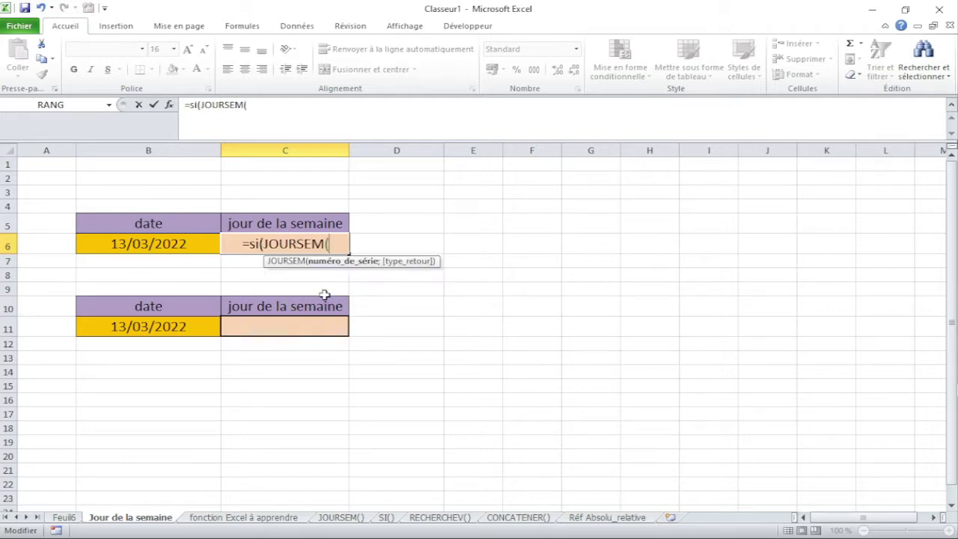
pyautogui.click(162, 243)
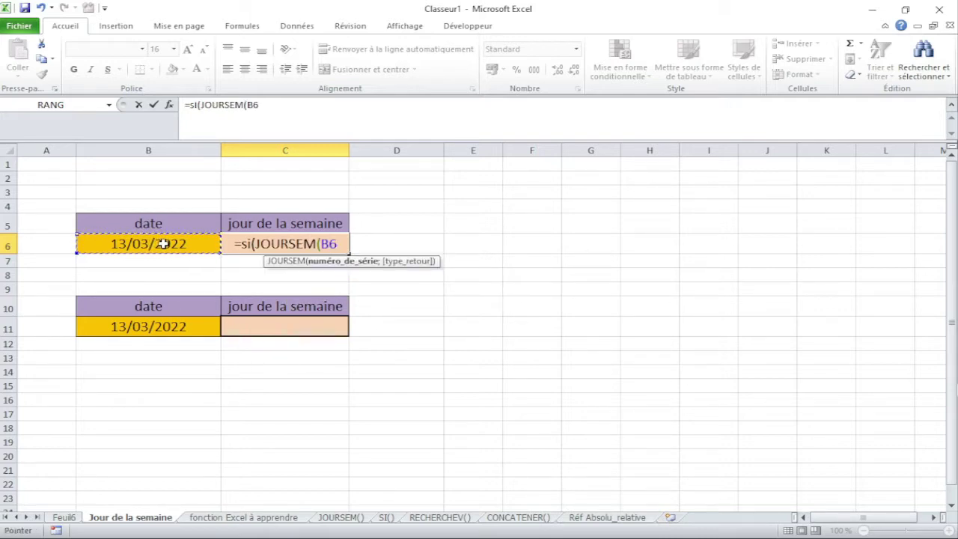
pyautogui.write(')=')
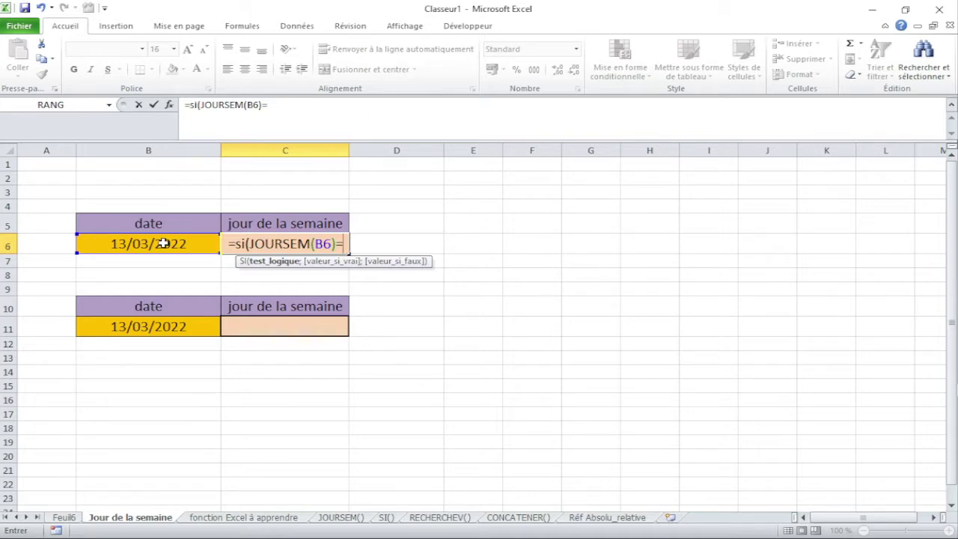
pyautogui.write('1')
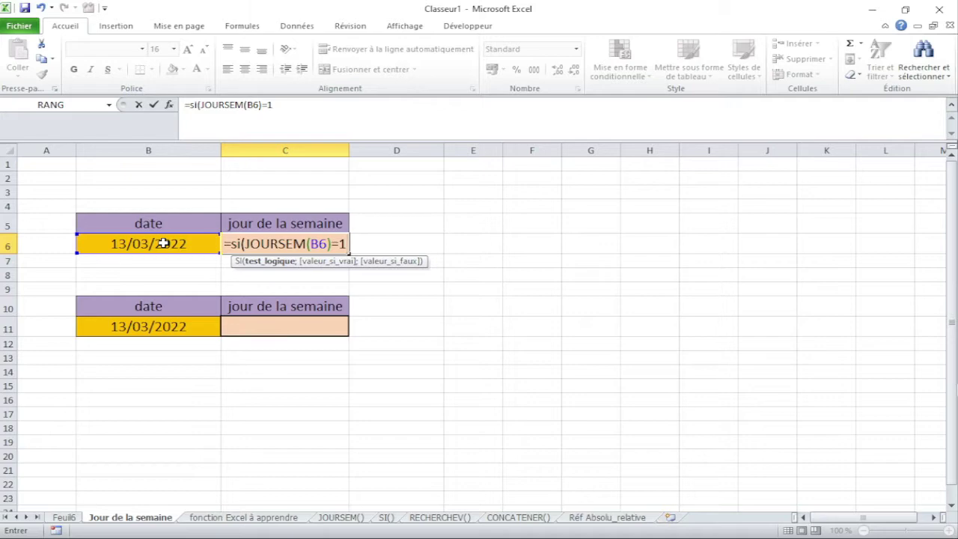
pyautogui.write(';')
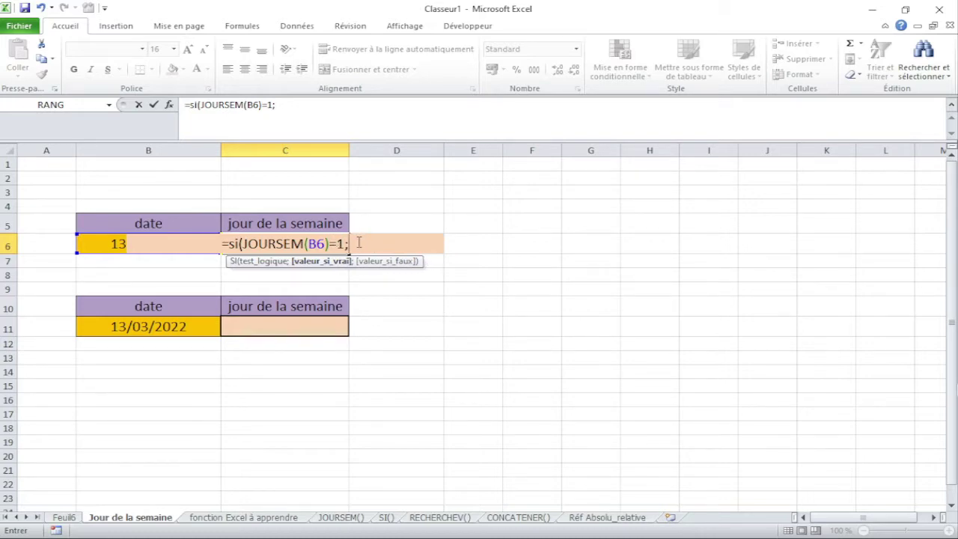
pyautogui.write('"Da')
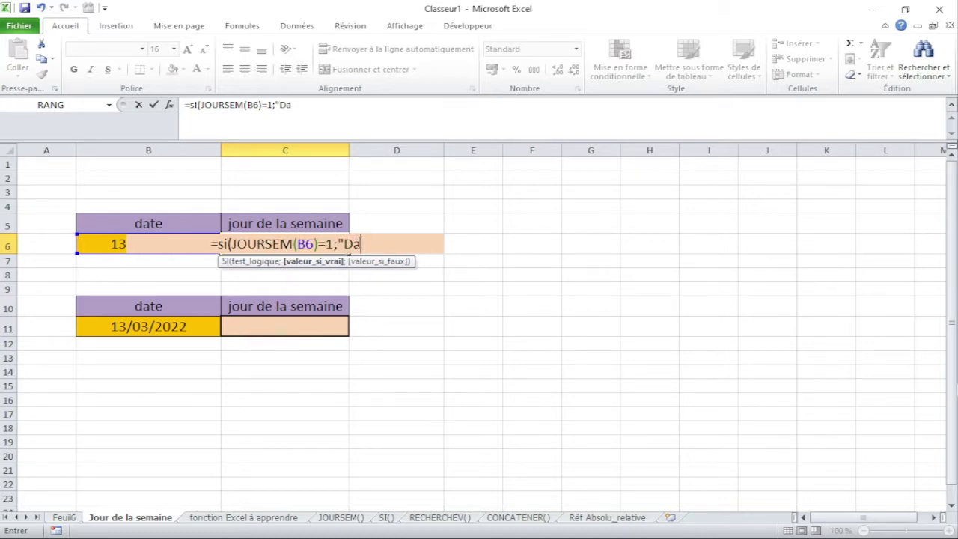
pyautogui.write('di')
pyautogui.press('BackSpace')
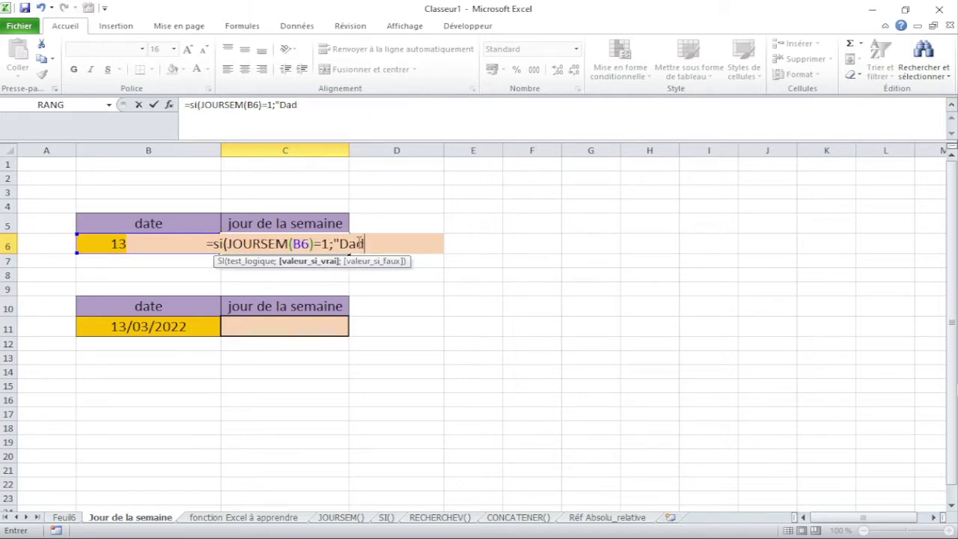
pyautogui.press('BackSpace')
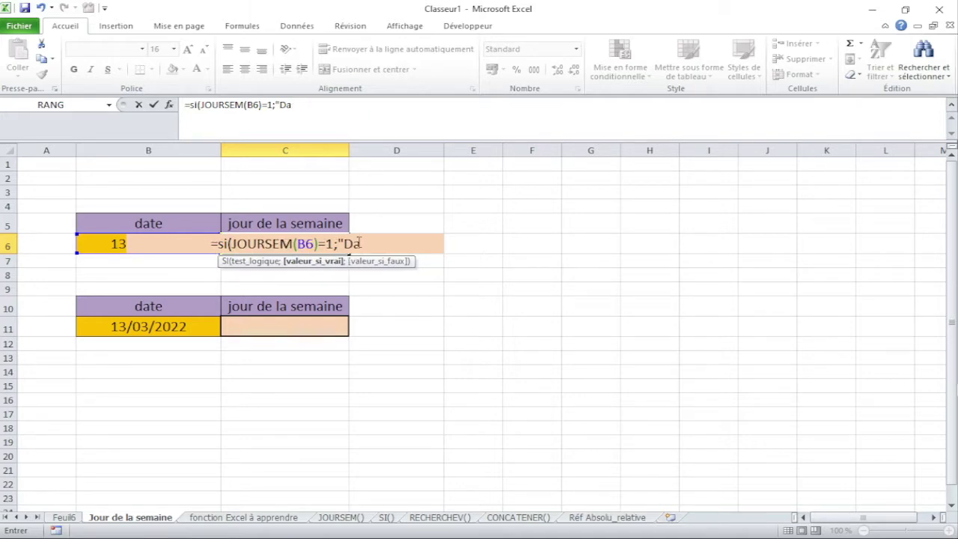
pyautogui.press('BackSpace')
pyautogui.write('i')
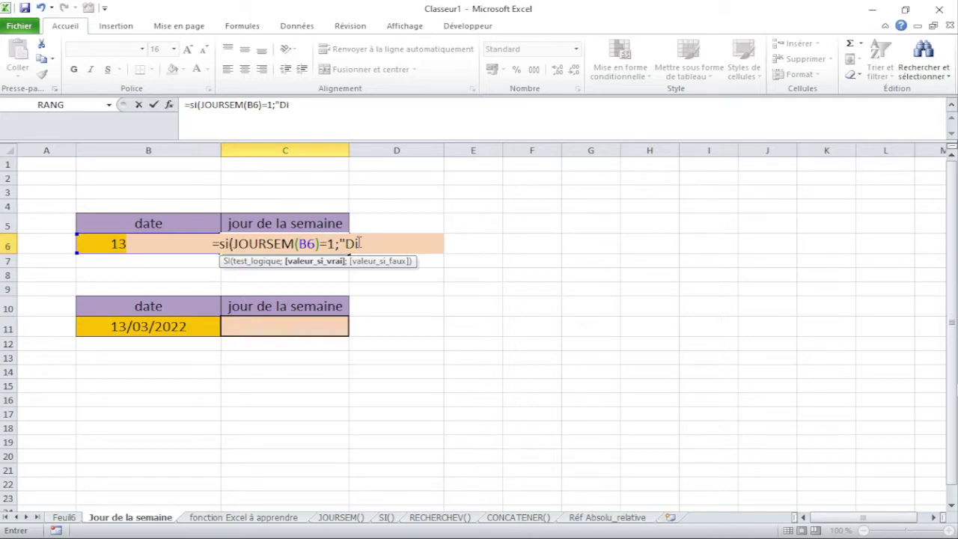
pyautogui.write('manche')
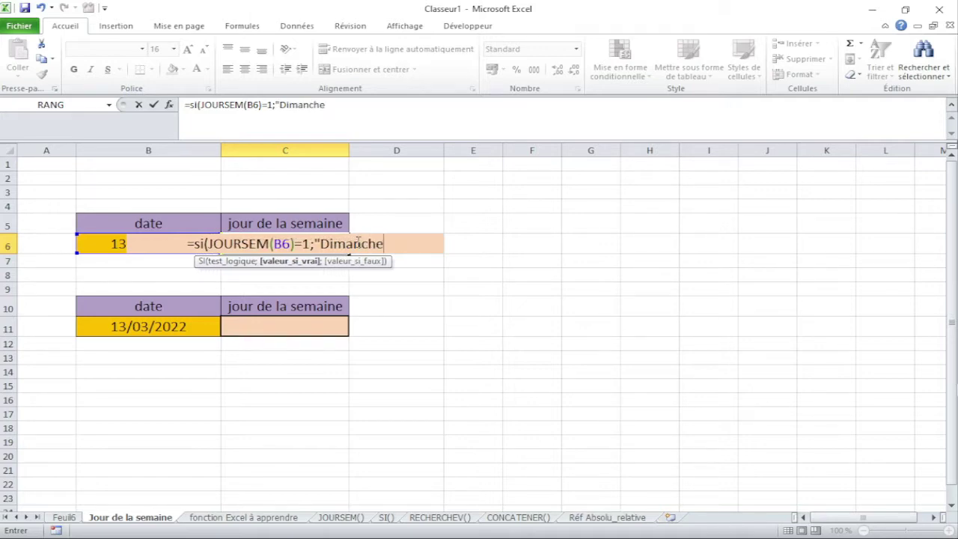
pyautogui.write('"')
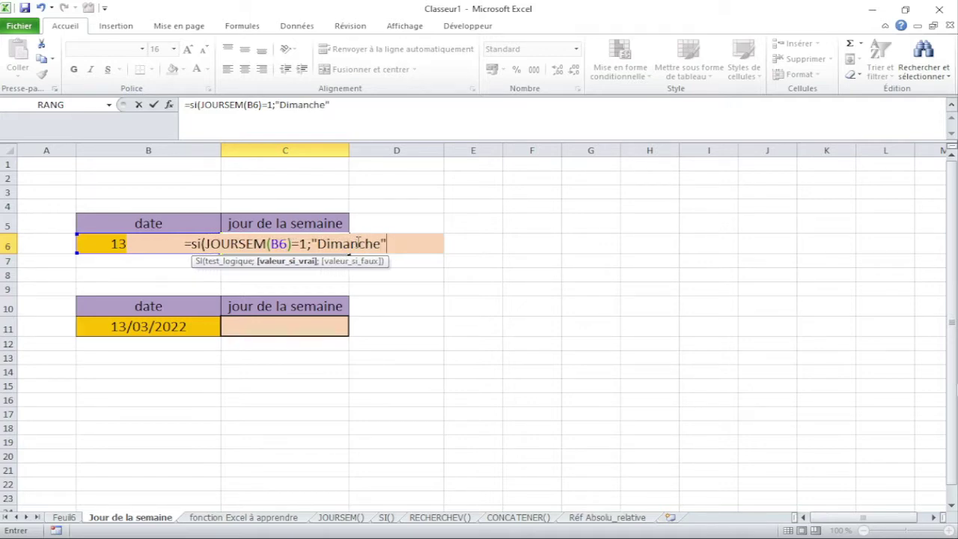
pyautogui.write(';')
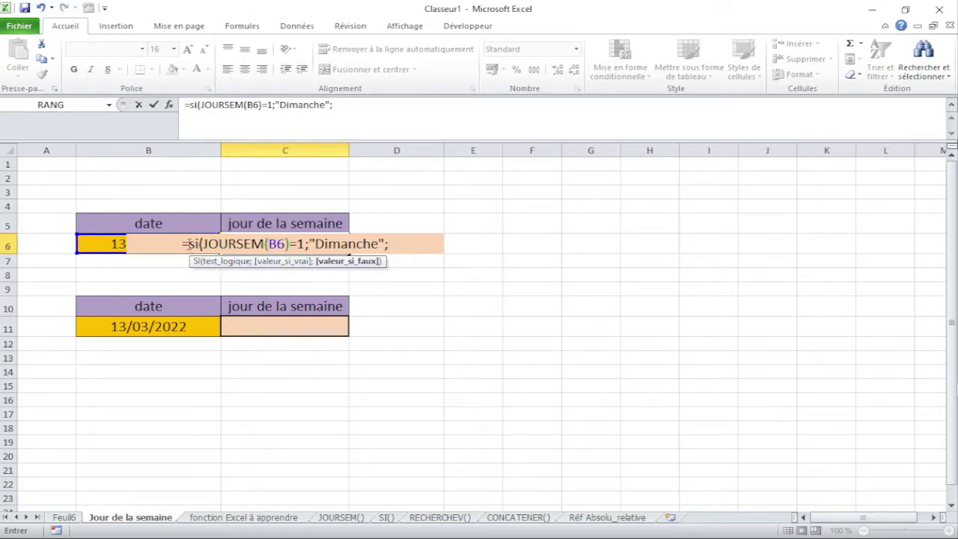
# - Copy the SI(JOURSEM(B6)=1;"Dimanche"; branch and append it five more times
pyautogui.moveTo(190, 244); pyautogui.dragTo(398, 249)
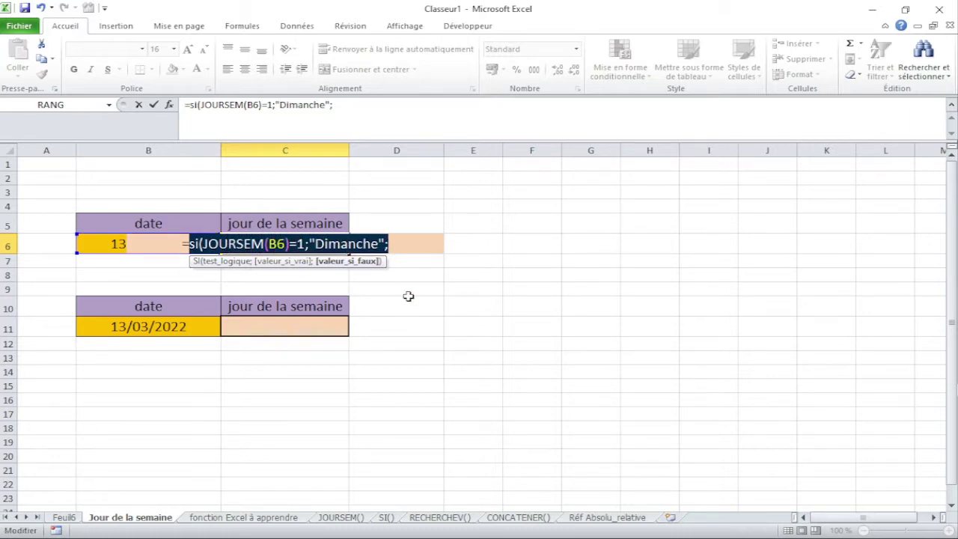
pyautogui.click(395, 248)
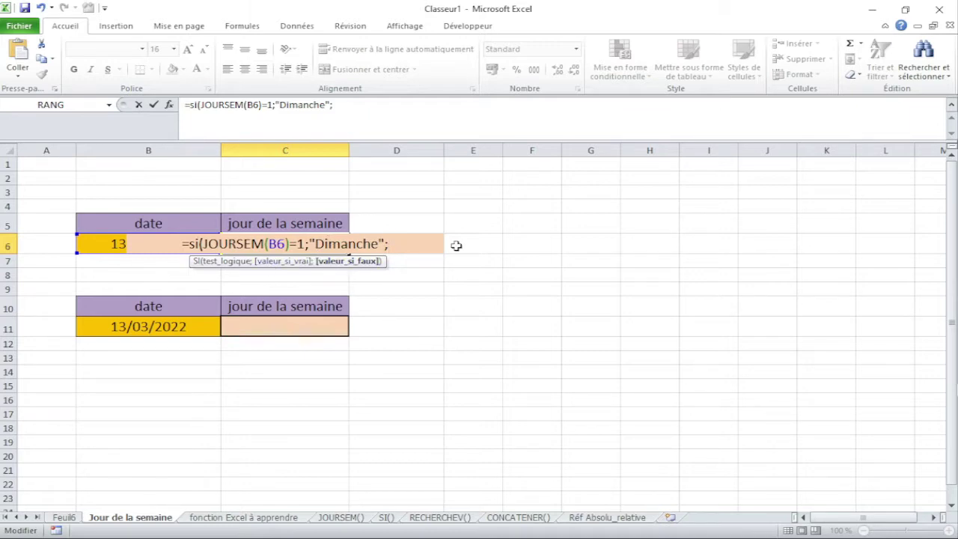
pyautogui.hotkey('ctrl', 'v')
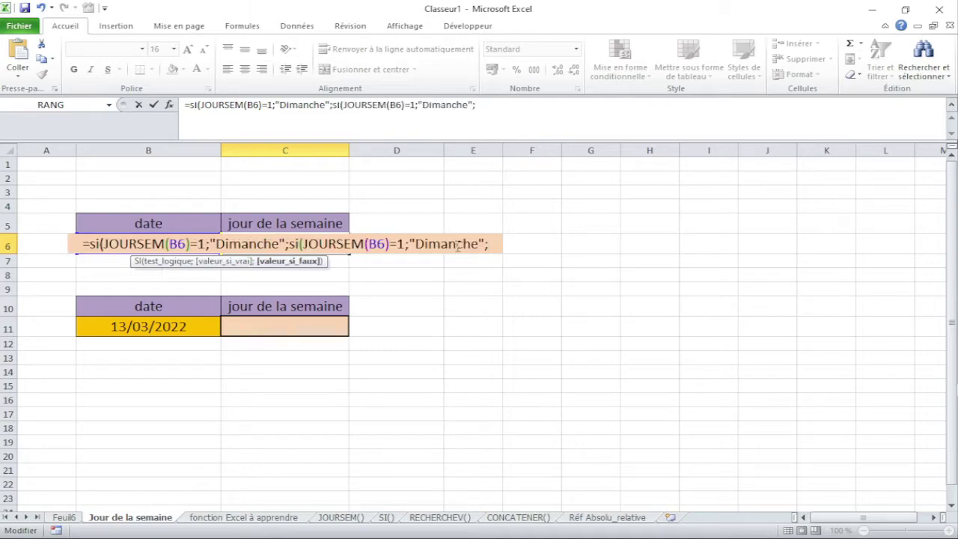
pyautogui.hotkey('ctrl', 'v')
pyautogui.hotkey('ctrl', 'v')
pyautogui.hotkey('ctrl', 'v')
pyautogui.hotkey('ctrl', 'v')
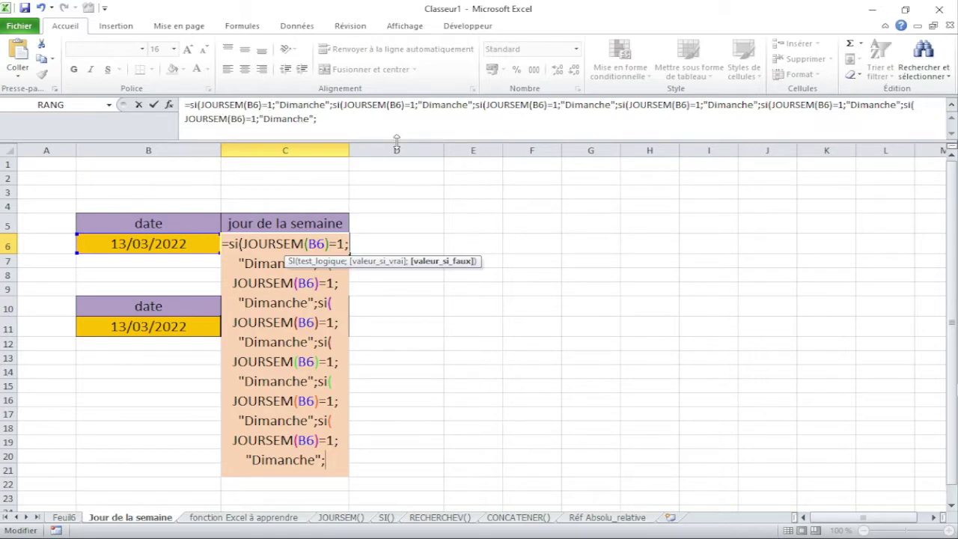
pyautogui.moveTo(395, 141)
pyautogui.mouseDown()
pyautogui.moveTo(396, 121)
pyautogui.moveTo(393, 139)
pyautogui.mouseUp()
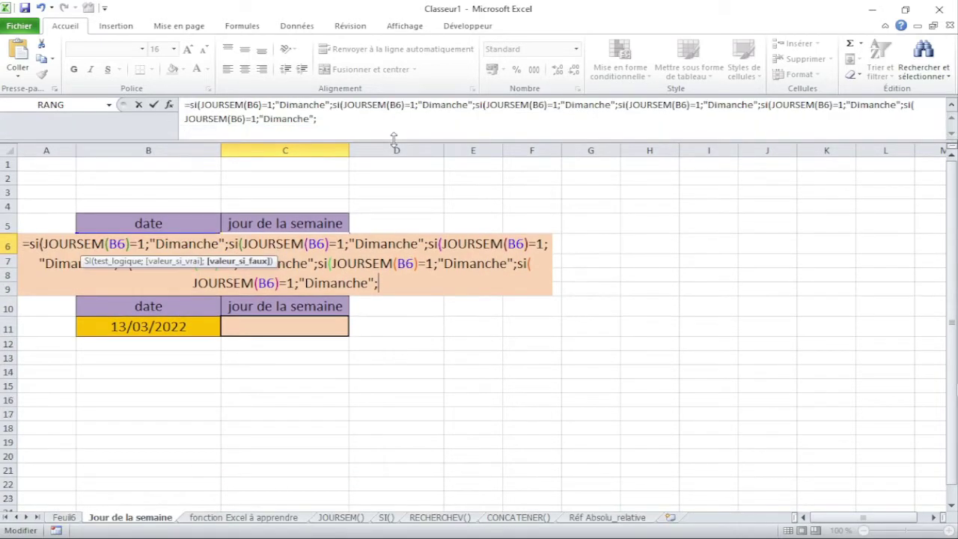
# - Change the second branch to test =2 and return "Lundi"
pyautogui.click(341, 105)
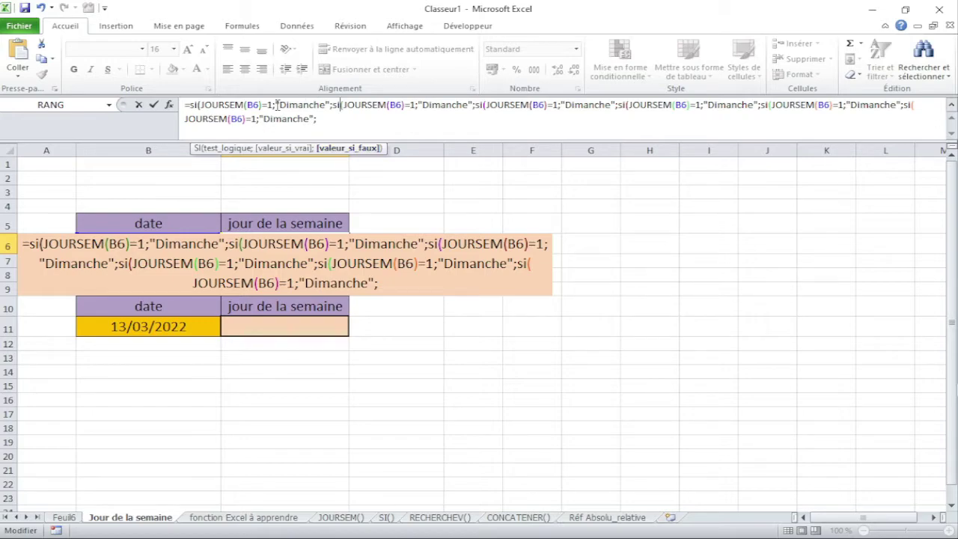
pyautogui.click(423, 105)
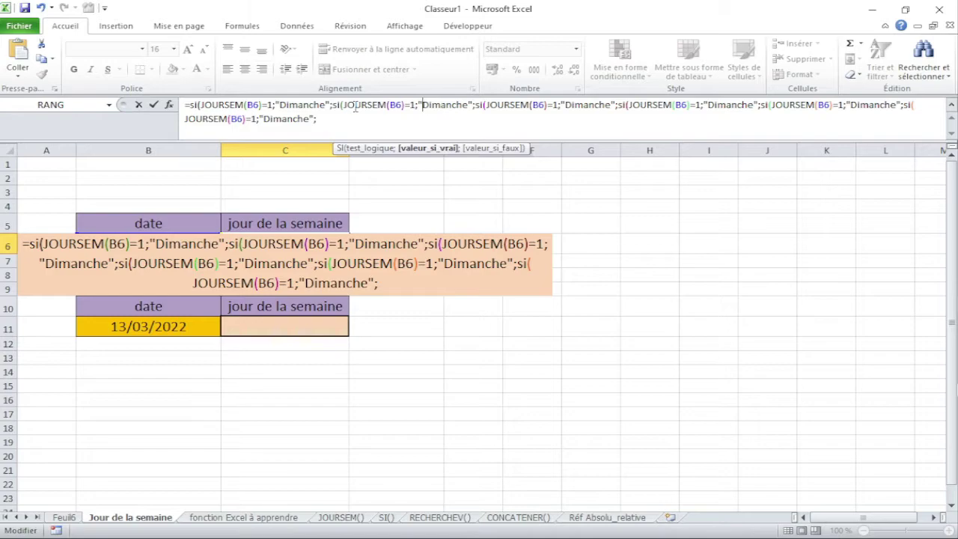
pyautogui.doubleClick(271, 105)
pyautogui.moveTo(279, 106); pyautogui.dragTo(327, 106)
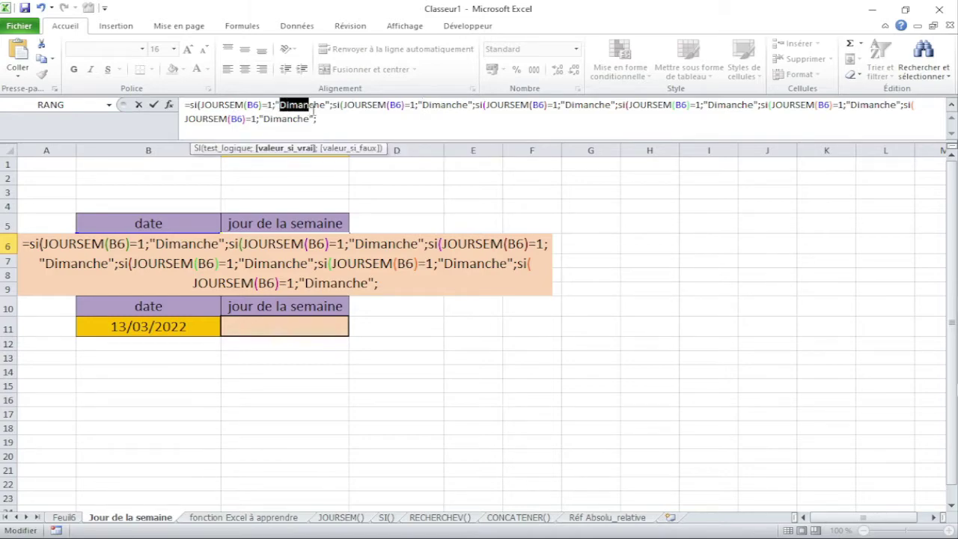
pyautogui.doubleClick(412, 105)
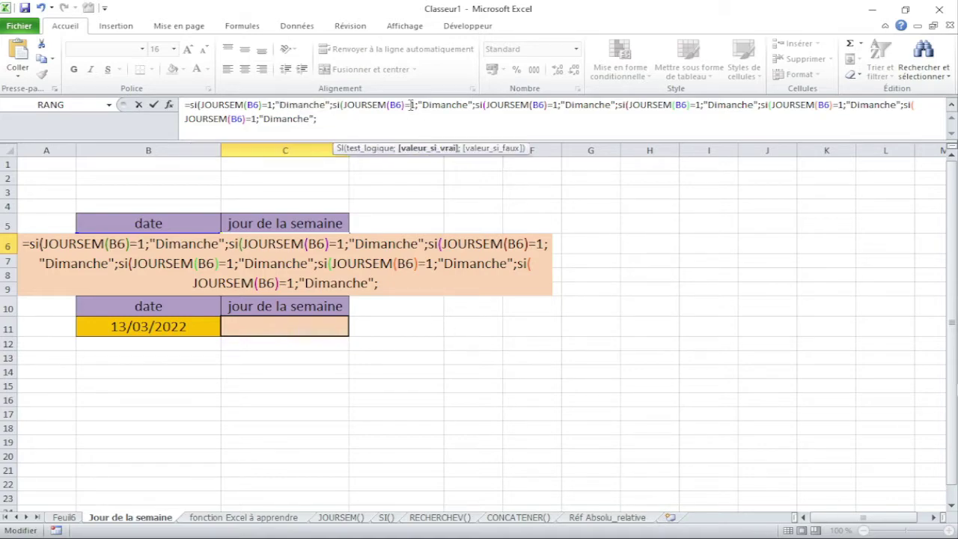
pyautogui.write('2')
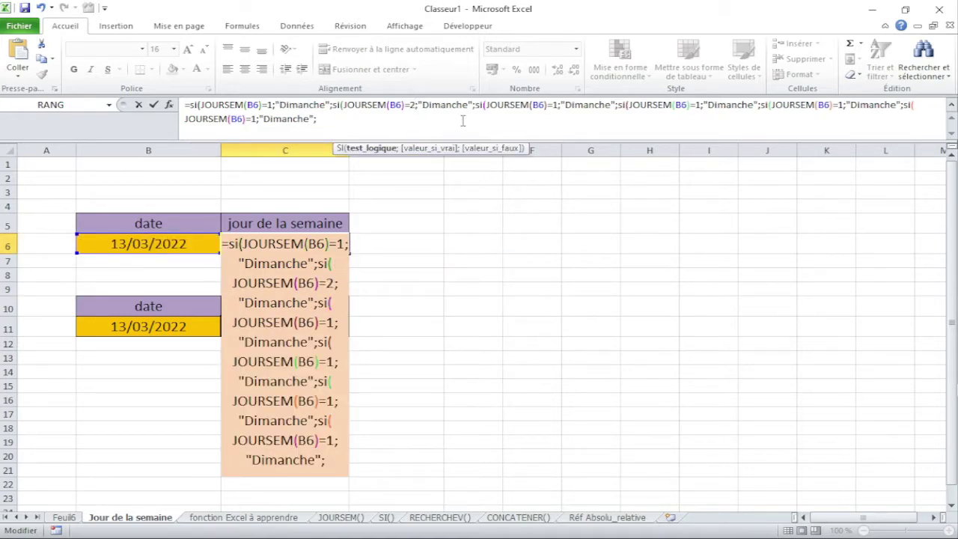
pyautogui.moveTo(423, 105); pyautogui.dragTo(469, 105)
pyautogui.write('L')
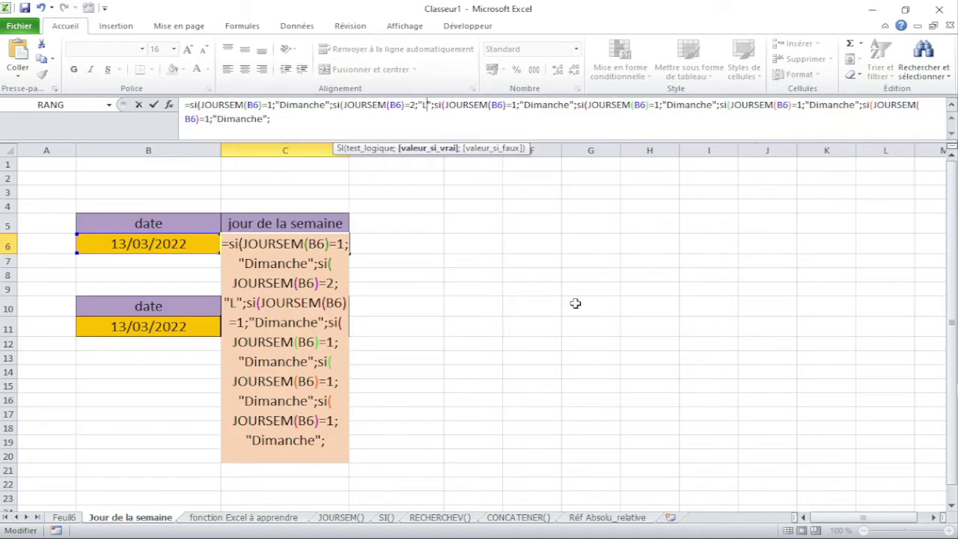
pyautogui.write('undi')
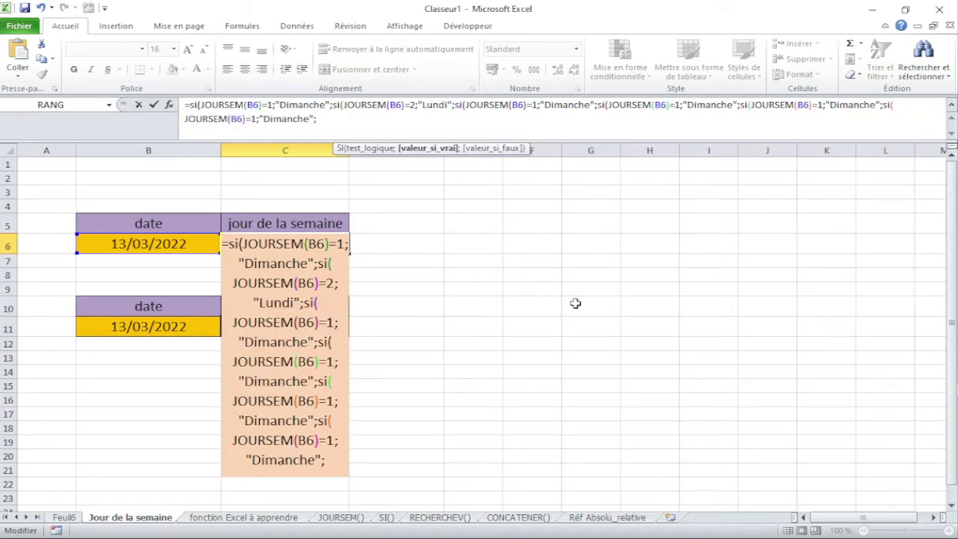
# - Change the third branch to test =3 and return "Mardi"
pyautogui.click(533, 106)
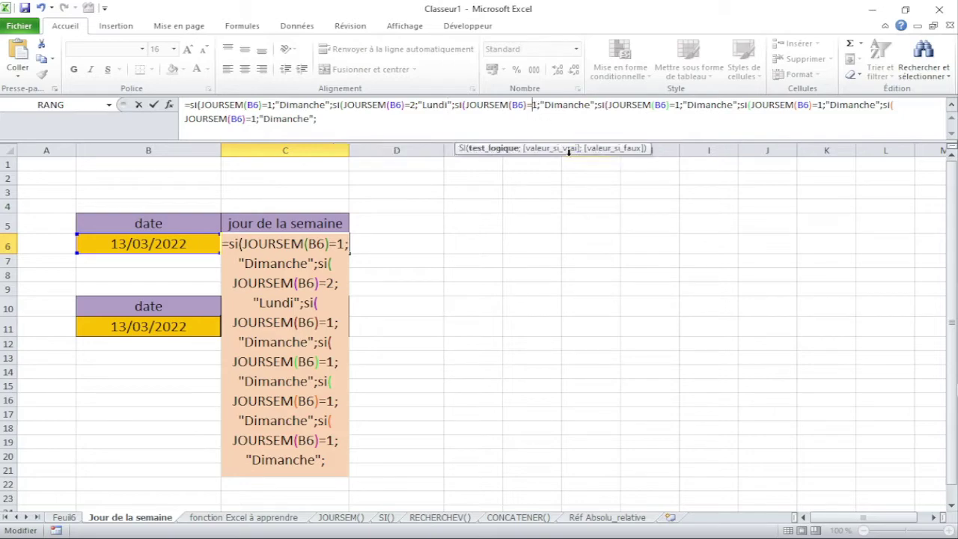
pyautogui.press('Delete')
pyautogui.write('3')
pyautogui.moveTo(544, 105); pyautogui.dragTo(591, 106)
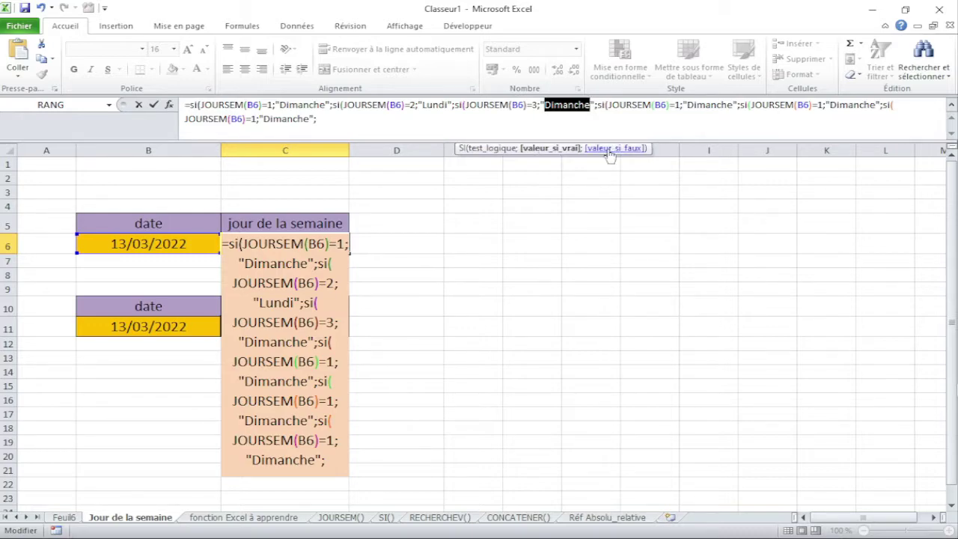
pyautogui.write('Mardi')
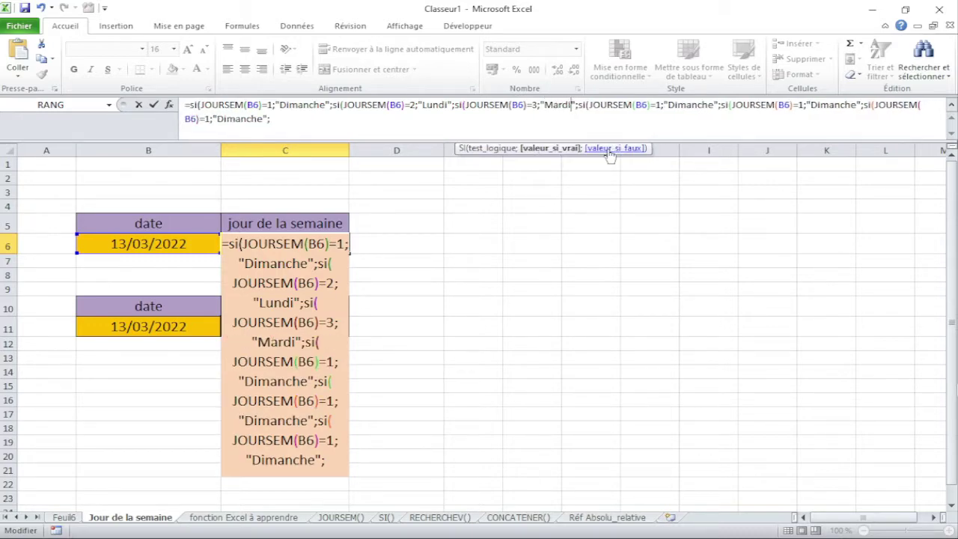
pyautogui.click(656, 105)
# - Set the fourth branch to =4 "Mercredi" and the fifth to =5 "Jeudi"
pyautogui.write('4')
pyautogui.press('Delete')
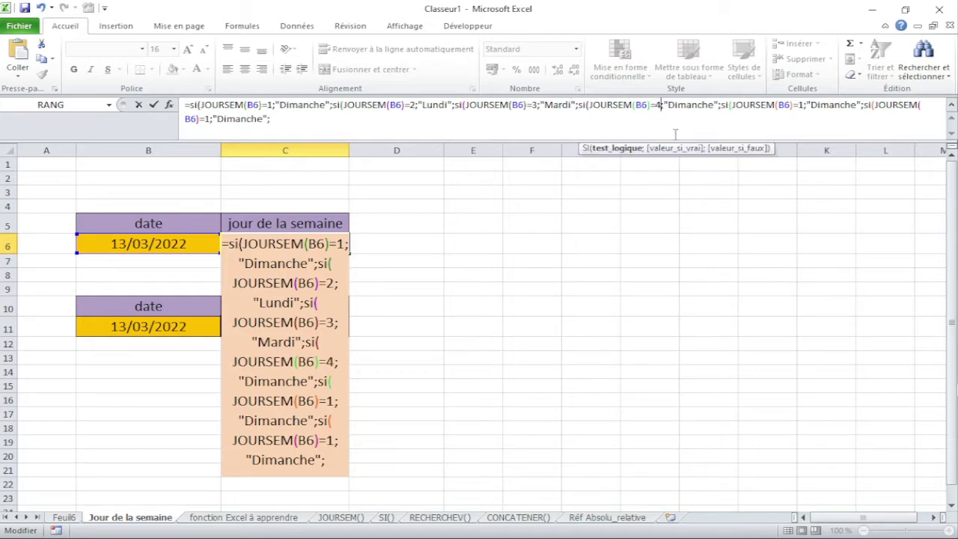
pyautogui.moveTo(668, 105); pyautogui.dragTo(716, 109)
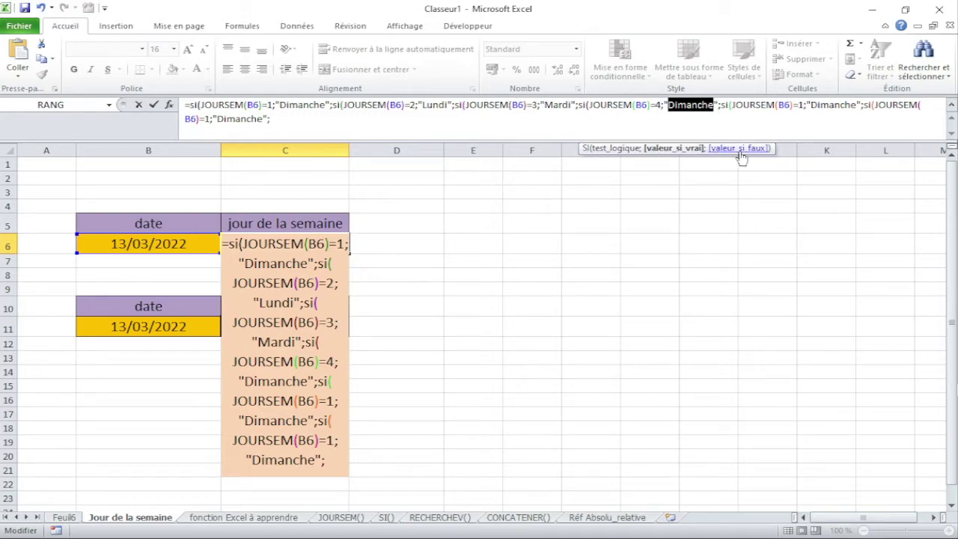
pyautogui.write('Merc')
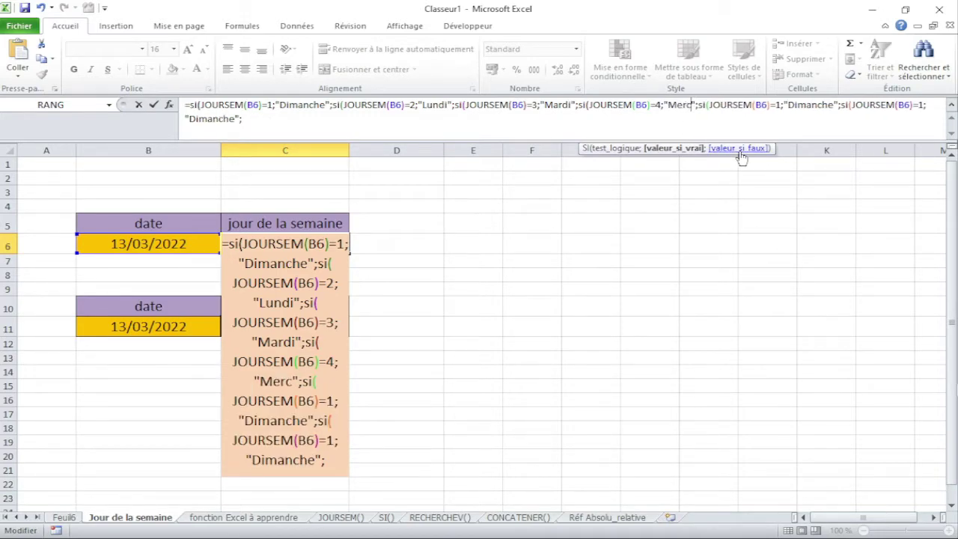
pyautogui.write('redi')
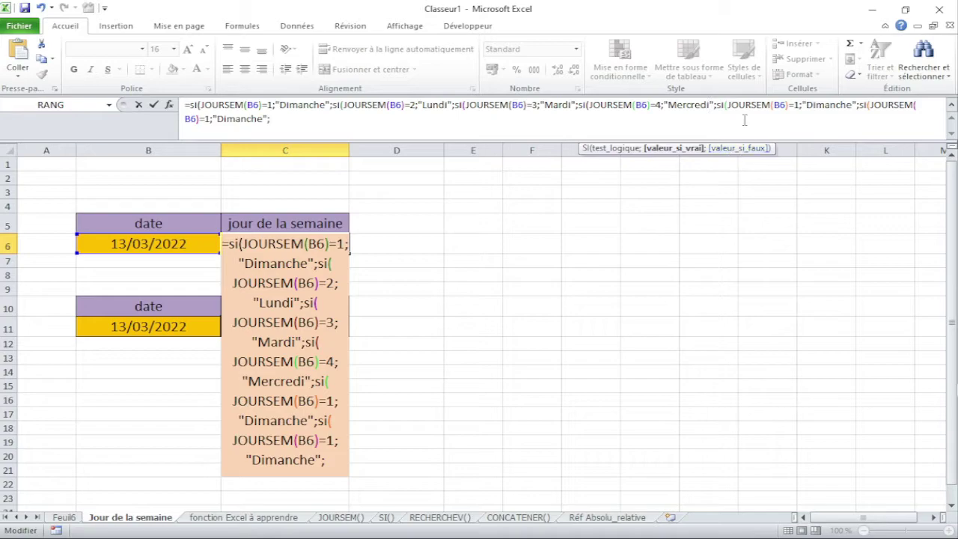
pyautogui.click(792, 104)
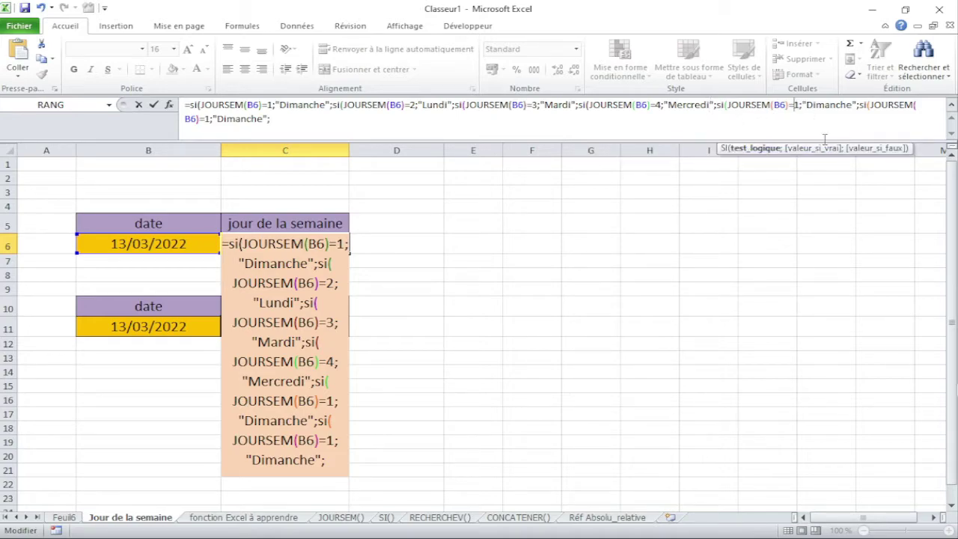
pyautogui.press('Delete')
pyautogui.write('5')
pyautogui.moveTo(807, 105); pyautogui.dragTo(852, 109)
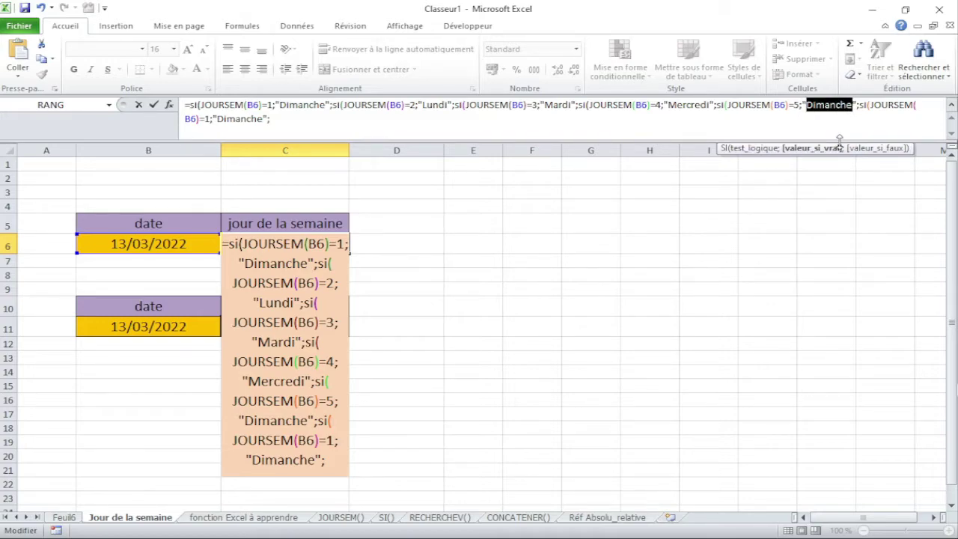
pyautogui.write('Jeudi')
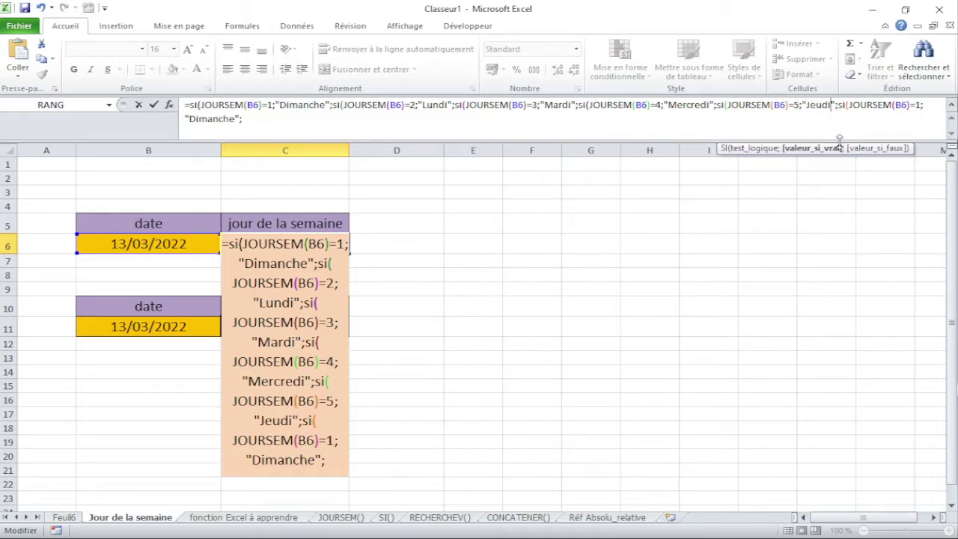
# - Change the last branch to test =6 and return "Vendredi"
pyautogui.click(917, 106)
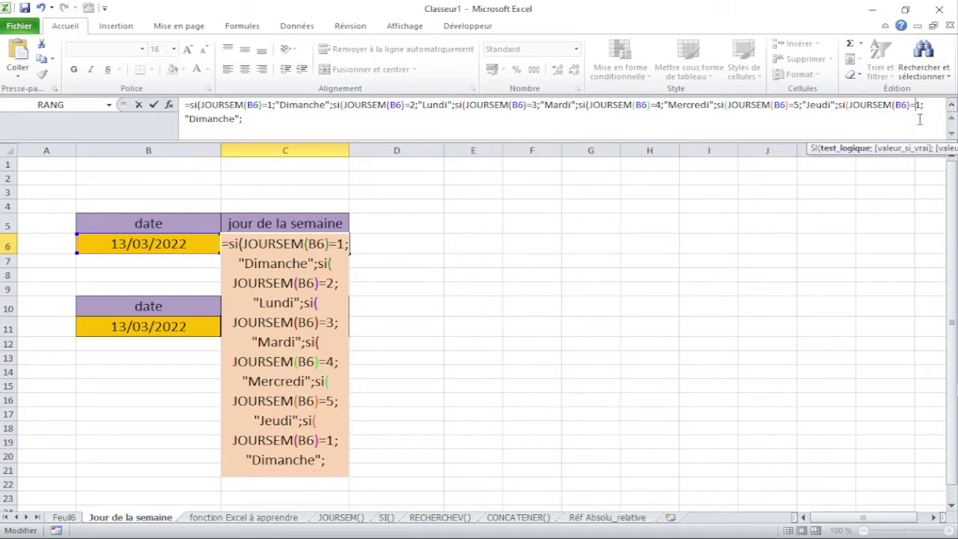
pyautogui.press('Delete')
pyautogui.write('6')
pyautogui.click(189, 119)
pyautogui.write('V')
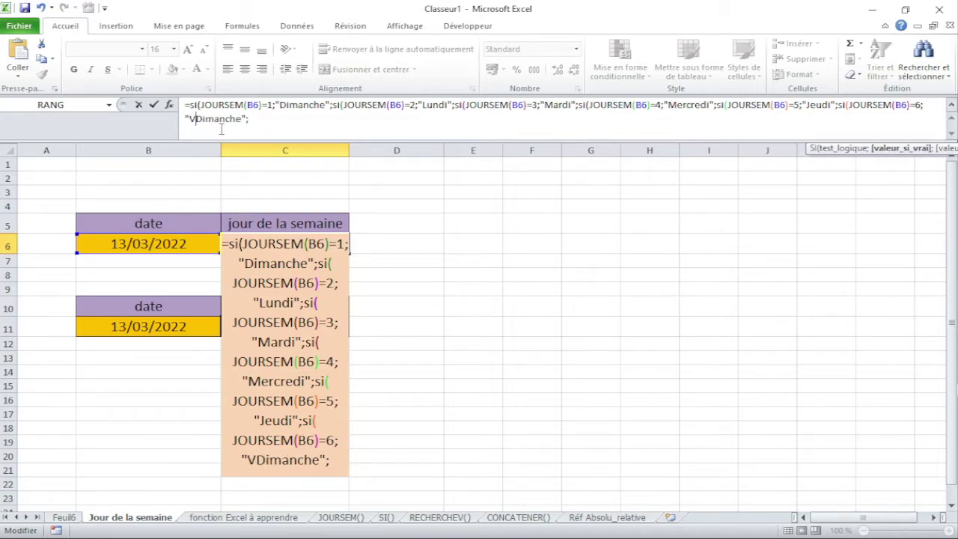
pyautogui.write('endr')
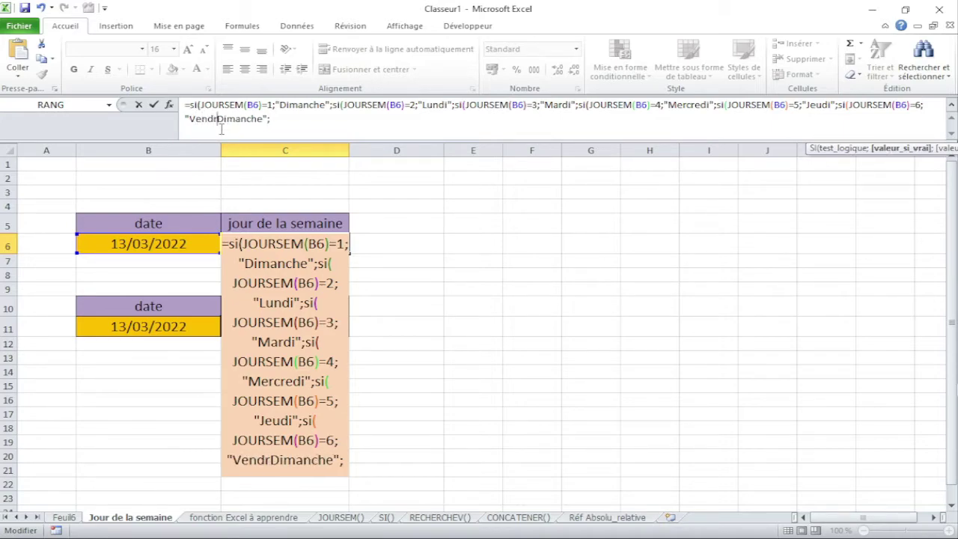
pyautogui.write('edi')
pyautogui.press('Delete')
pyautogui.press('Delete')
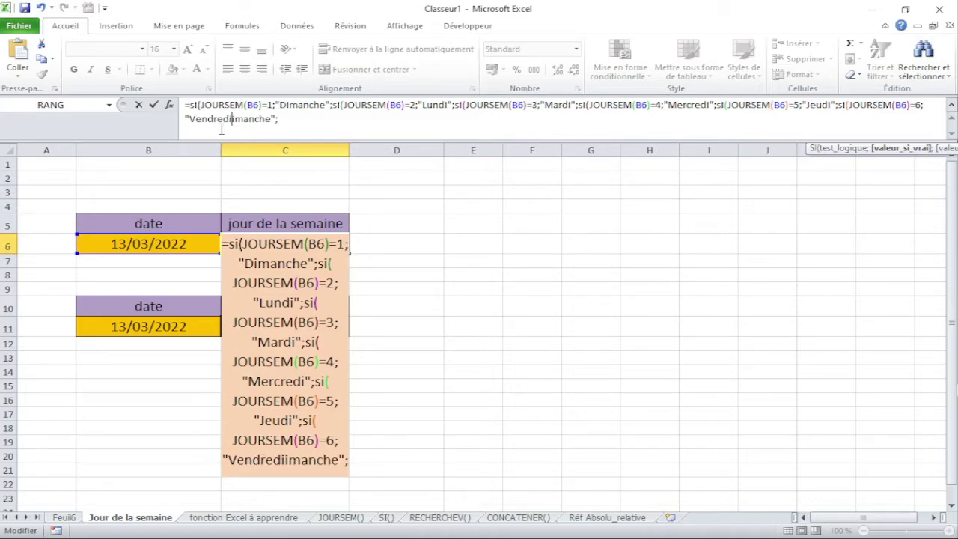
pyautogui.press('Delete')
pyautogui.press('Delete')
pyautogui.press('Delete')
pyautogui.press('Delete')
pyautogui.press('Delete')
pyautogui.press('Delete')
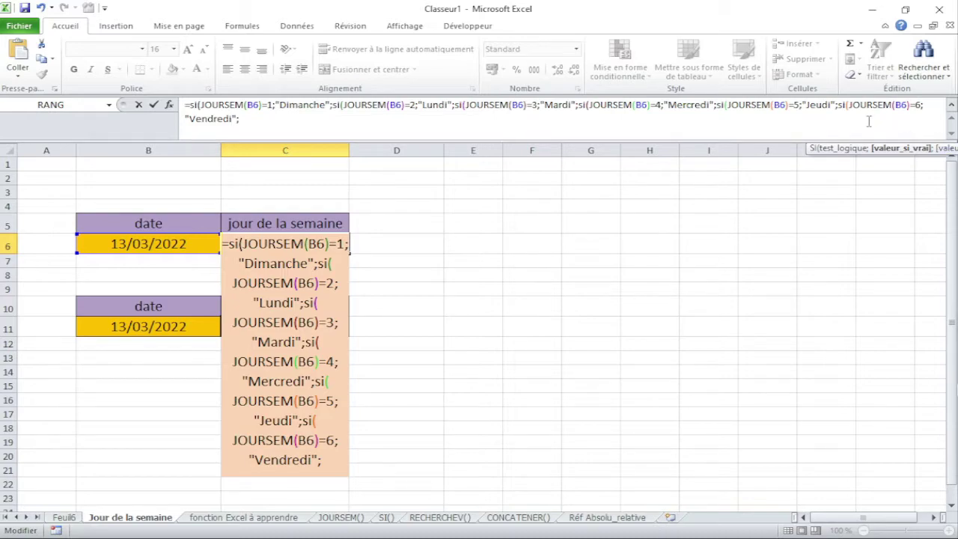
# - End the formula with "Samedi" as default plus closing parentheses, accepting Excel's correction
pyautogui.moveTo(837, 107); pyautogui.dragTo(851, 128)
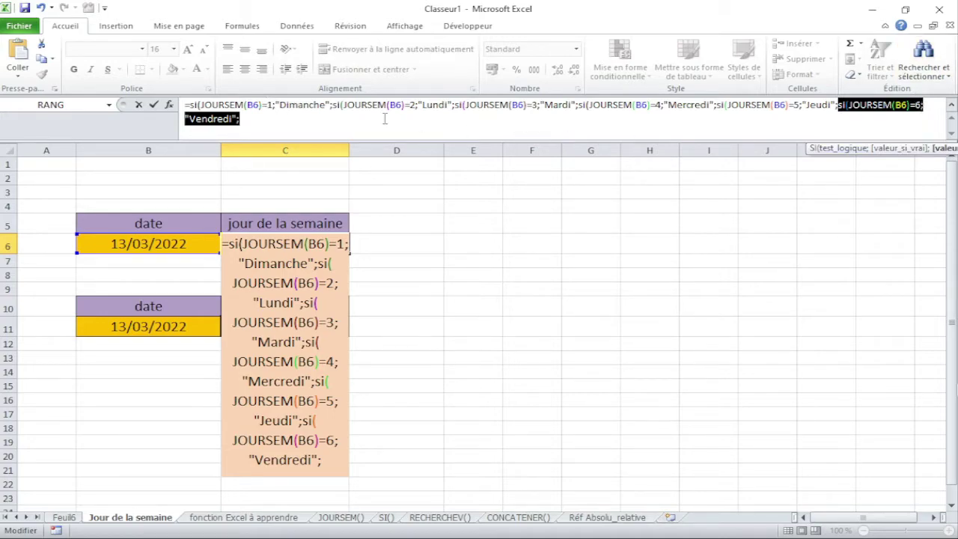
pyautogui.click(250, 117)
pyautogui.write('"')
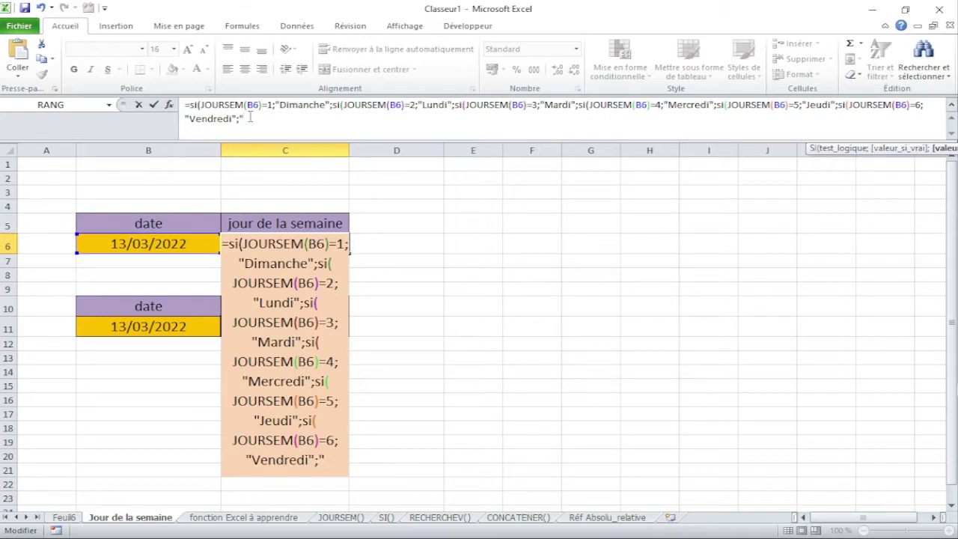
pyautogui.write('Samed')
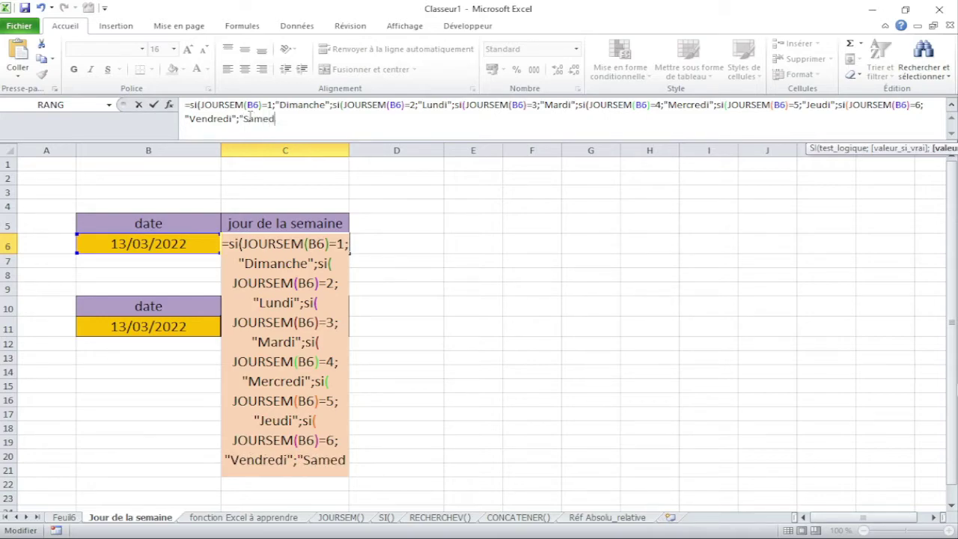
pyautogui.write('i"')
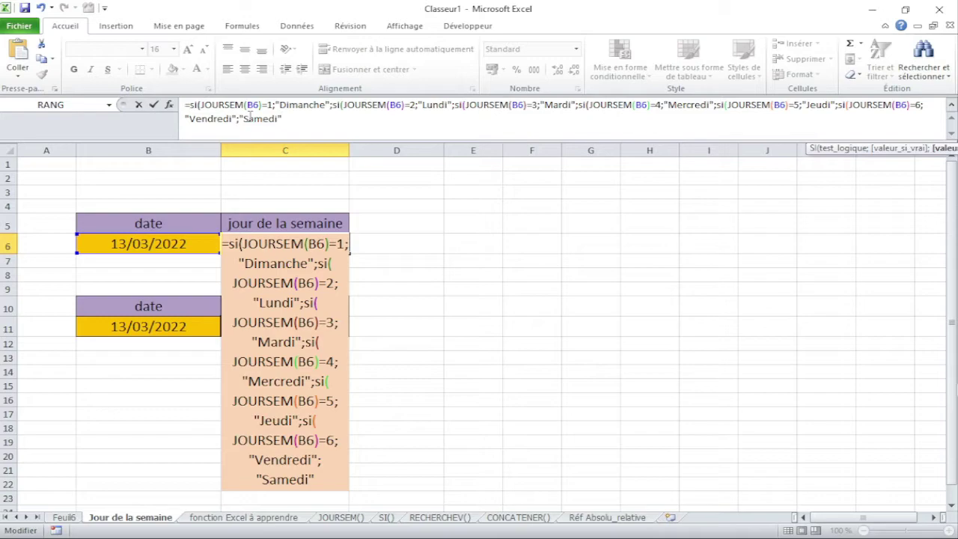
pyautogui.write('))')
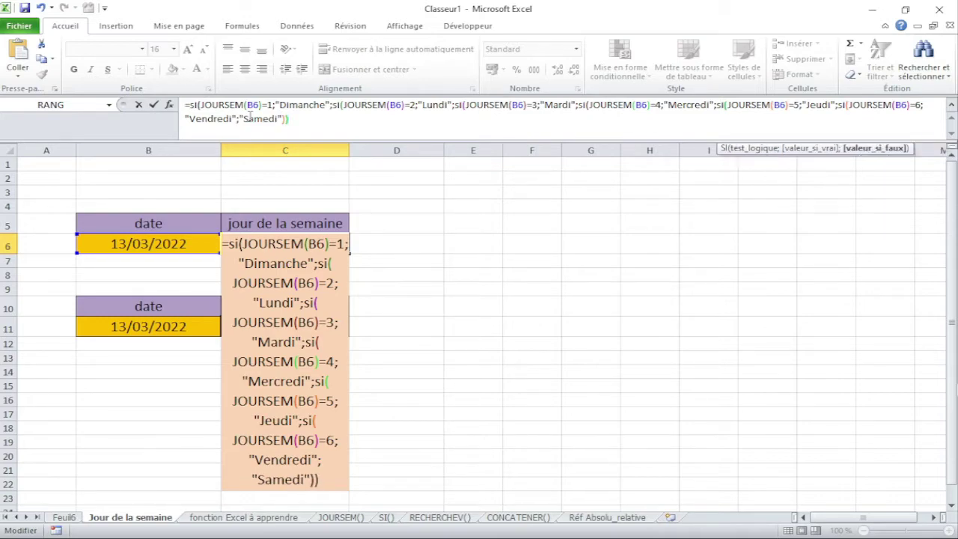
pyautogui.write('))))')
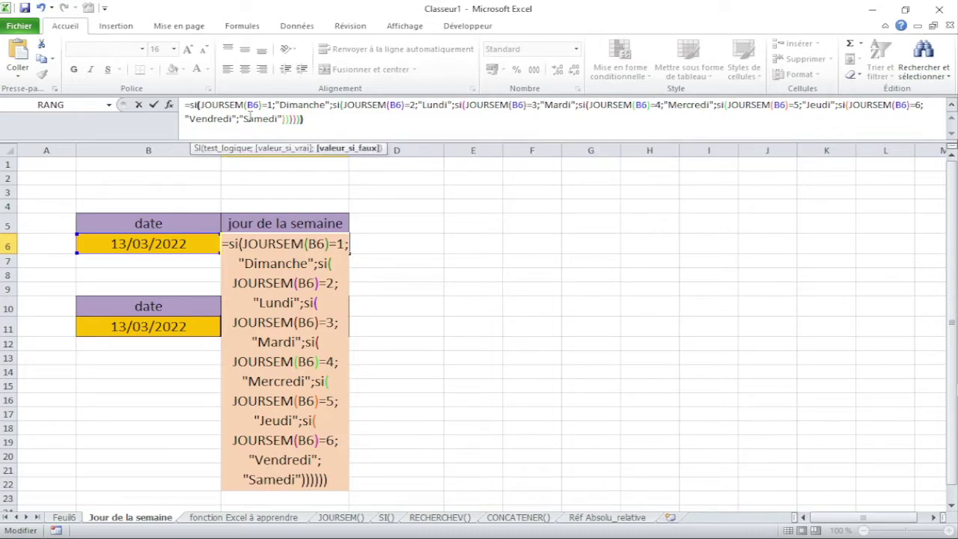
pyautogui.write(')')
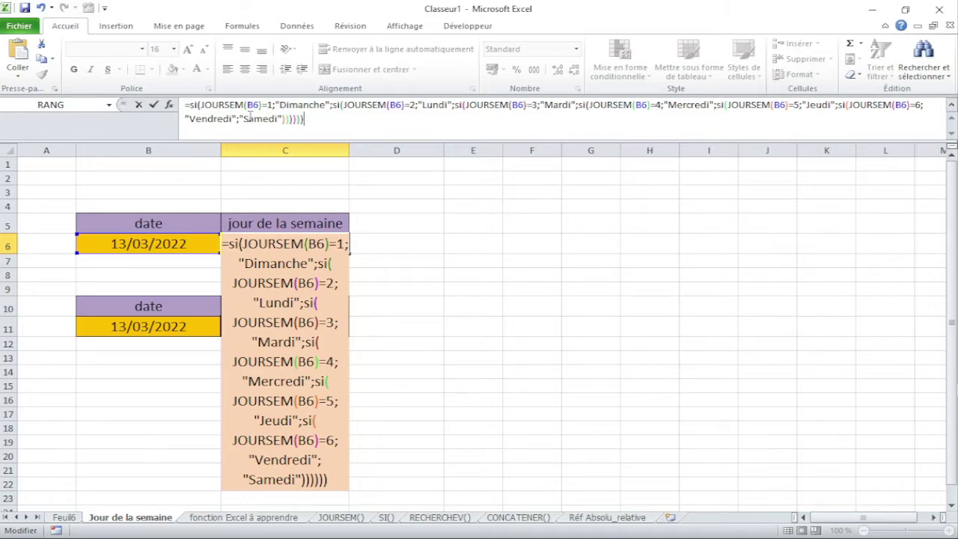
pyautogui.press('BackSpace')
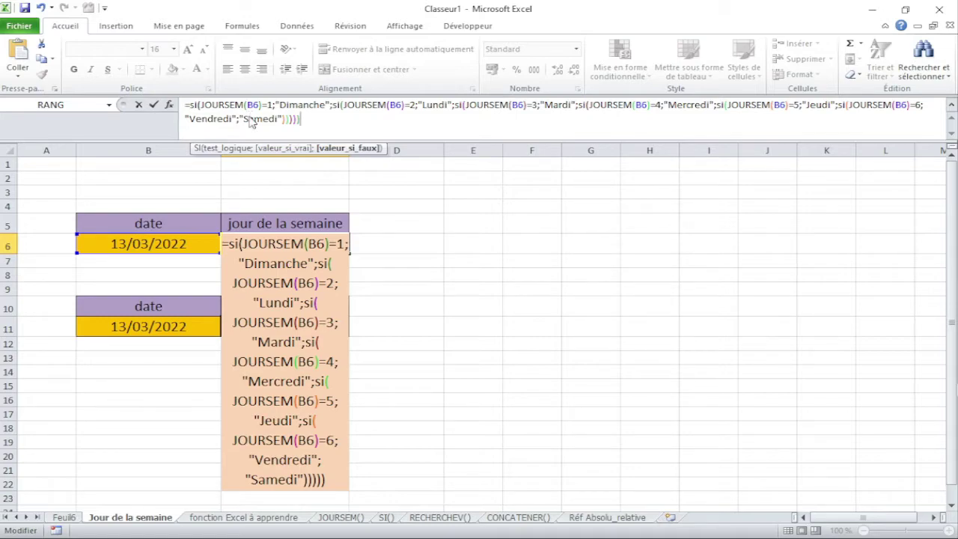
pyautogui.press('Return')
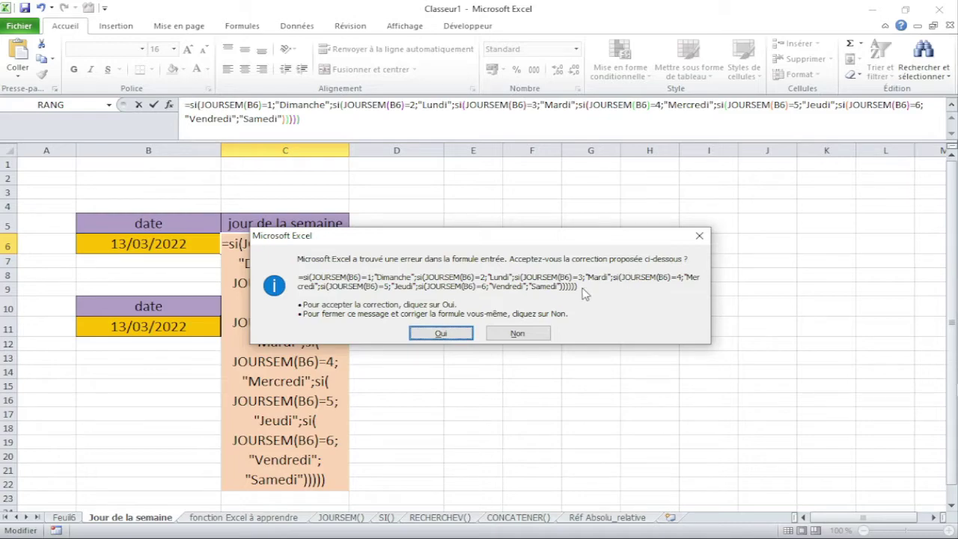
pyautogui.click(441, 334)
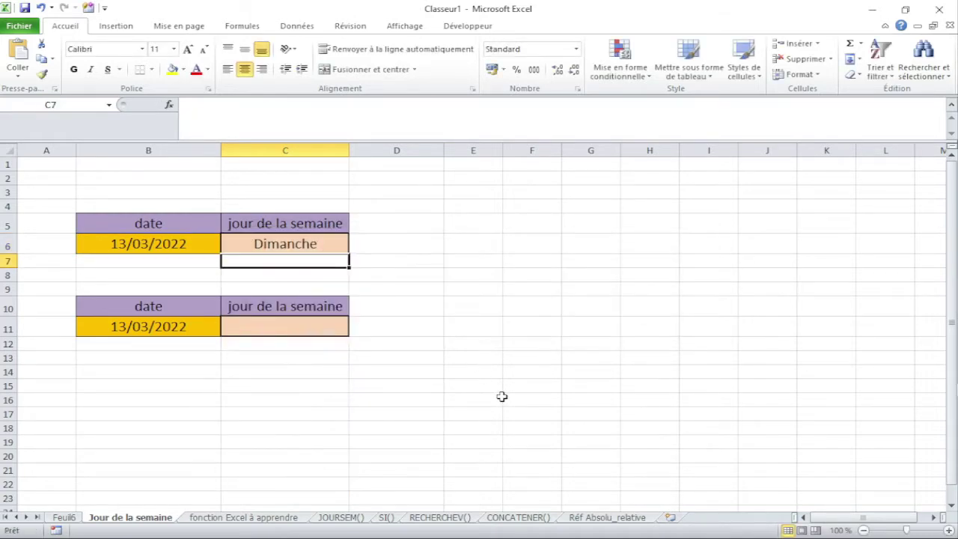
pyautogui.click(283, 245)
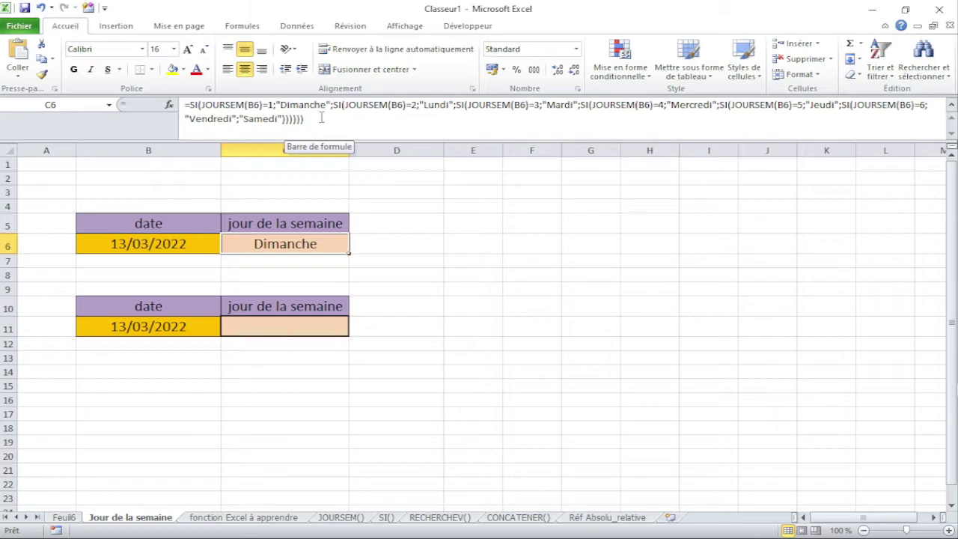
pyautogui.moveTo(276, 105); pyautogui.dragTo(330, 105)
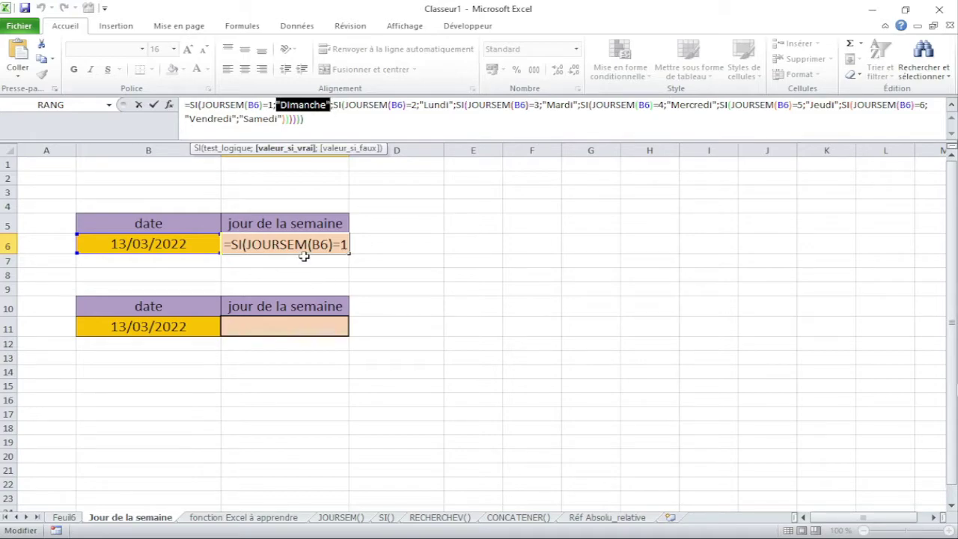
pyautogui.click(303, 106)
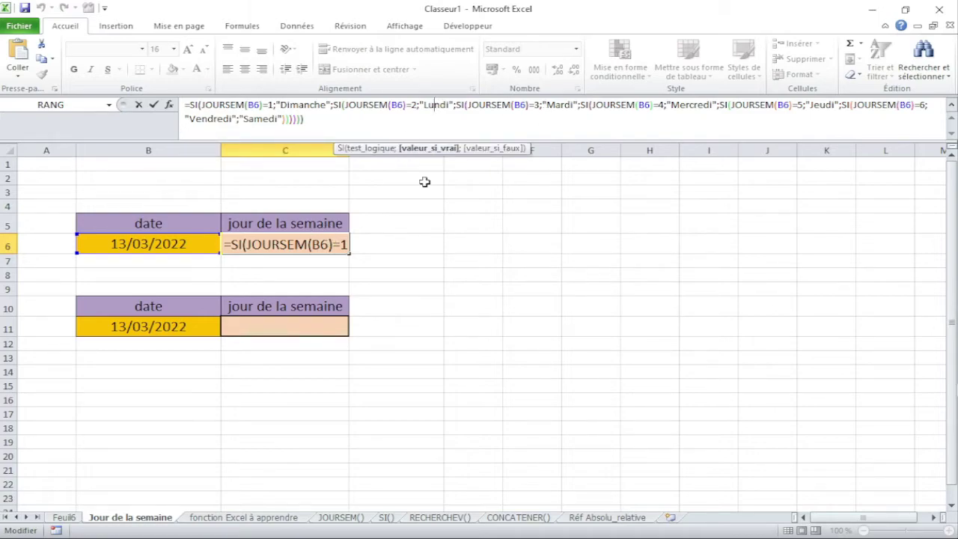
pyautogui.hotkey('ctrl', 'Return')
pyautogui.press('Return')
pyautogui.click(317, 244)
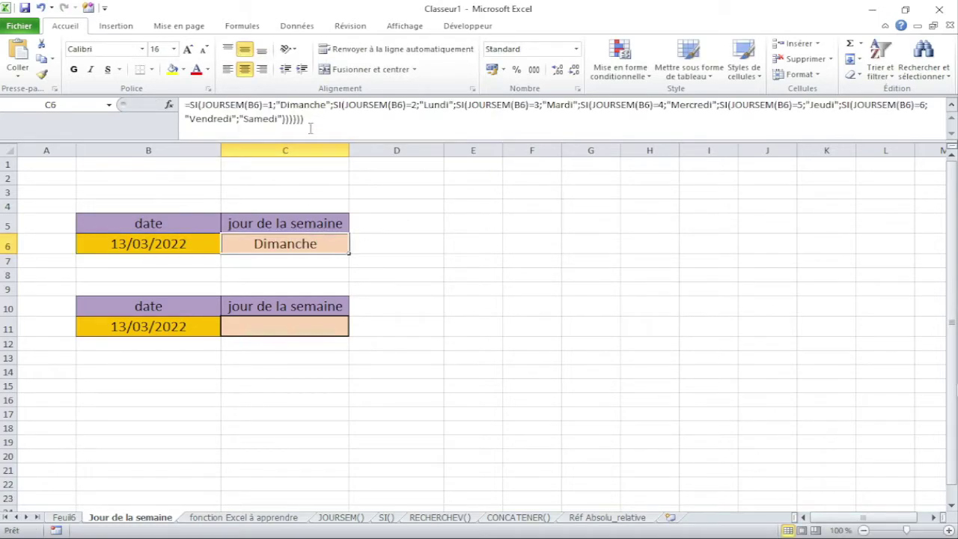
pyautogui.click(301, 105)
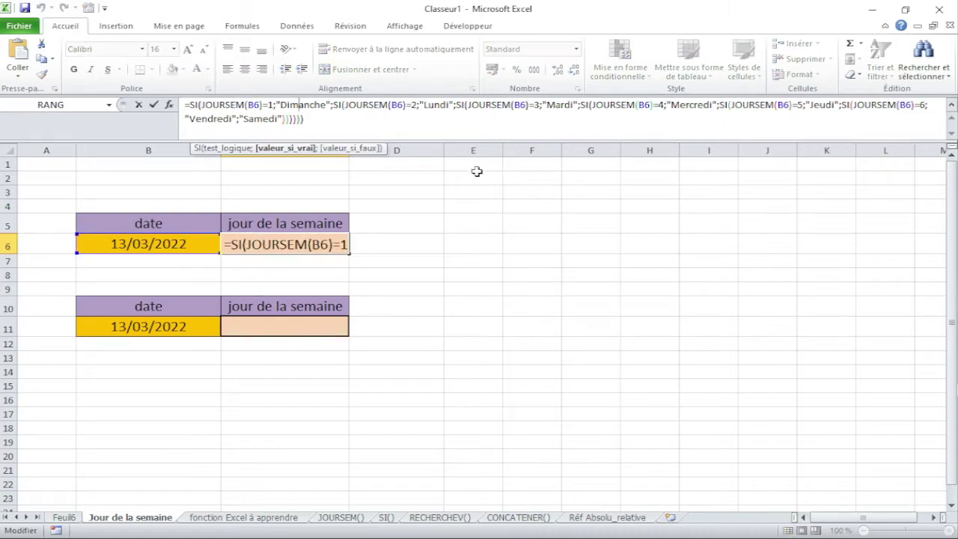
pyautogui.press('BackSpace')
pyautogui.press('BackSpace')
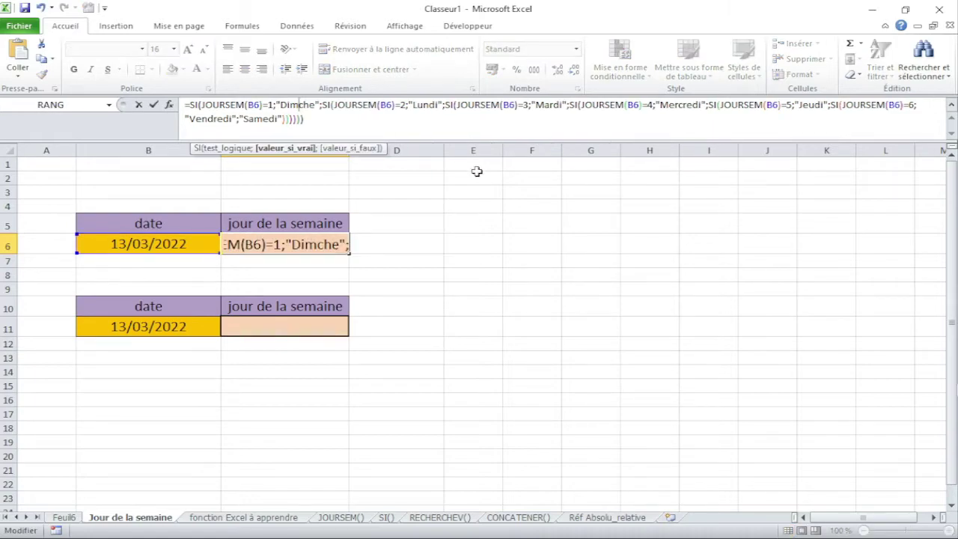
pyautogui.press('Return')
pyautogui.click(307, 250)
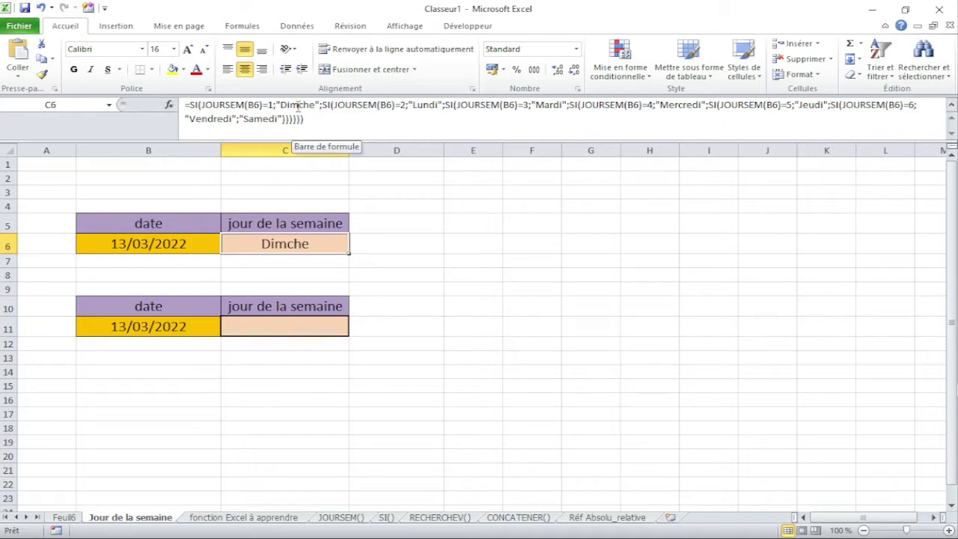
pyautogui.click(297, 105)
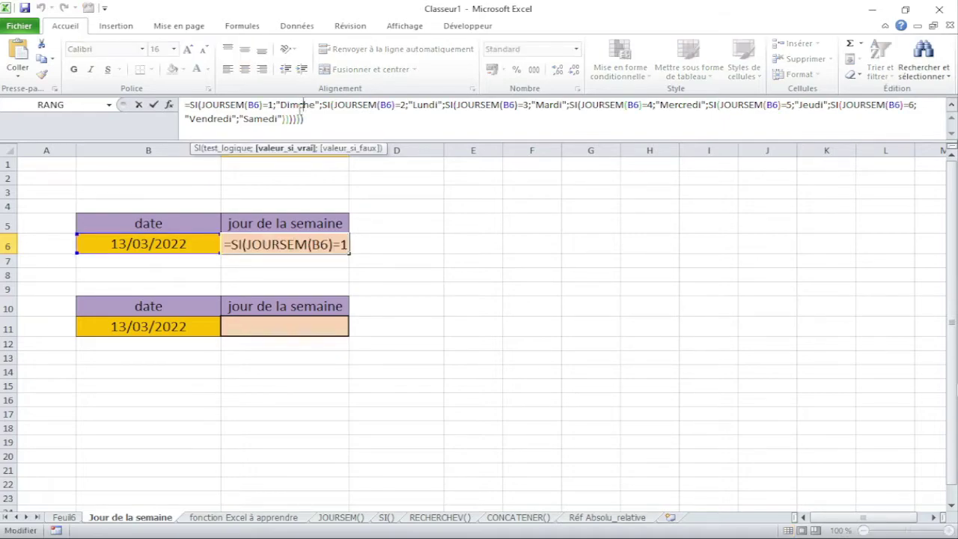
pyautogui.write('an')
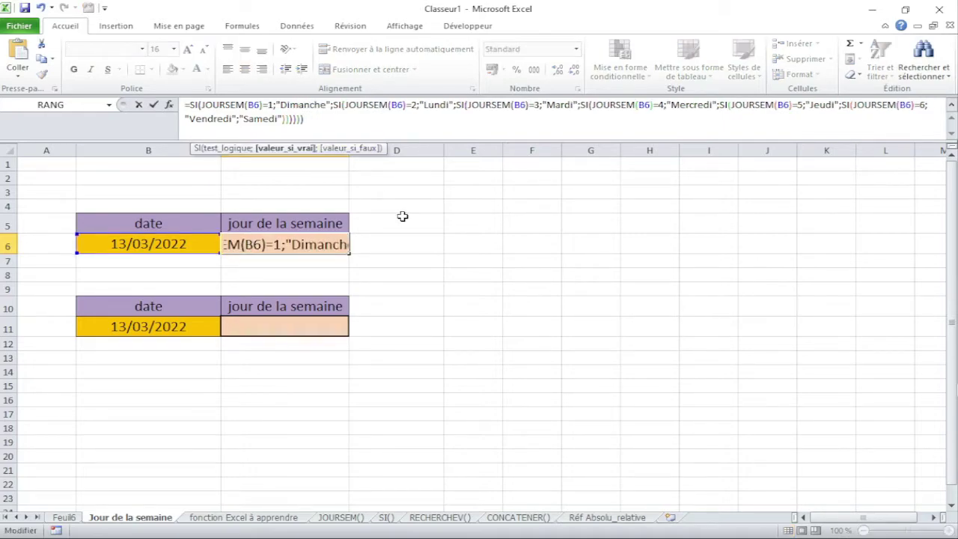
pyautogui.press('Return')
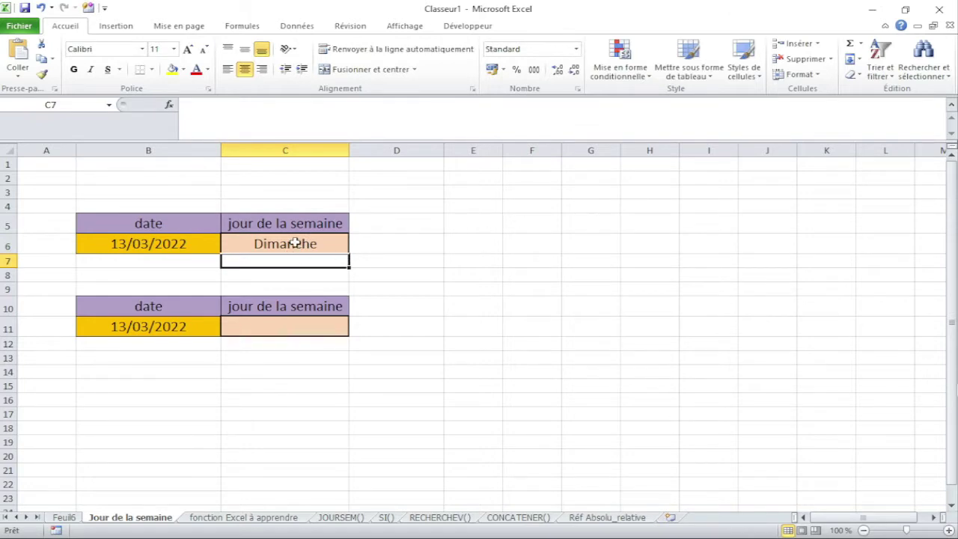
pyautogui.click(294, 244)
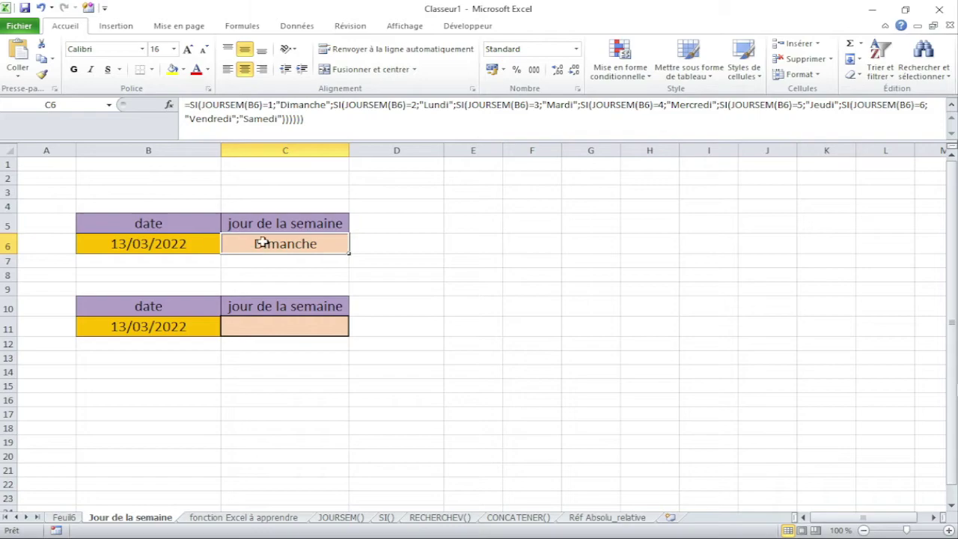
pyautogui.click(191, 246)
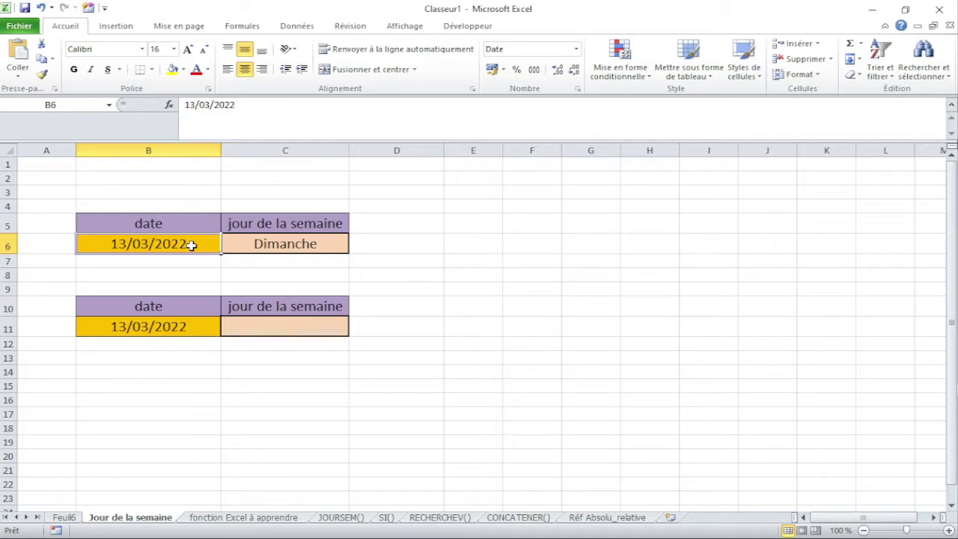
pyautogui.press('Delete')
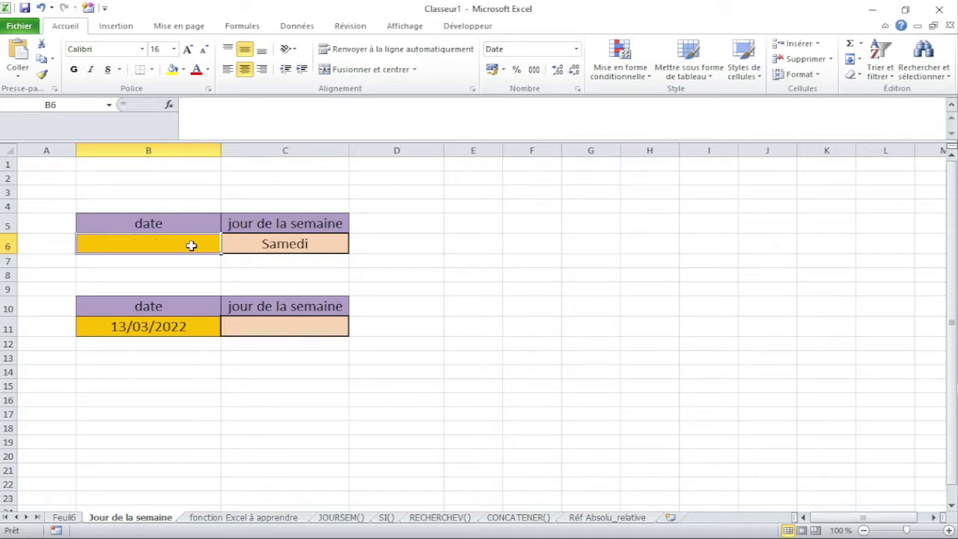
pyautogui.click(438, 237)
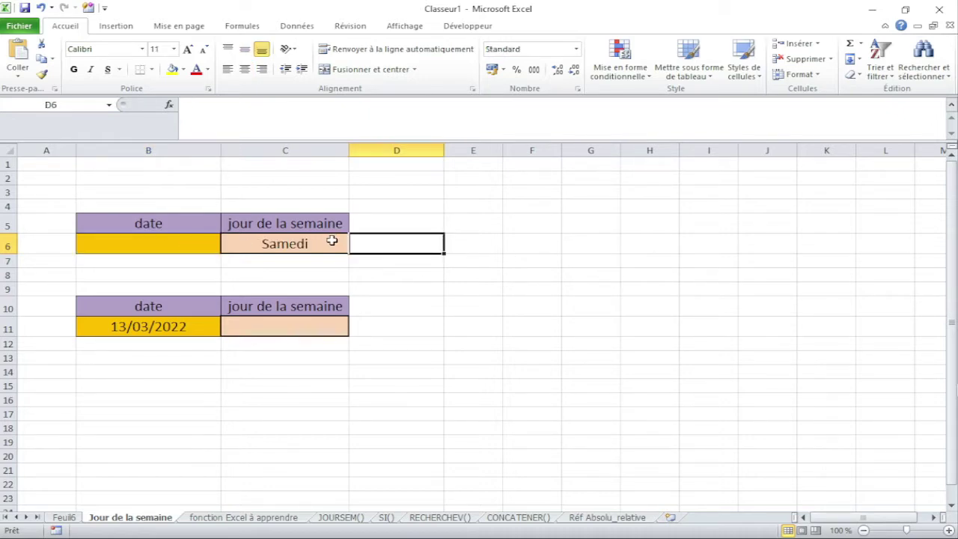
pyautogui.click(333, 243)
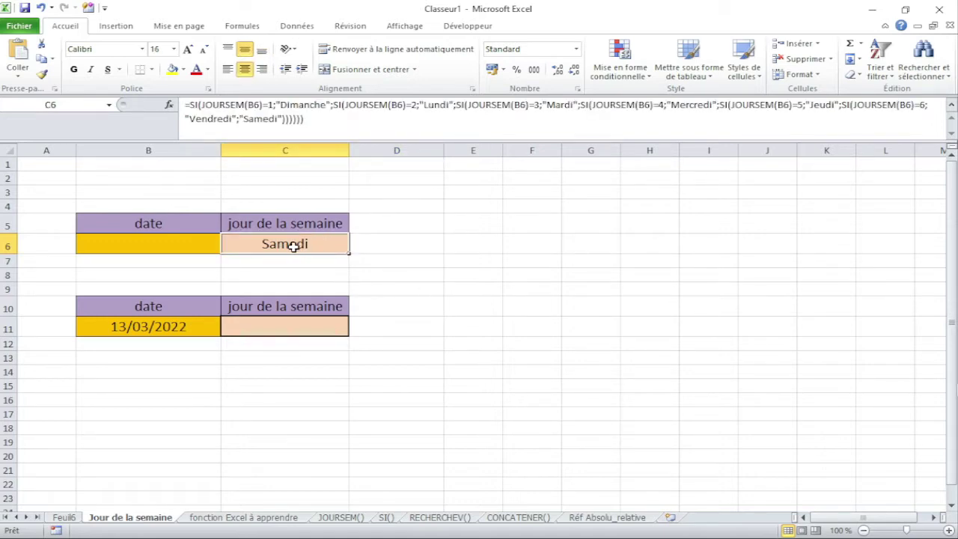
pyautogui.click(333, 275)
pyautogui.click(307, 247)
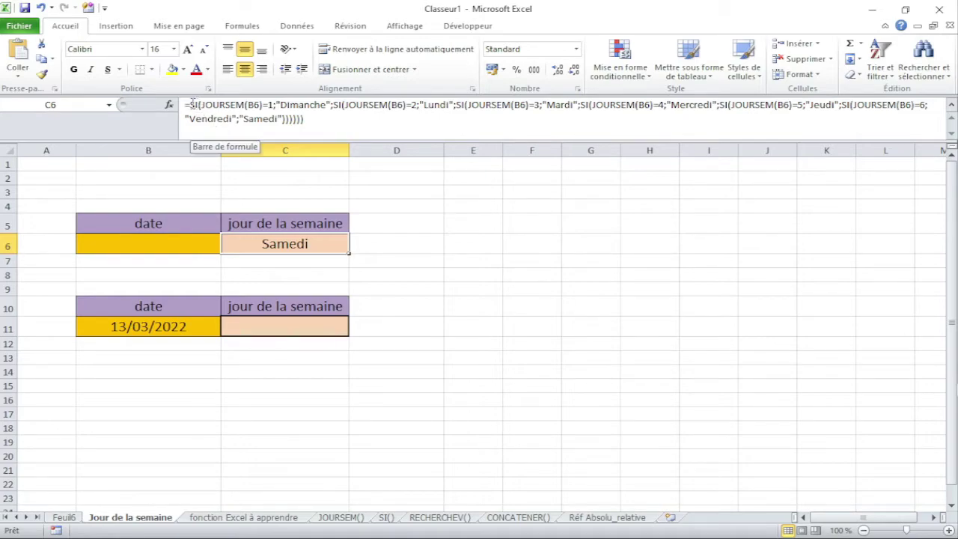
pyautogui.moveTo(190, 104); pyautogui.dragTo(367, 124)
pyautogui.hotkey('ctrl', 'c')
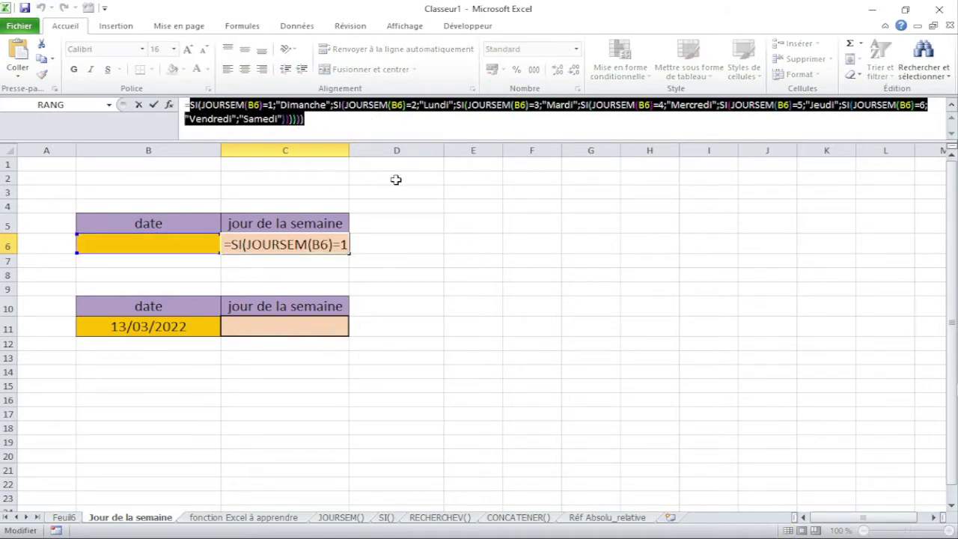
pyautogui.press('Return')
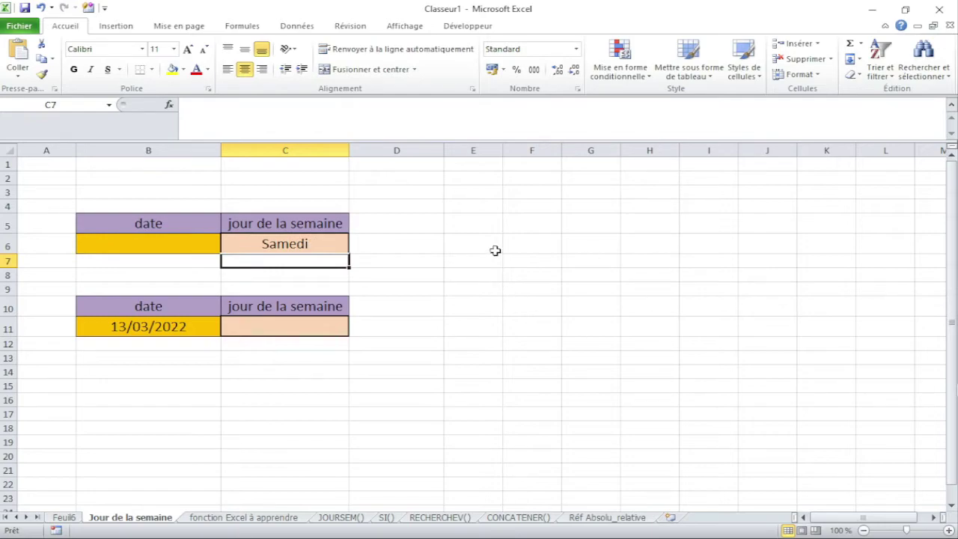
# - Paste the nested weekday formula into F6, where it displays Samedi
pyautogui.click(519, 242)
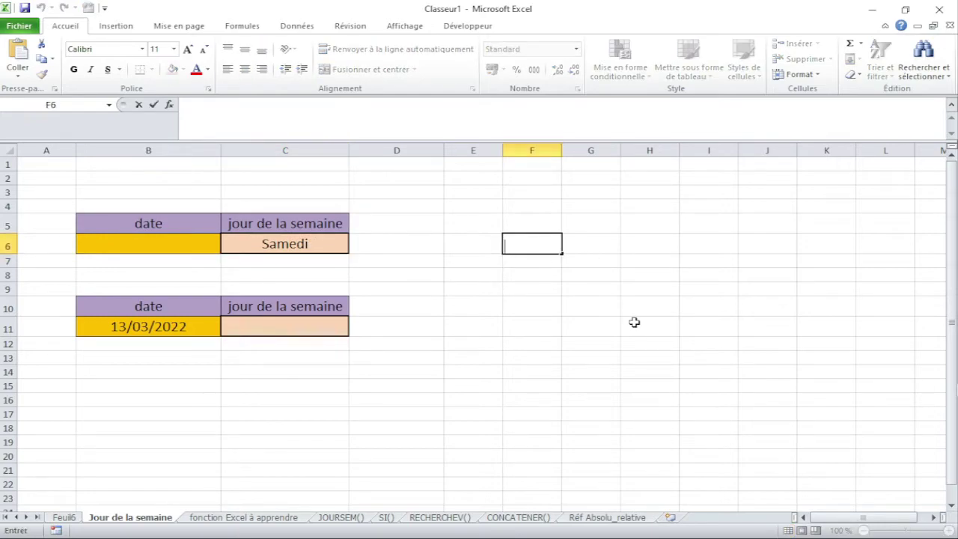
pyautogui.write('=')
pyautogui.hotkey('ctrl', 'v')
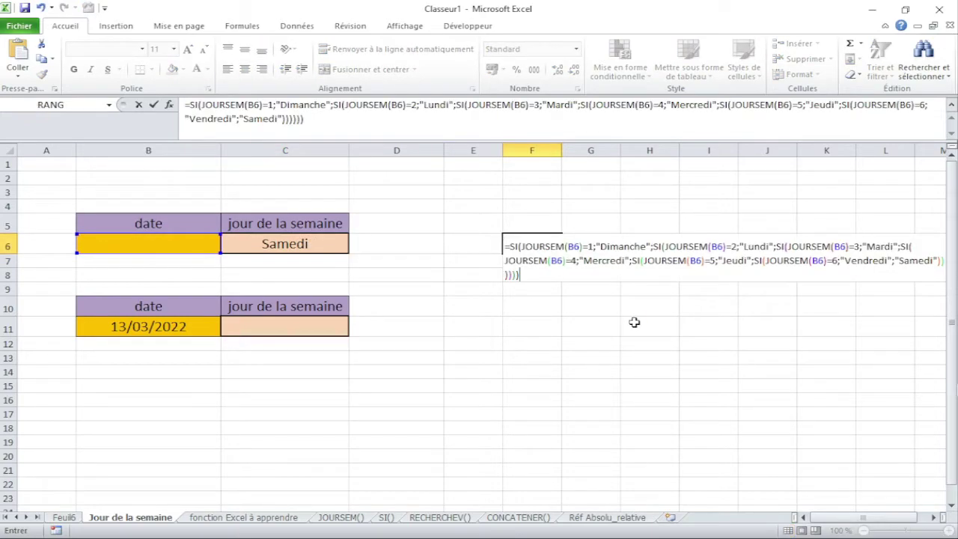
pyautogui.press('Return')
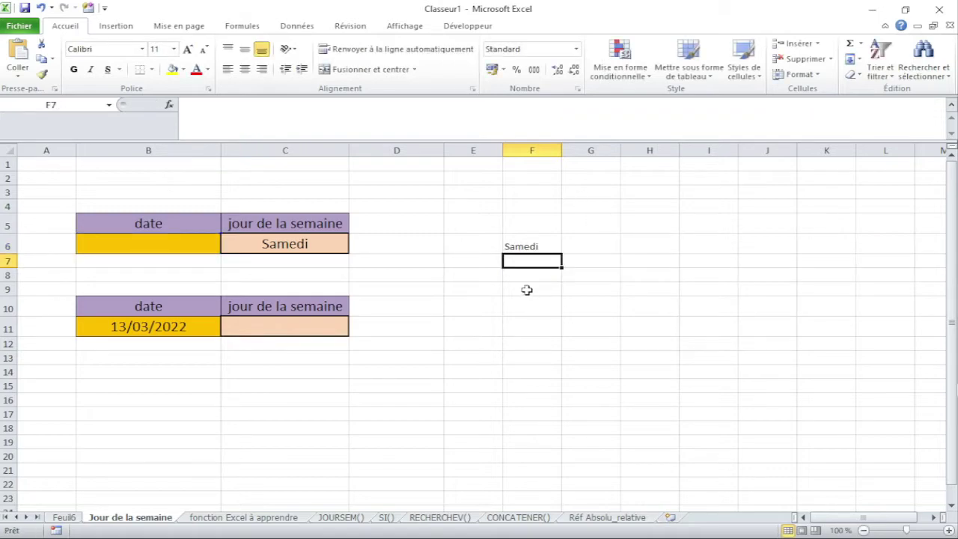
pyautogui.click(540, 244)
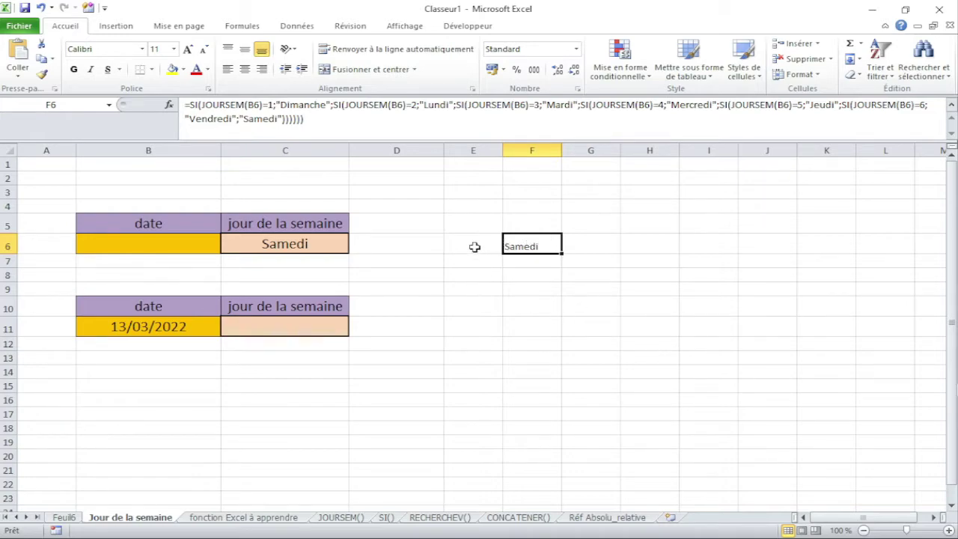
pyautogui.click(473, 247)
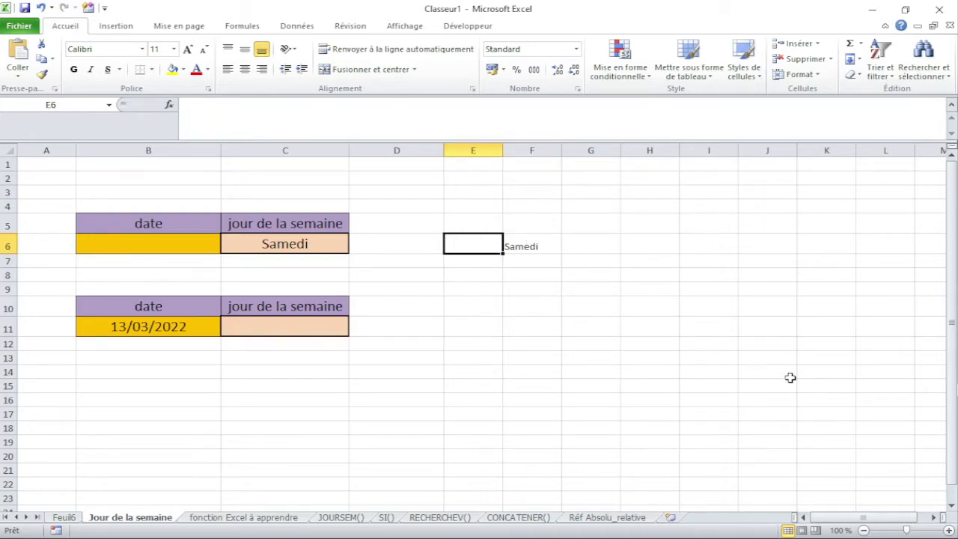
# - Enter =SI(B6="";"";F6) in E6 so it stays blank without a date
pyautogui.write('=s')
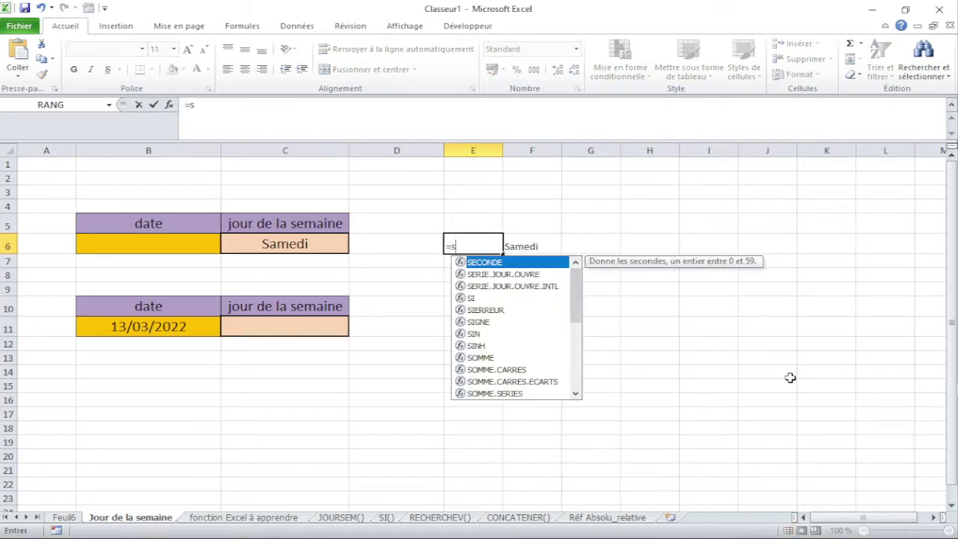
pyautogui.write('i')
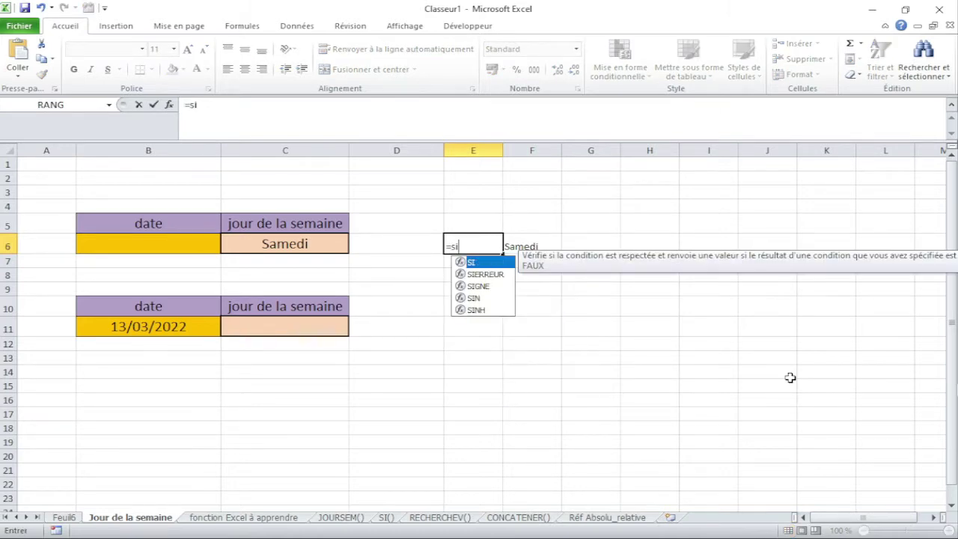
pyautogui.press('BackSpace')
pyautogui.press('BackSpace')
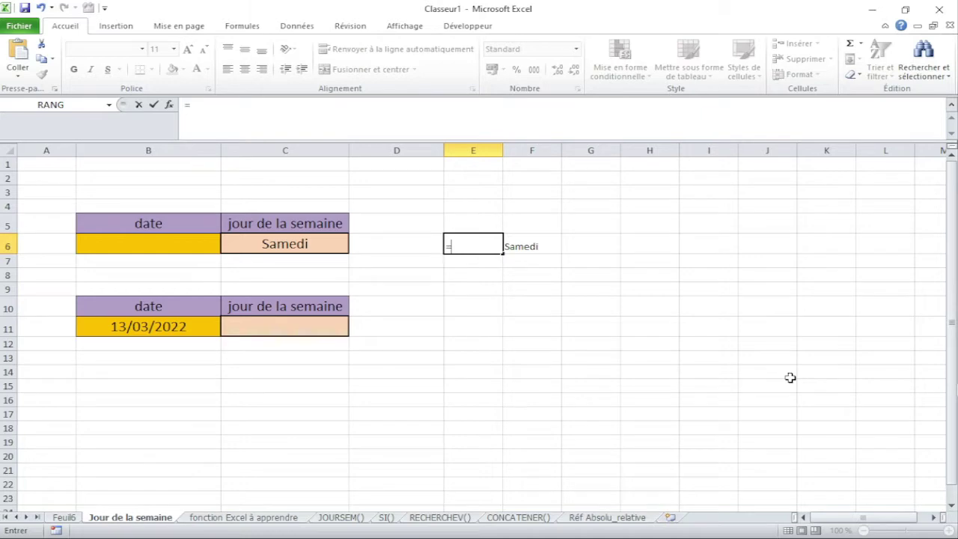
pyautogui.write('si(')
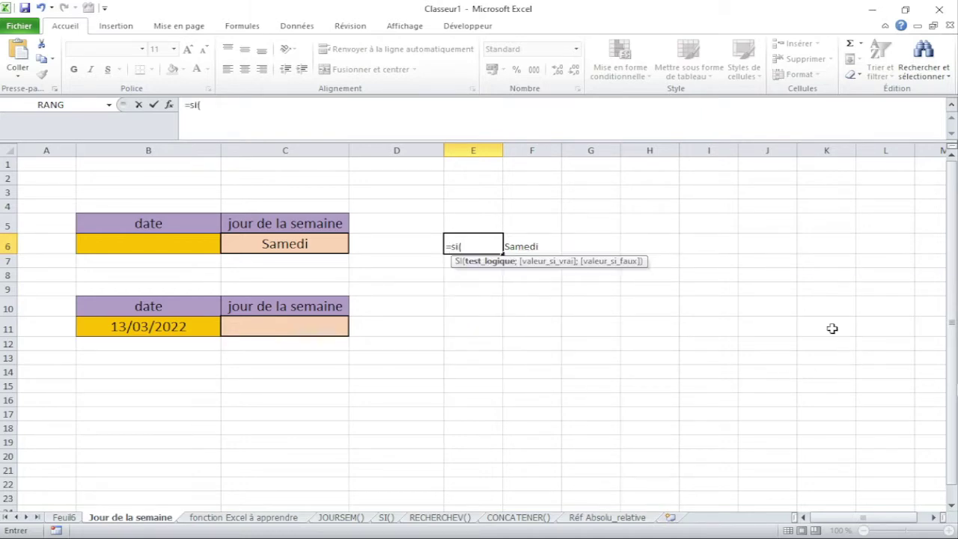
pyautogui.click(182, 244)
pyautogui.write('=""')
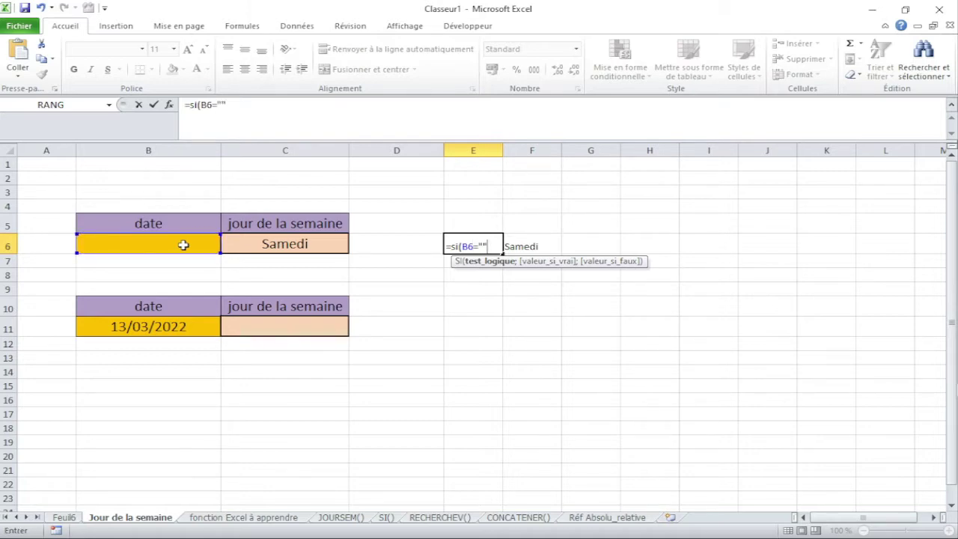
pyautogui.write(';')
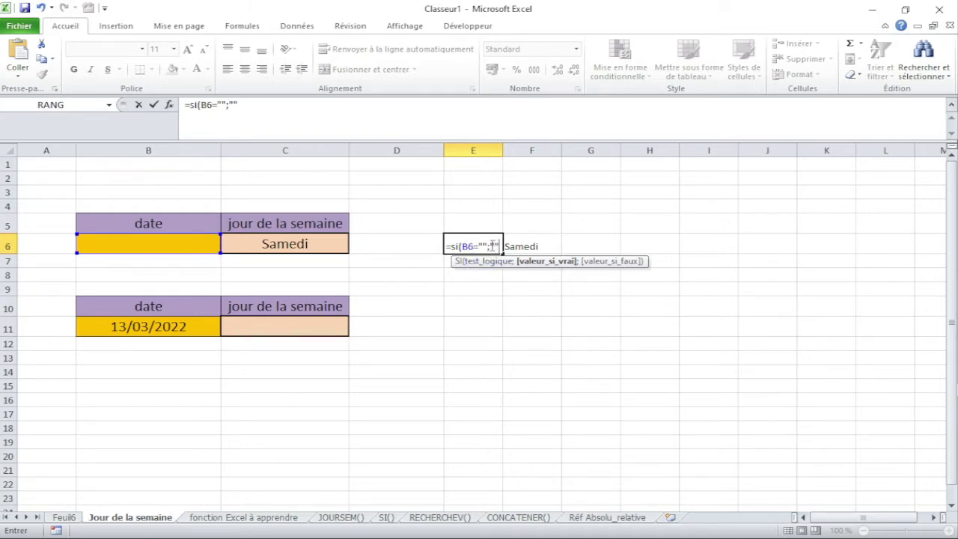
pyautogui.click(493, 246)
pyautogui.write(';')
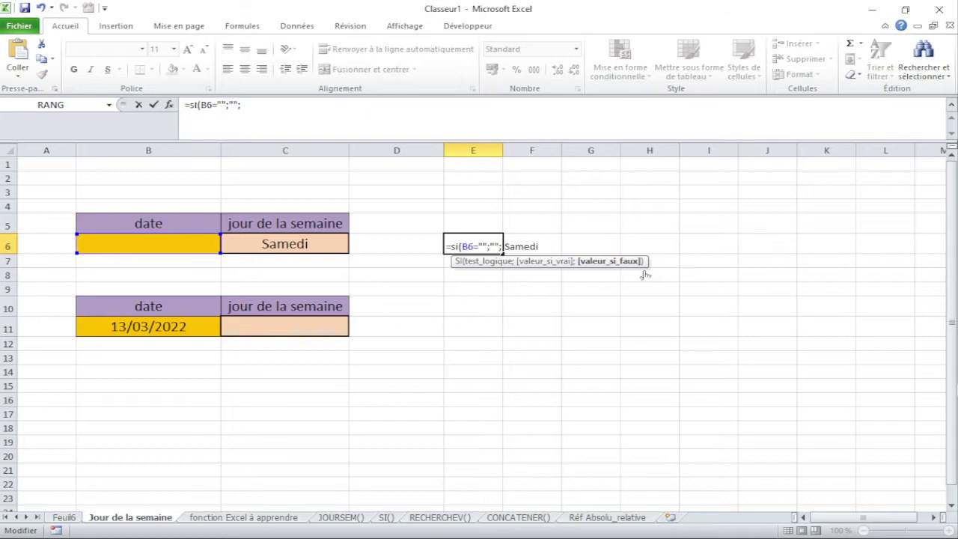
pyautogui.click(535, 246)
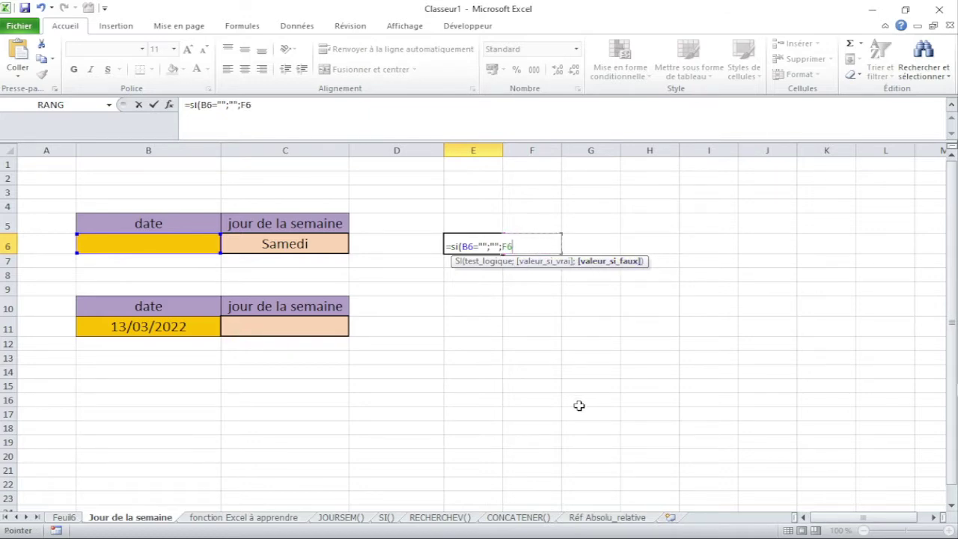
pyautogui.write(')')
pyautogui.press('Return')
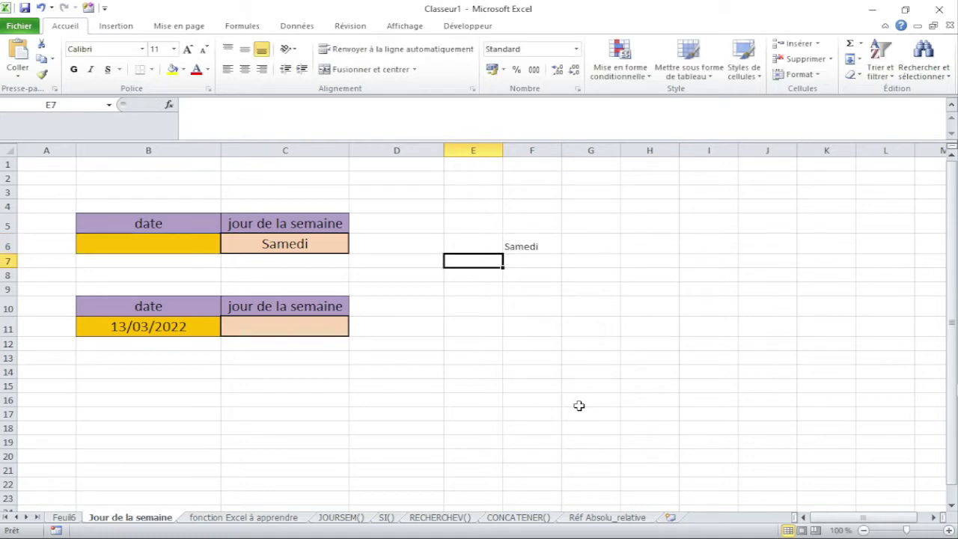
# - Give the blank-check cell E6 a yellow fill
pyautogui.click(485, 244)
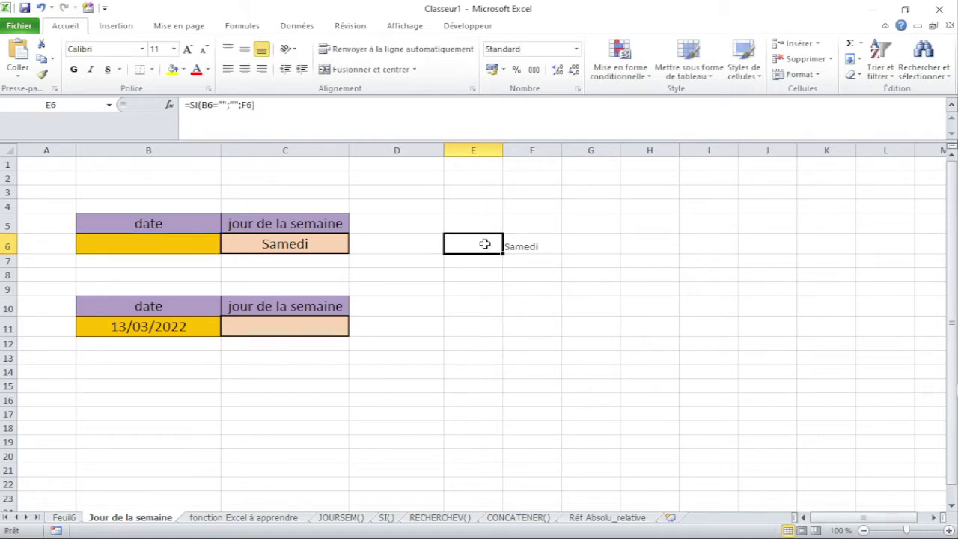
pyautogui.click(180, 67)
pyautogui.click(531, 360)
pyautogui.click(487, 244)
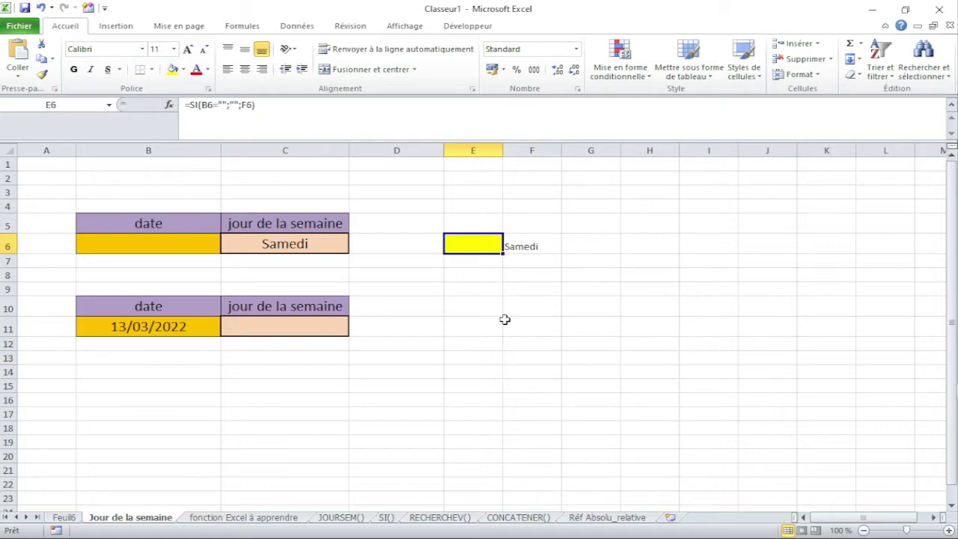
# - Enter 13/03/2022 in B6 so C6, E6 and F6 show Dimanche
pyautogui.click(165, 245)
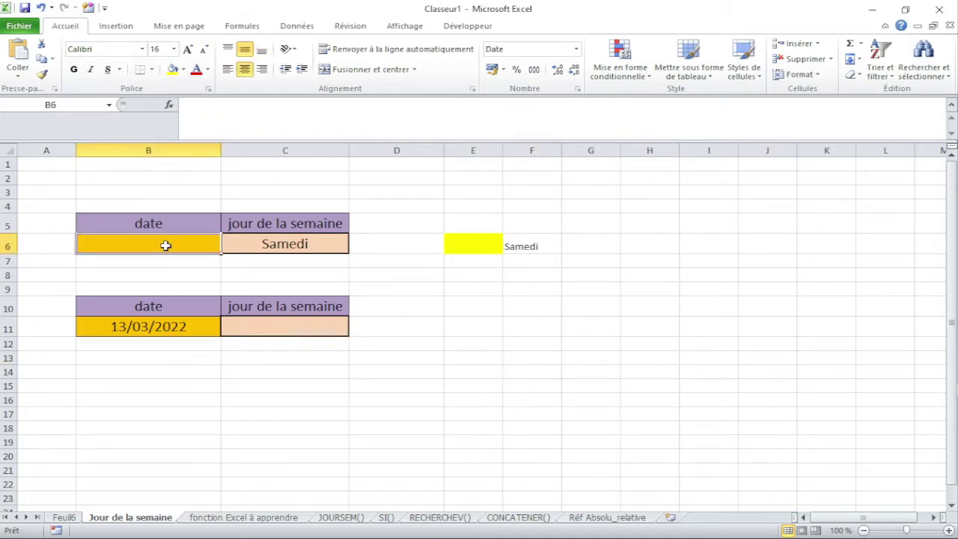
pyautogui.click(494, 248)
pyautogui.click(159, 242)
pyautogui.write('13/')
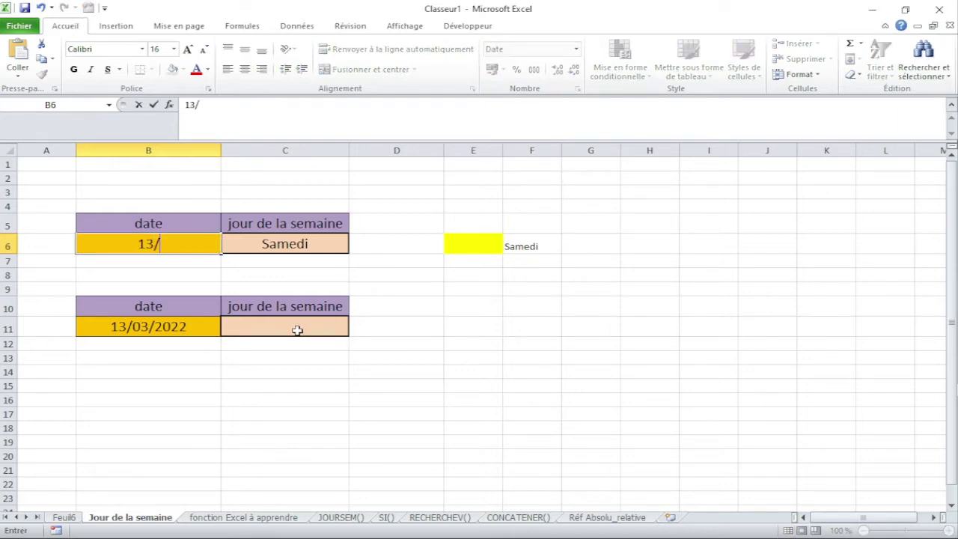
pyautogui.write('03/20')
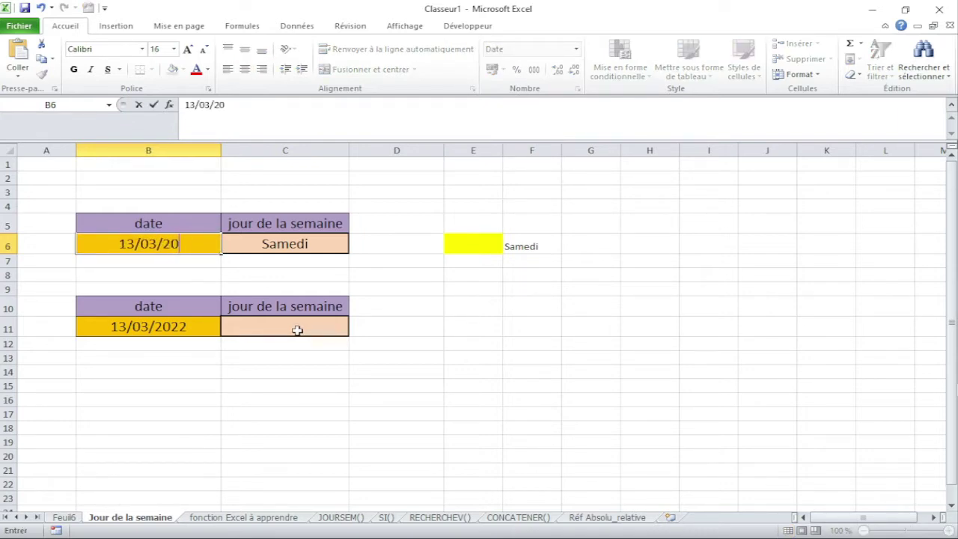
pyautogui.write('22')
pyautogui.press('Return')
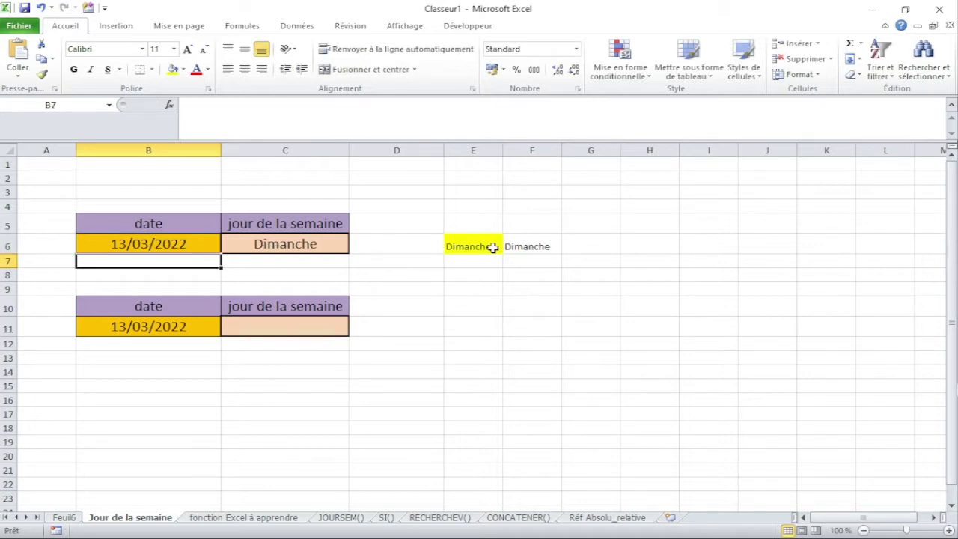
pyautogui.click(490, 247)
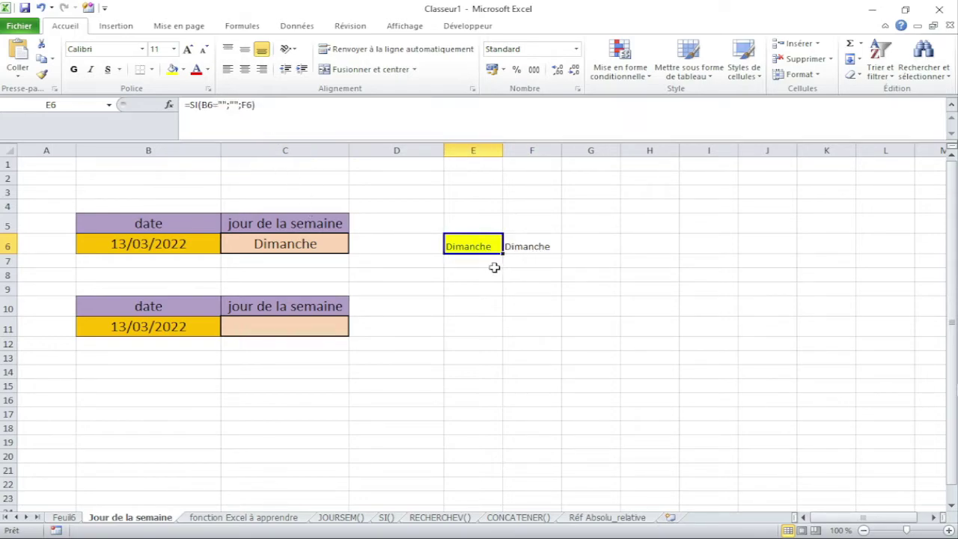
# - Clear the date from B6 so the weekday cells fall back to Samedi
pyautogui.click(309, 244)
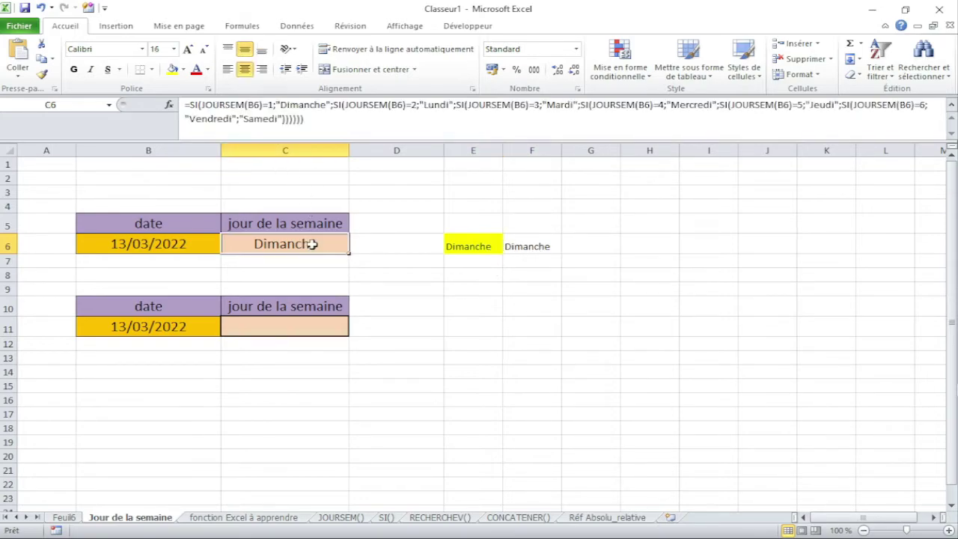
pyautogui.click(199, 246)
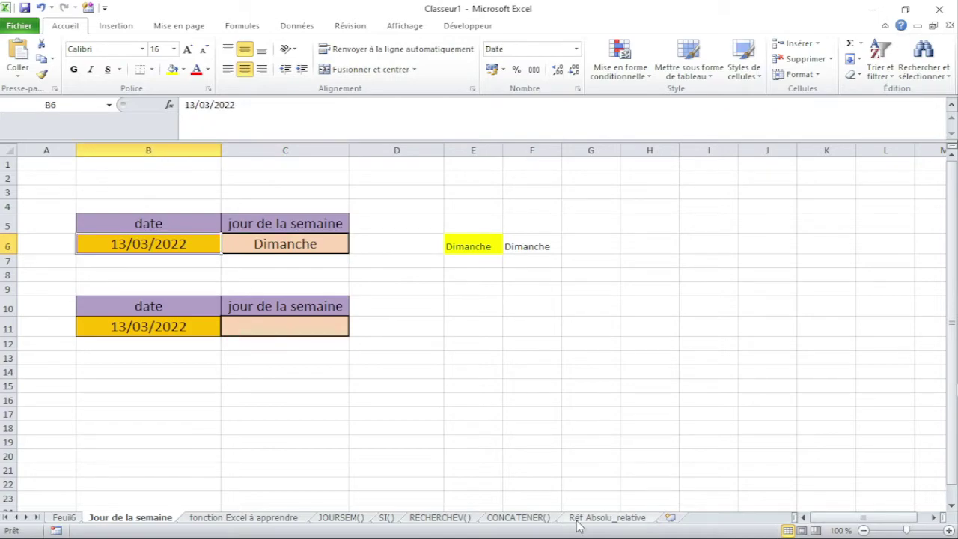
pyautogui.press('Delete')
pyautogui.press('Return')
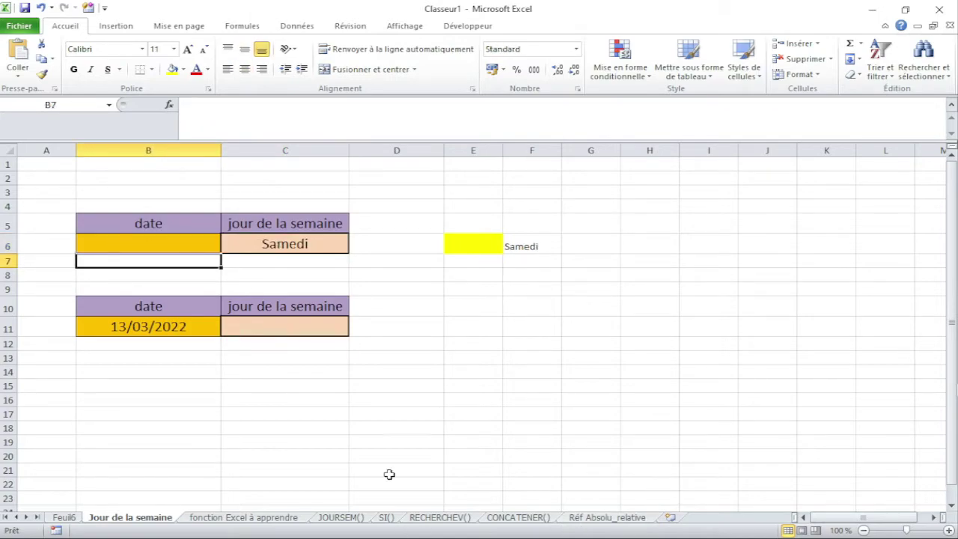
# - Review C6's nested weekday formula against the E6:F6 helper cells, leaving C6 unchanged
pyautogui.click(323, 245)
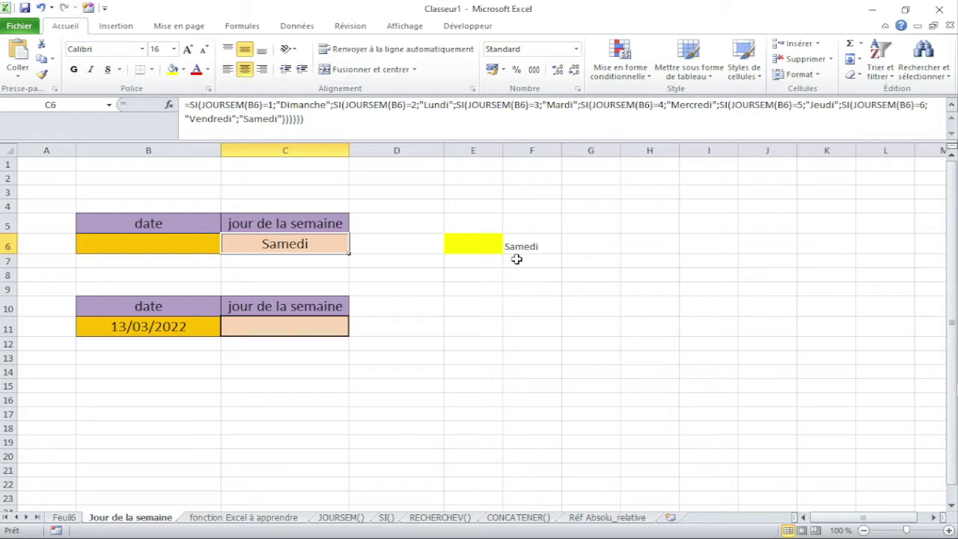
pyautogui.moveTo(493, 244); pyautogui.dragTo(512, 241)
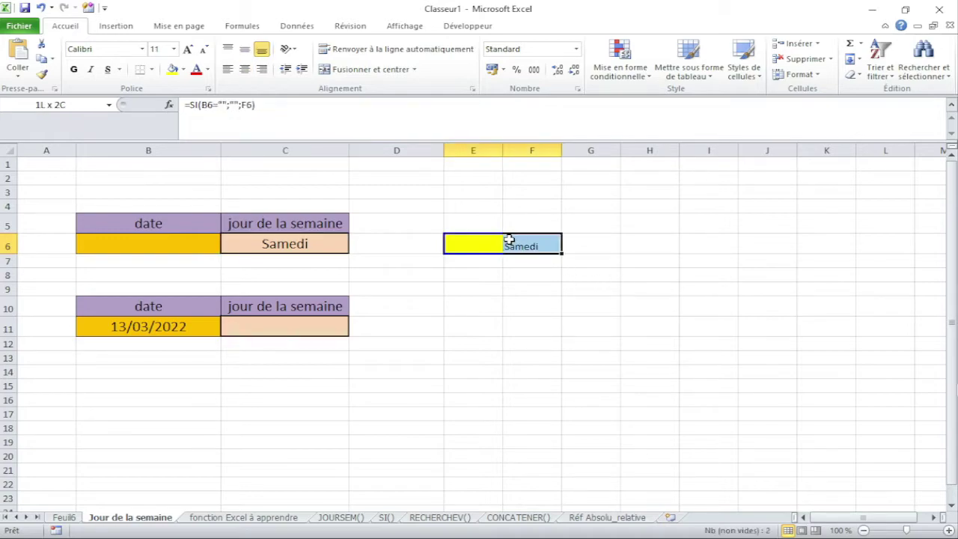
pyautogui.click(282, 249)
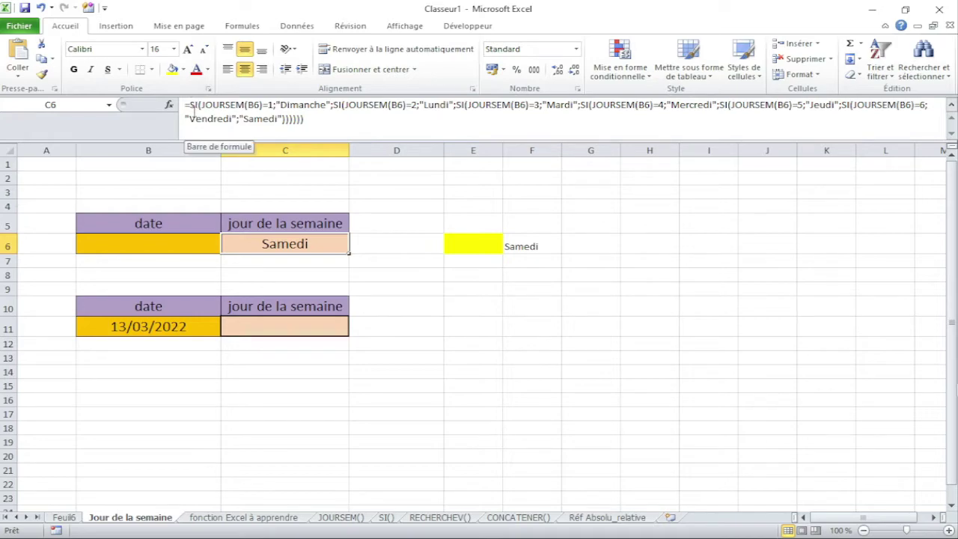
pyautogui.click(310, 119)
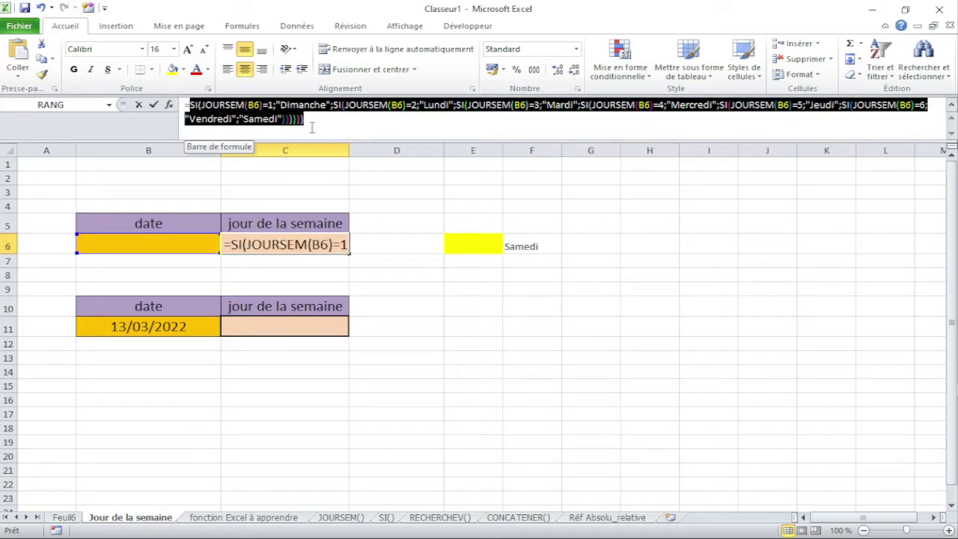
pyautogui.press('Return')
pyautogui.click(523, 247)
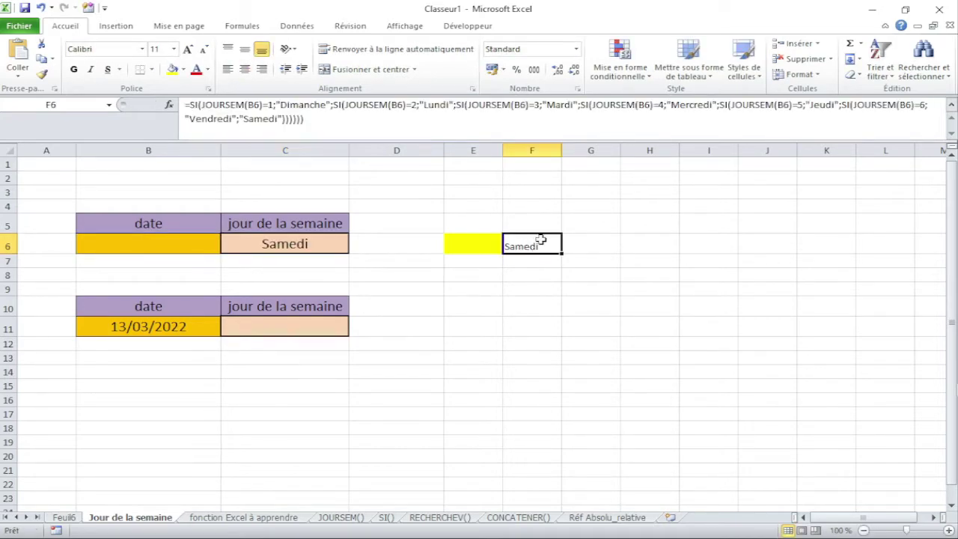
# - Confirm E6's test formula =SI(B6="";"";F6), which stays blank while B6 is empty
pyautogui.click(487, 246)
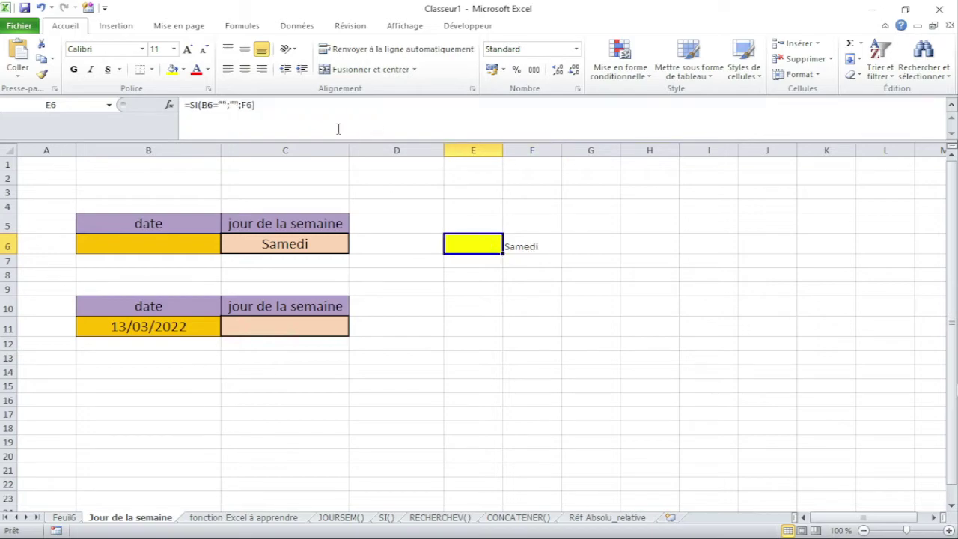
pyautogui.click(234, 105)
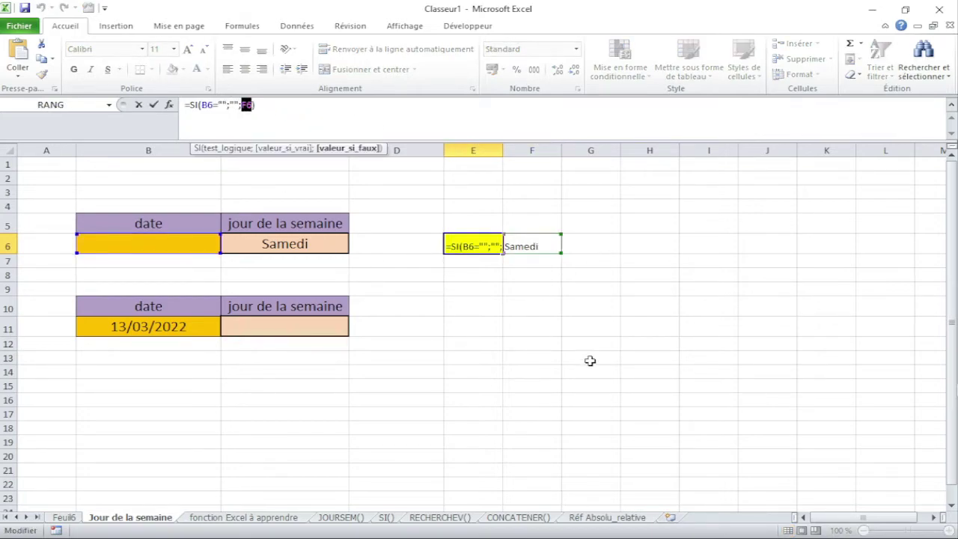
pyautogui.press('Return')
pyautogui.click(537, 250)
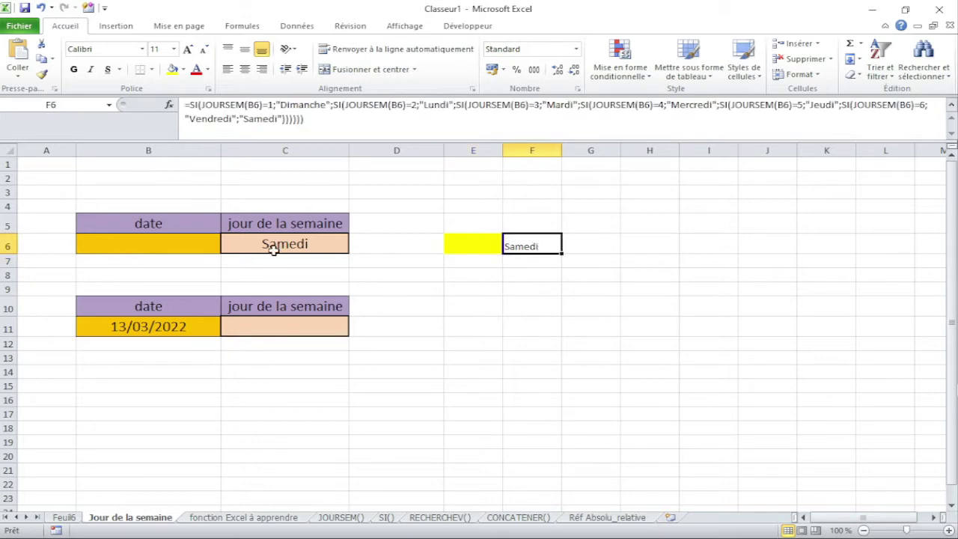
pyautogui.click(491, 245)
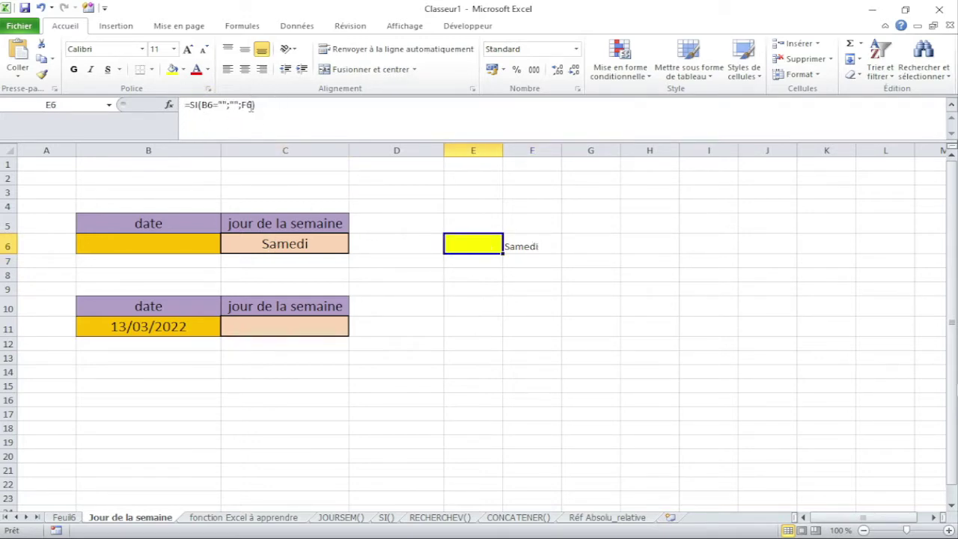
pyautogui.doubleClick(247, 105)
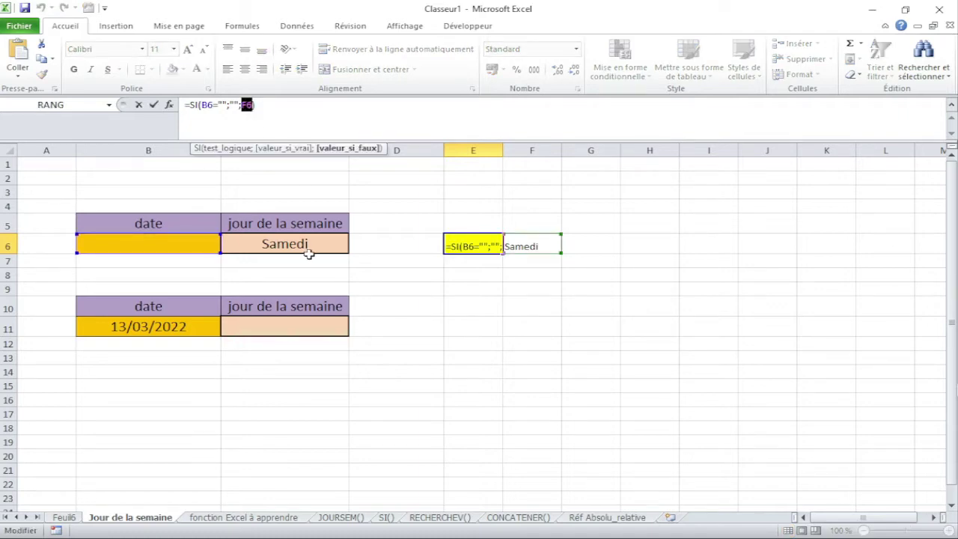
pyautogui.press('Return')
pyautogui.click(274, 244)
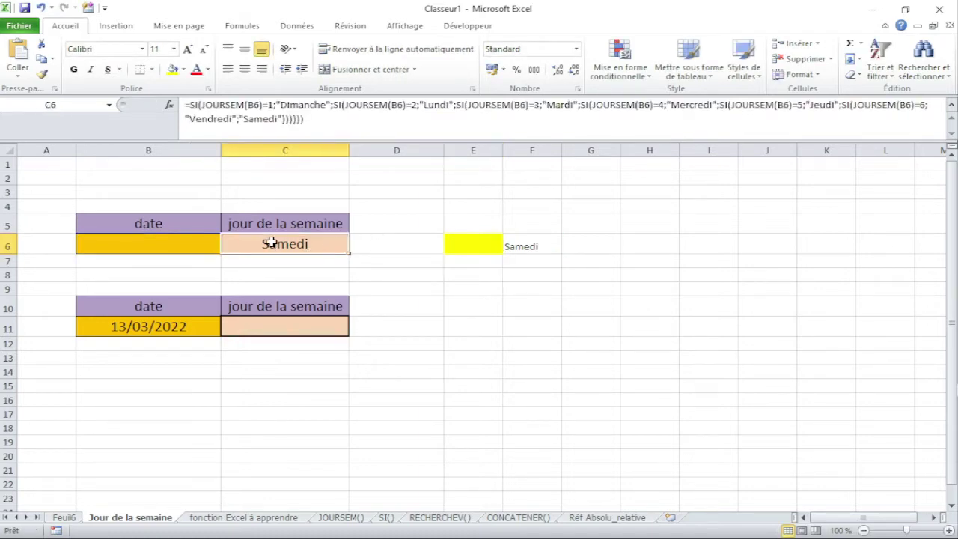
# - Insert si(B6="";""; right after the equals sign in C6's JOURSEM formula
pyautogui.click(189, 106)
pyautogui.write('si')
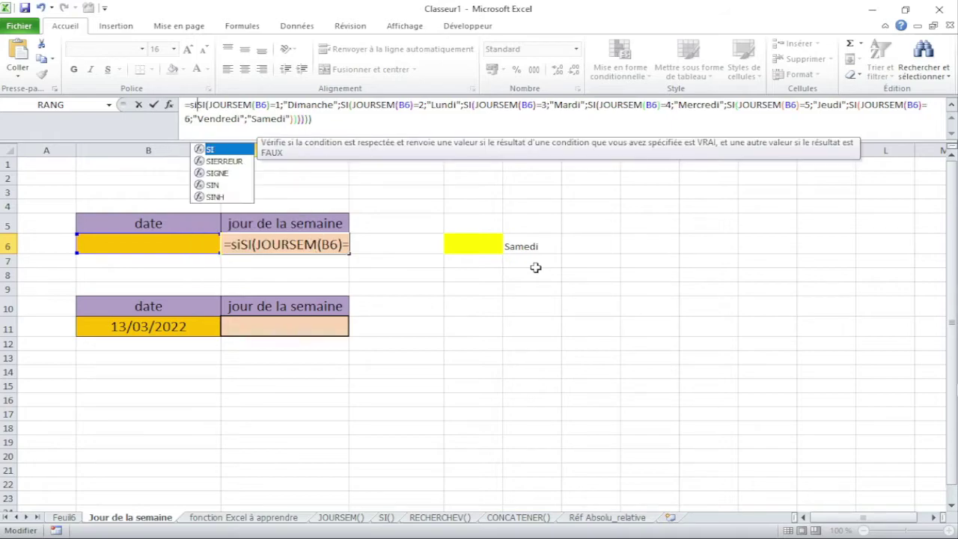
pyautogui.write('(')
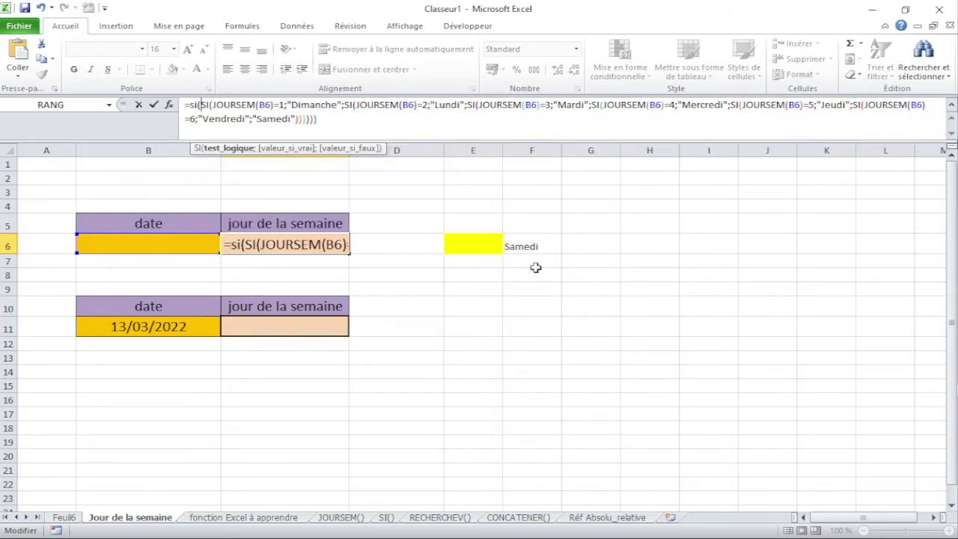
pyautogui.click(187, 244)
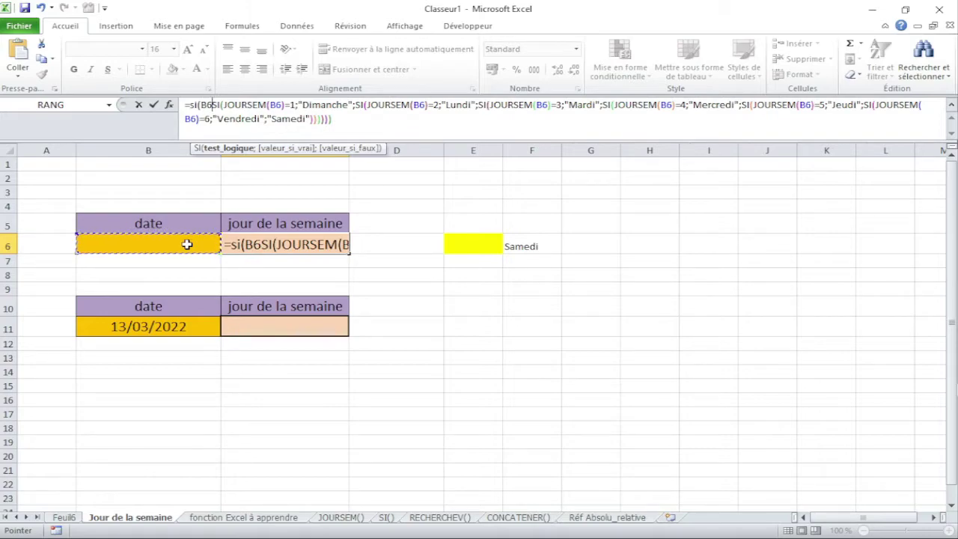
pyautogui.write('=')
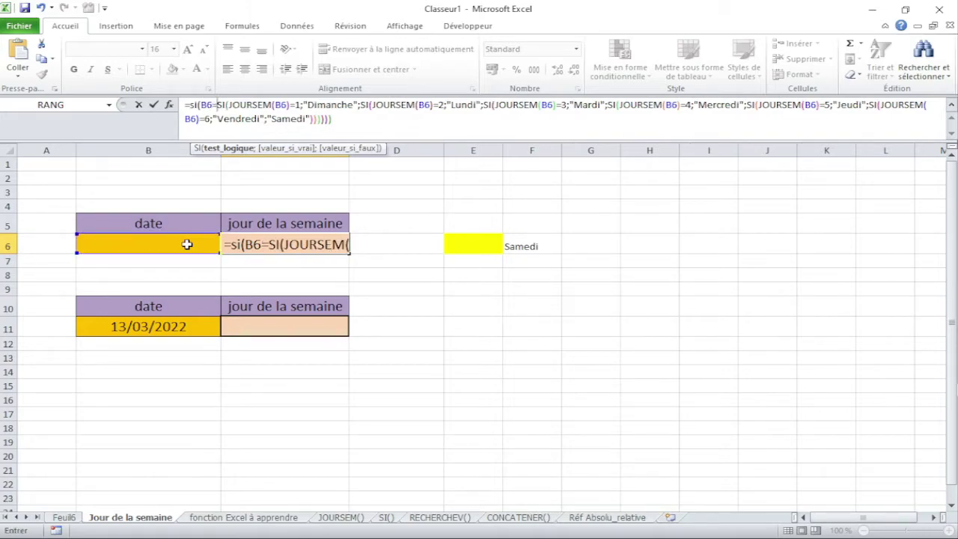
pyautogui.write('""')
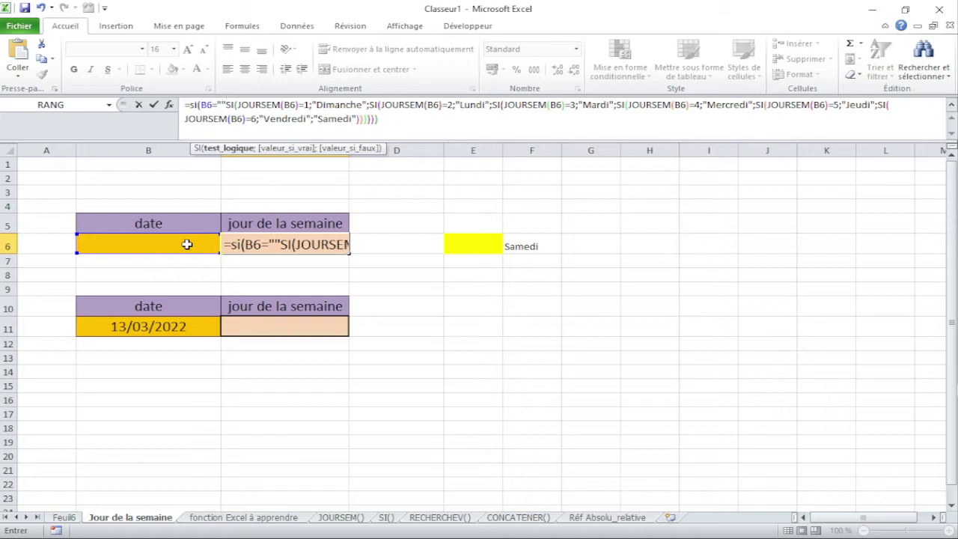
pyautogui.write(';""')
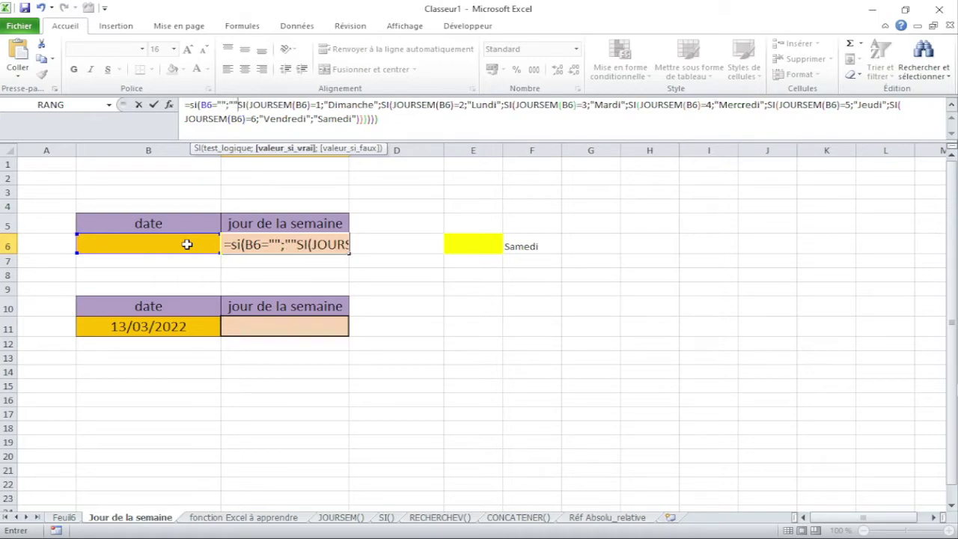
pyautogui.write(';')
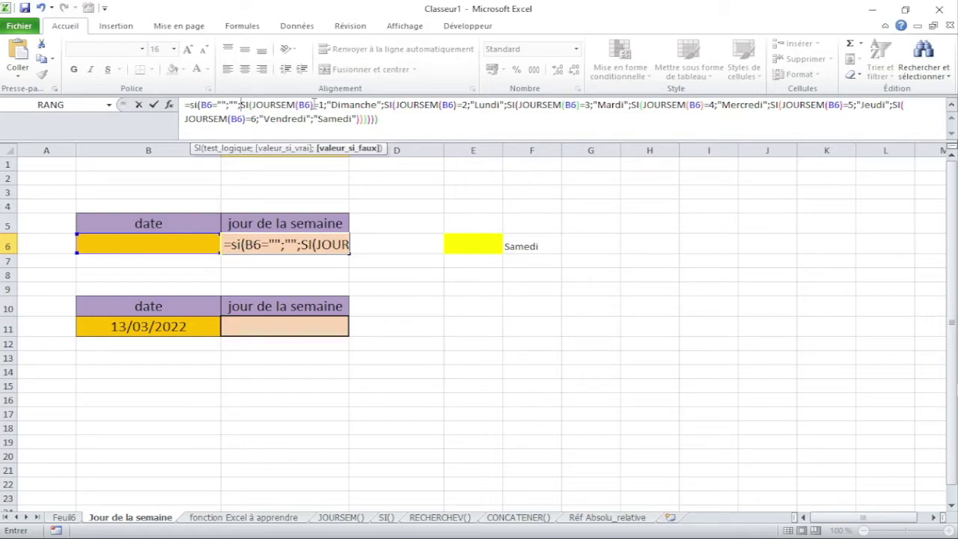
pyautogui.click(401, 121)
# - Close and confirm C6's wrapped formula, then wipe E6:F6's formatting and test contents
pyautogui.write(')')
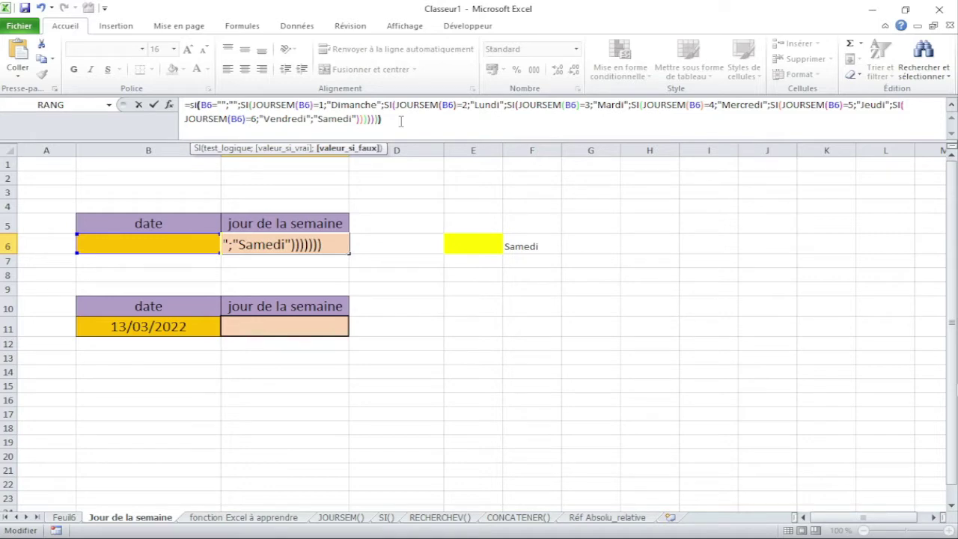
pyautogui.press('Return')
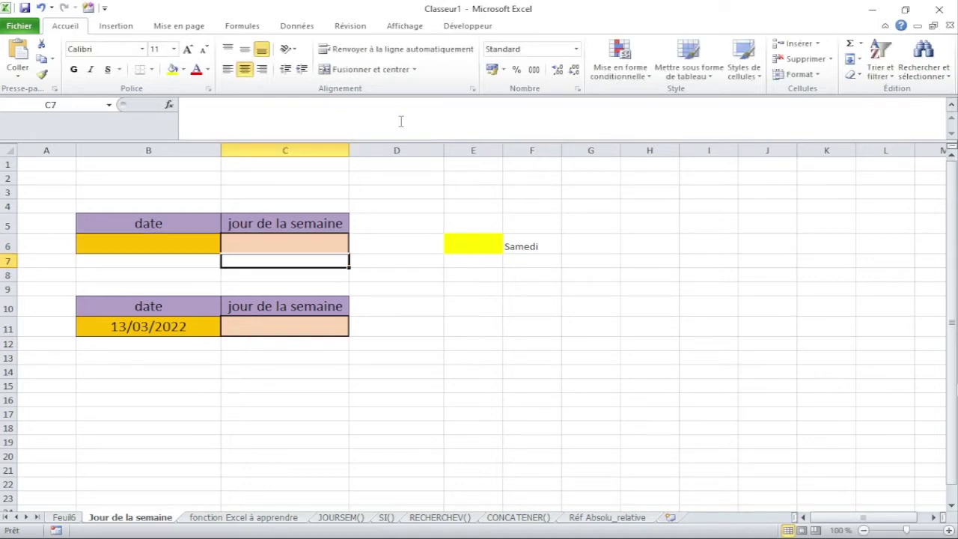
pyautogui.click(554, 210)
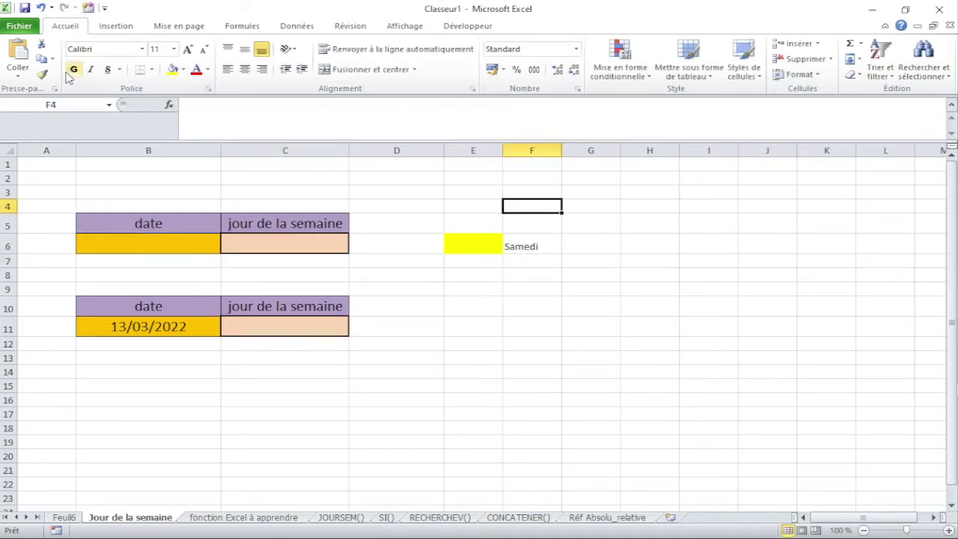
pyautogui.click(42, 74)
pyautogui.moveTo(494, 243); pyautogui.dragTo(512, 250)
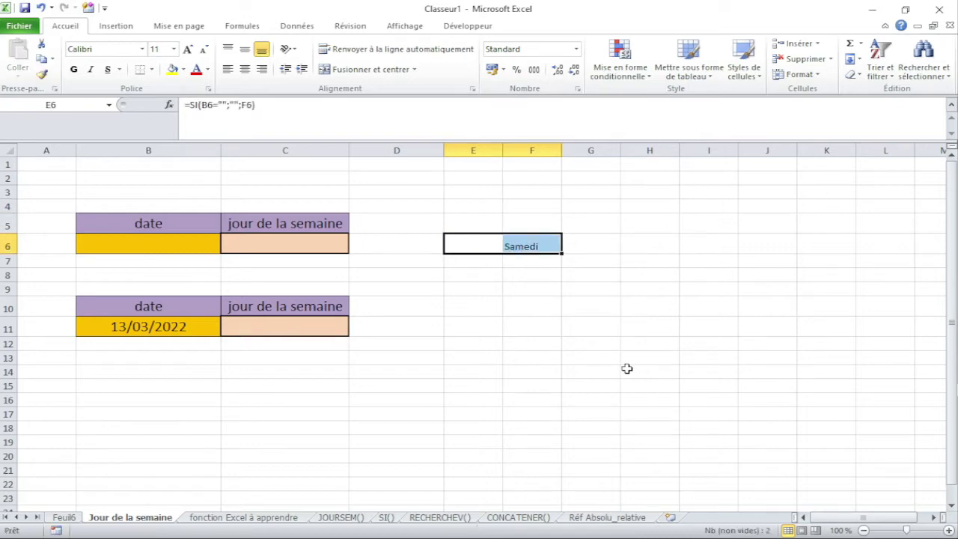
pyautogui.press('Delete')
pyautogui.click(532, 275)
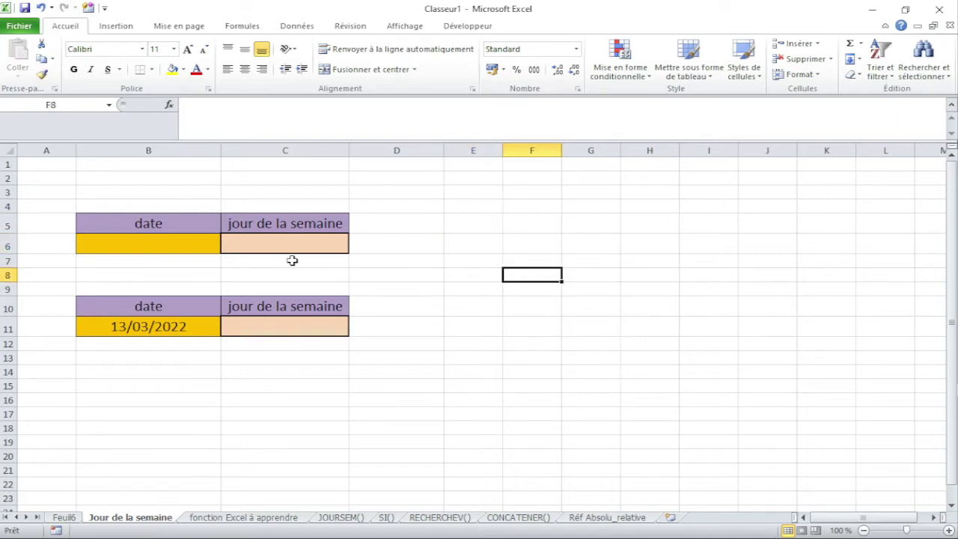
# - Check C6 stays blank, then enter 13/03/2022 in B6 so C6 shows Dimanche
pyautogui.click(151, 237)
pyautogui.click(266, 238)
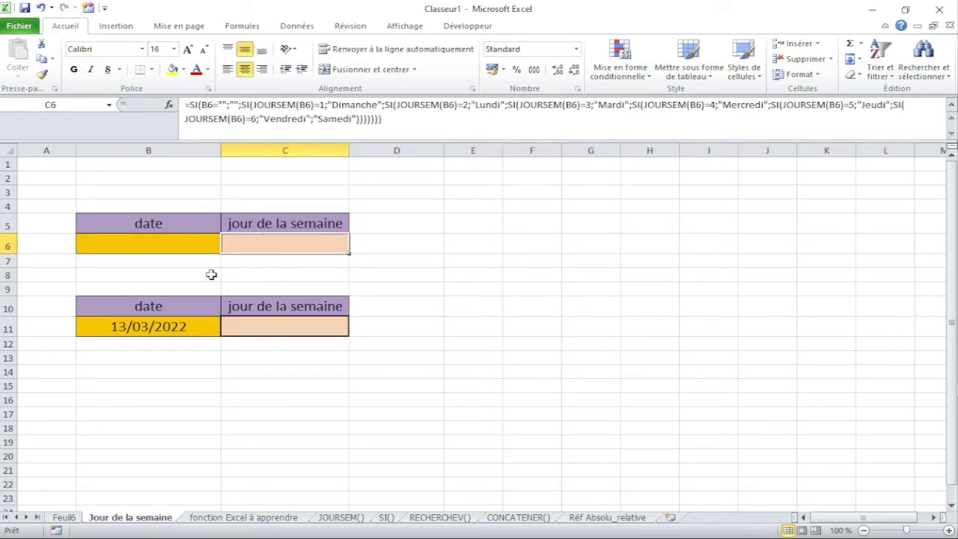
pyautogui.click(181, 240)
pyautogui.write('1')
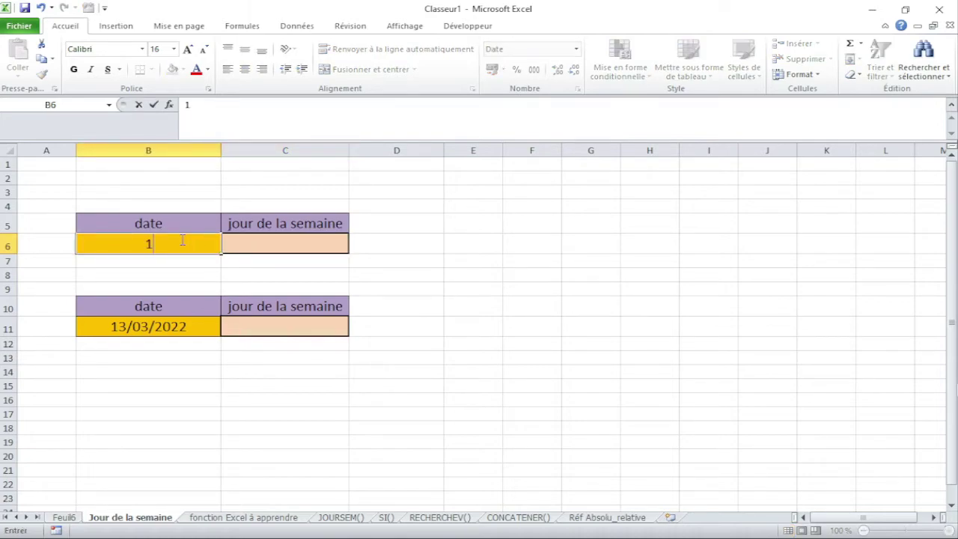
pyautogui.write('3/03')
pyautogui.write('/2022')
pyautogui.press('Return')
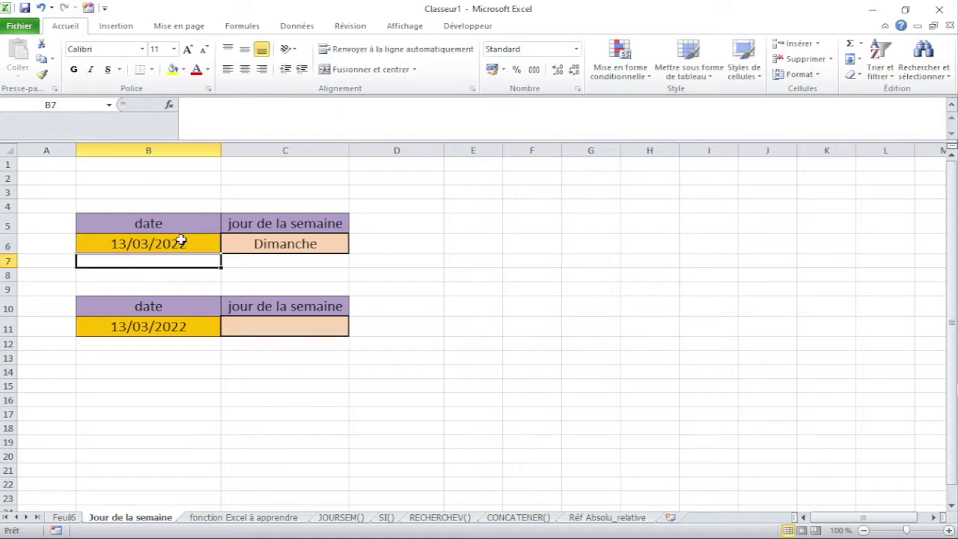
pyautogui.click(283, 244)
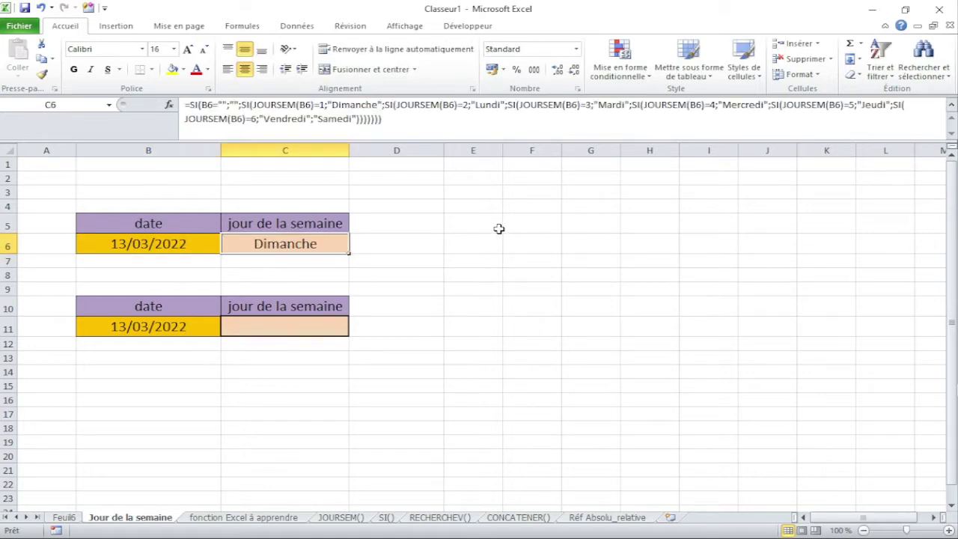
pyautogui.click(517, 226)
# - Change B6's date to 13/07/2022 so C6 now shows Mercredi
pyautogui.click(118, 244)
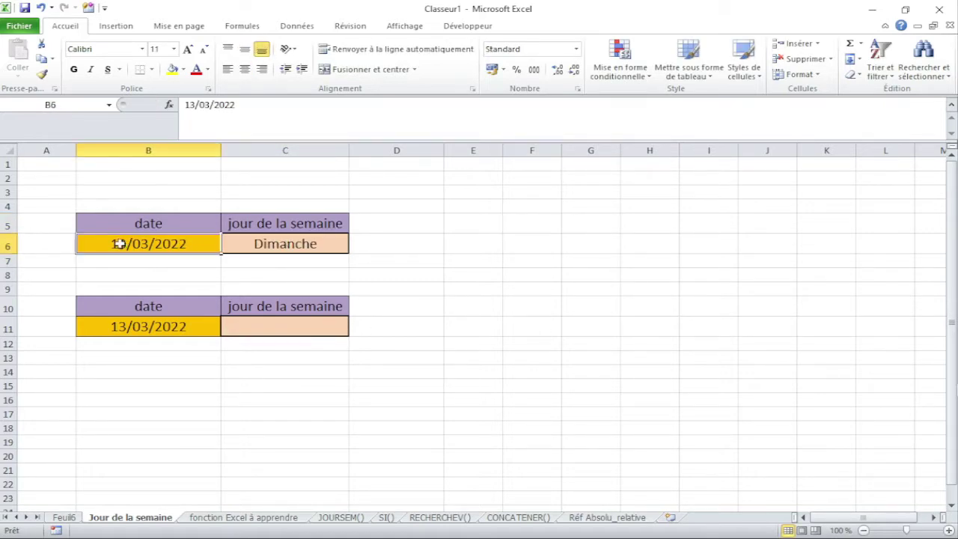
pyautogui.doubleClick(103, 243)
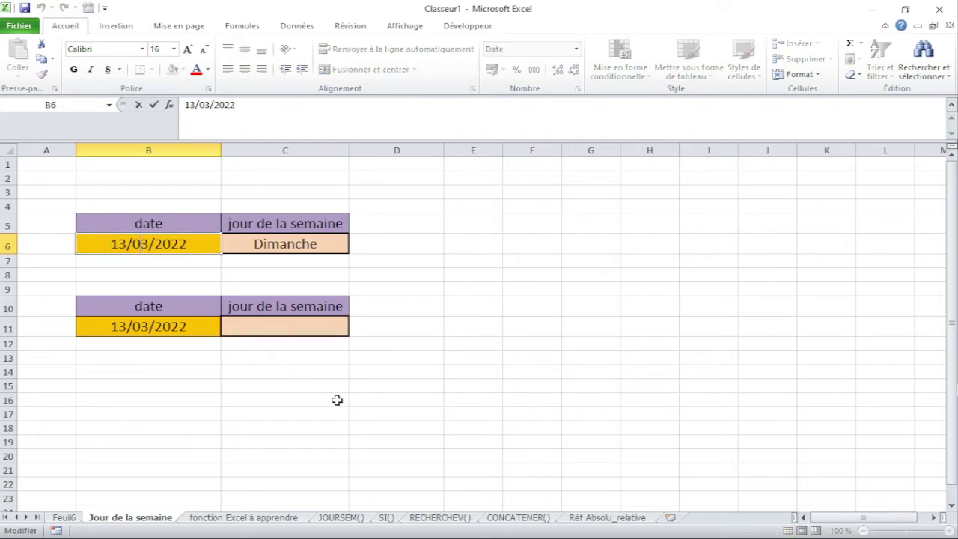
pyautogui.press('BackSpace')
pyautogui.write('7')
pyautogui.press('Return')
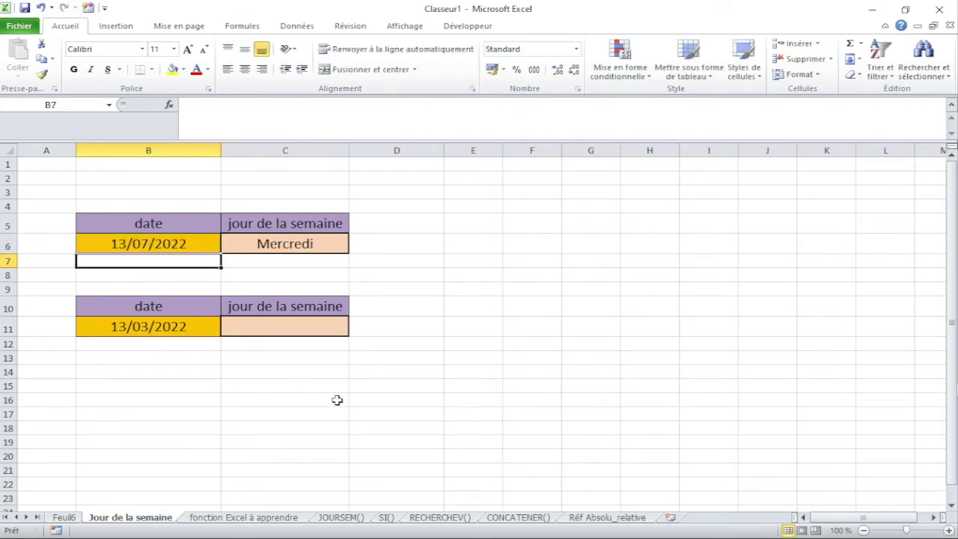
pyautogui.click(154, 247)
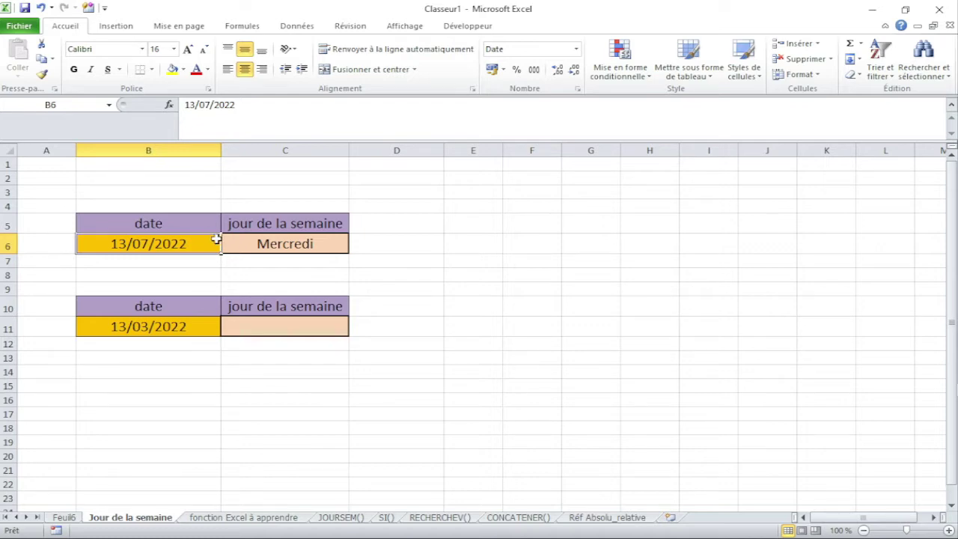
pyautogui.click(335, 249)
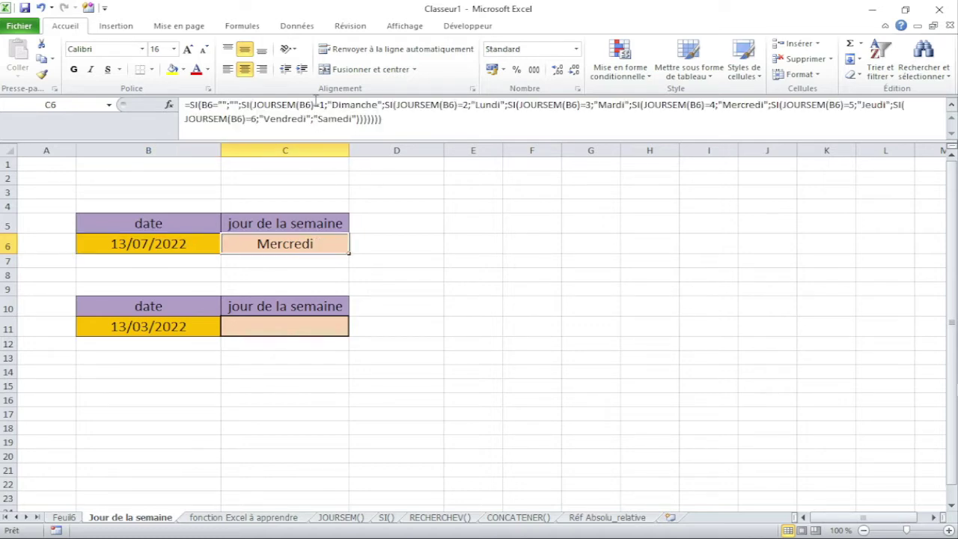
pyautogui.click(292, 275)
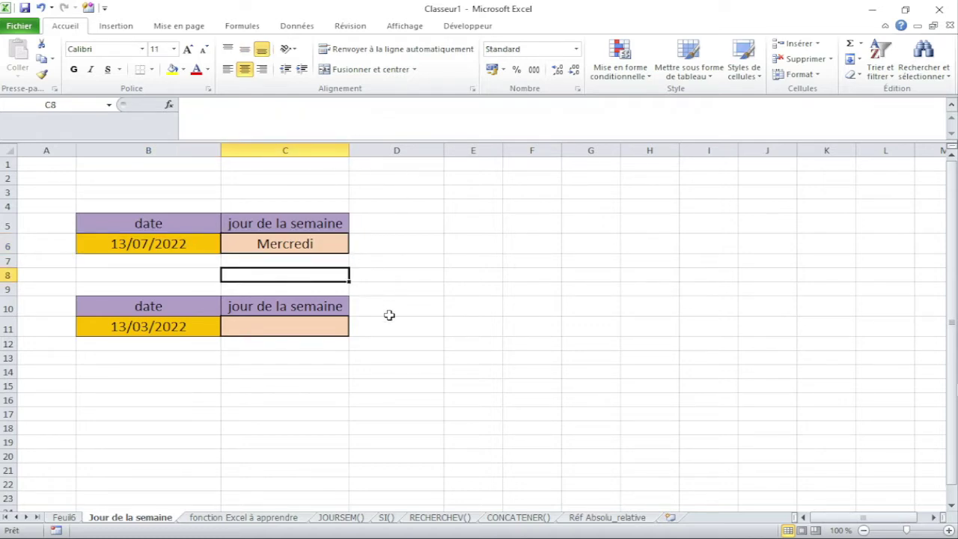
pyautogui.click(290, 328)
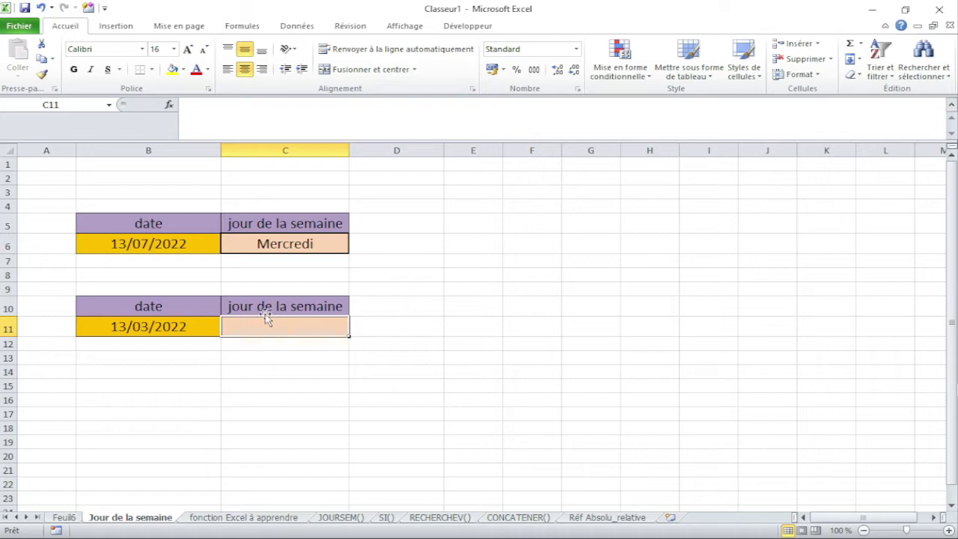
# - Review the date in B6 and the weekday formula in C6
pyautogui.click(276, 289)
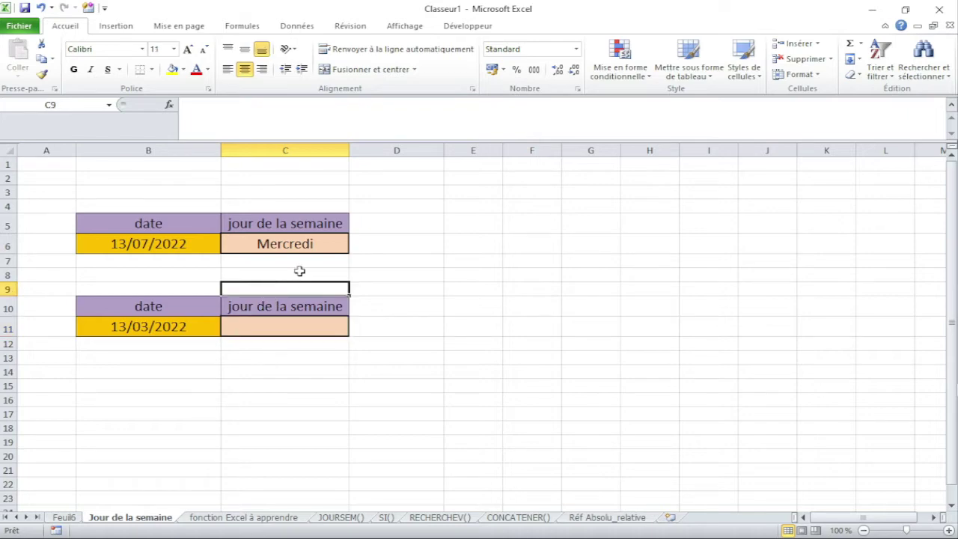
pyautogui.click(200, 240)
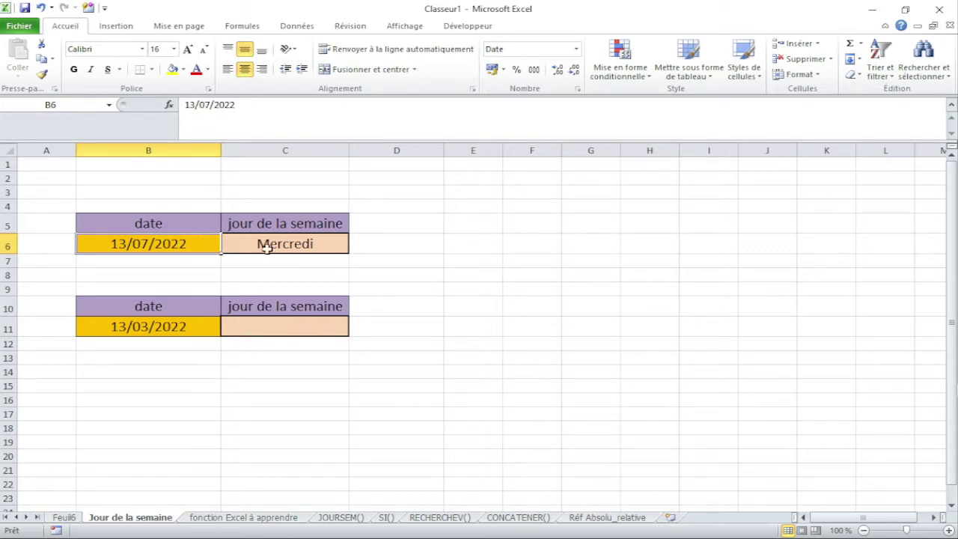
pyautogui.click(273, 245)
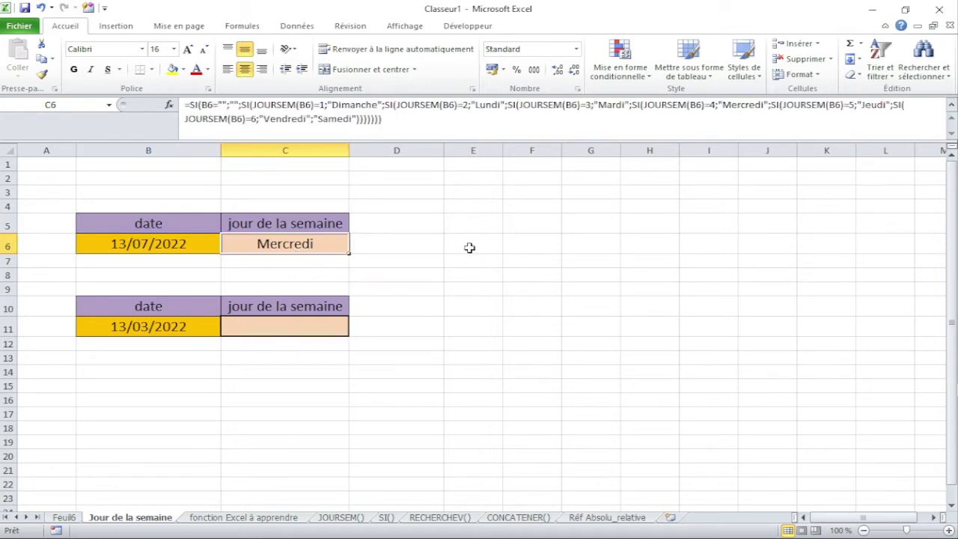
pyautogui.click(529, 242)
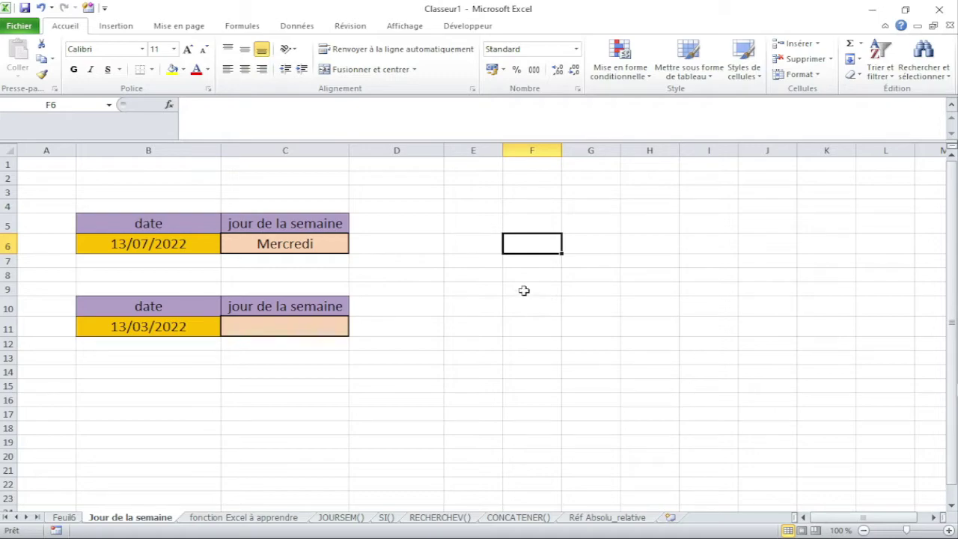
# - Fill cells E6:F6 with yellow
pyautogui.moveTo(487, 245); pyautogui.dragTo(519, 245)
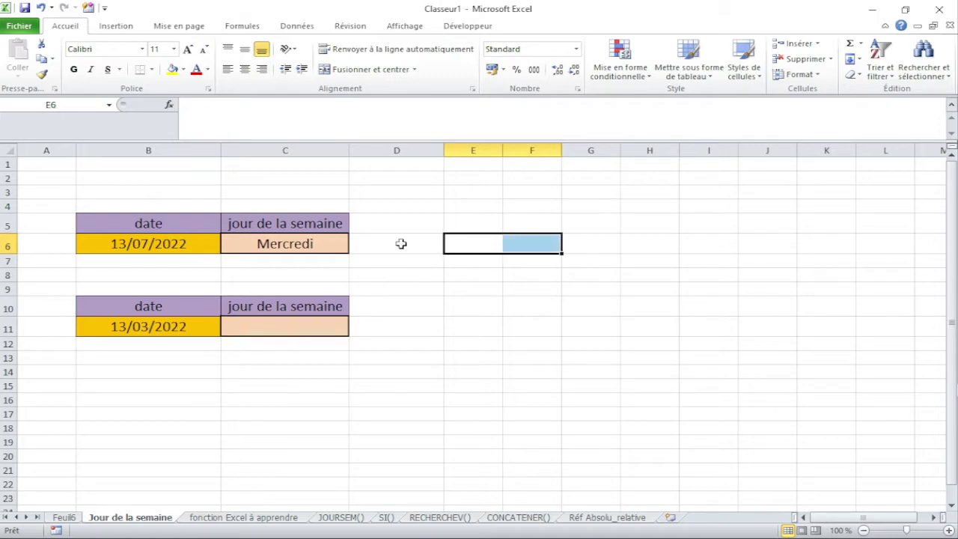
pyautogui.click(151, 69)
pyautogui.click(158, 150)
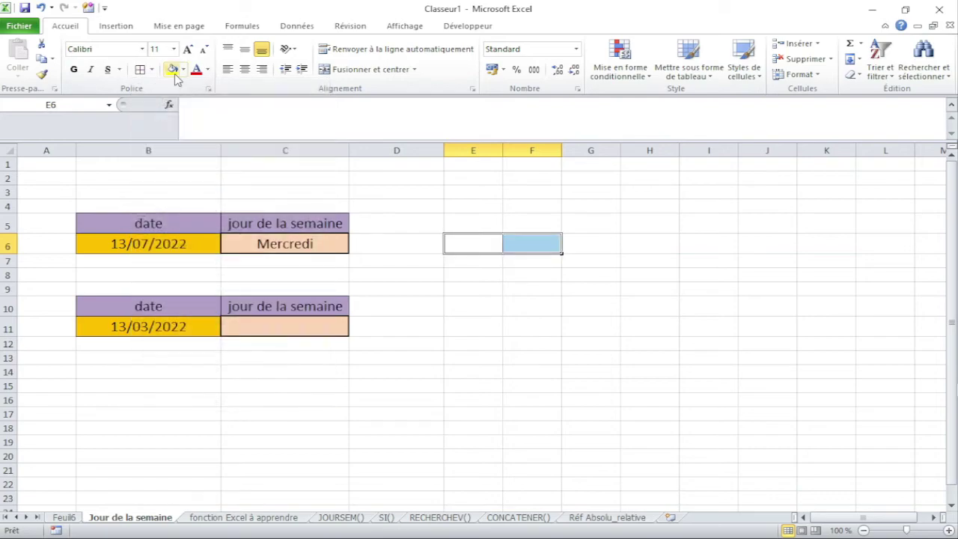
pyautogui.click(172, 69)
pyautogui.click(607, 358)
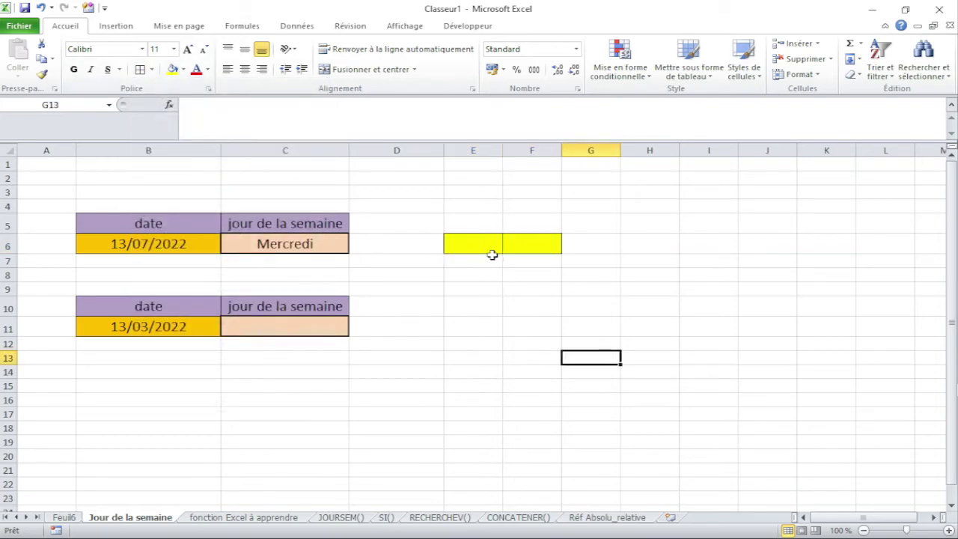
# - Enter 1 in E6 and give it the Date number format
pyautogui.click(489, 248)
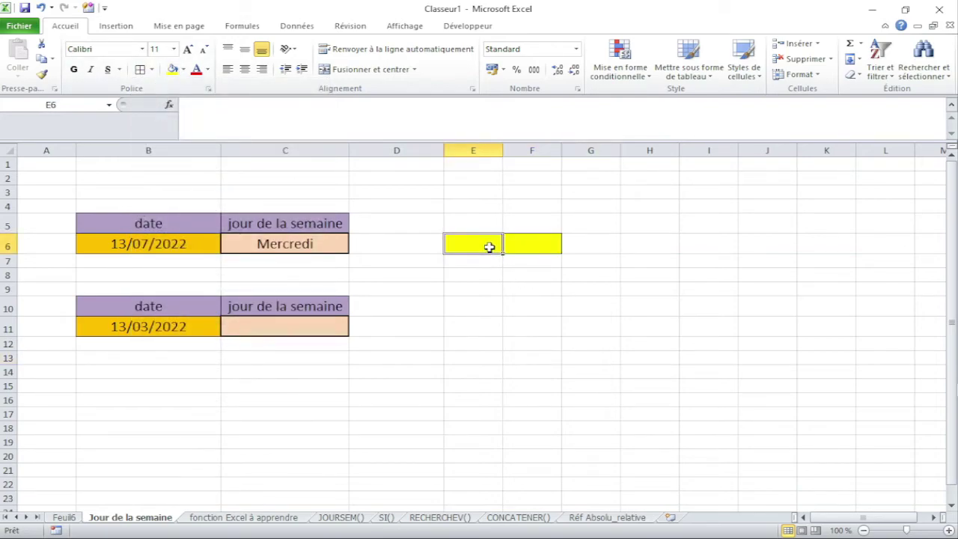
pyautogui.write('1')
pyautogui.press('Return')
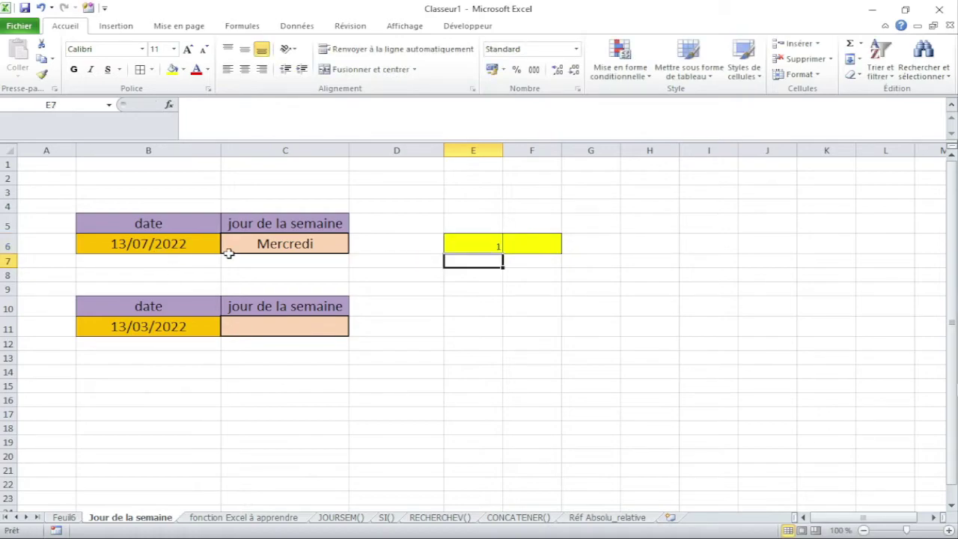
pyautogui.click(487, 243)
pyautogui.rightClick(487, 244)
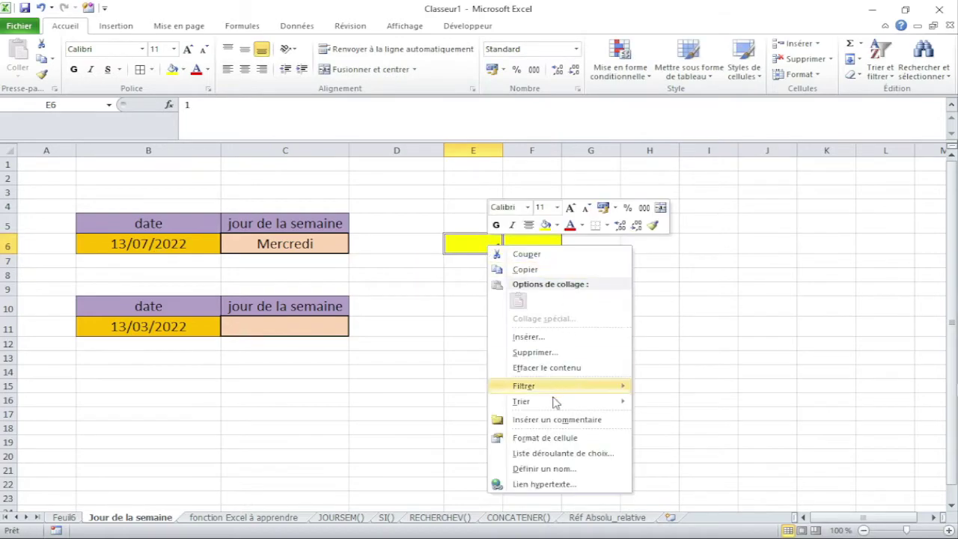
pyautogui.click(555, 438)
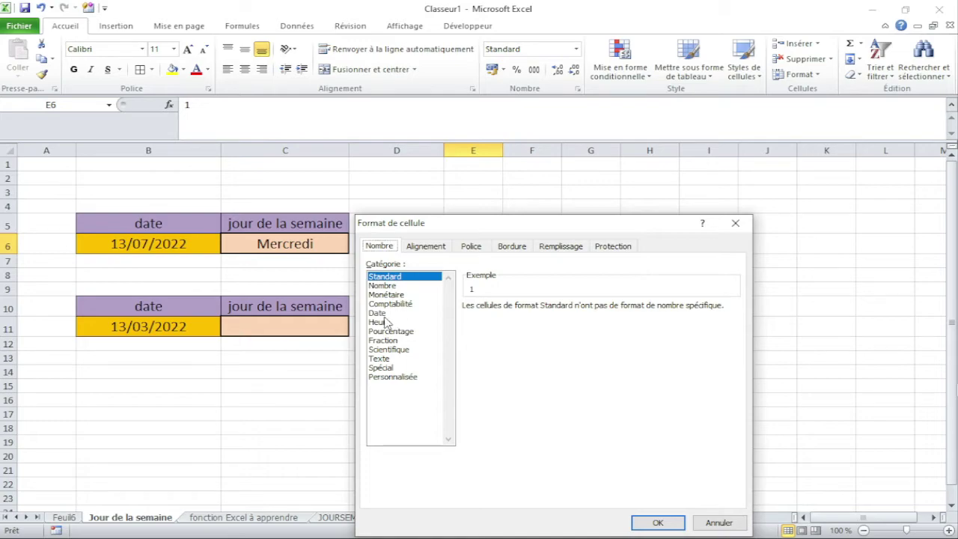
pyautogui.click(378, 313)
pyautogui.click(674, 523)
pyautogui.click(566, 273)
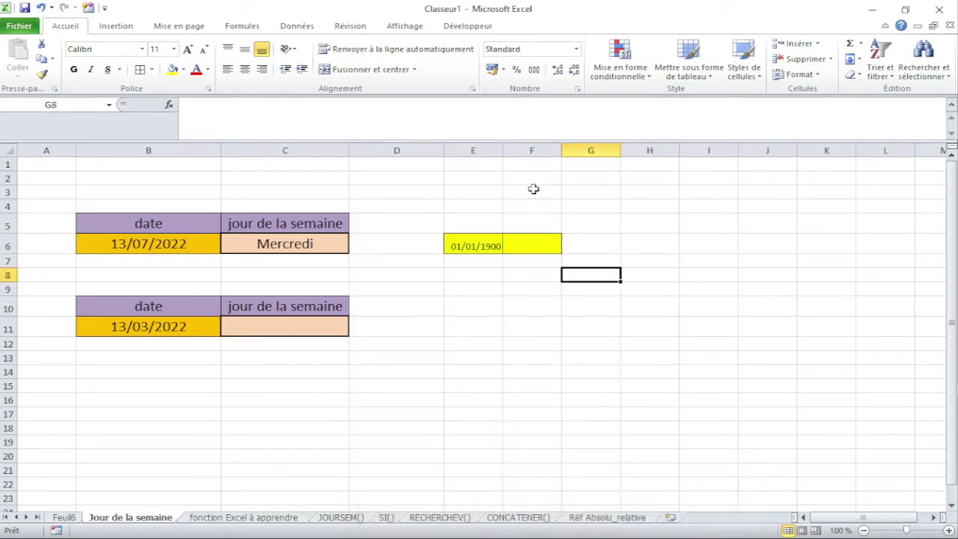
# - Widen column E so E6 shows 01/01/1900, then select F6
pyautogui.moveTo(503, 150); pyautogui.dragTo(539, 150)
pyautogui.click(552, 192)
pyautogui.click(501, 245)
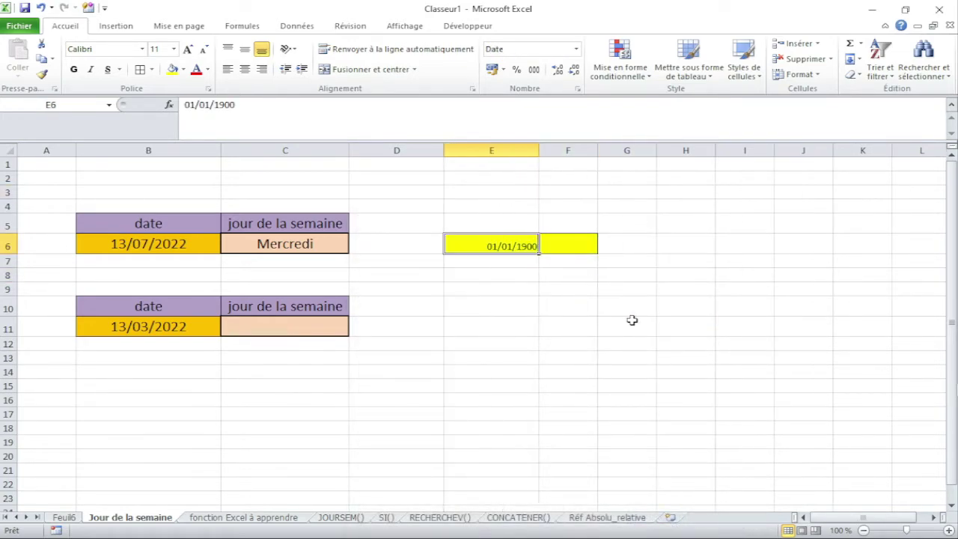
pyautogui.click(528, 296)
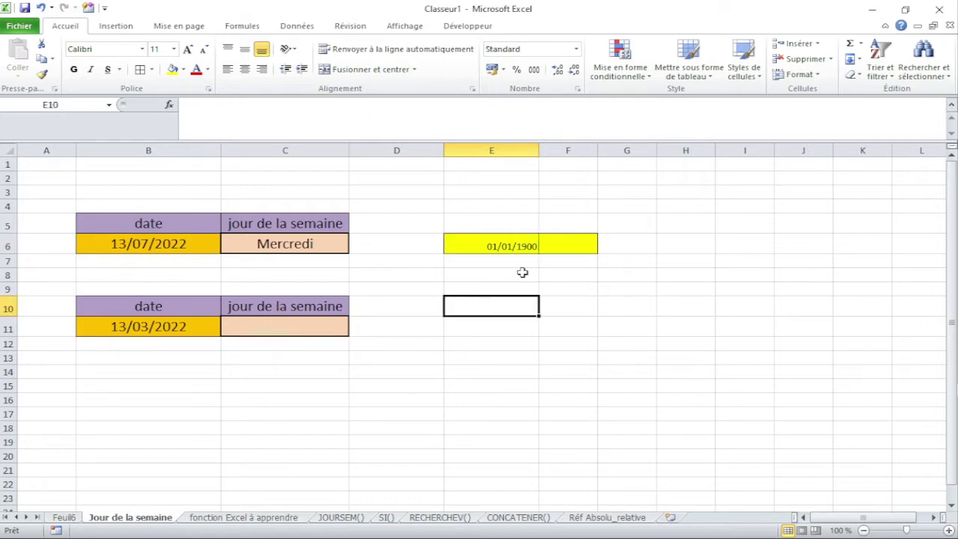
pyautogui.click(517, 245)
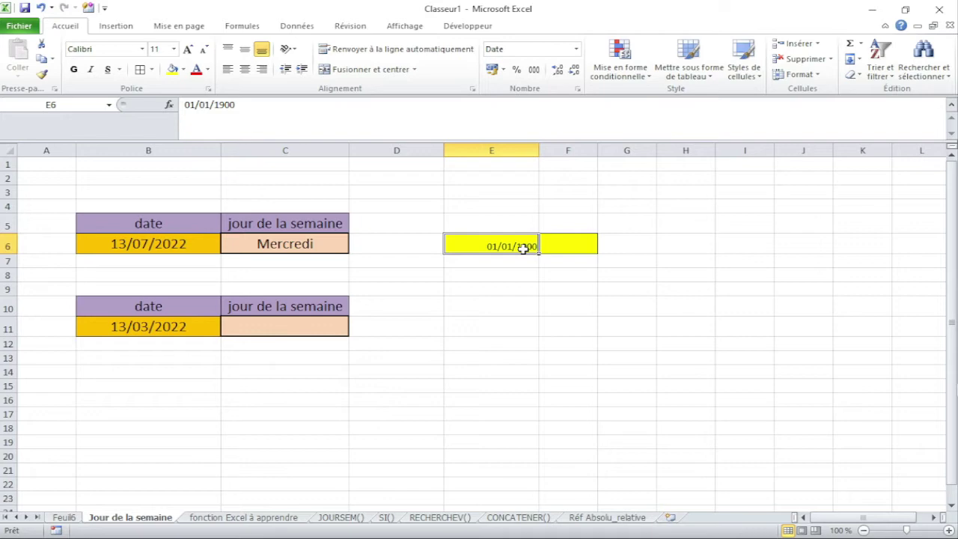
pyautogui.click(533, 277)
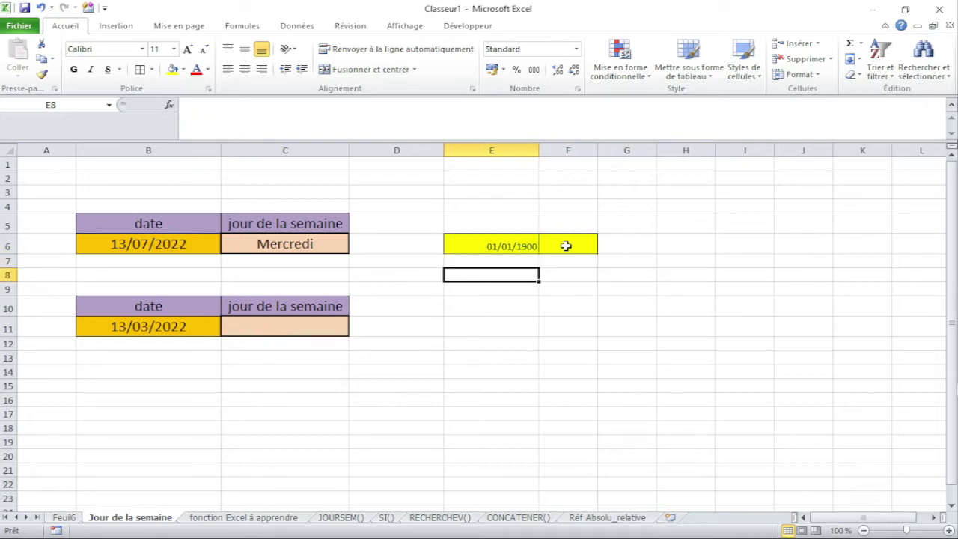
pyautogui.click(566, 246)
# - Enter =JOURSEM(E6) in F6, which returns 1
pyautogui.write('=')
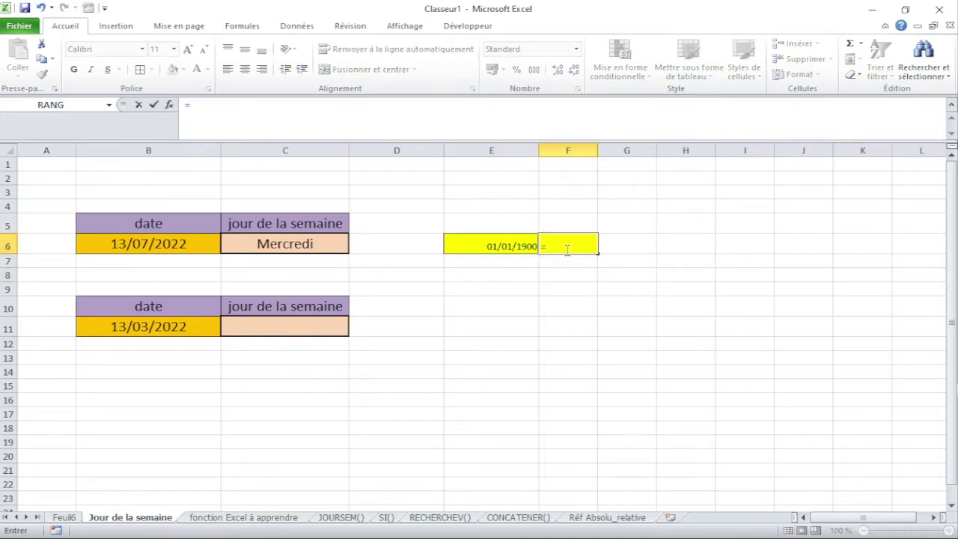
pyautogui.write('jour')
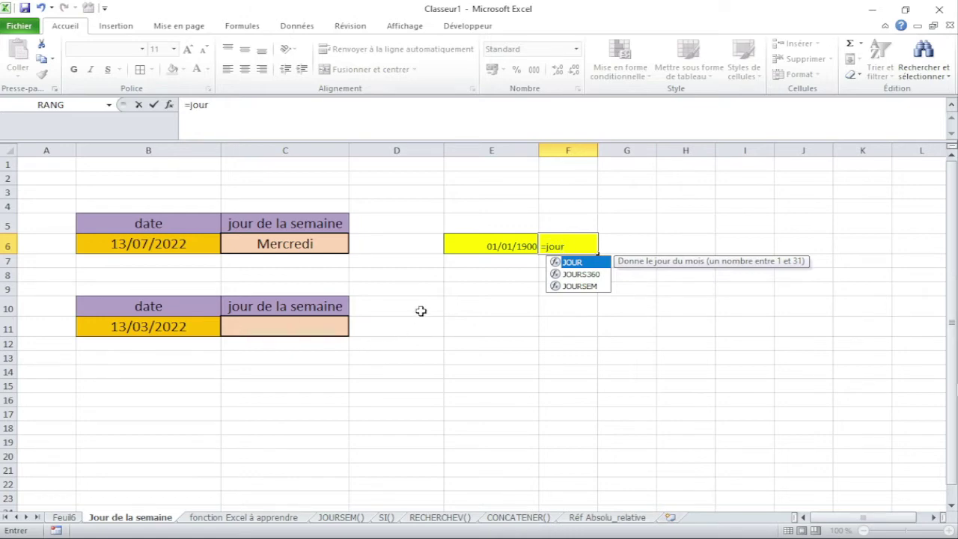
pyautogui.doubleClick(580, 286)
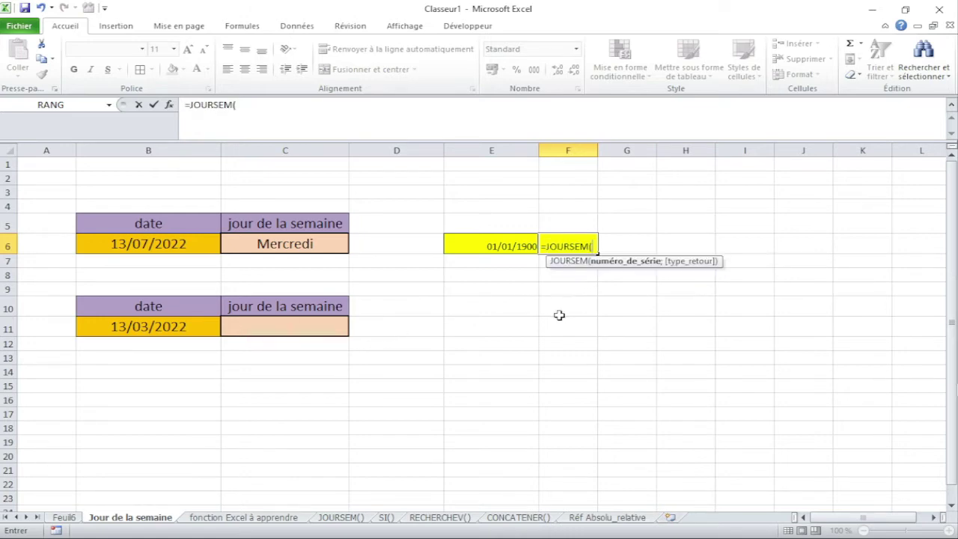
pyautogui.click(519, 244)
pyautogui.press('Return')
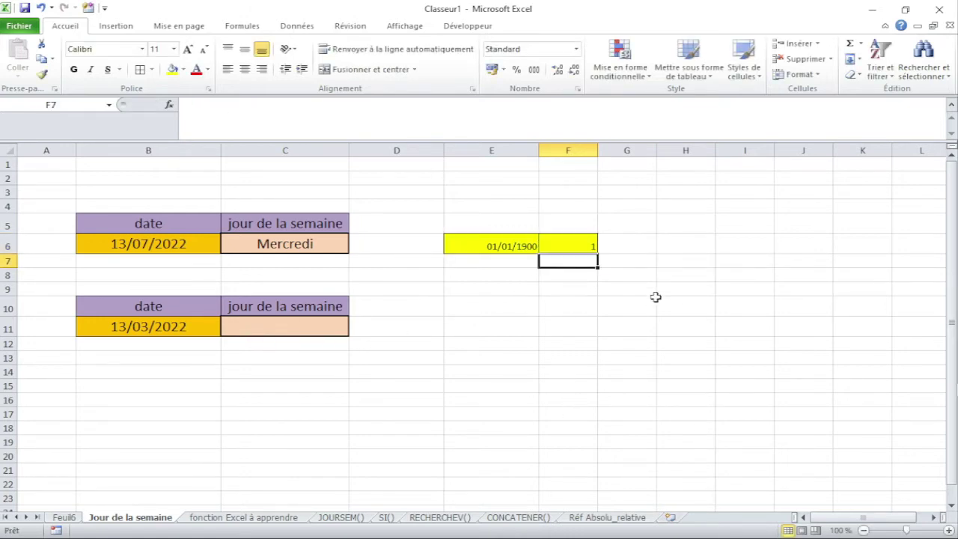
pyautogui.click(585, 242)
# - Type the label 'dimanche' in G6
pyautogui.click(640, 246)
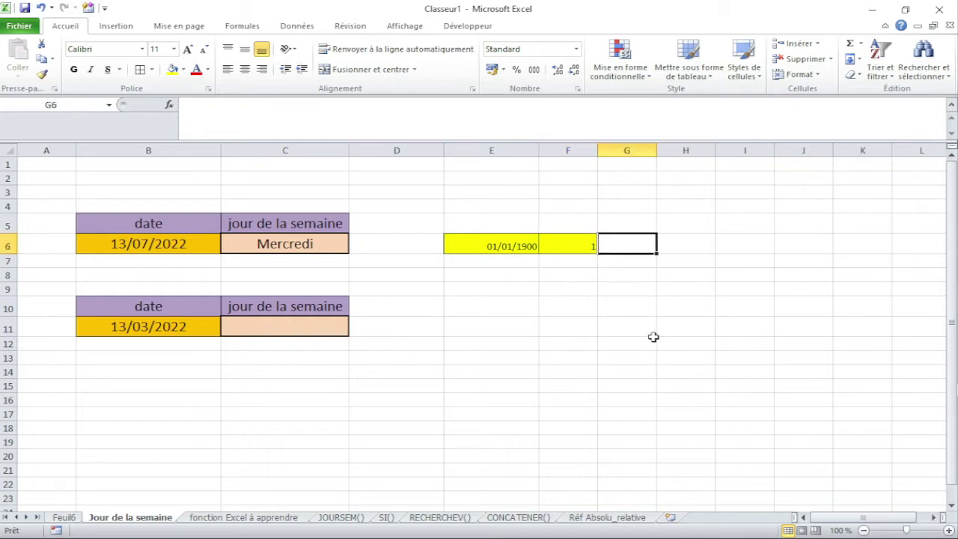
pyautogui.click(486, 241)
pyautogui.click(638, 239)
pyautogui.write('dimanche')
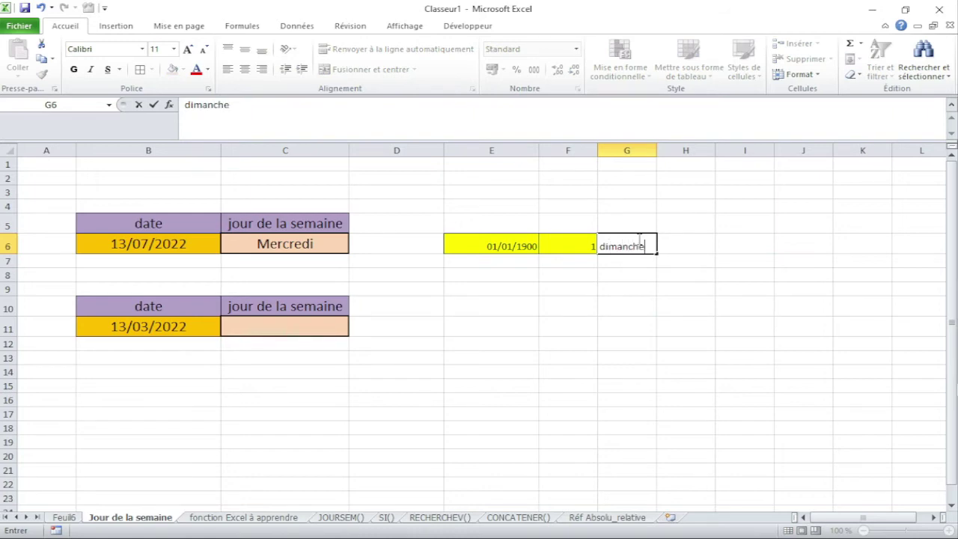
pyautogui.press('Return')
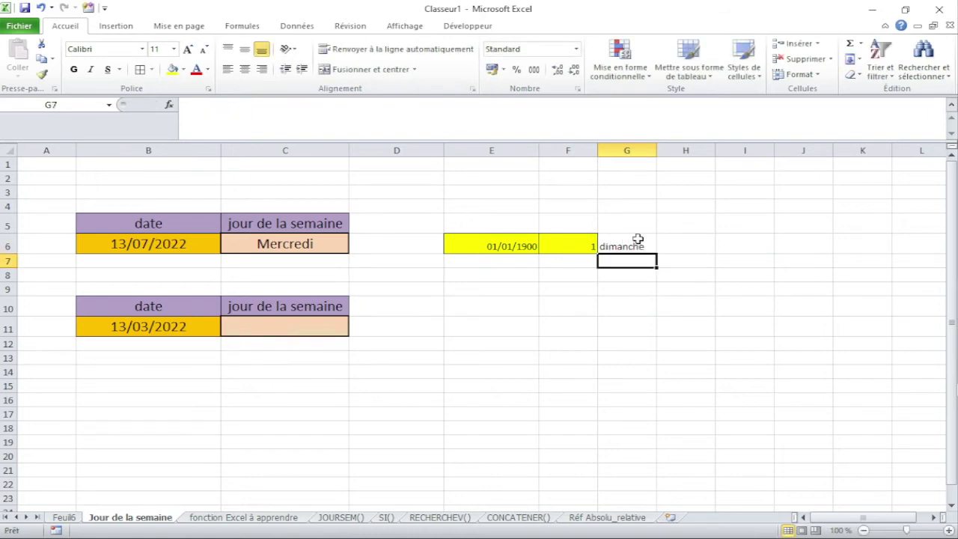
# - Enter =E6-1 in E8 so it shows the zero date 00/01/1900
pyautogui.click(562, 244)
pyautogui.click(488, 249)
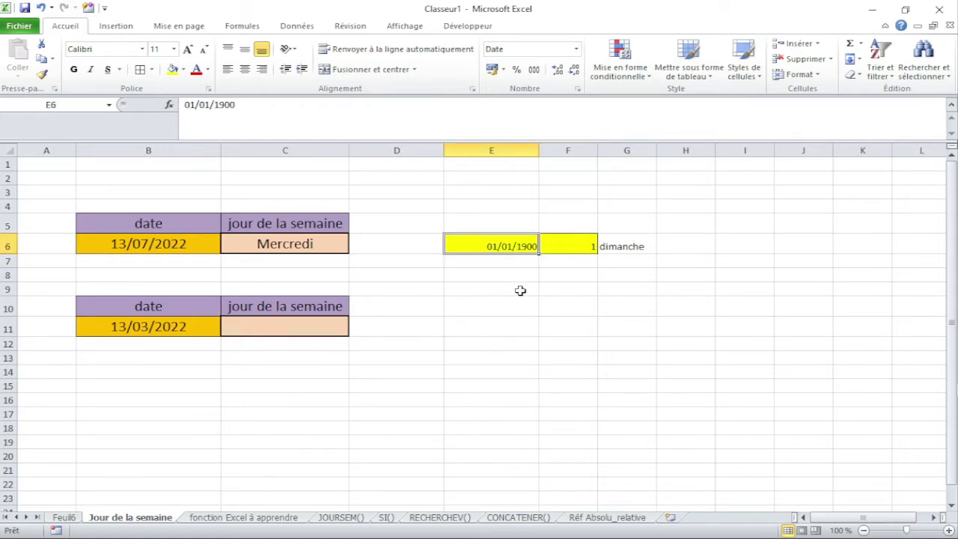
pyautogui.click(514, 277)
pyautogui.write('=')
pyautogui.click(517, 245)
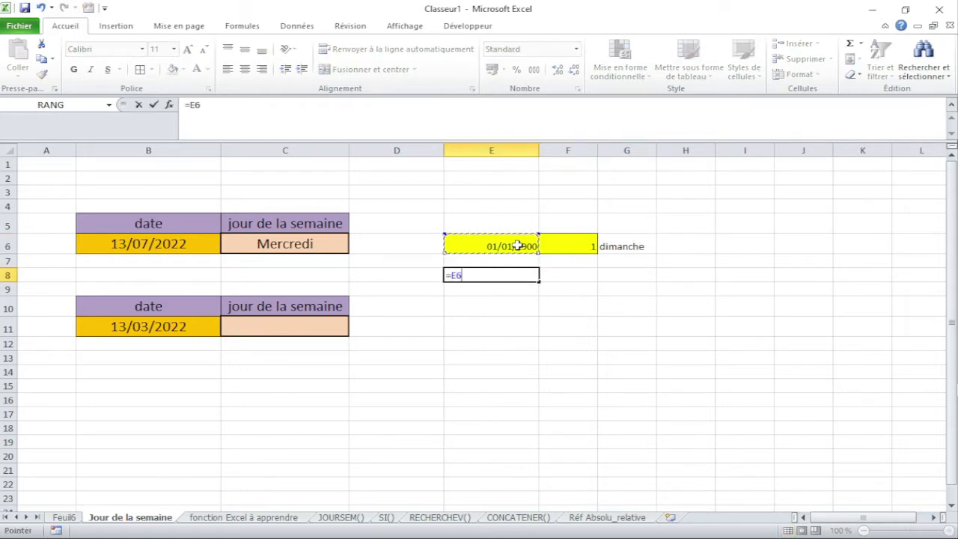
pyautogui.write('-1')
pyautogui.press('Return')
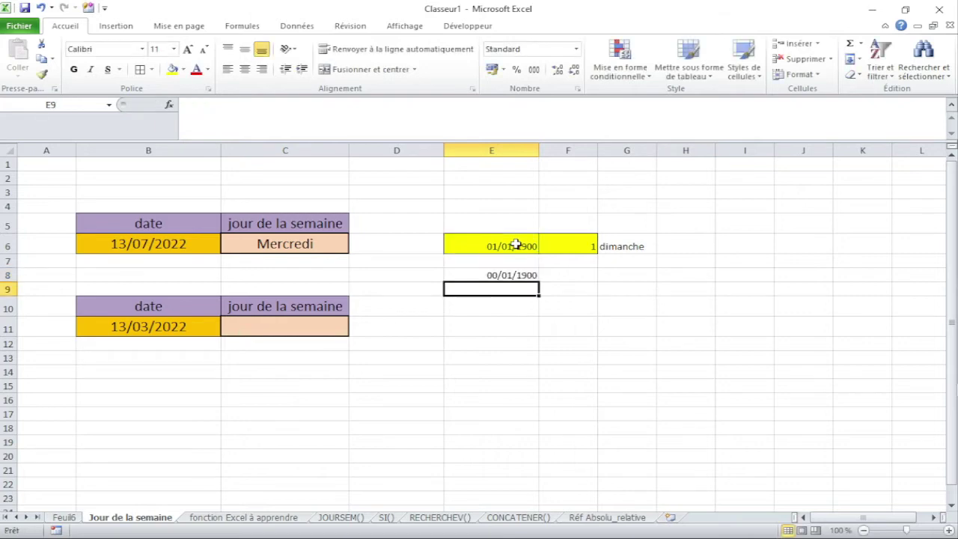
pyautogui.click(495, 277)
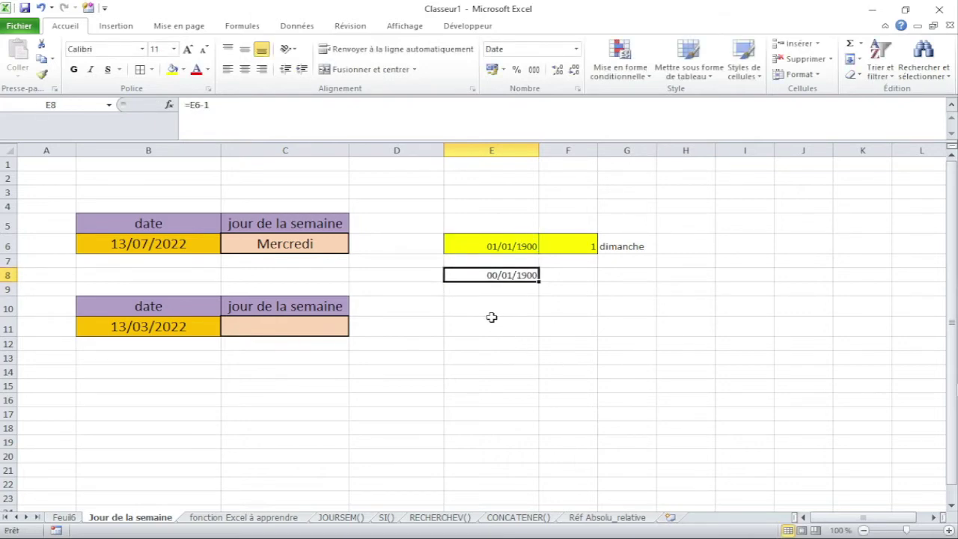
# - Compare the dates in B6 and B11, C11, and the E6/E8 dates with F6's weekday
pyautogui.click(178, 244)
pyautogui.click(199, 328)
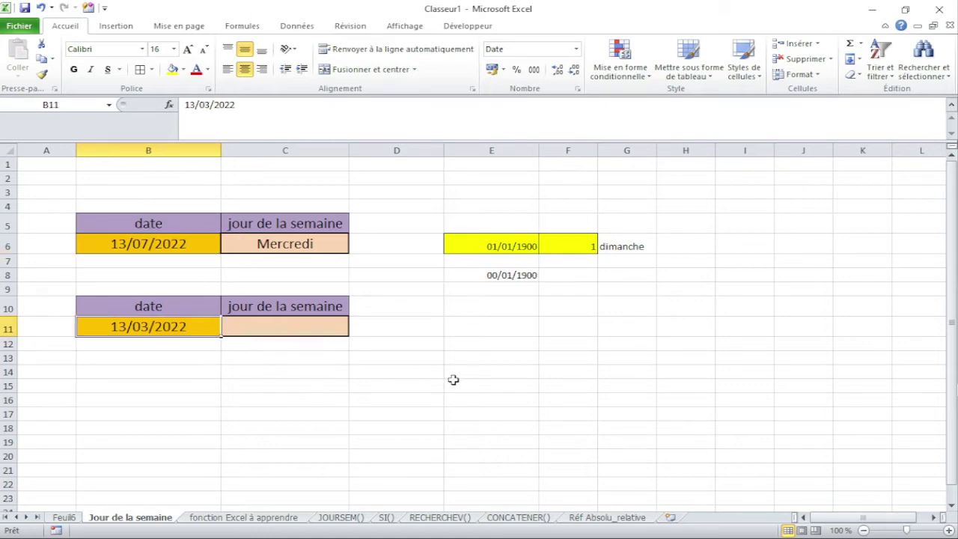
pyautogui.click(315, 330)
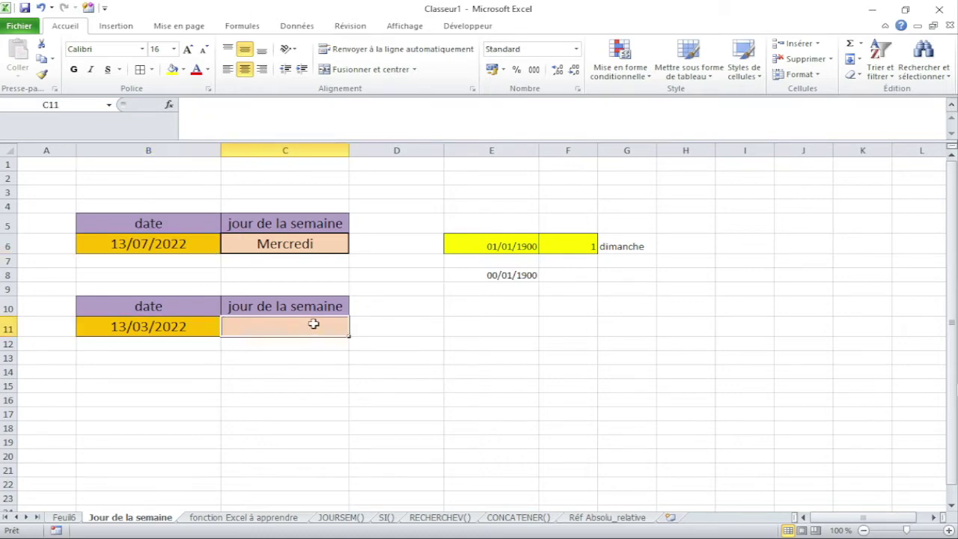
pyautogui.click(517, 274)
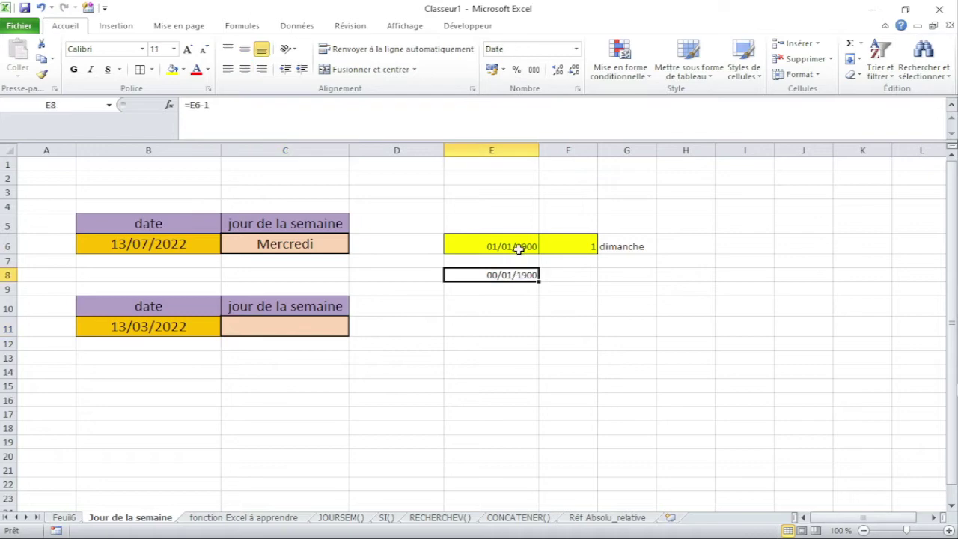
pyautogui.click(519, 247)
pyautogui.click(532, 275)
pyautogui.click(590, 251)
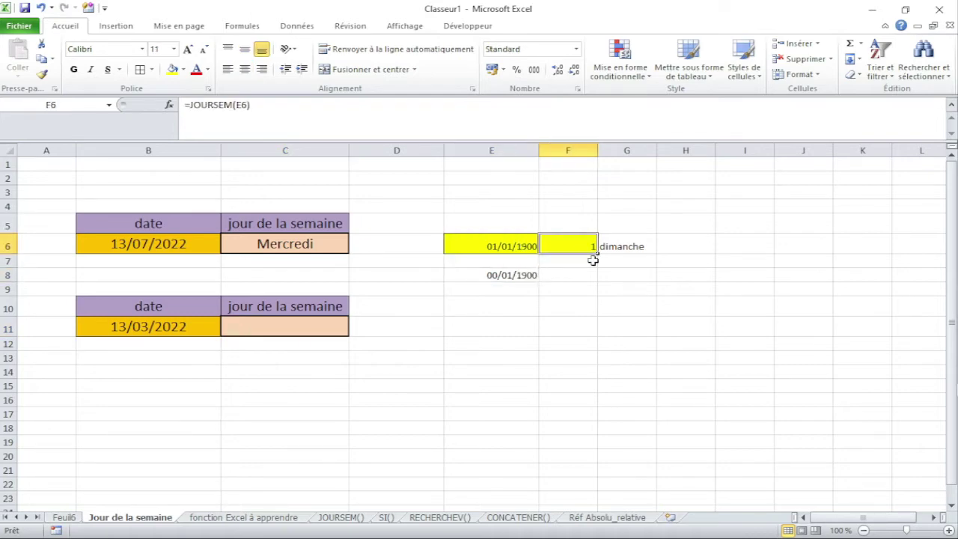
# - Enter 7 in F8 beside day zero, then revisit B6 and C6's weekday formula
pyautogui.click(587, 275)
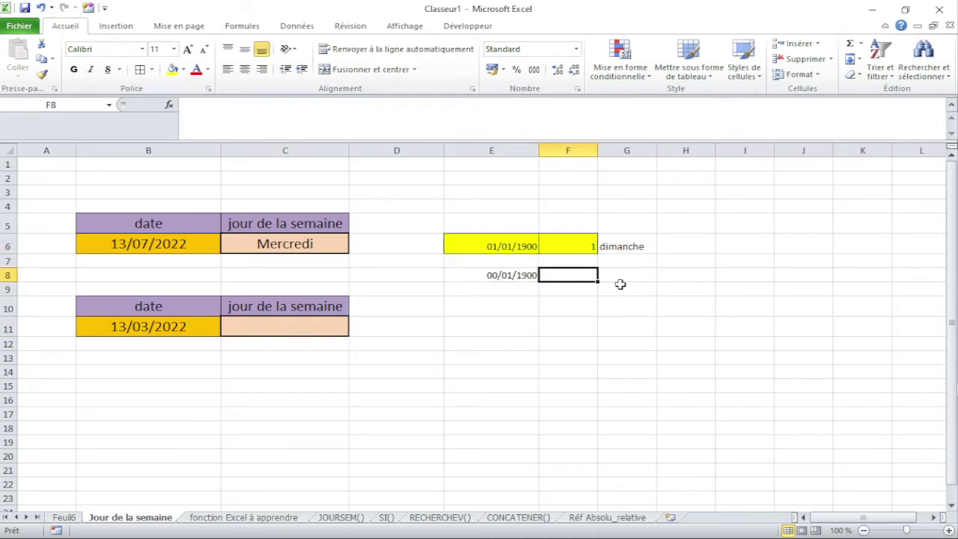
pyautogui.write('7')
pyautogui.press('Return')
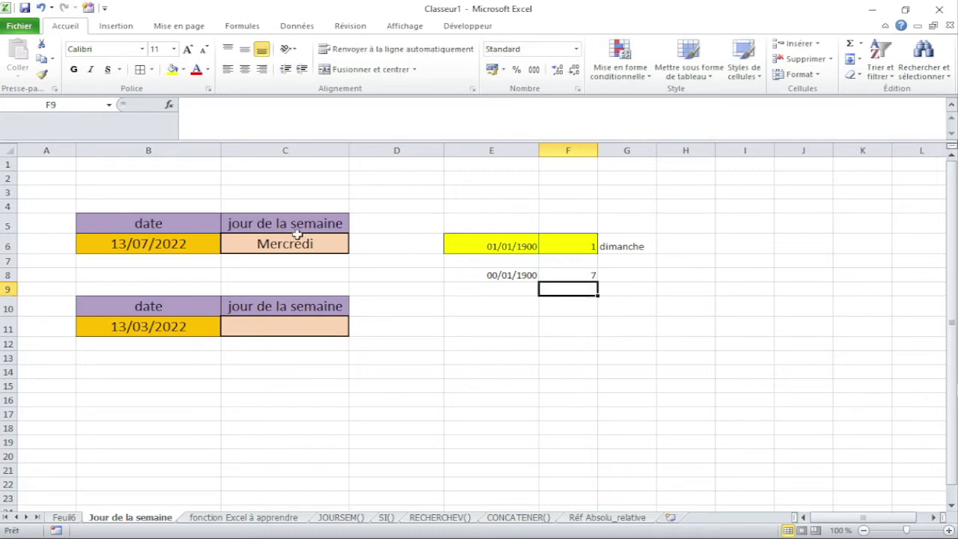
pyautogui.click(292, 247)
pyautogui.click(450, 306)
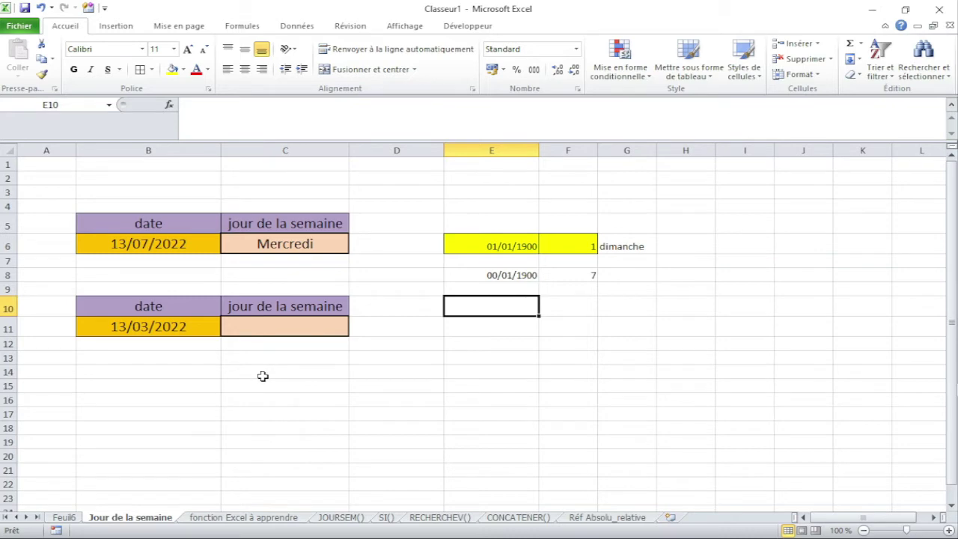
pyautogui.click(186, 236)
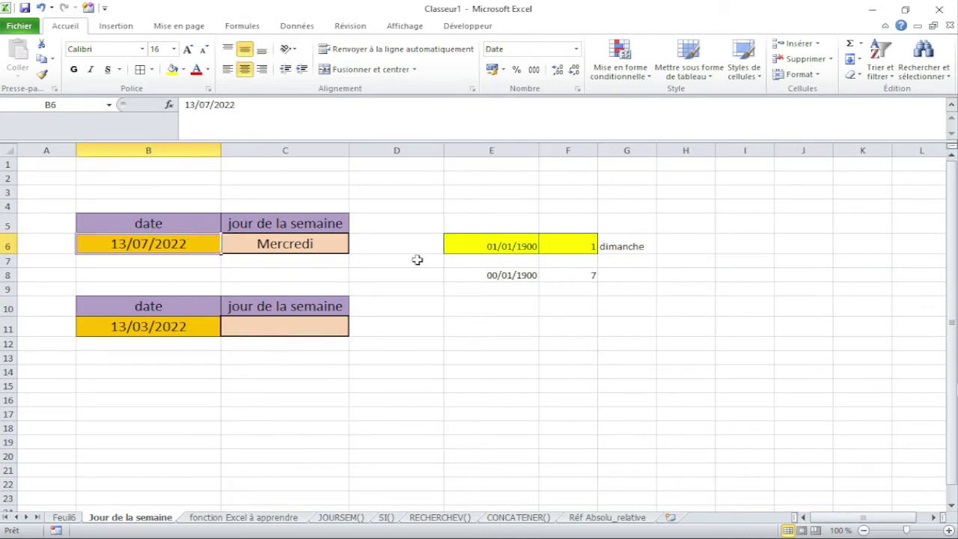
pyautogui.click(315, 245)
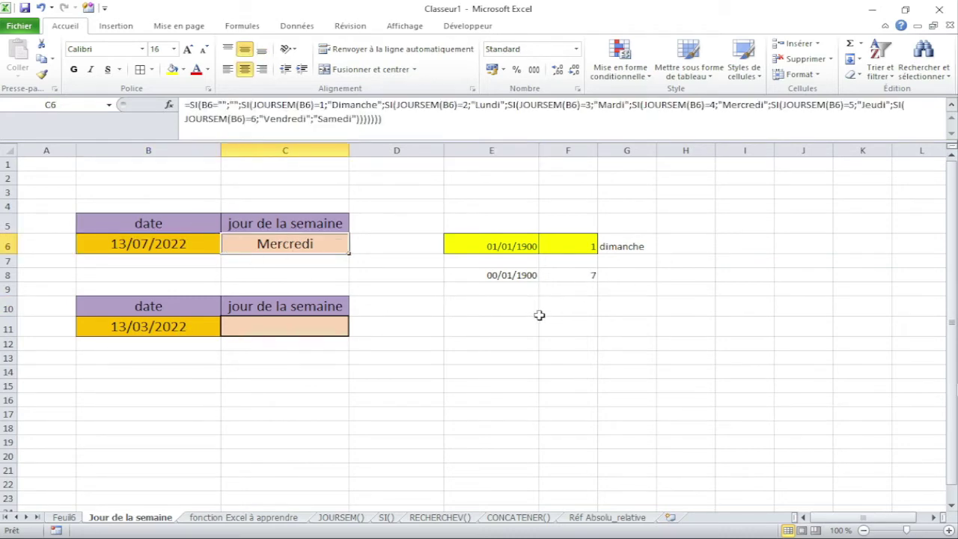
pyautogui.click(516, 312)
# - Reset formatting on E4:I11 with Format Painter and delete the test values
pyautogui.click(509, 192)
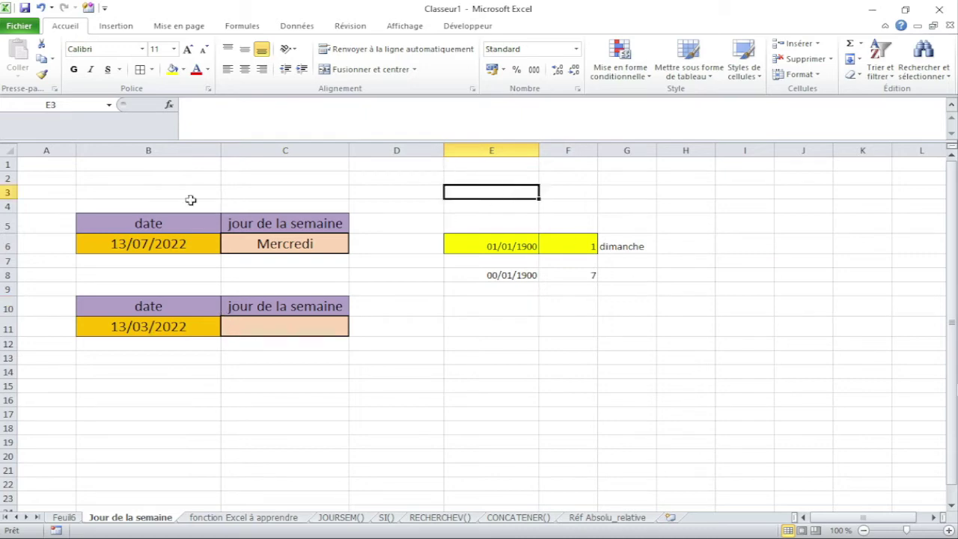
pyautogui.click(42, 73)
pyautogui.moveTo(494, 206)
pyautogui.mouseDown()
pyautogui.moveTo(606, 275)
pyautogui.moveTo(737, 330)
pyautogui.mouseUp()
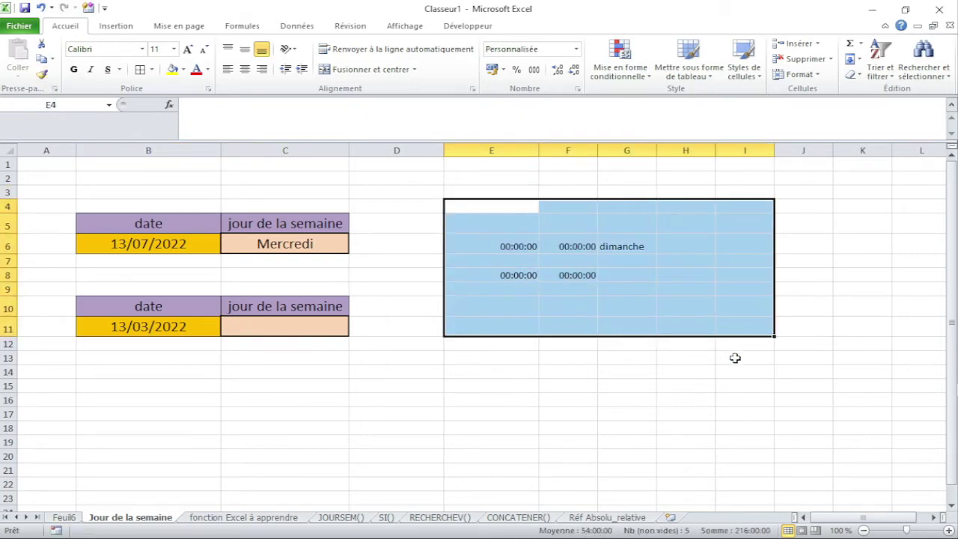
pyautogui.press('Delete')
pyautogui.click(635, 260)
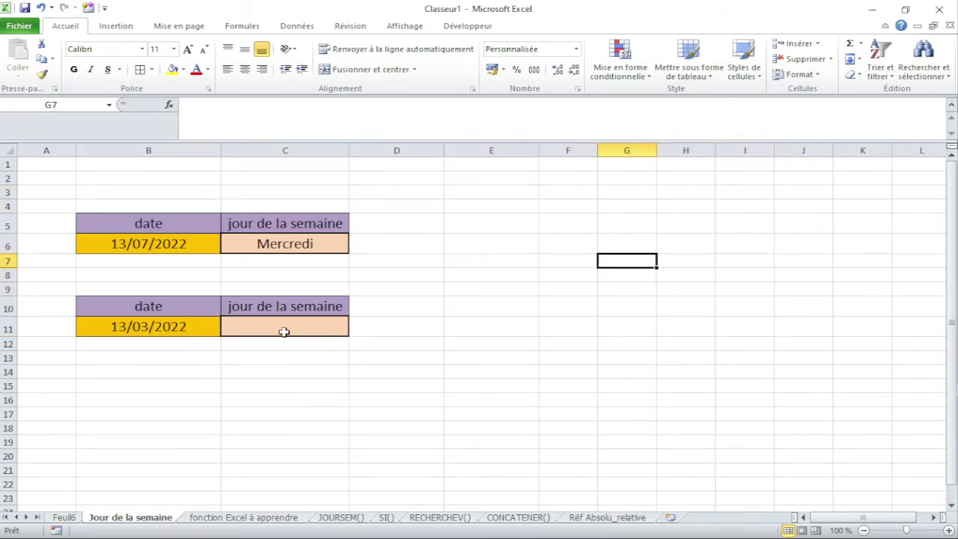
# - Review the nested SI weekday formula in C6 and return to empty C11
pyautogui.click(279, 327)
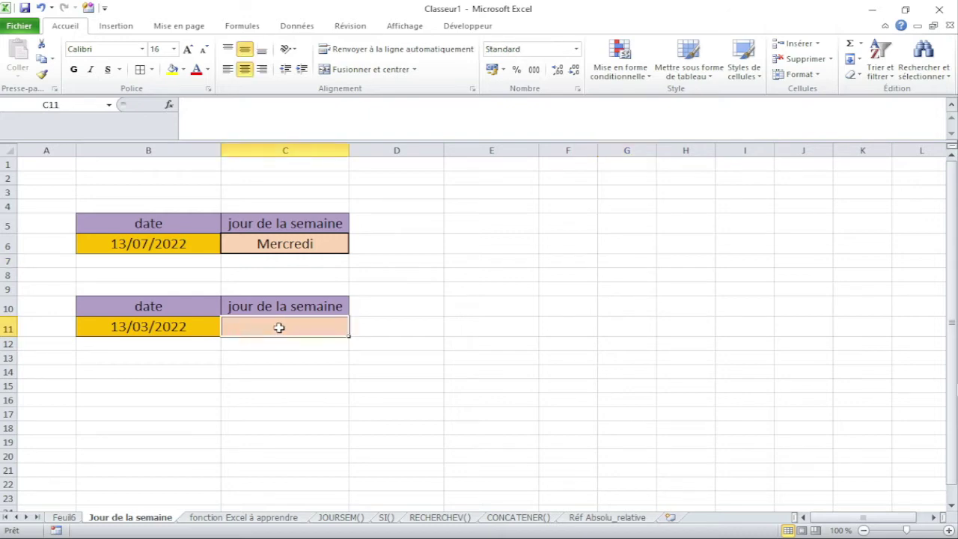
pyautogui.click(296, 275)
pyautogui.click(289, 325)
pyautogui.click(290, 240)
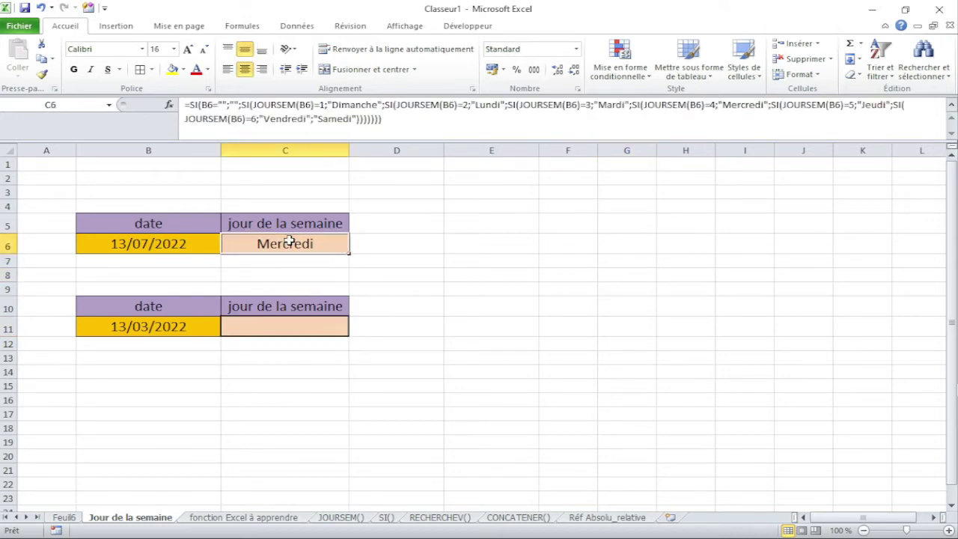
pyautogui.click(484, 347)
pyautogui.click(298, 327)
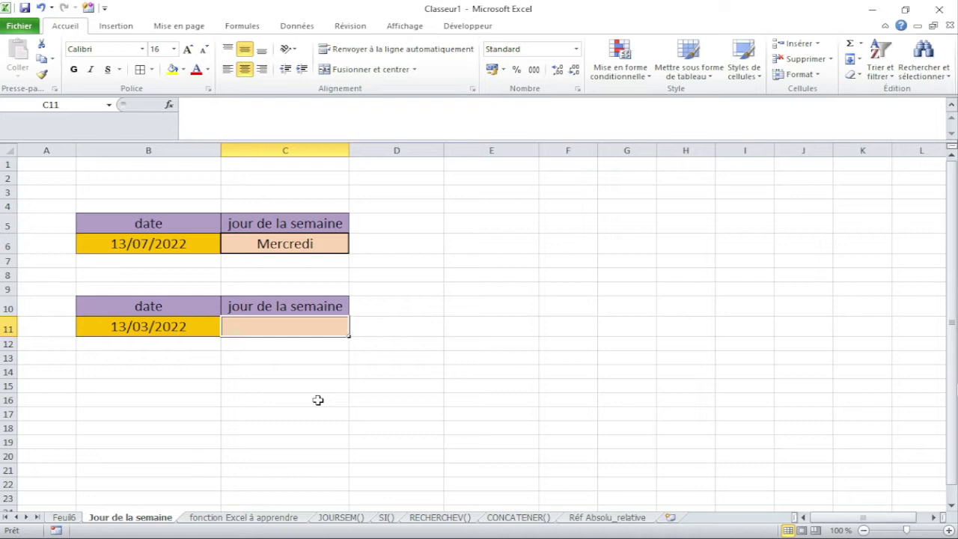
# - Start =RECHERCHEV in C11 from autocomplete, removing the opening parenthesis
pyautogui.write('=r')
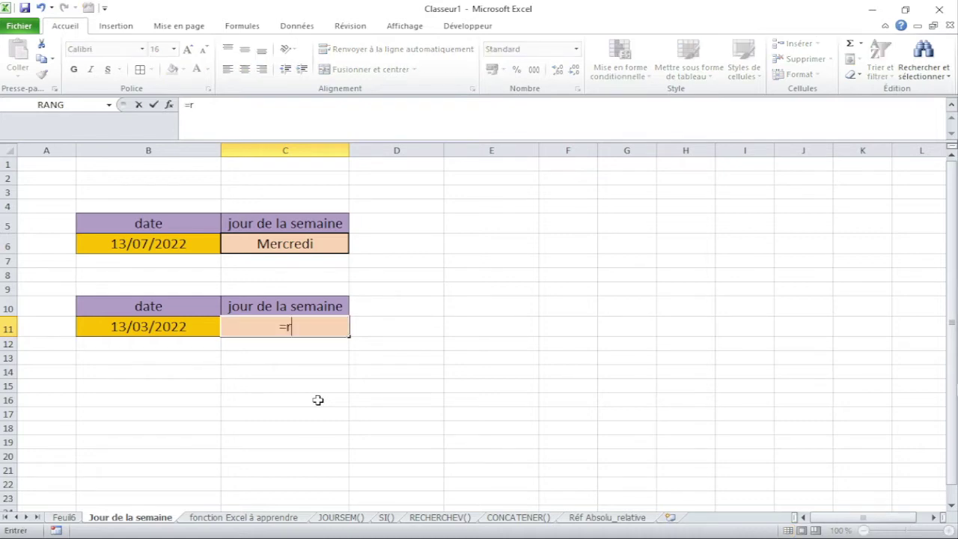
pyautogui.write('ech')
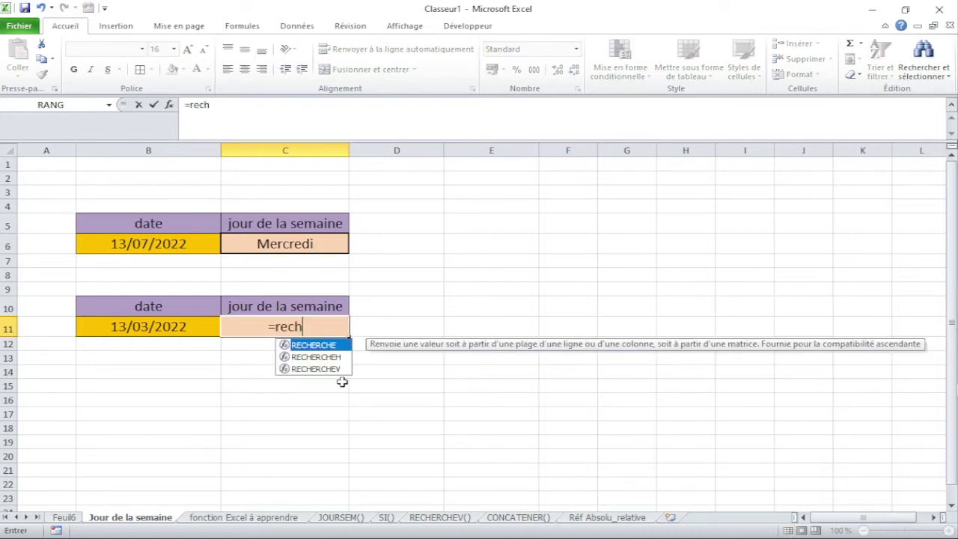
pyautogui.doubleClick(325, 369)
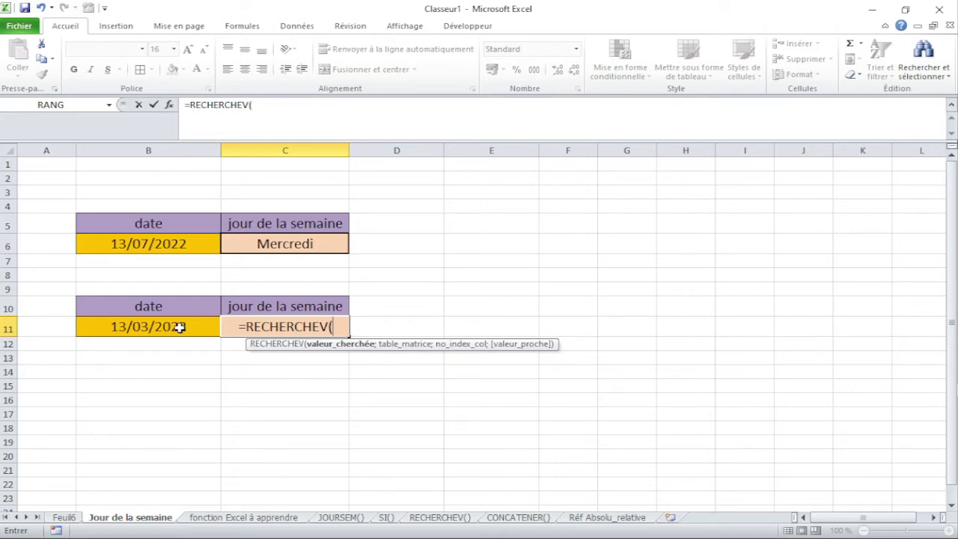
pyautogui.press('BackSpace')
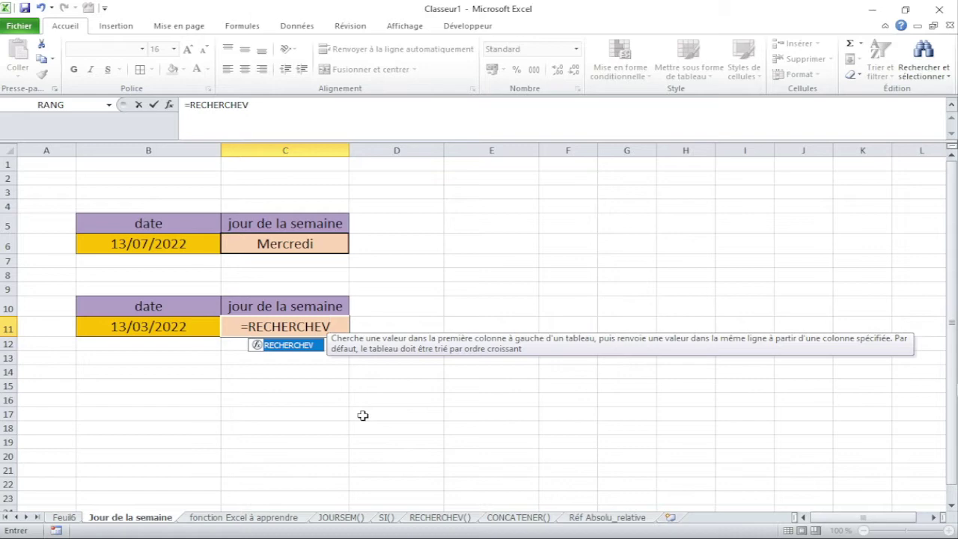
# - Cancel the C11 formula and type 1 and 2 into F3:F4
pyautogui.press('Escape')
pyautogui.click(311, 429)
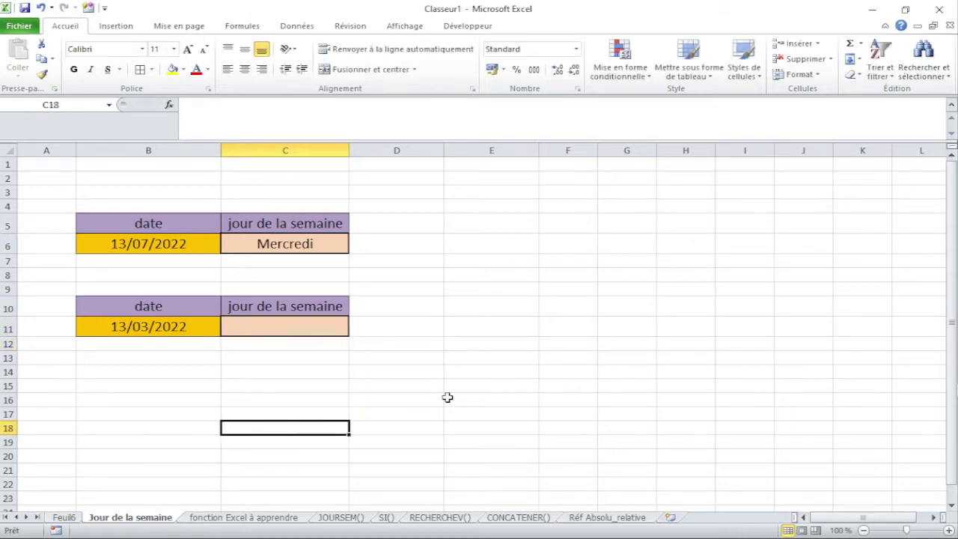
pyautogui.click(590, 193)
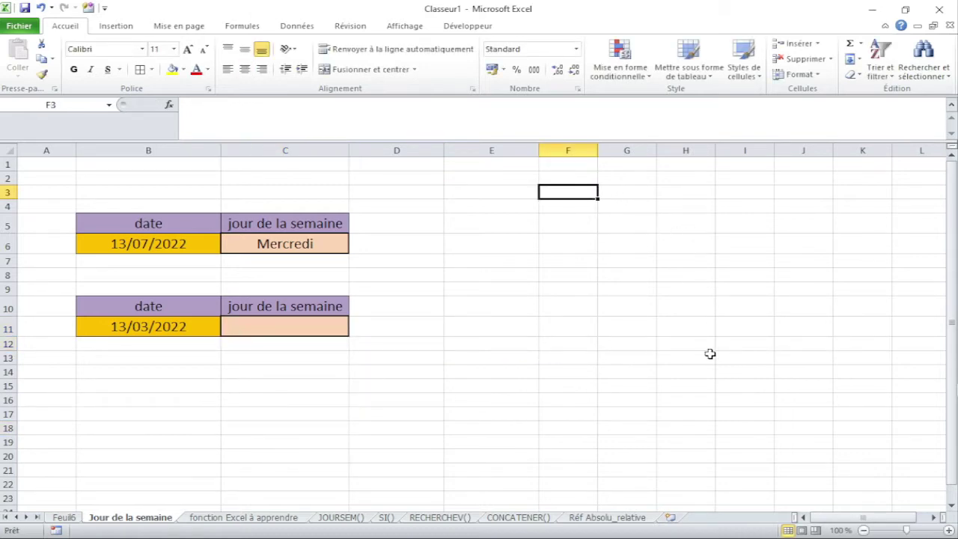
pyautogui.write('1')
pyautogui.press('Return')
pyautogui.write('2')
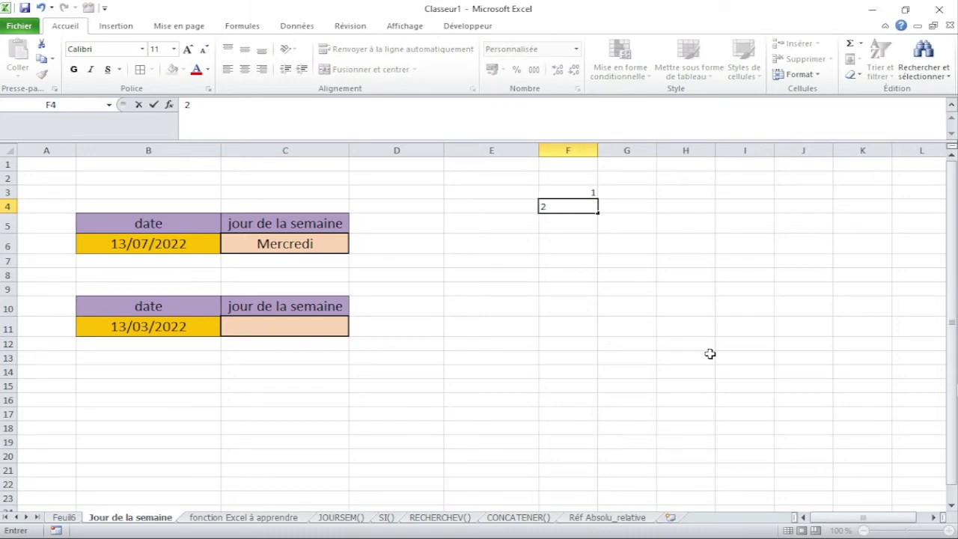
pyautogui.press('Tab')
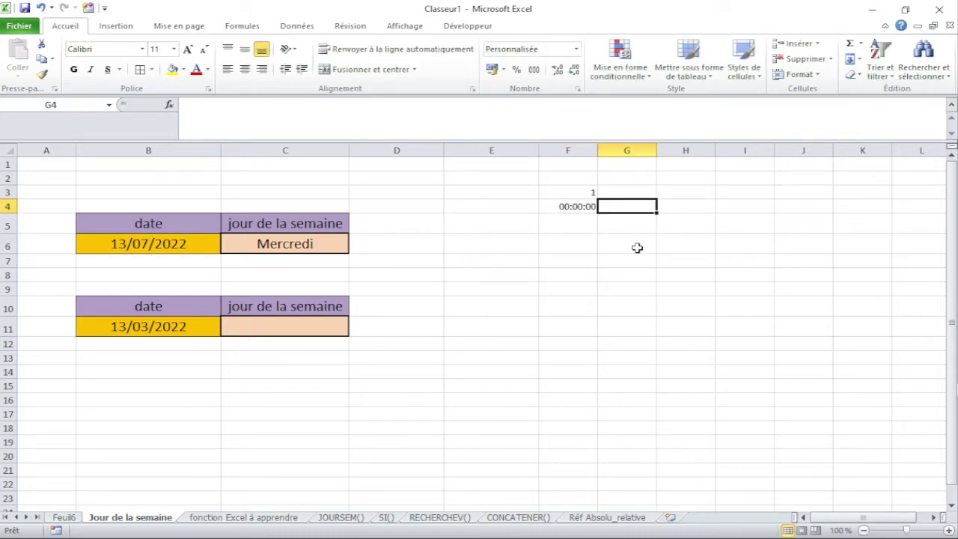
# - Delete the failed numbering from F3:F11 and select G3
pyautogui.moveTo(590, 192); pyautogui.dragTo(599, 307)
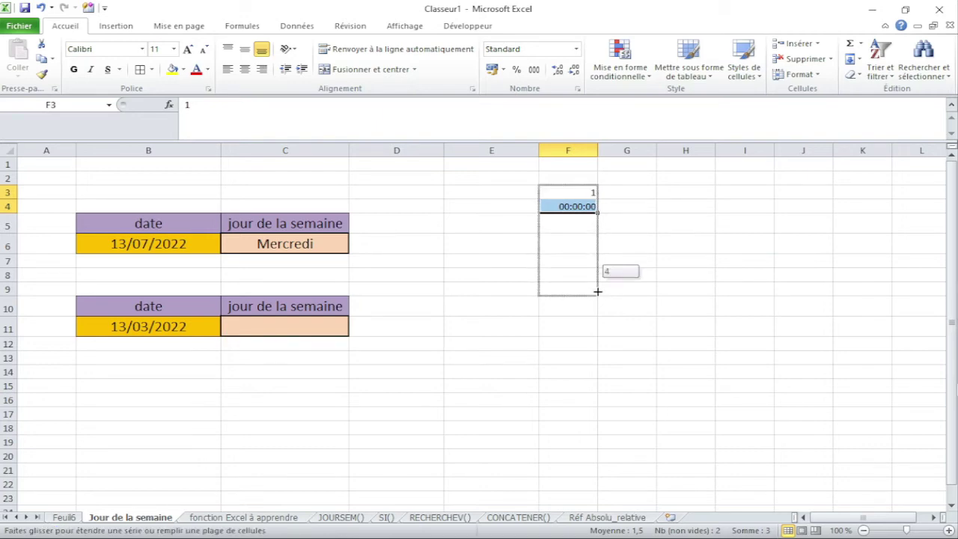
pyautogui.click(584, 207)
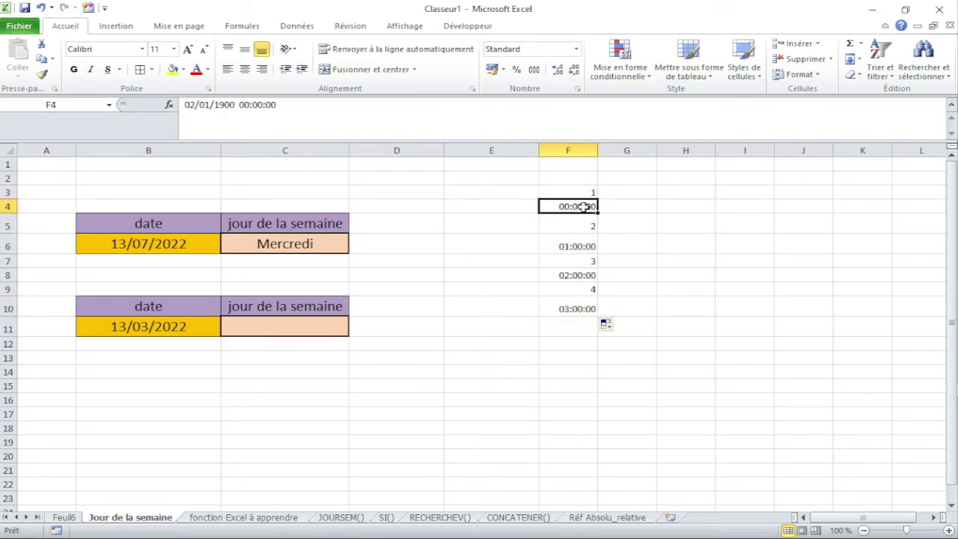
pyautogui.moveTo(585, 193); pyautogui.dragTo(603, 303)
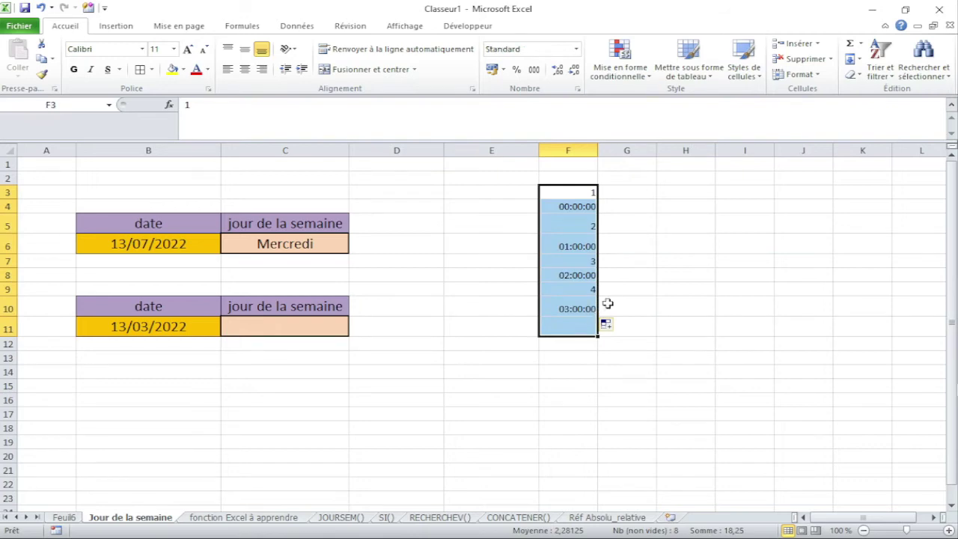
pyautogui.press('Delete')
pyautogui.click(702, 241)
pyautogui.click(621, 196)
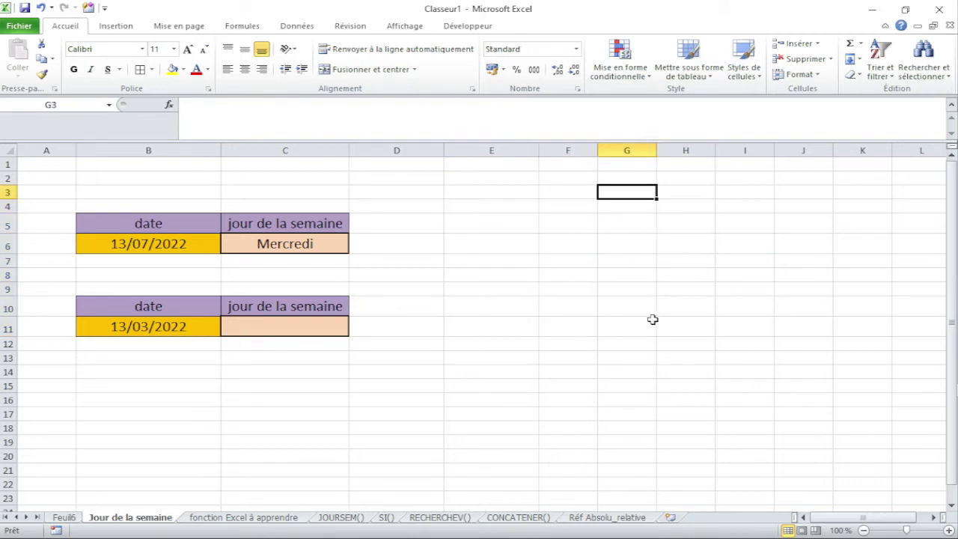
# - Enter 1 in G3 and fill numbers 1 to 7 down G3:G9
pyautogui.write('1')
pyautogui.press('Return')
pyautogui.write('00:00:00')
pyautogui.press('Return')
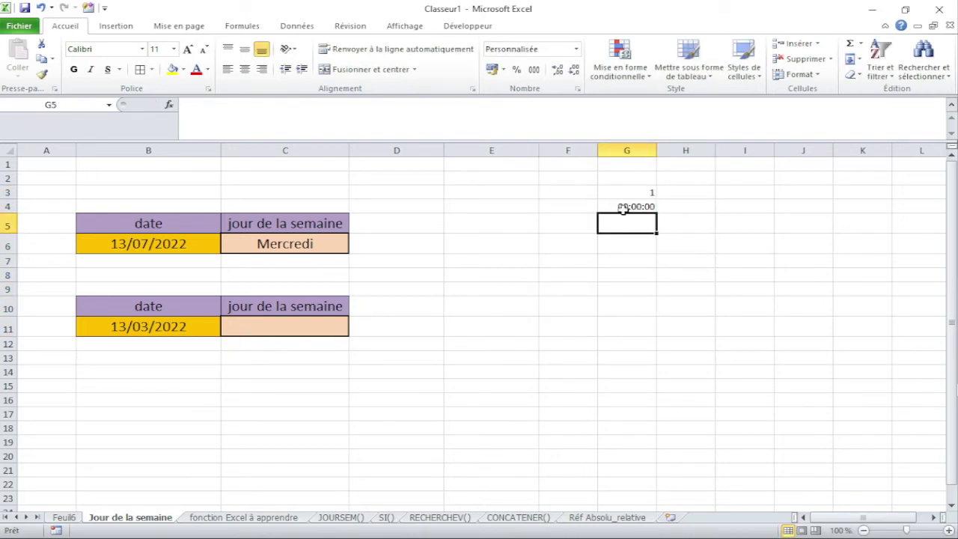
pyautogui.click(645, 192)
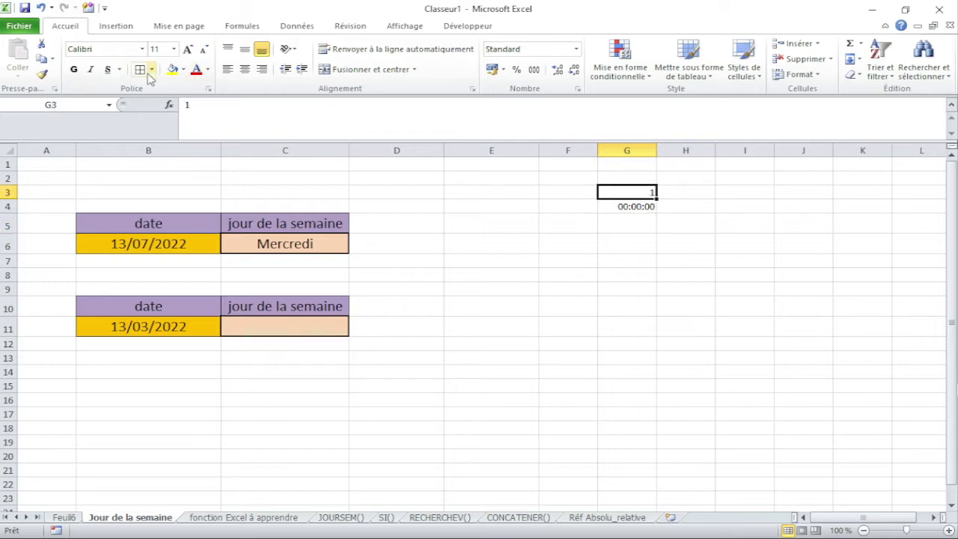
pyautogui.click(44, 75)
pyautogui.click(650, 206)
pyautogui.moveTo(648, 197); pyautogui.dragTo(659, 293)
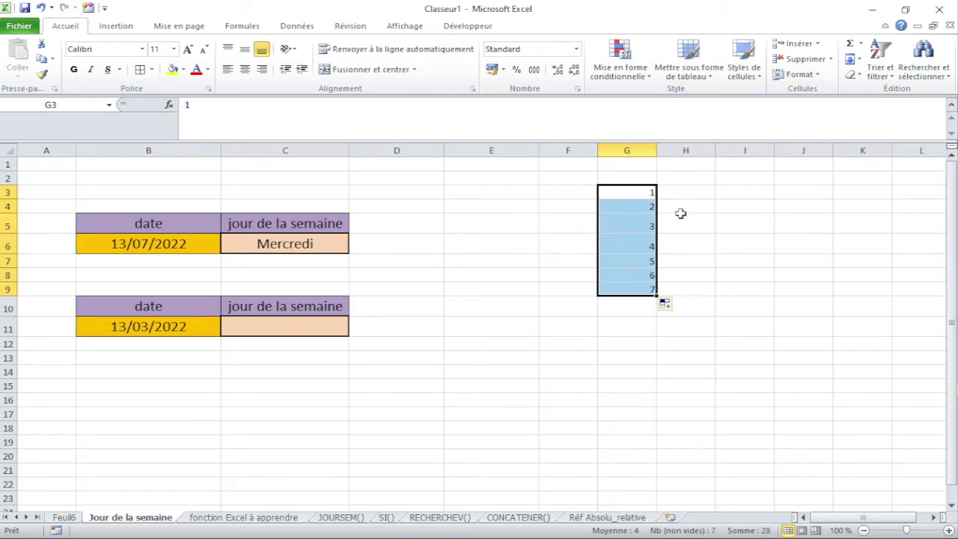
pyautogui.click(668, 291)
# - Type Dimanche in H3, fill Lundi through Samedi to H9, and select G3:H9
pyautogui.click(678, 192)
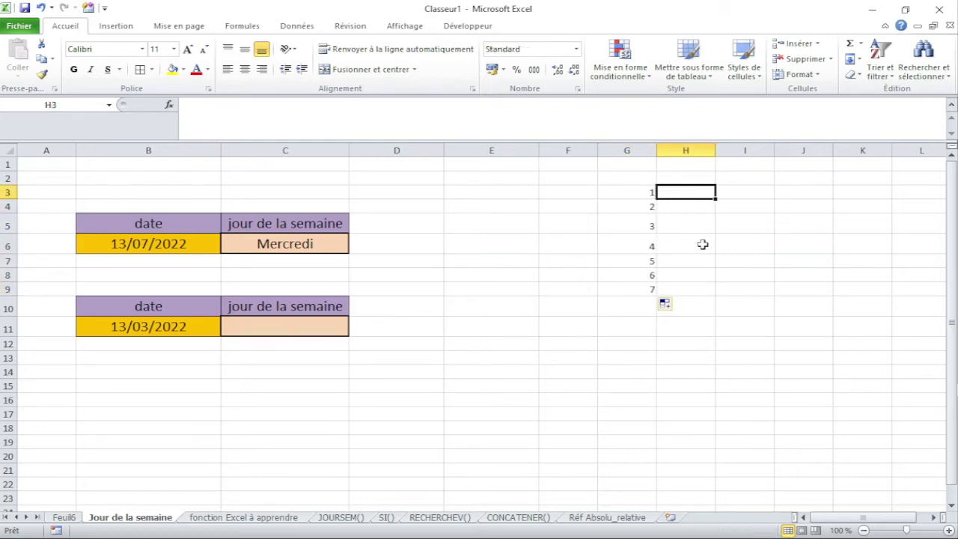
pyautogui.write('D')
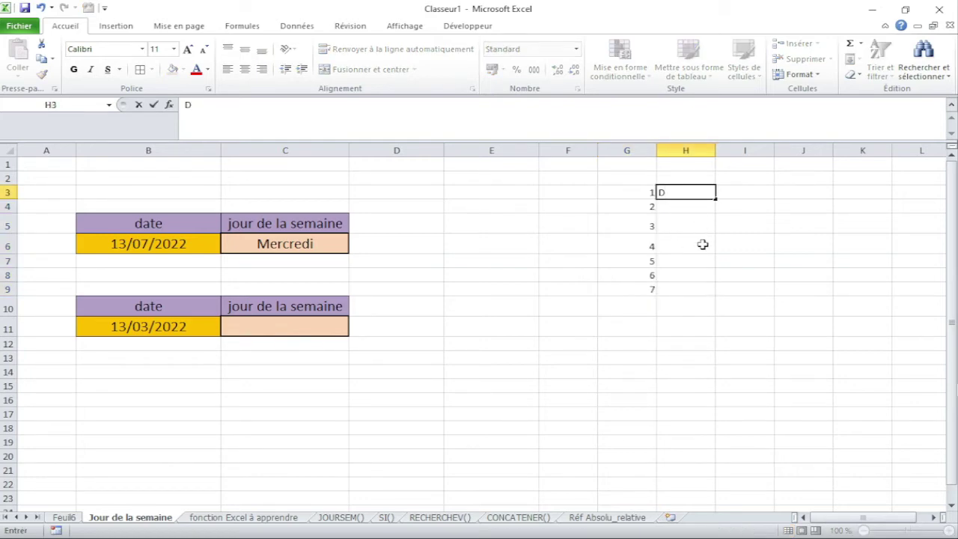
pyautogui.write('imanche')
pyautogui.press('Return')
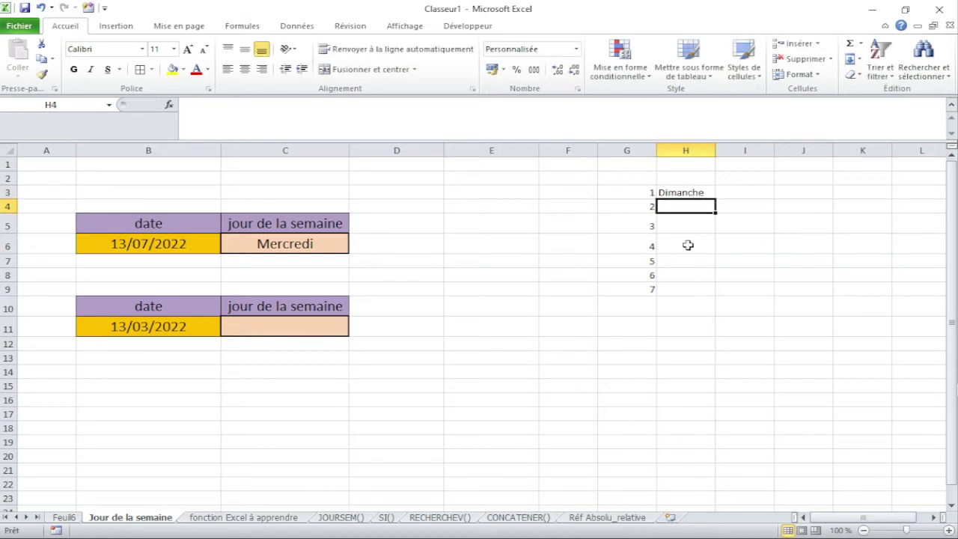
pyautogui.click(696, 193)
pyautogui.moveTo(716, 200); pyautogui.dragTo(722, 295)
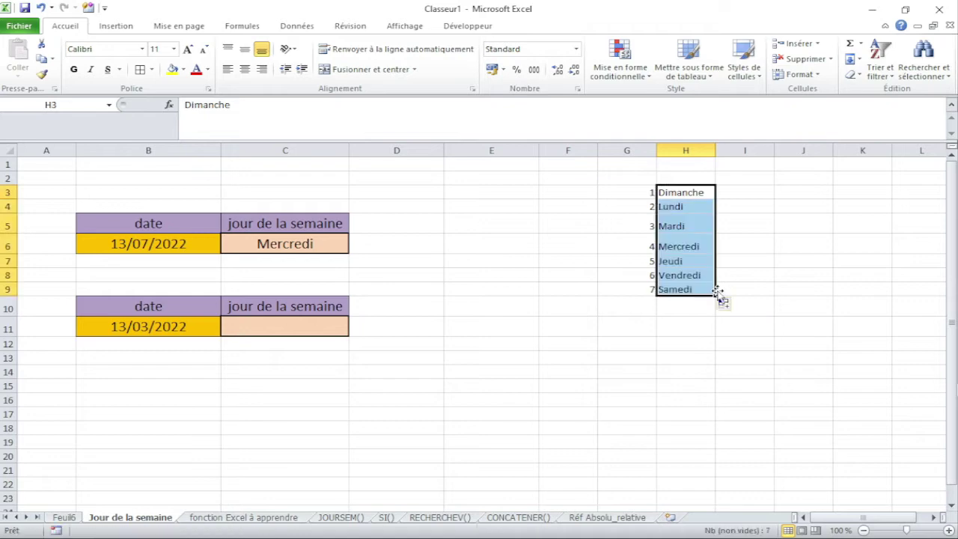
pyautogui.click(704, 225)
pyautogui.moveTo(646, 196); pyautogui.dragTo(678, 290)
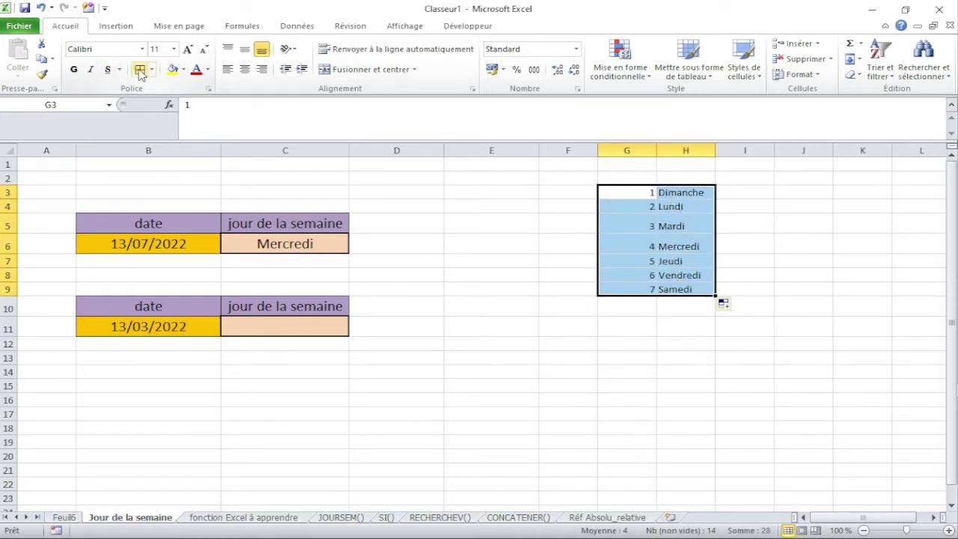
# - Enter =JOURSEM(B11) in F3, returning 1 for 13/03/2022
pyautogui.click(587, 263)
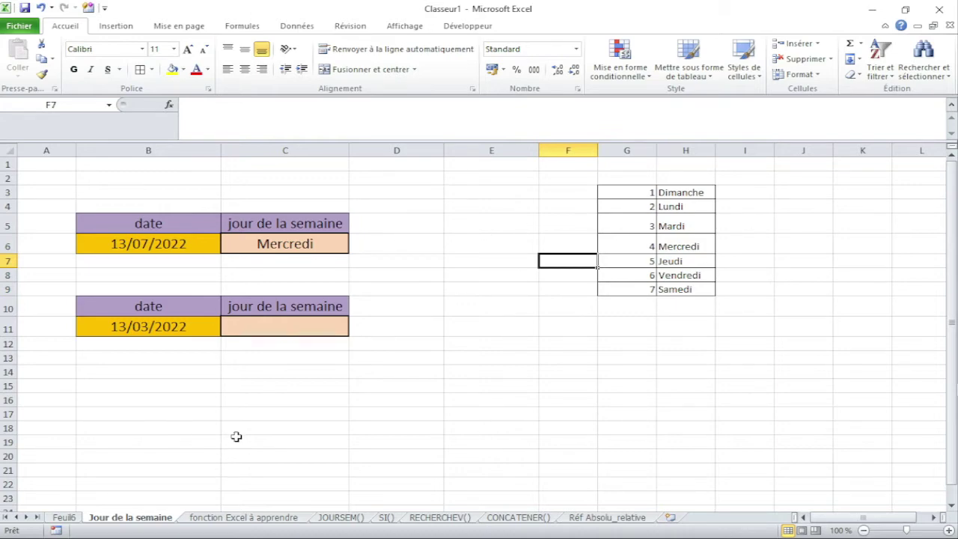
pyautogui.click(575, 197)
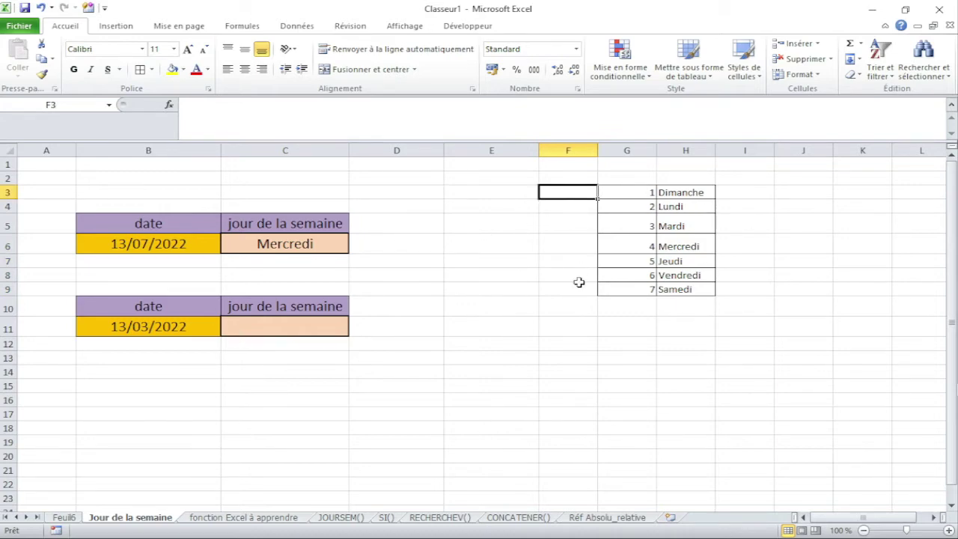
pyautogui.write('=jou')
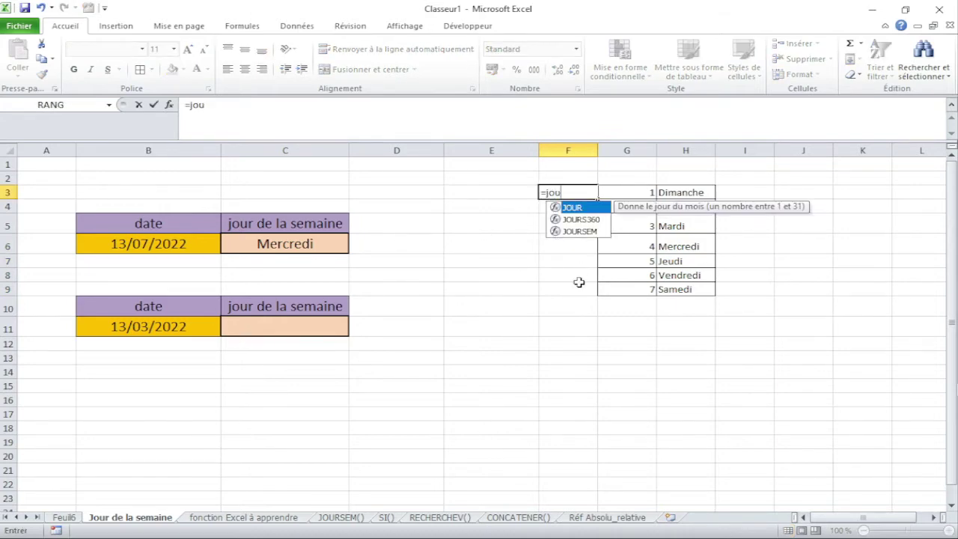
pyautogui.write('r')
pyautogui.doubleClick(577, 232)
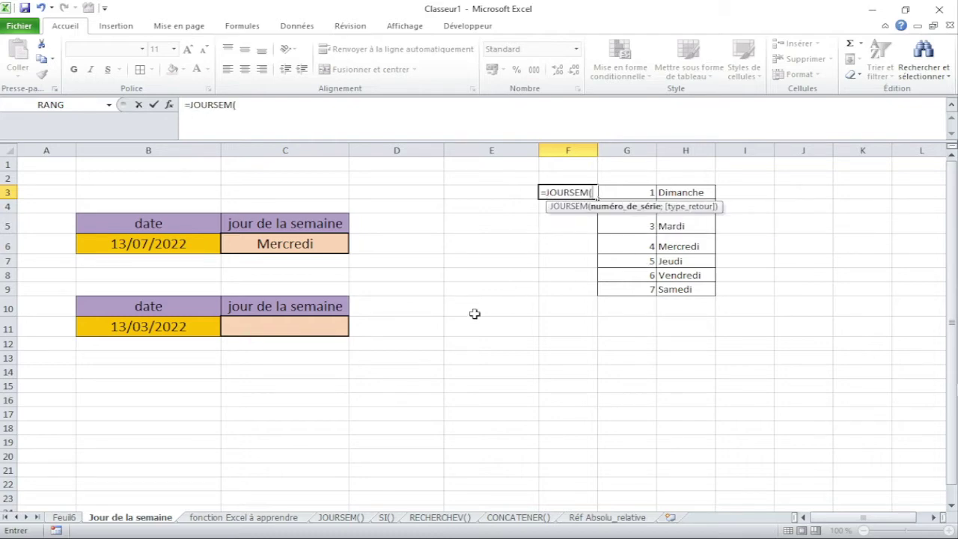
pyautogui.click(147, 329)
pyautogui.press('Return')
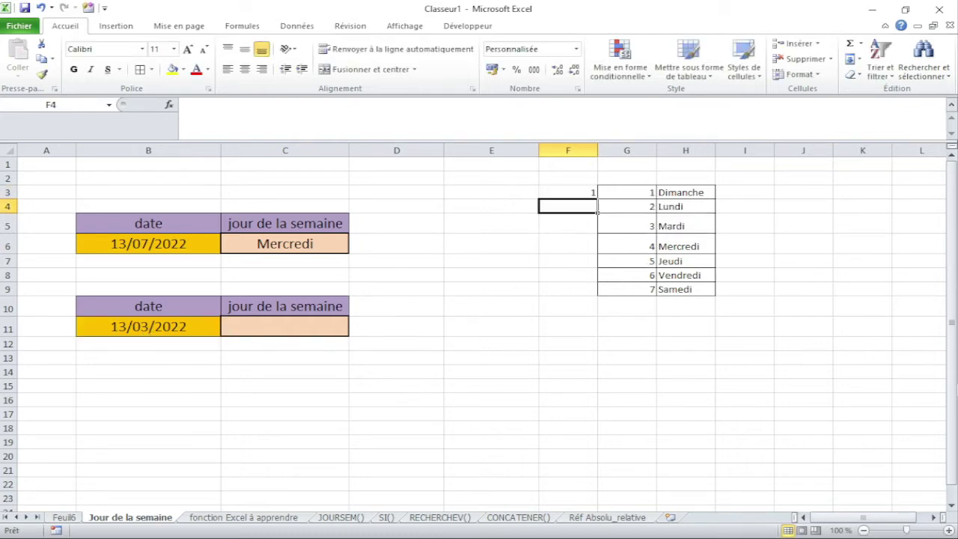
pyautogui.click(573, 193)
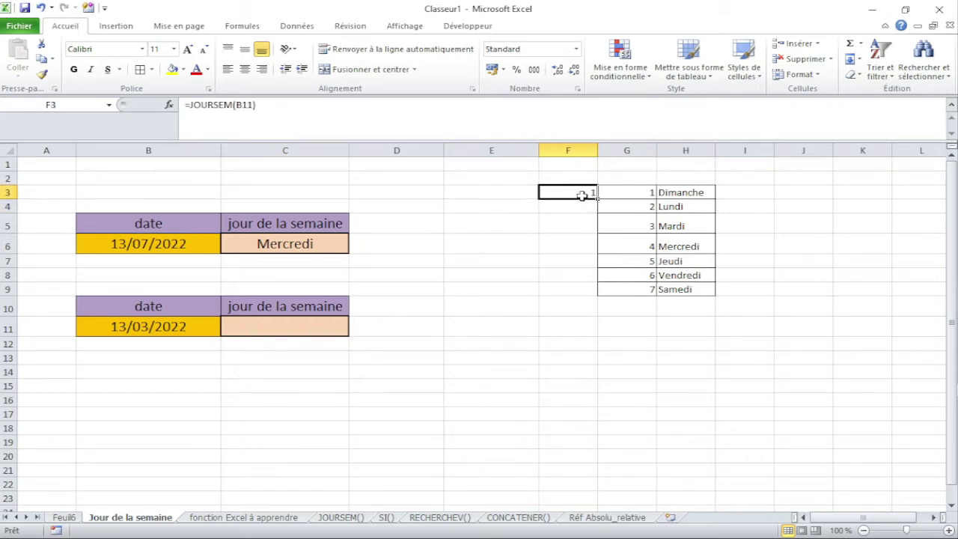
pyautogui.moveTo(629, 198); pyautogui.dragTo(678, 291)
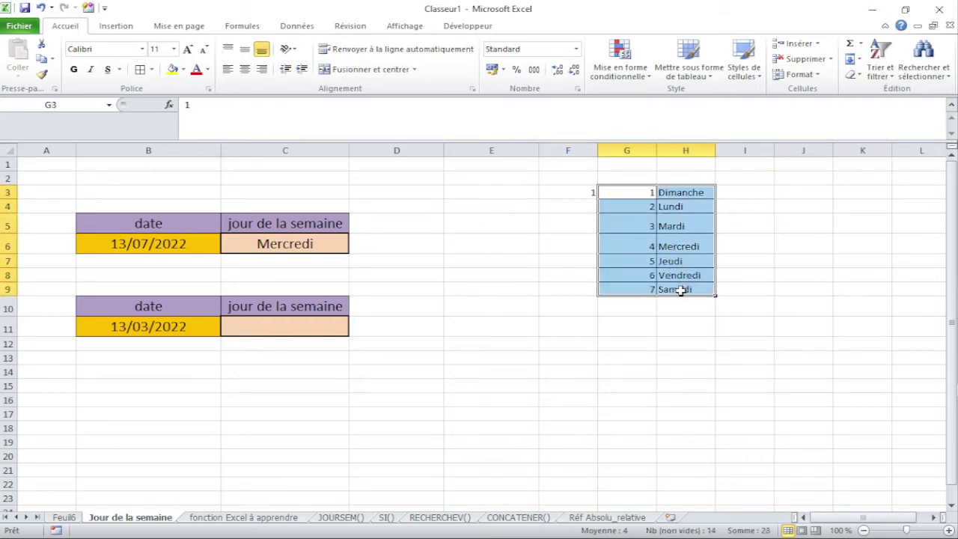
pyautogui.click(633, 177)
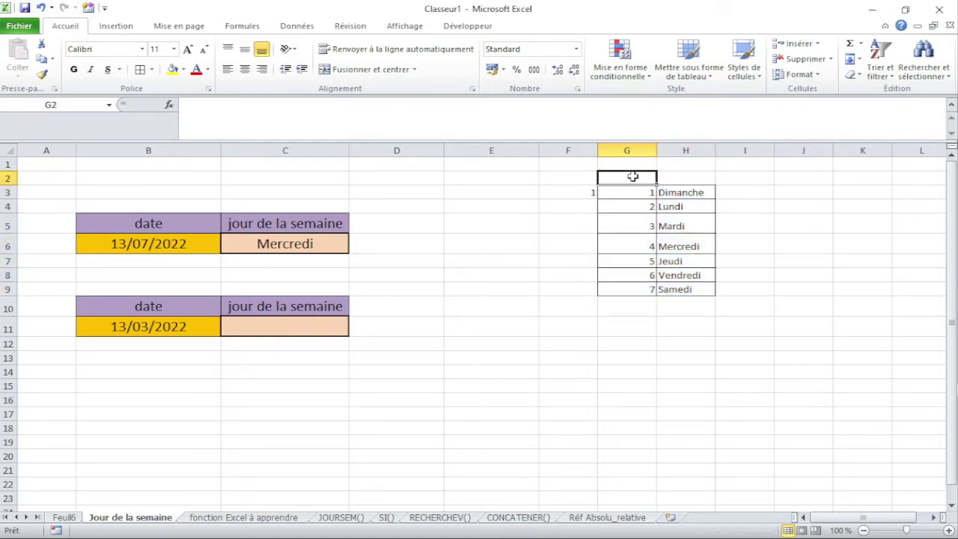
# - Type 'colone 1' in G2 and fill it right to make 'colone 2' in H2
pyautogui.write('colone')
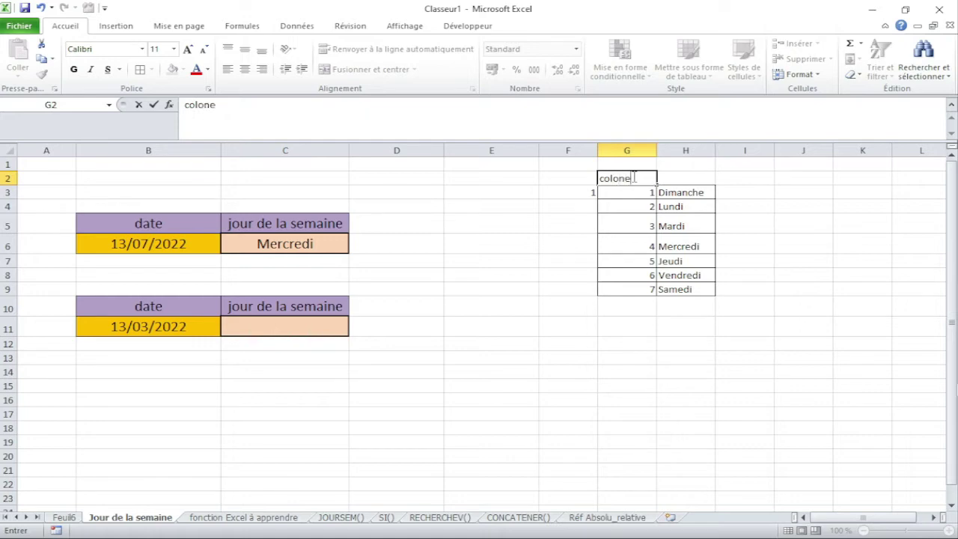
pyautogui.write(' 1')
pyautogui.press('Return')
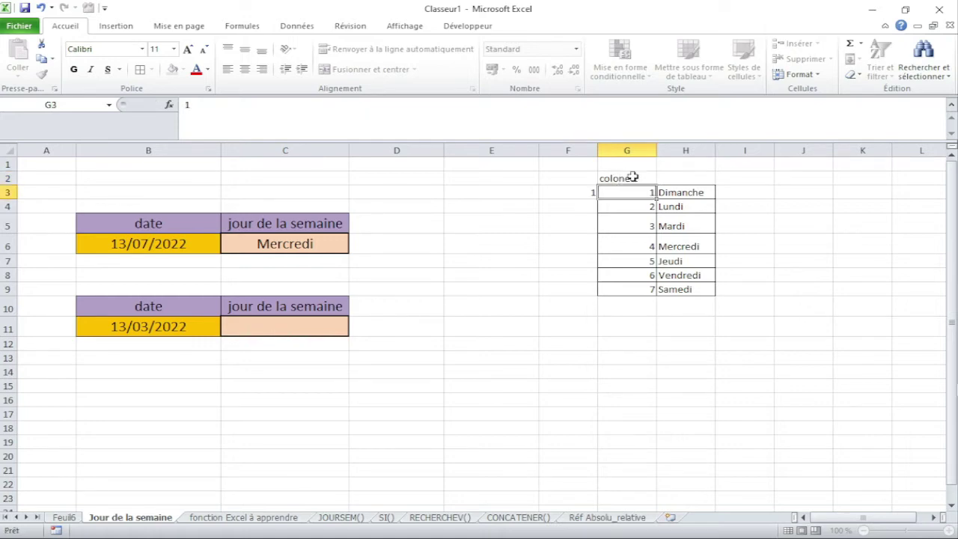
pyautogui.click(633, 178)
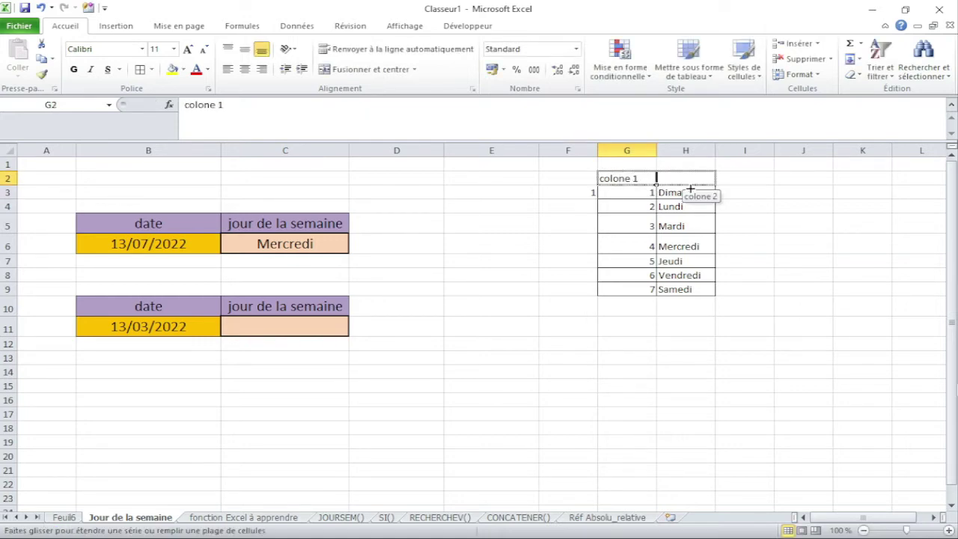
pyautogui.moveTo(658, 185); pyautogui.dragTo(693, 183)
pyautogui.click(816, 219)
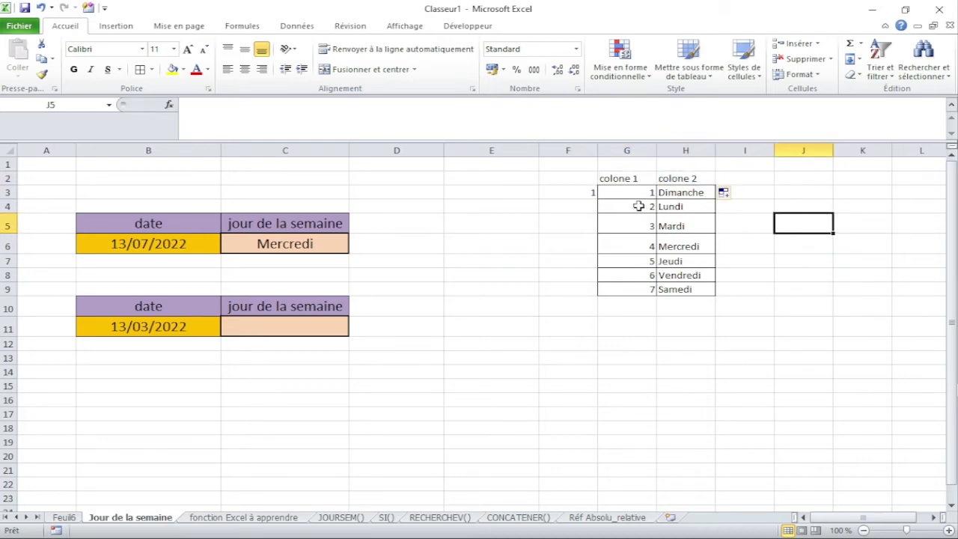
# - Review F3's formula alongside the lookup table G3:H9 and column H
pyautogui.click(571, 192)
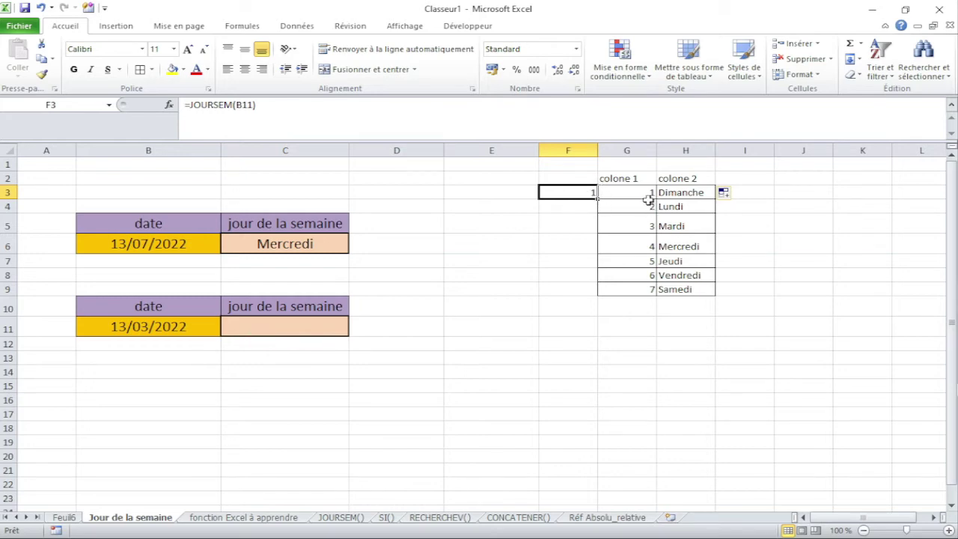
pyautogui.moveTo(637, 192); pyautogui.dragTo(698, 290)
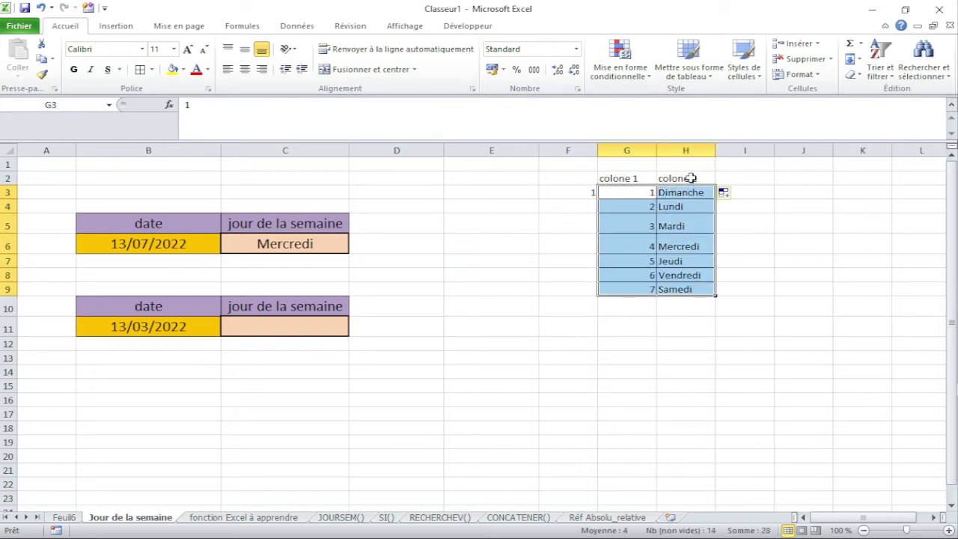
pyautogui.click(689, 178)
pyautogui.click(688, 150)
pyautogui.click(647, 197)
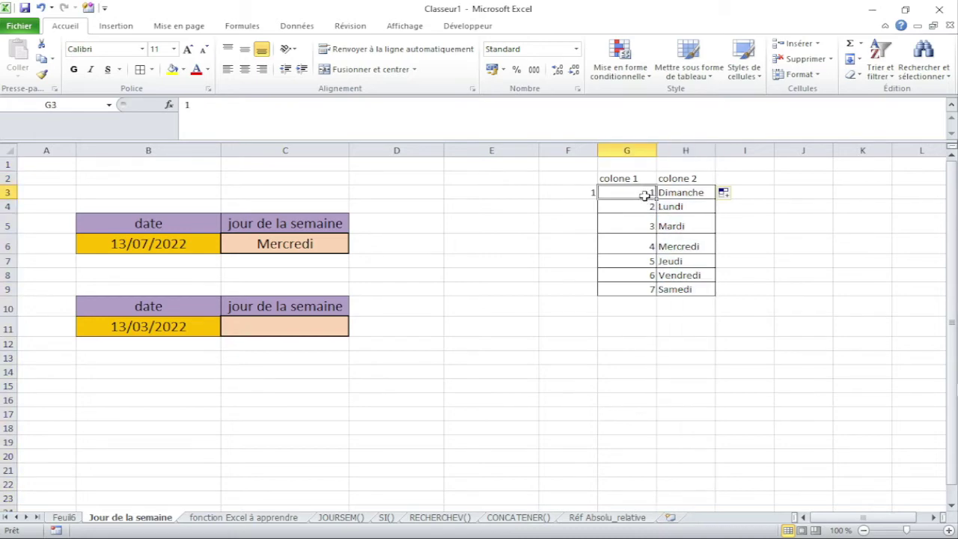
pyautogui.click(689, 150)
pyautogui.click(695, 177)
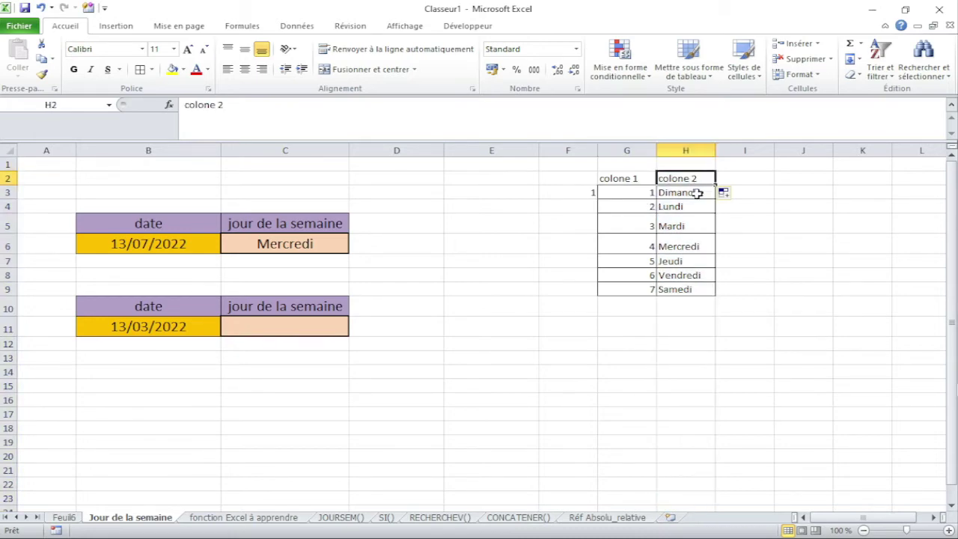
pyautogui.click(693, 191)
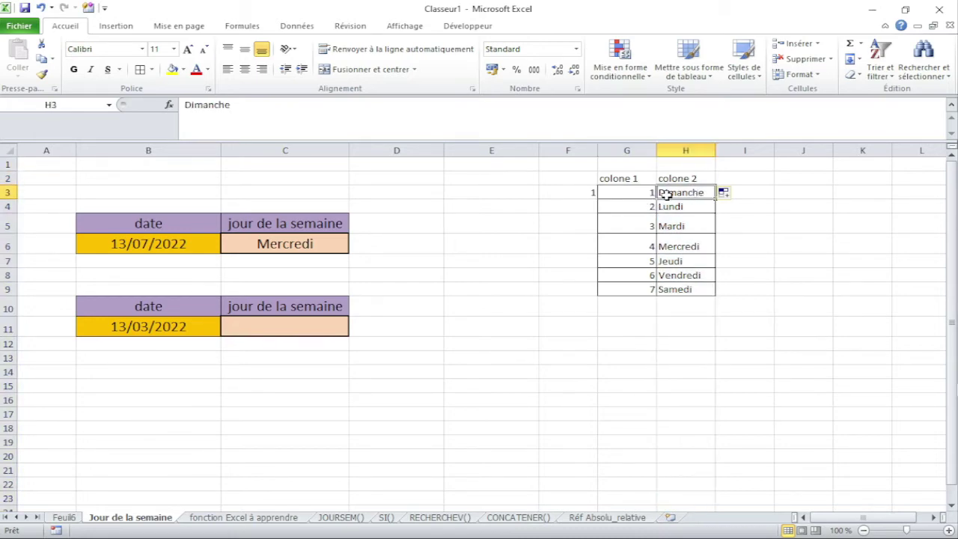
pyautogui.click(584, 191)
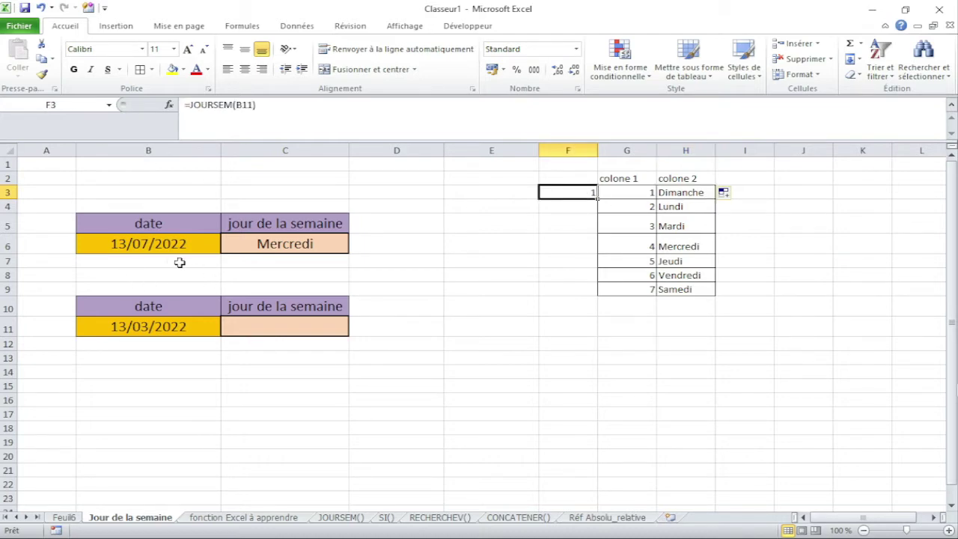
# - Change the B6 date to 14/07/2022 so C6 shows Jeudi
pyautogui.click(160, 245)
pyautogui.doubleClick(127, 244)
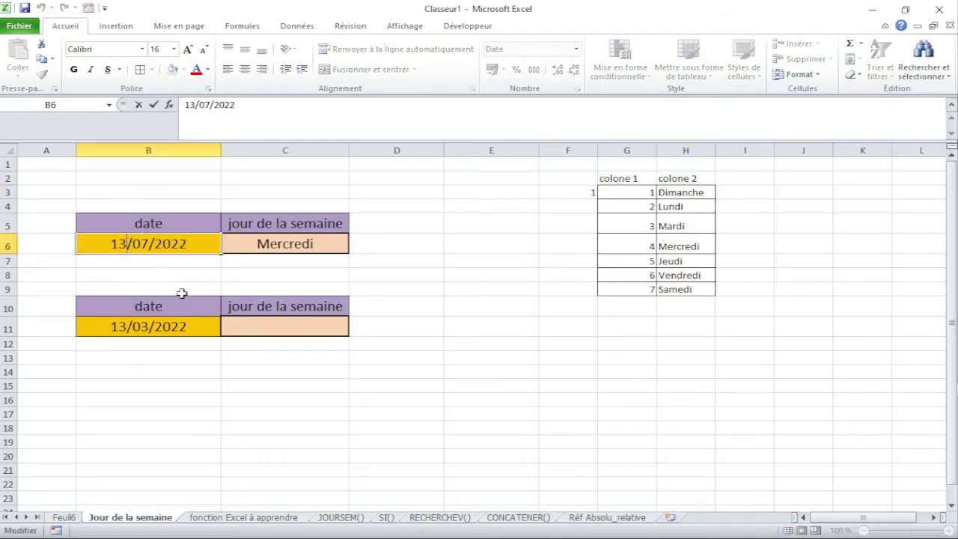
pyautogui.press('BackSpace')
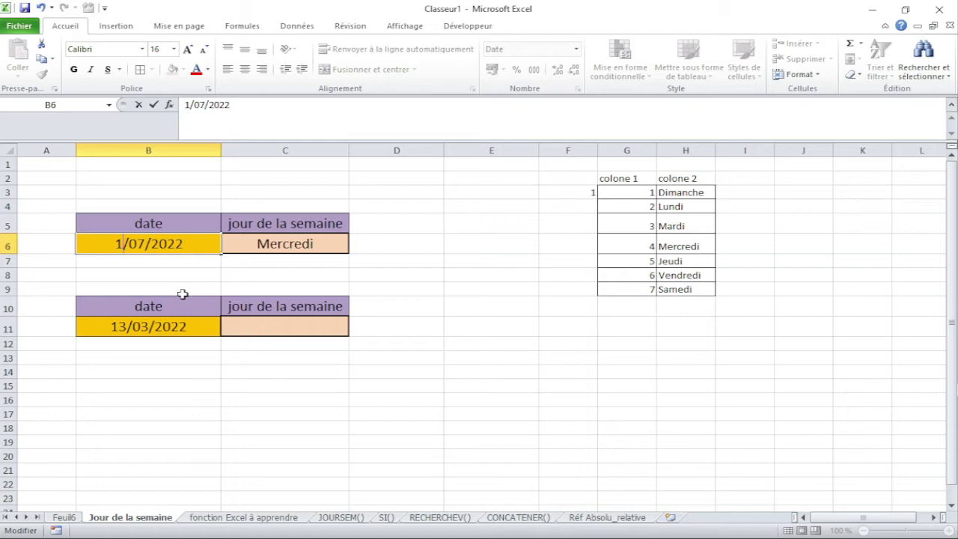
pyautogui.write('4')
pyautogui.press('Return')
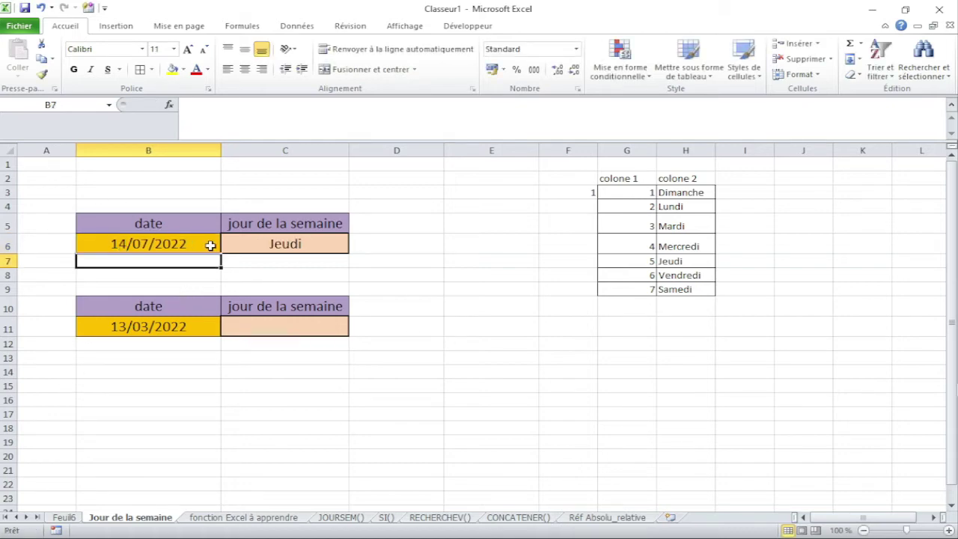
pyautogui.click(183, 244)
pyautogui.write('=JOURSEM(B11)')
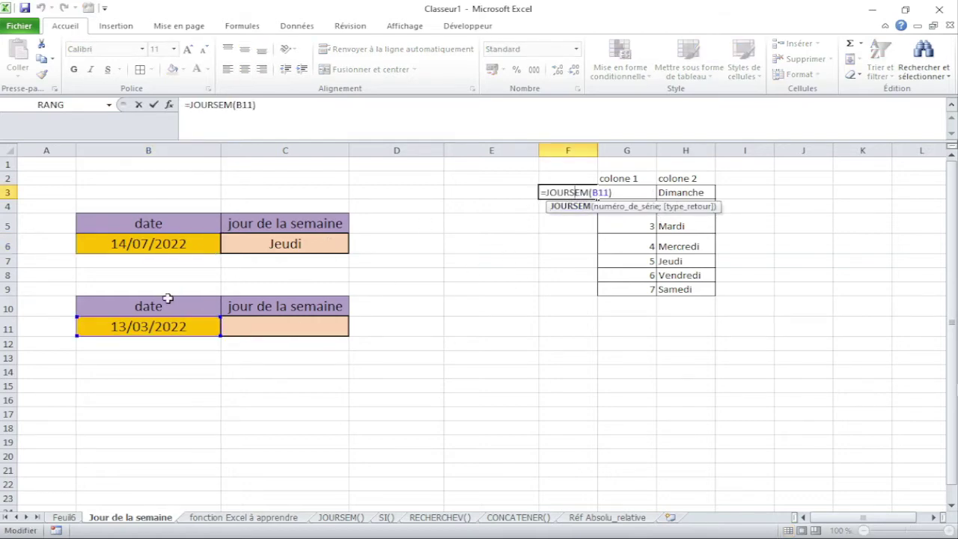
pyautogui.press('Return')
# - Change the B11 date to 14/03/2022 so F3 returns 2
pyautogui.click(116, 324)
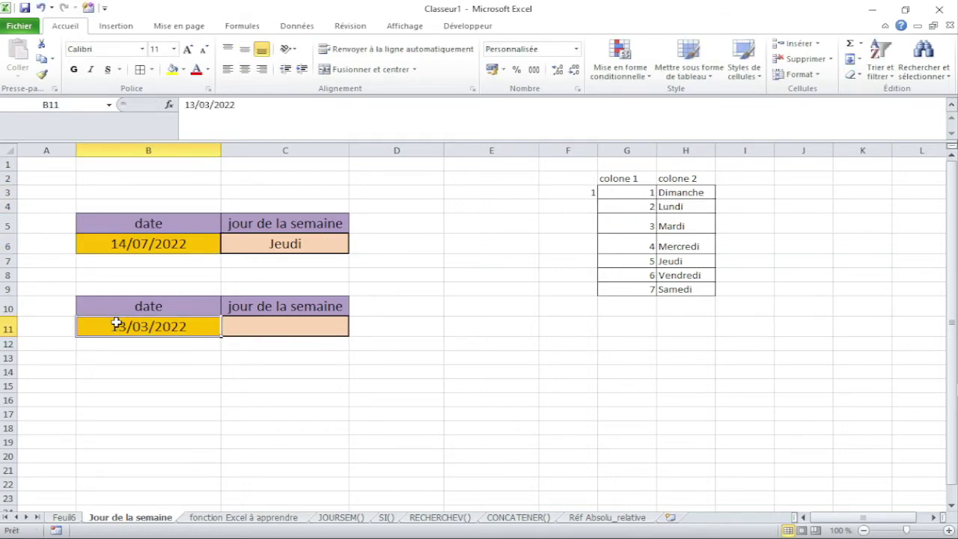
pyautogui.doubleClick(117, 323)
pyautogui.press('Delete')
pyautogui.write('4')
pyautogui.press('Return')
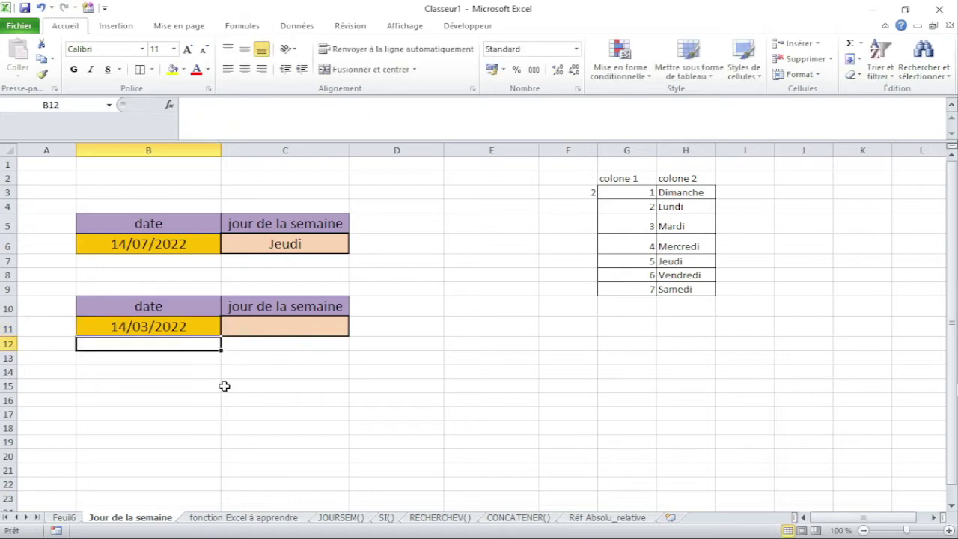
pyautogui.click(582, 193)
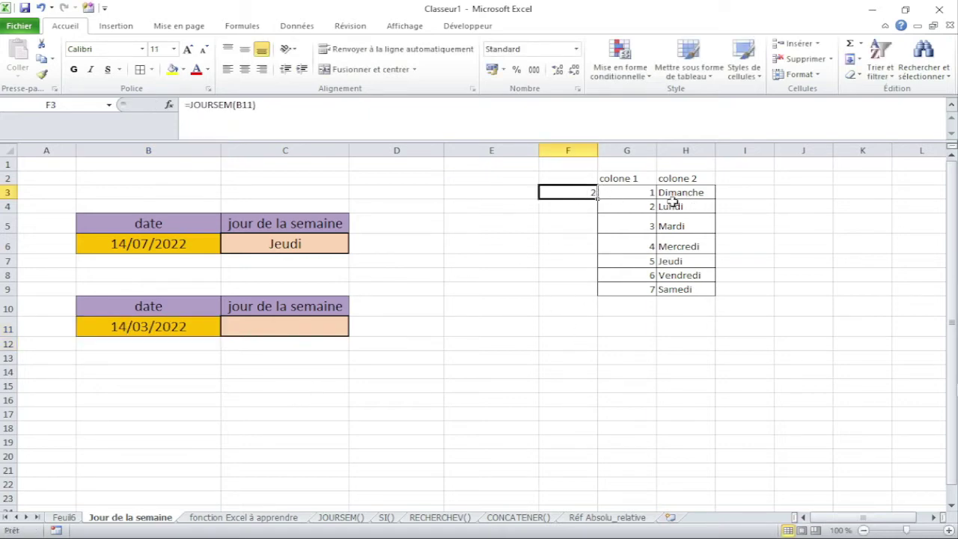
# - Review the G3:H9 weekday table, where 2 pairs with Lundi, and select I4
pyautogui.moveTo(623, 187); pyautogui.dragTo(693, 288)
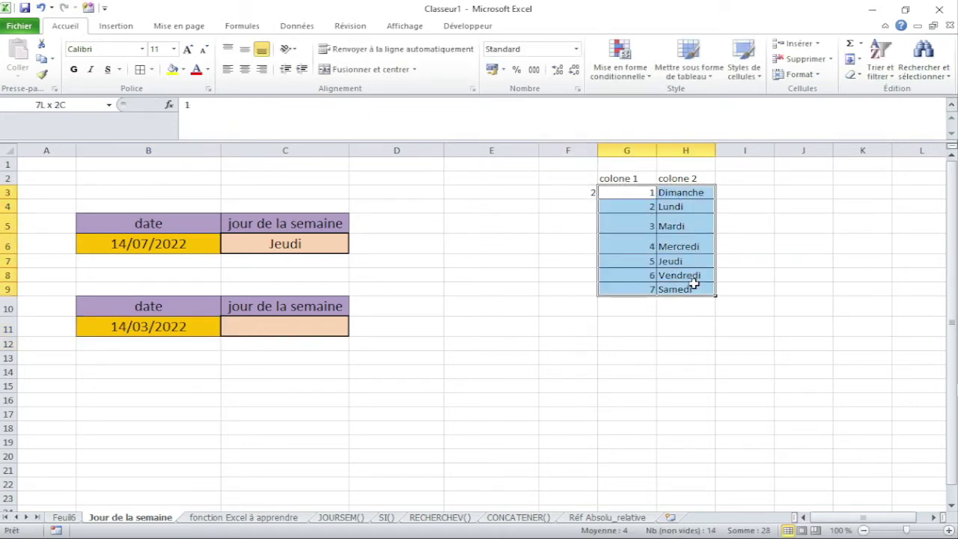
pyautogui.click(650, 207)
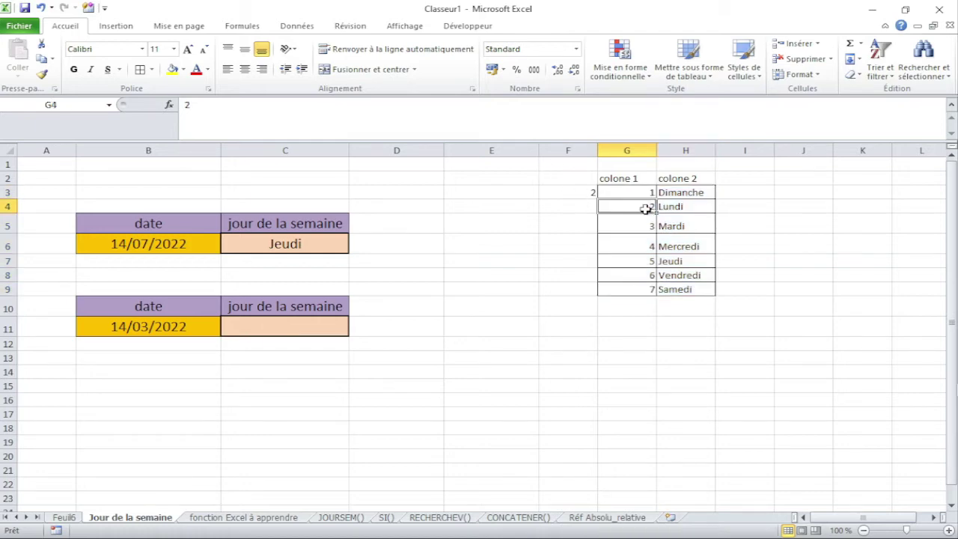
pyautogui.moveTo(644, 206); pyautogui.dragTo(692, 207)
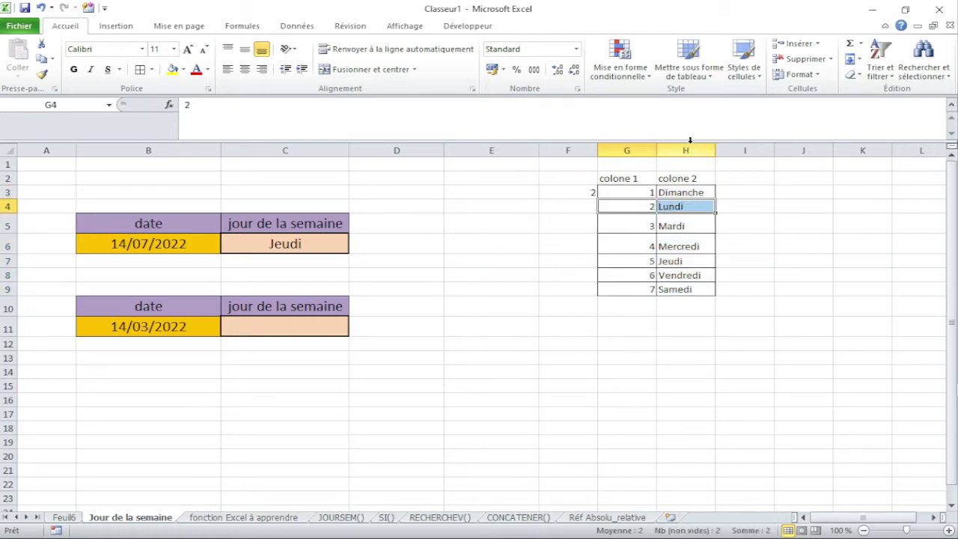
pyautogui.click(693, 209)
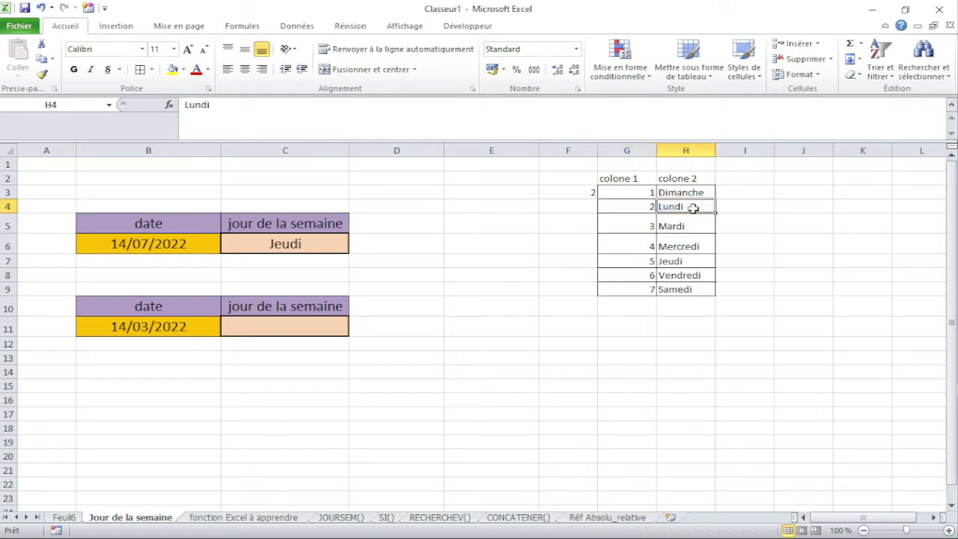
pyautogui.click(764, 209)
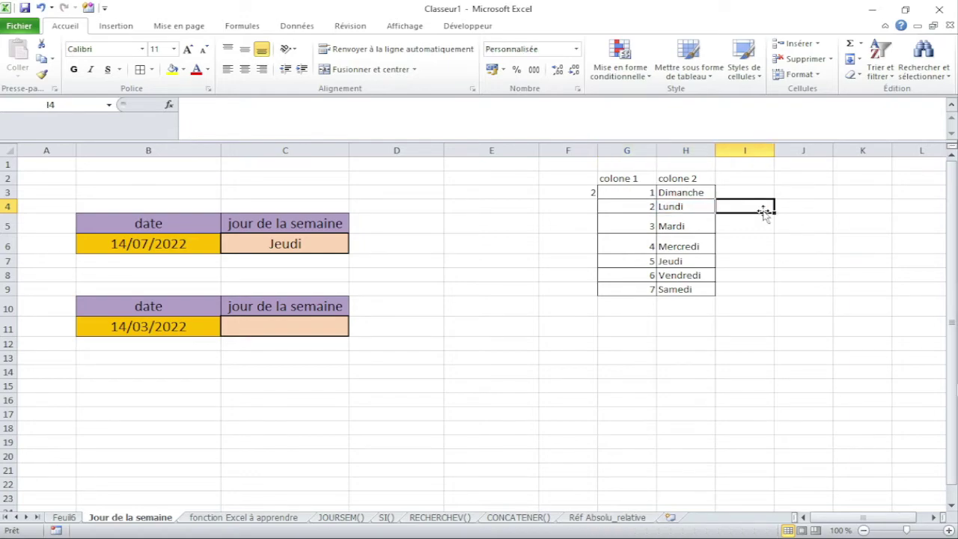
# - Enter =RECHERCHEV(F3;G3:H9;2;FAUX) in I4 to look up F3's weekday number
pyautogui.write('=rech')
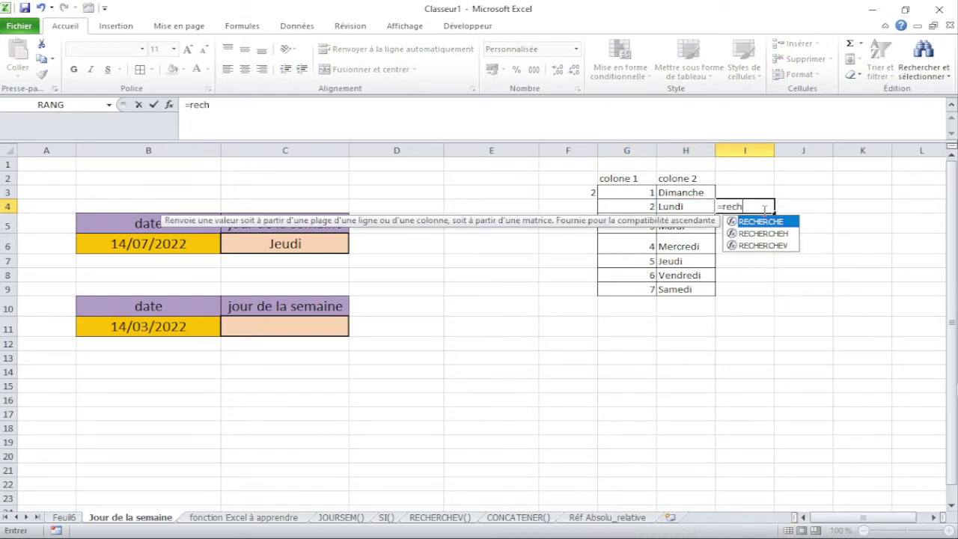
pyautogui.doubleClick(771, 246)
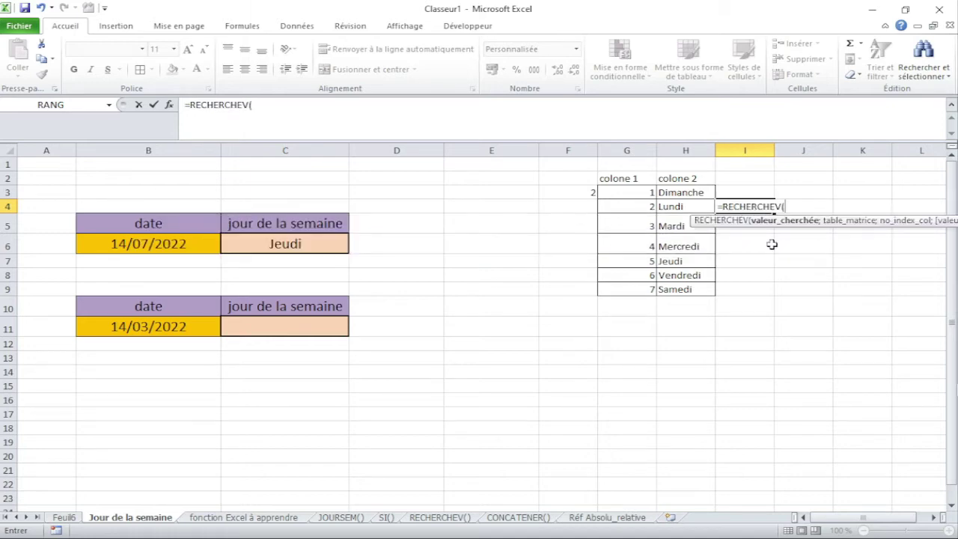
pyautogui.click(589, 193)
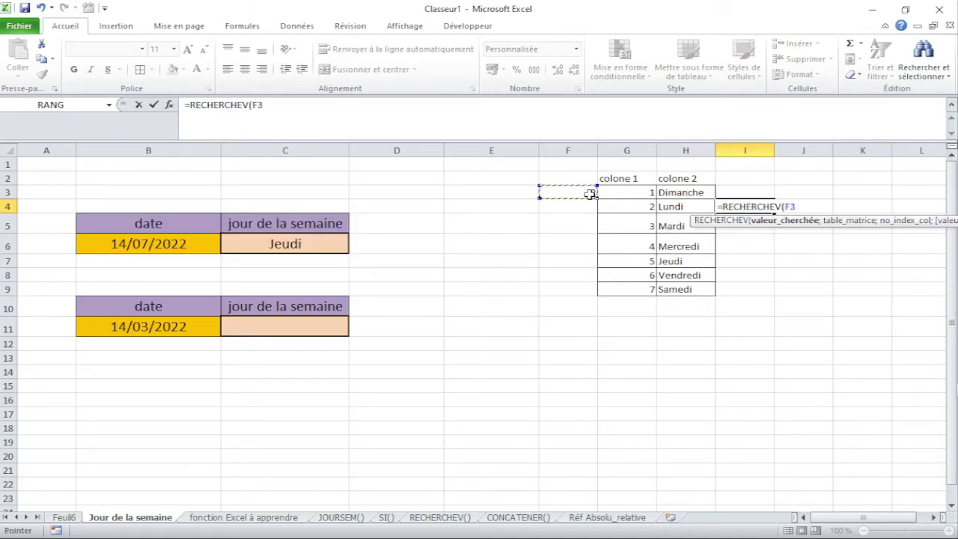
pyautogui.write(';')
pyautogui.moveTo(635, 198); pyautogui.dragTo(686, 289)
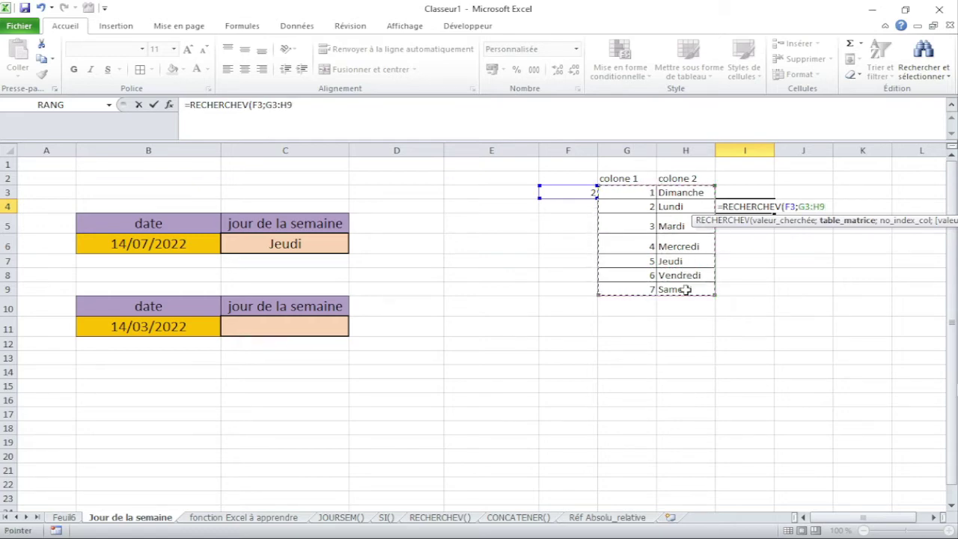
pyautogui.write(';2')
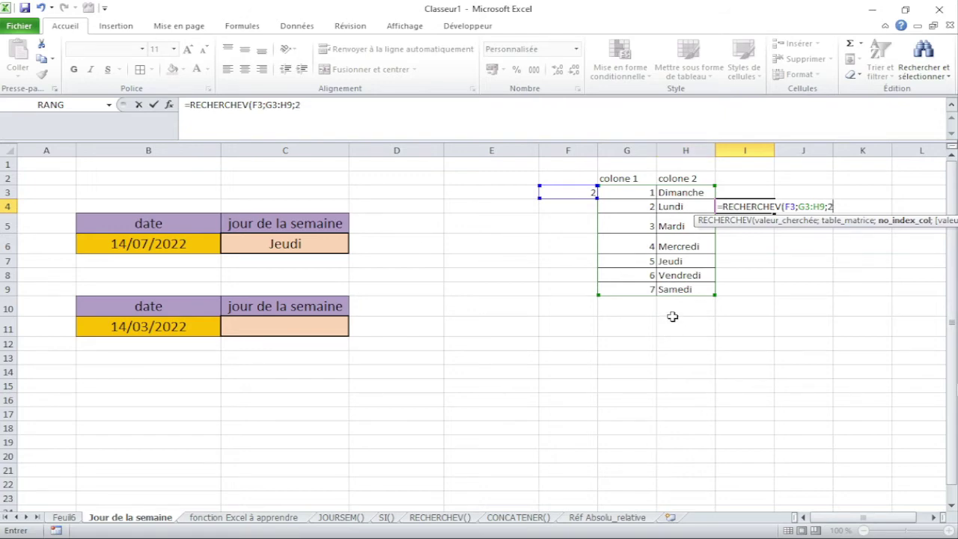
pyautogui.write(';fauxà')
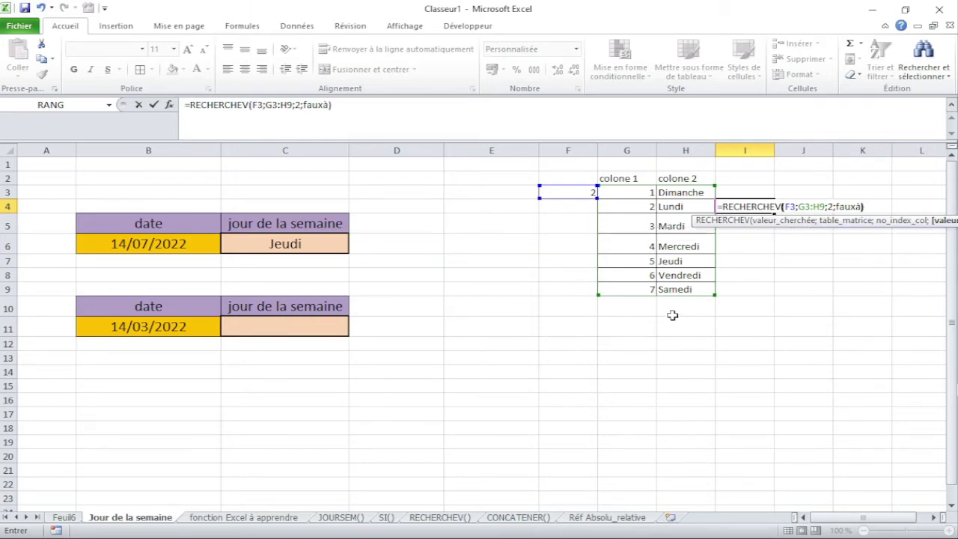
pyautogui.press('Return')
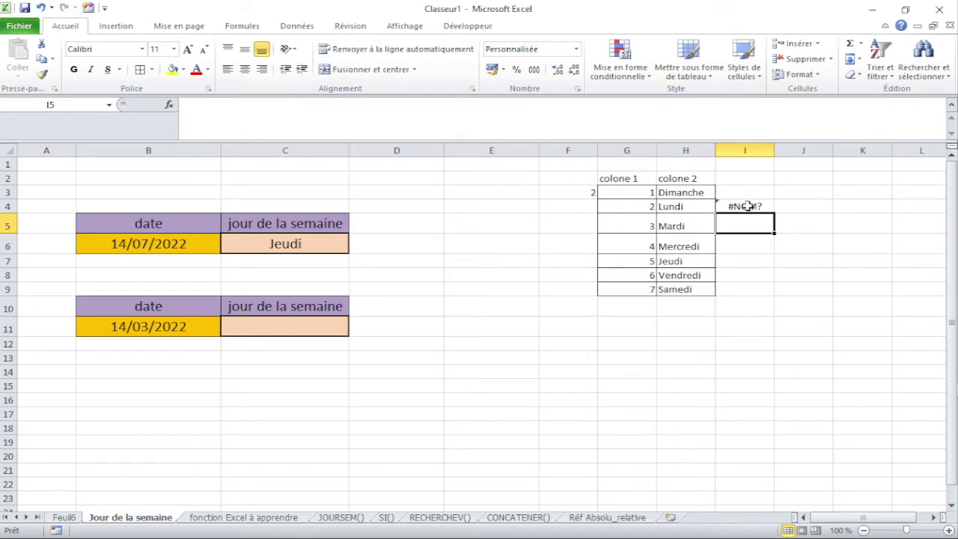
# - Remove the stray à after FAUX in the I4 formula so it shows Lundi
pyautogui.click(749, 207)
pyautogui.doubleClick(748, 207)
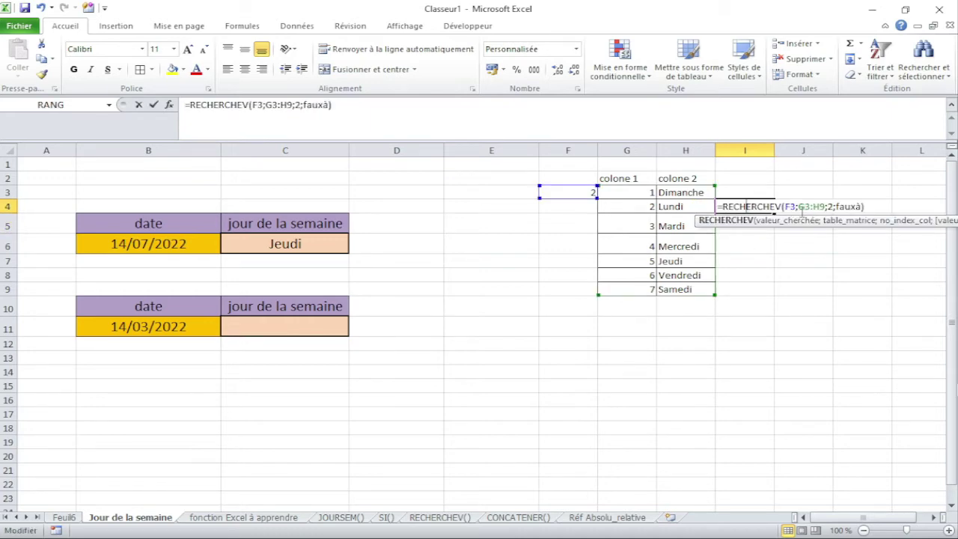
pyautogui.click(853, 207)
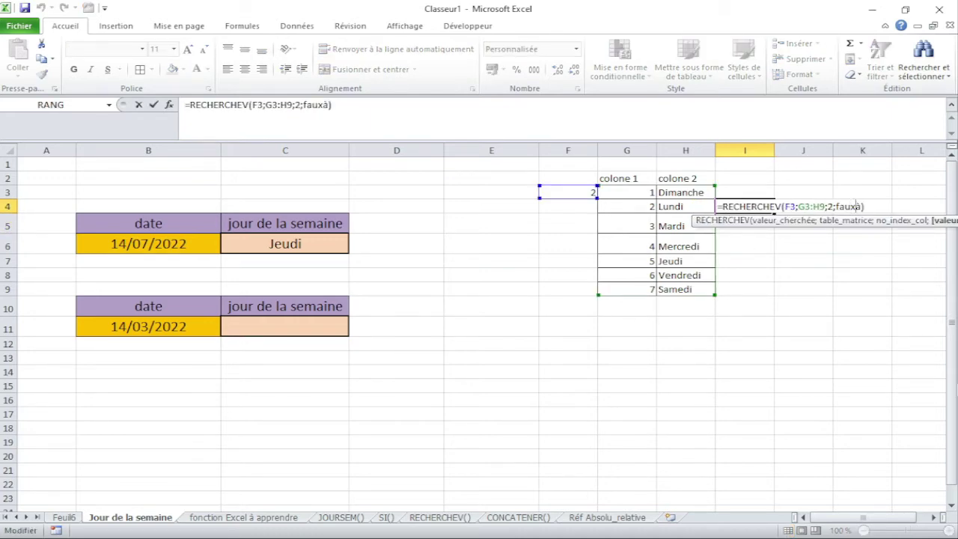
pyautogui.press('Delete')
pyautogui.press('Return')
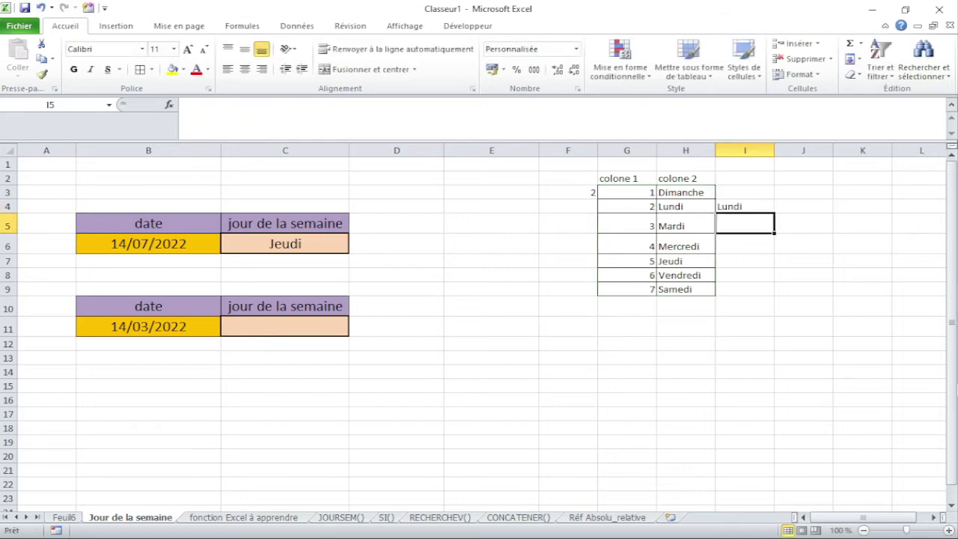
pyautogui.click(750, 206)
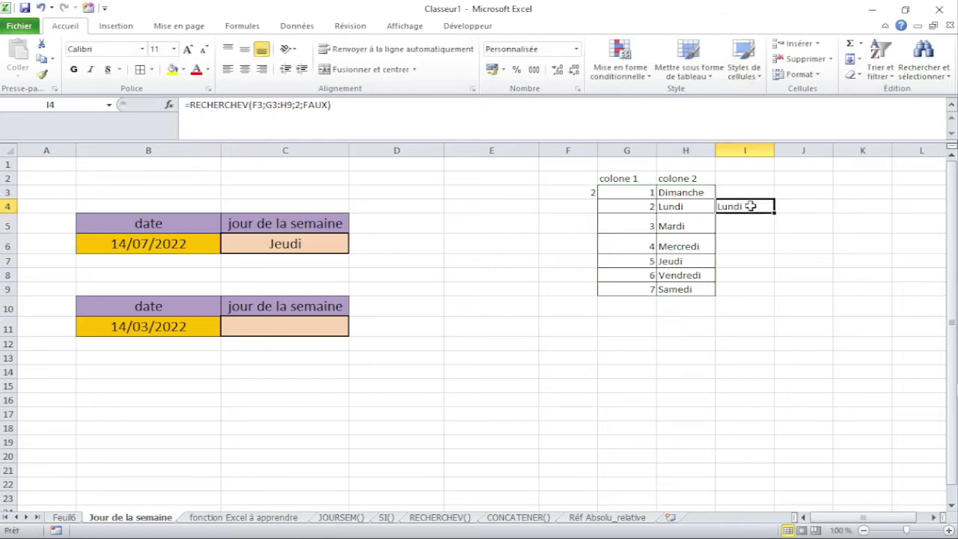
pyautogui.doubleClick(760, 203)
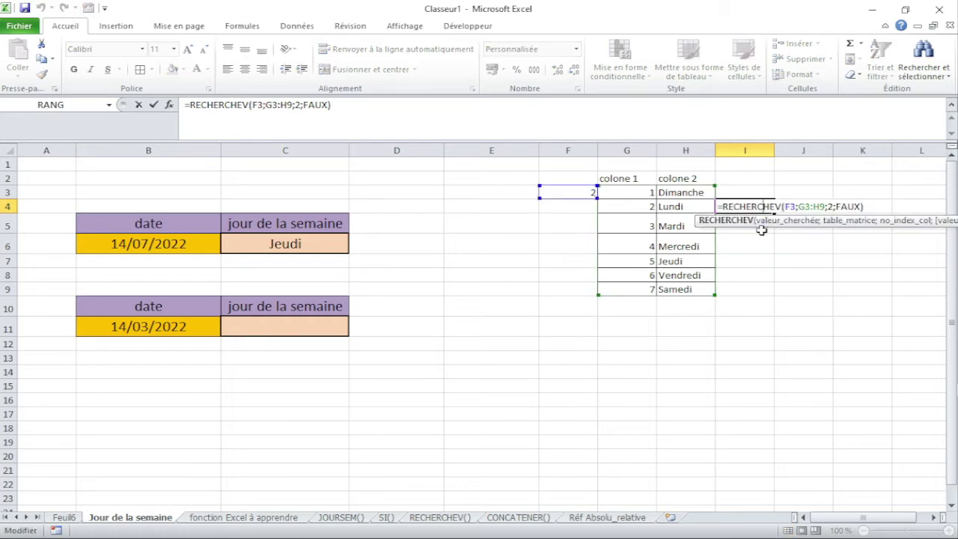
pyautogui.press('Return')
pyautogui.click(573, 195)
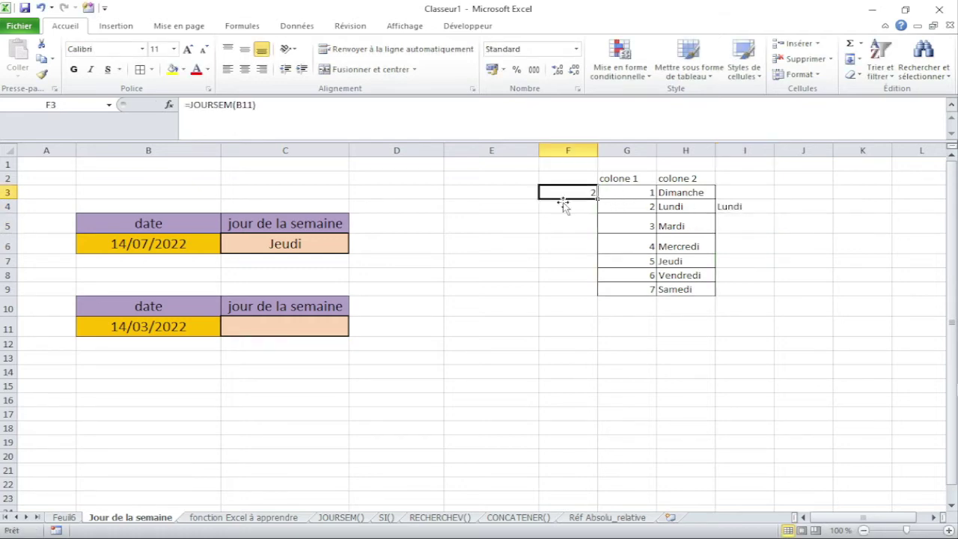
# - Change the B11 date to 15/03/2022 so F3 gives 3 and I4 shows Mardi
pyautogui.click(171, 325)
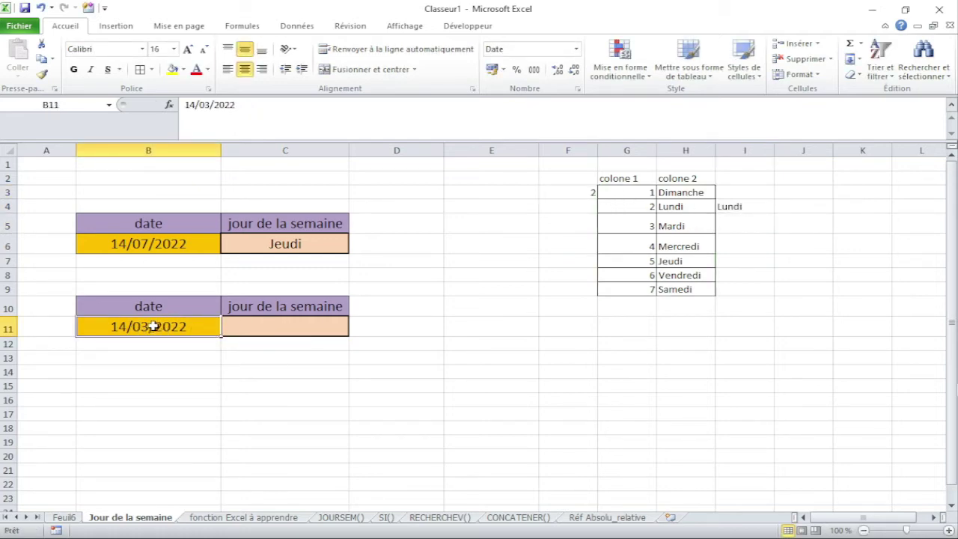
pyautogui.doubleClick(117, 327)
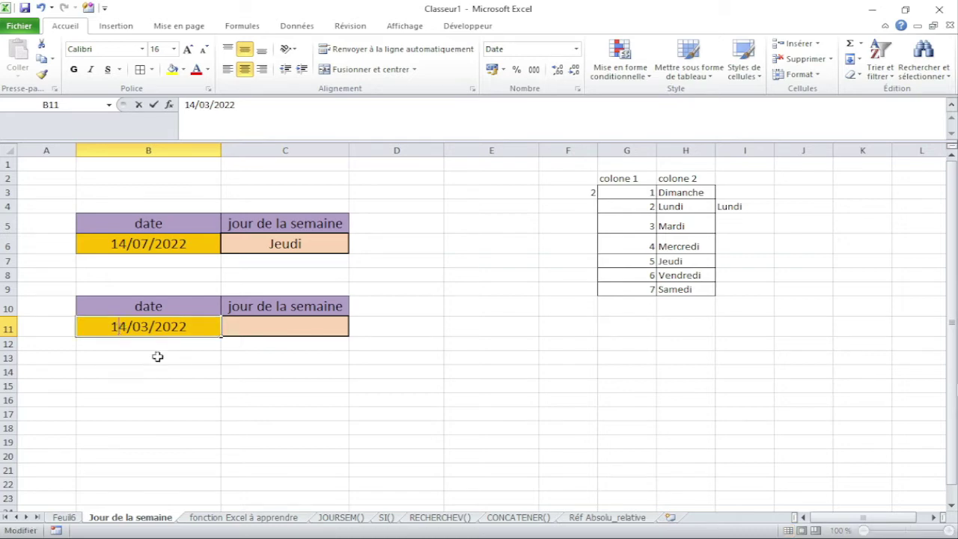
pyautogui.write('5')
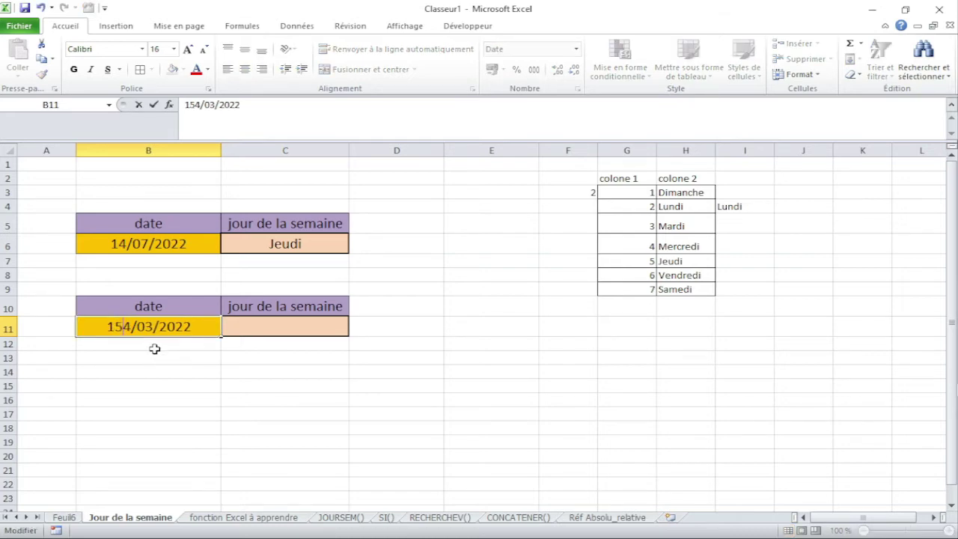
pyautogui.press('Delete')
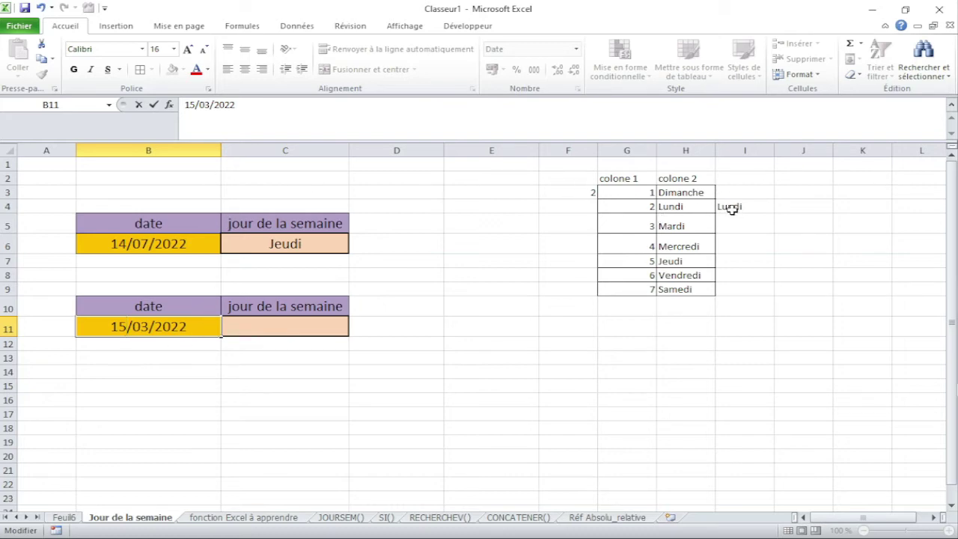
pyautogui.press('Return')
pyautogui.click(590, 192)
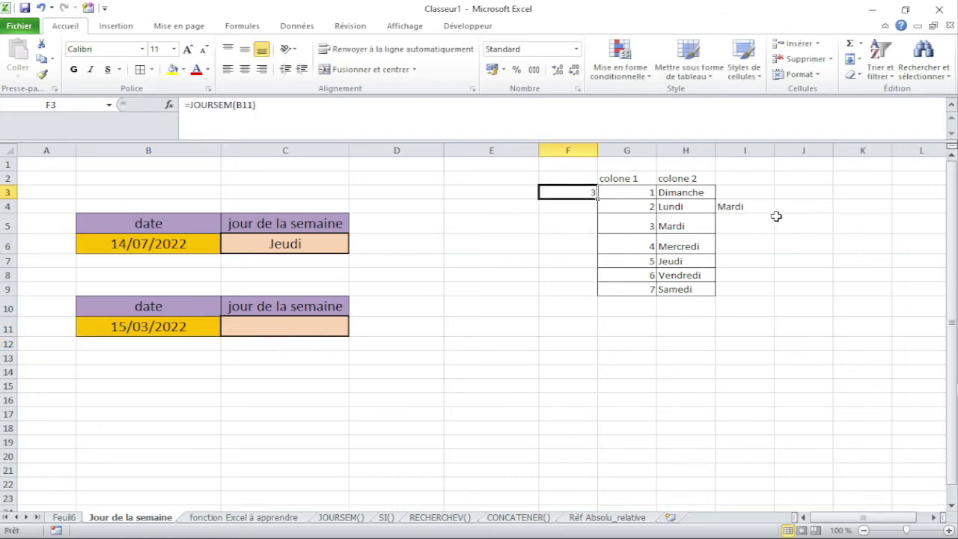
pyautogui.click(751, 206)
pyautogui.click(724, 364)
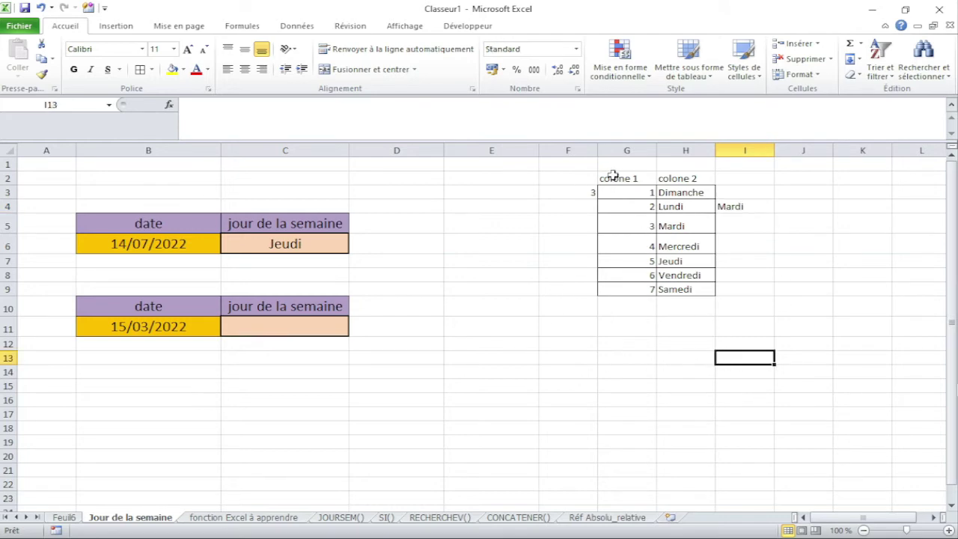
# - Copy the weekday table G3:H9
pyautogui.moveTo(613, 175); pyautogui.dragTo(707, 286)
pyautogui.click(685, 386)
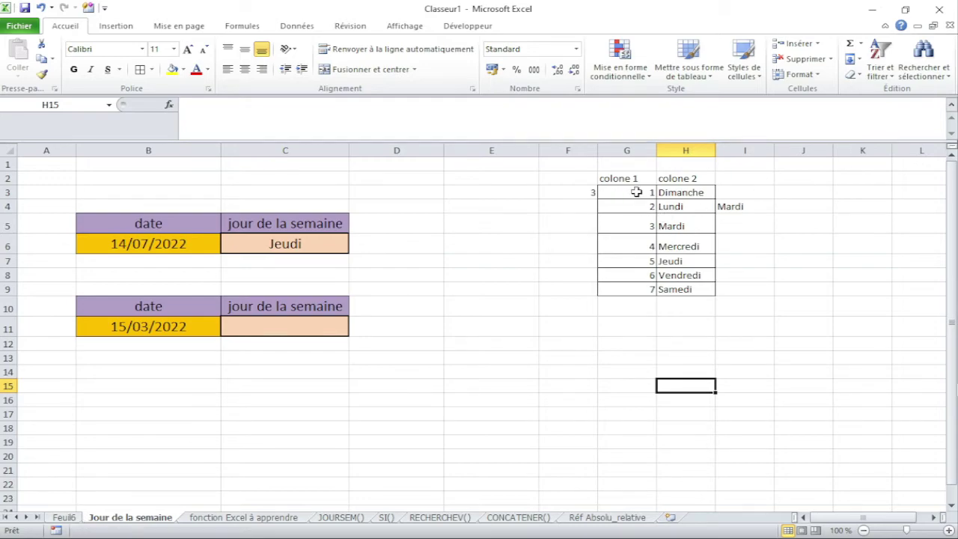
pyautogui.moveTo(636, 192); pyautogui.dragTo(678, 285)
pyautogui.hotkey('ctrl', 'c')
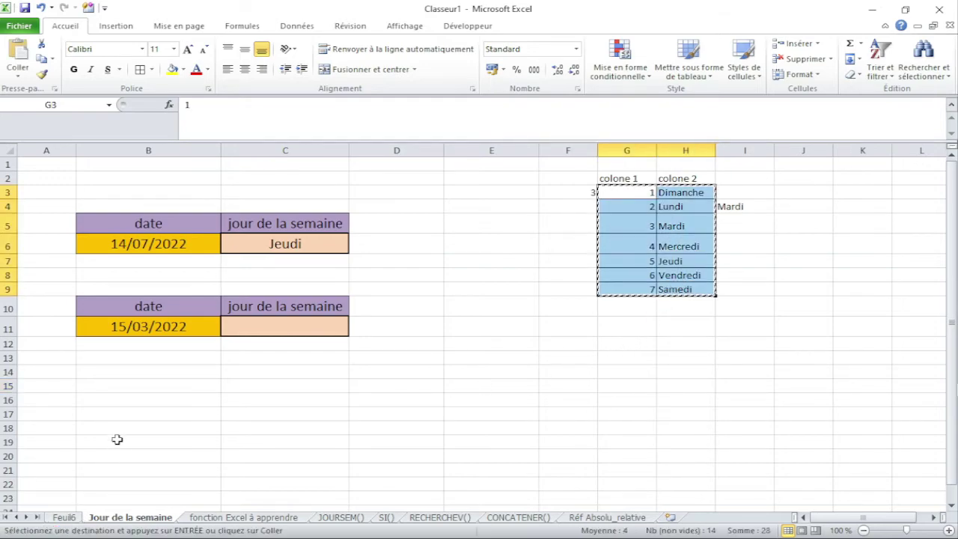
# - Check the Feuil6 weekday list B9:C15, then return and select C11
pyautogui.click(69, 516)
pyautogui.click(137, 288)
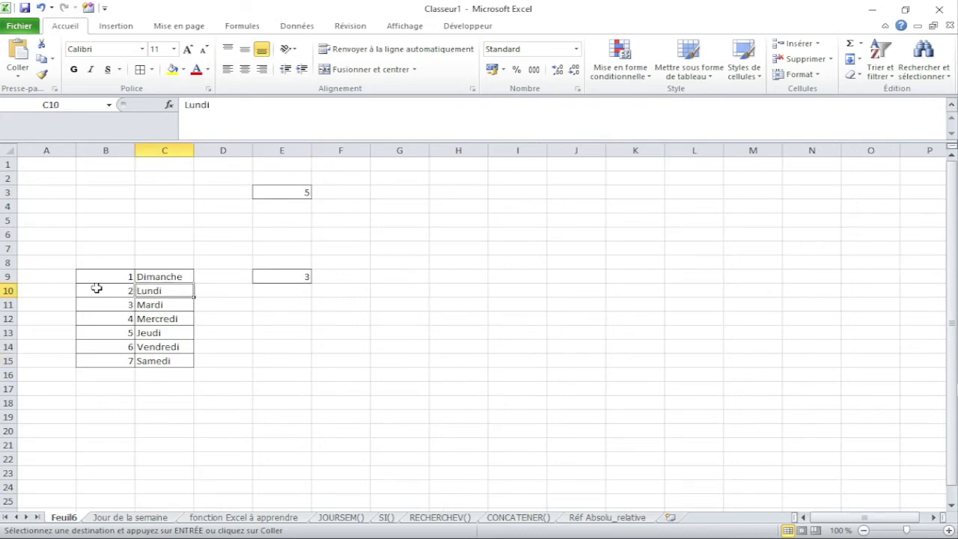
pyautogui.moveTo(120, 279)
pyautogui.mouseDown()
pyautogui.moveTo(132, 280)
pyautogui.moveTo(184, 365)
pyautogui.mouseUp()
pyautogui.click(222, 388)
pyautogui.click(117, 280)
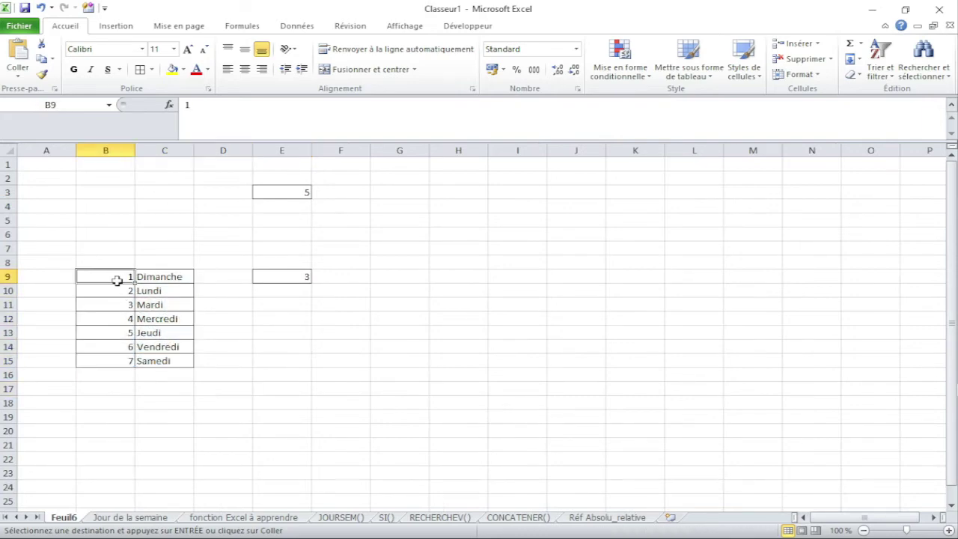
pyautogui.moveTo(117, 280); pyautogui.dragTo(172, 361)
pyautogui.click(282, 347)
pyautogui.click(379, 240)
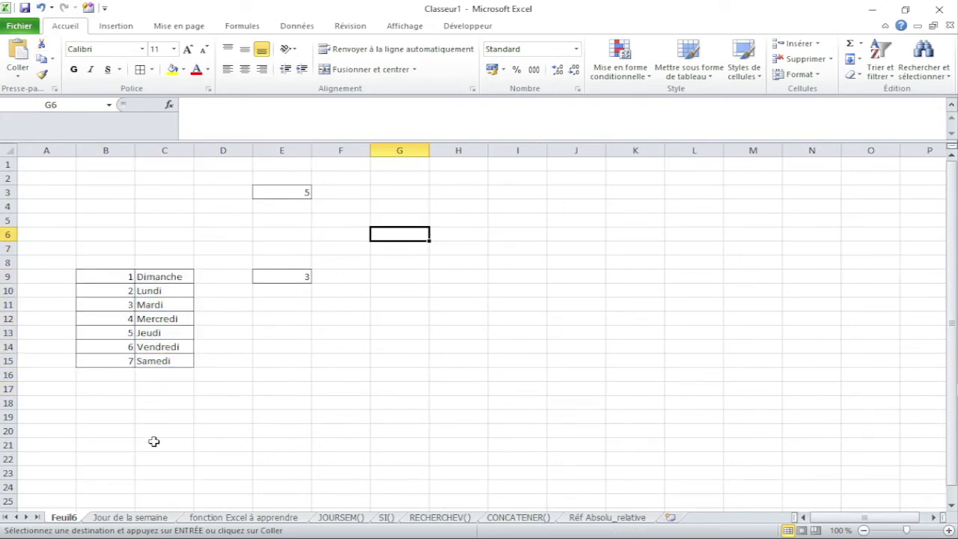
pyautogui.click(123, 517)
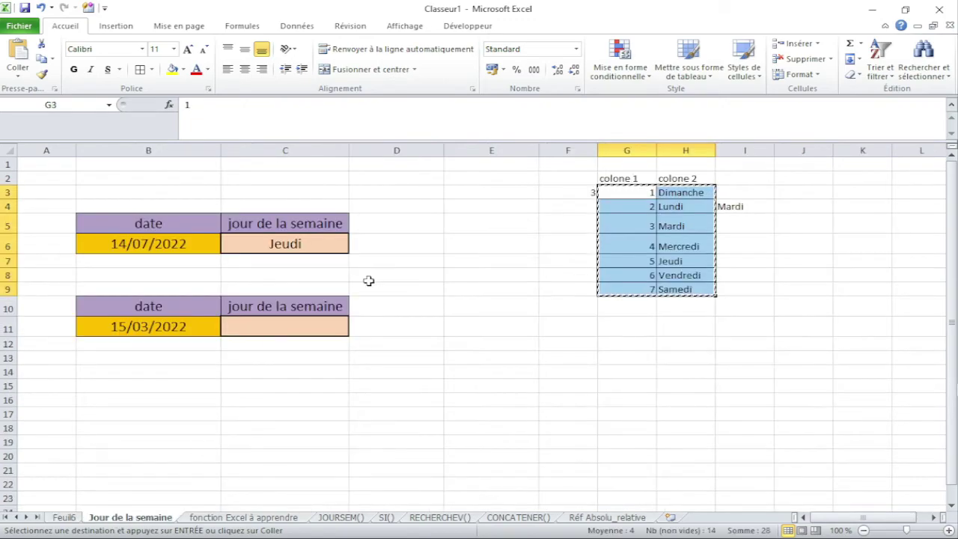
pyautogui.click(491, 327)
pyautogui.click(253, 324)
# - Enter =RECHERCHEV(JOURSEM(B11);Feuil6!B9:C15;2;FAUX) in C11, giving Mardi
pyautogui.write('=')
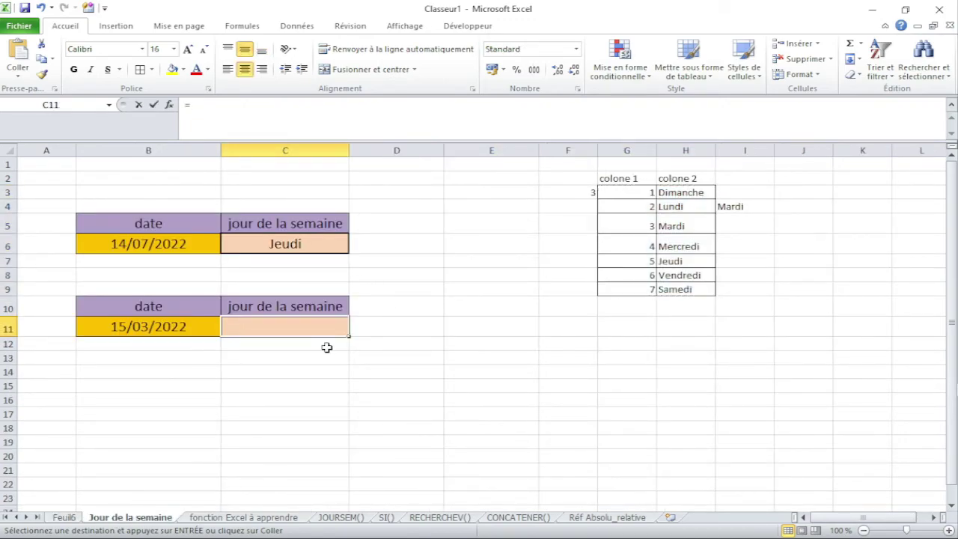
pyautogui.write('rech')
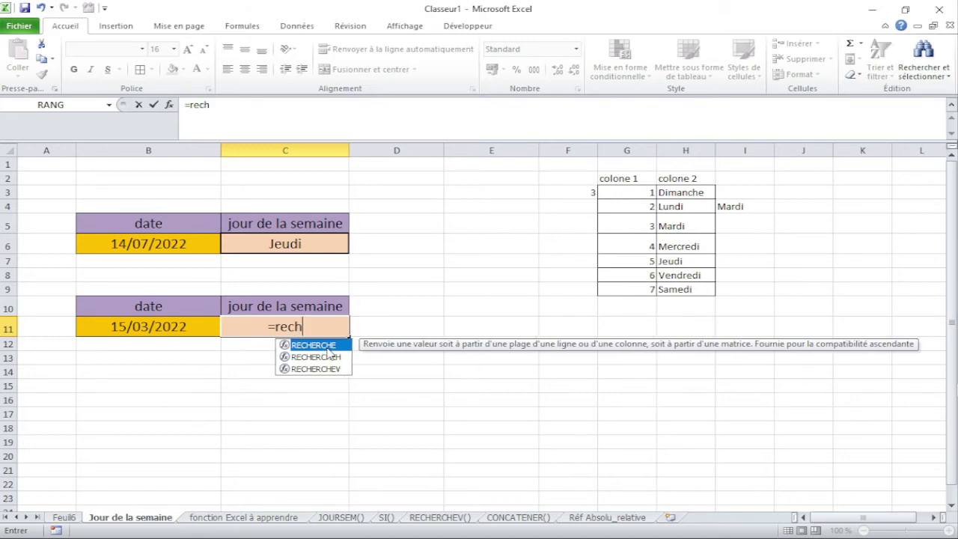
pyautogui.doubleClick(331, 368)
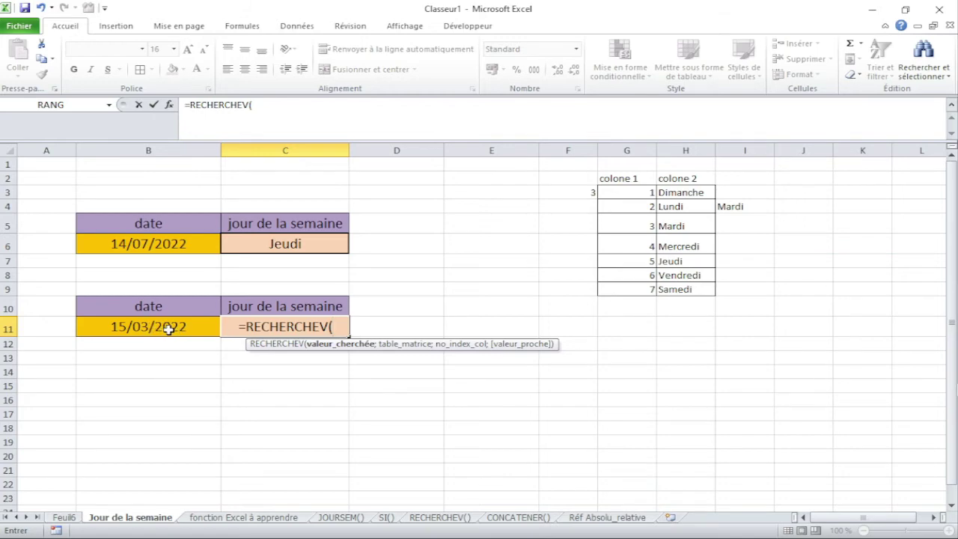
pyautogui.write('jou')
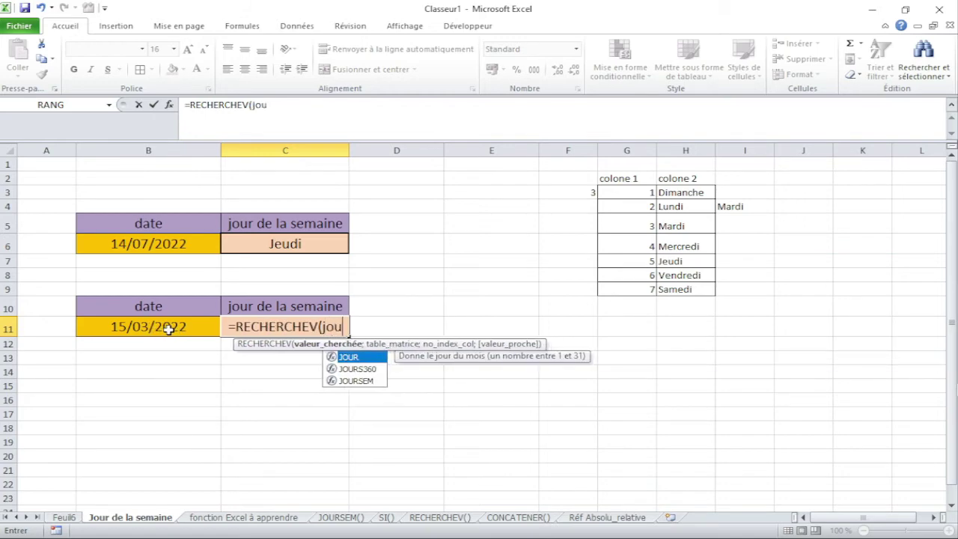
pyautogui.write('r')
pyautogui.doubleClick(367, 381)
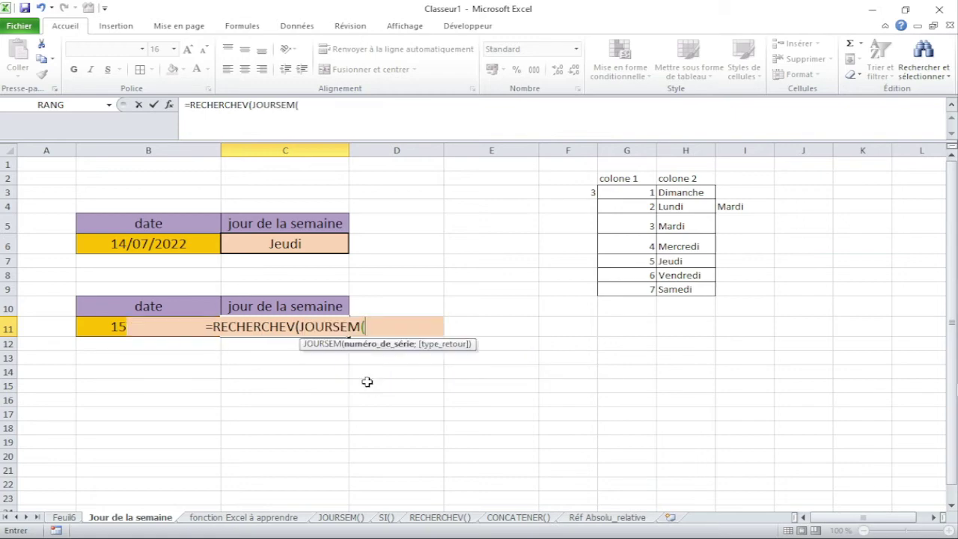
pyautogui.click(92, 328)
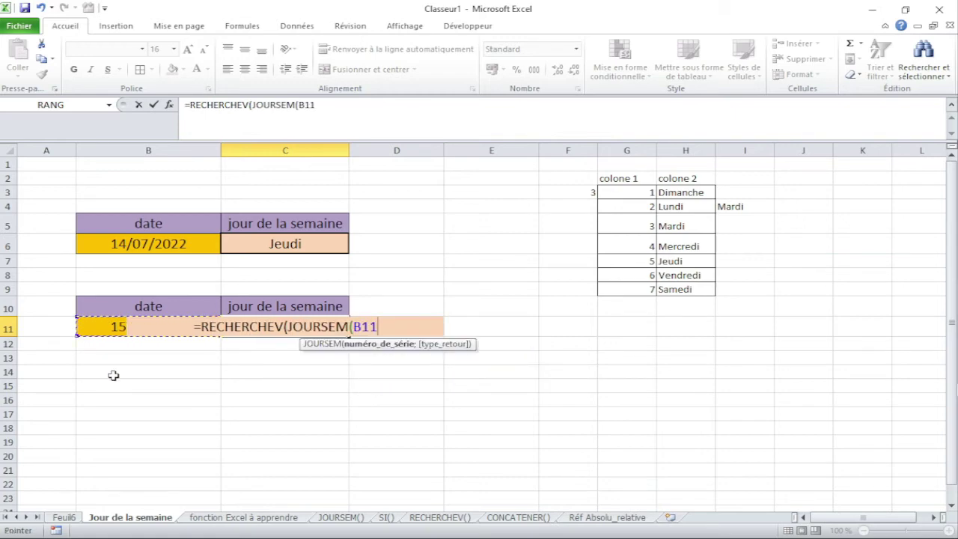
pyautogui.write(');')
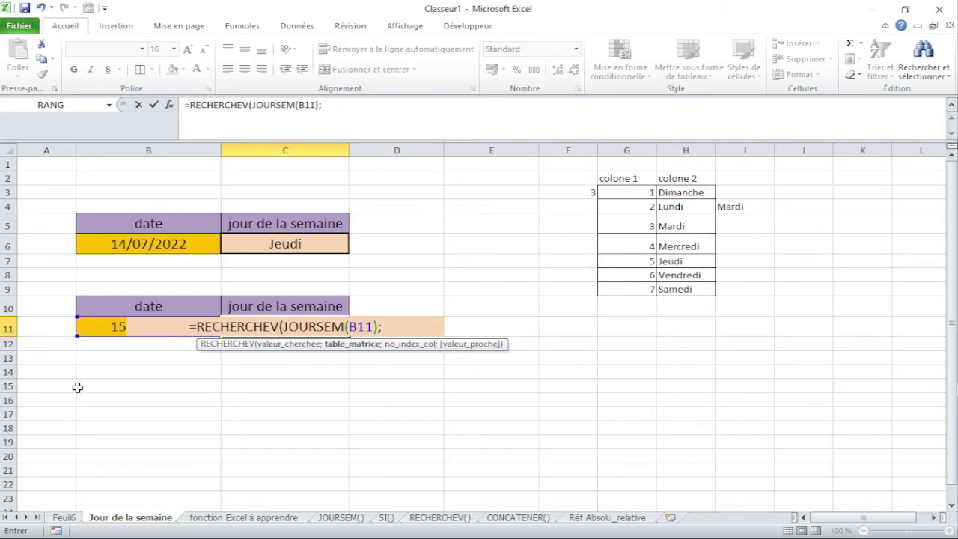
pyautogui.click(74, 522)
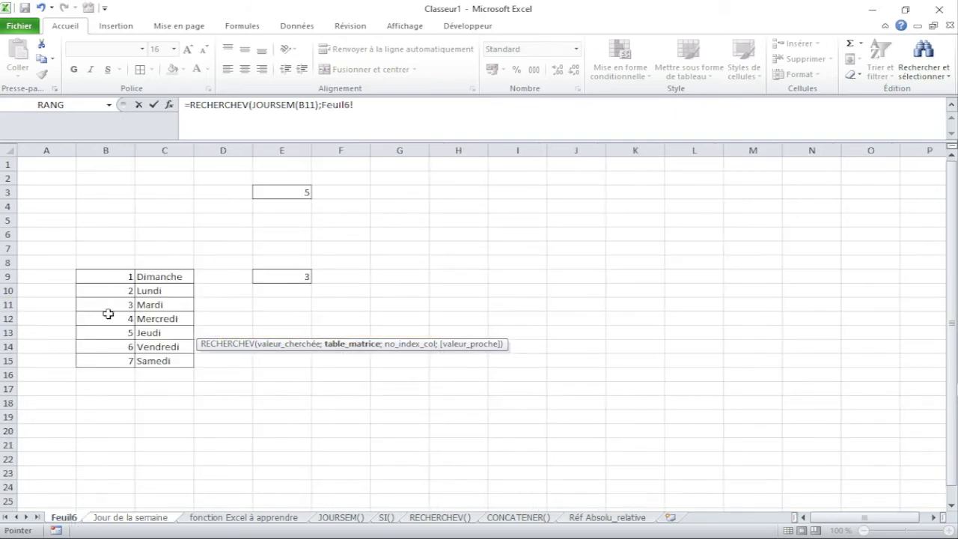
pyautogui.moveTo(112, 277); pyautogui.dragTo(173, 360)
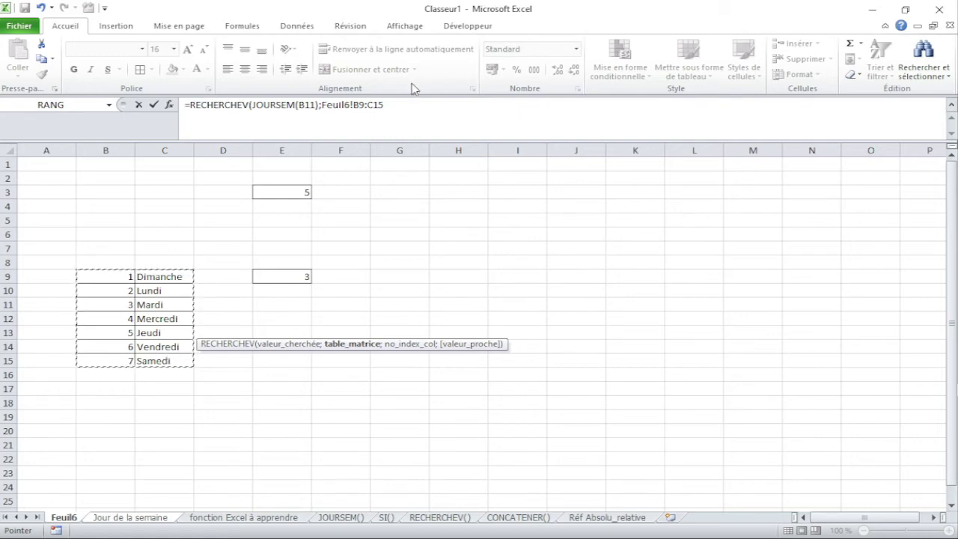
pyautogui.write(';')
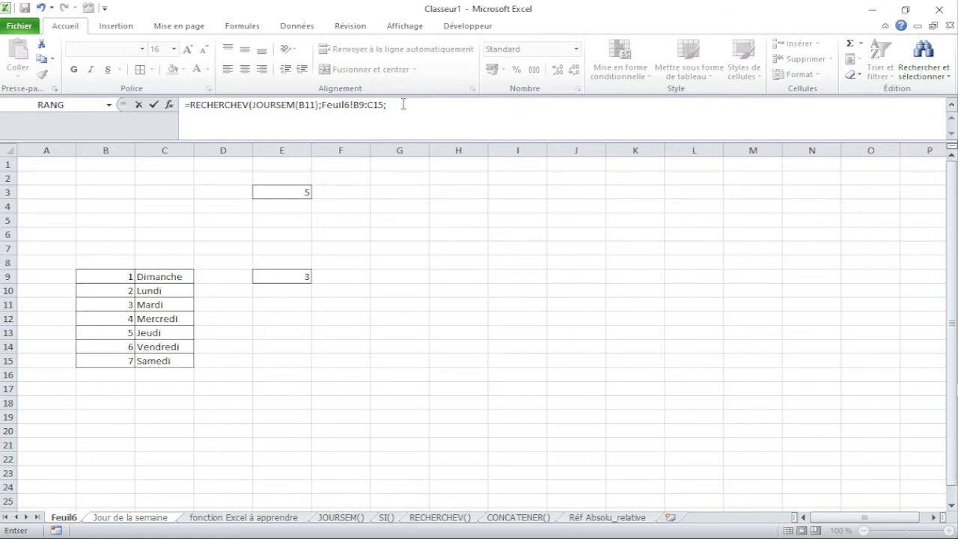
pyautogui.click(403, 104)
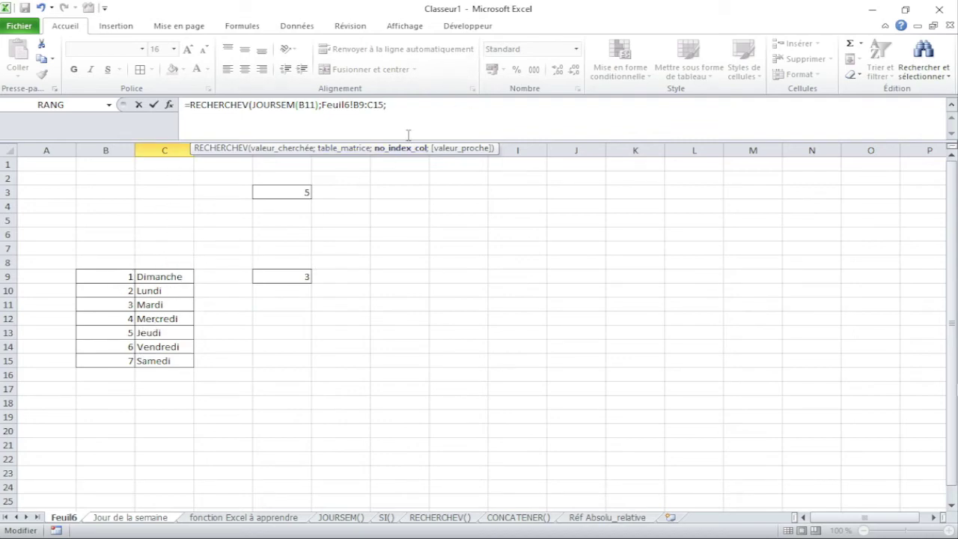
pyautogui.write('2;faux')
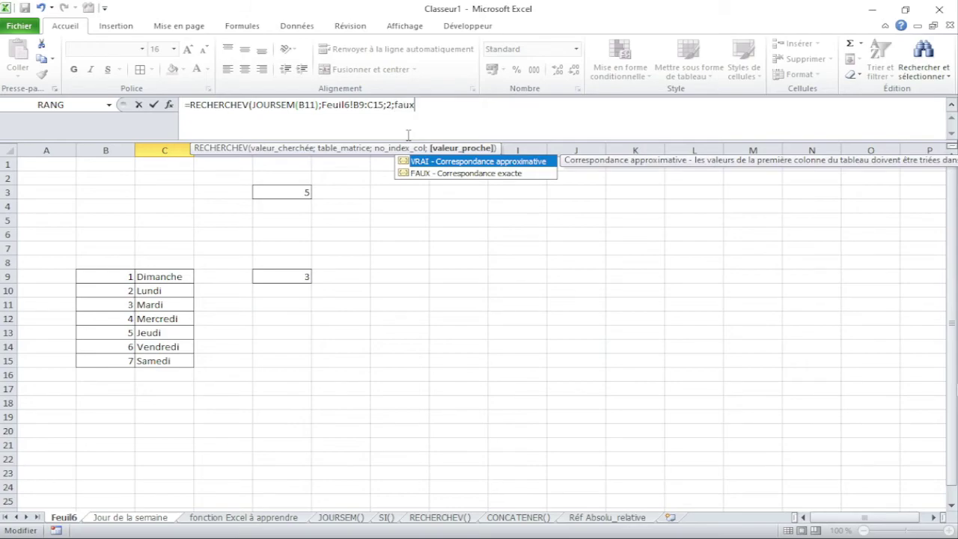
pyautogui.write(')')
pyautogui.press('Return')
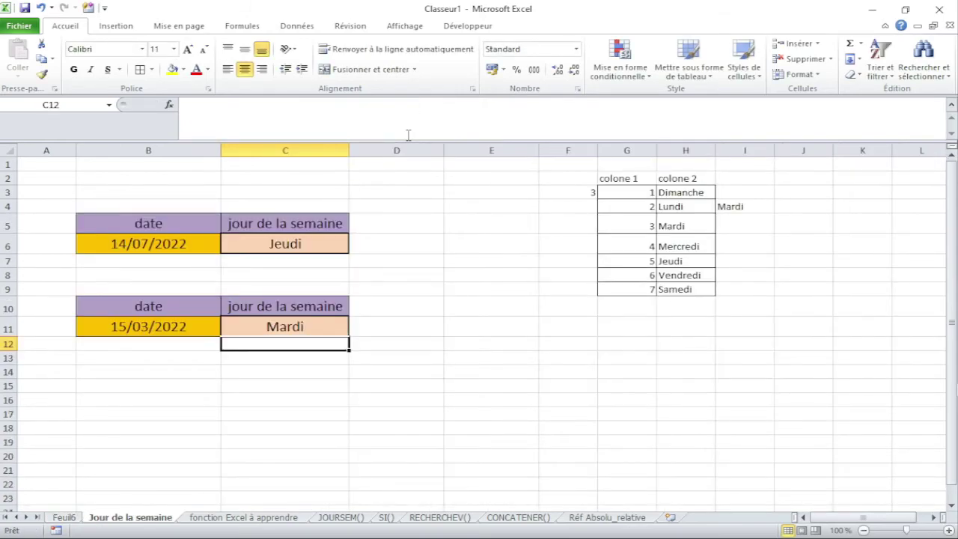
# - Change the B11 date to 13/03/2022
pyautogui.click(330, 331)
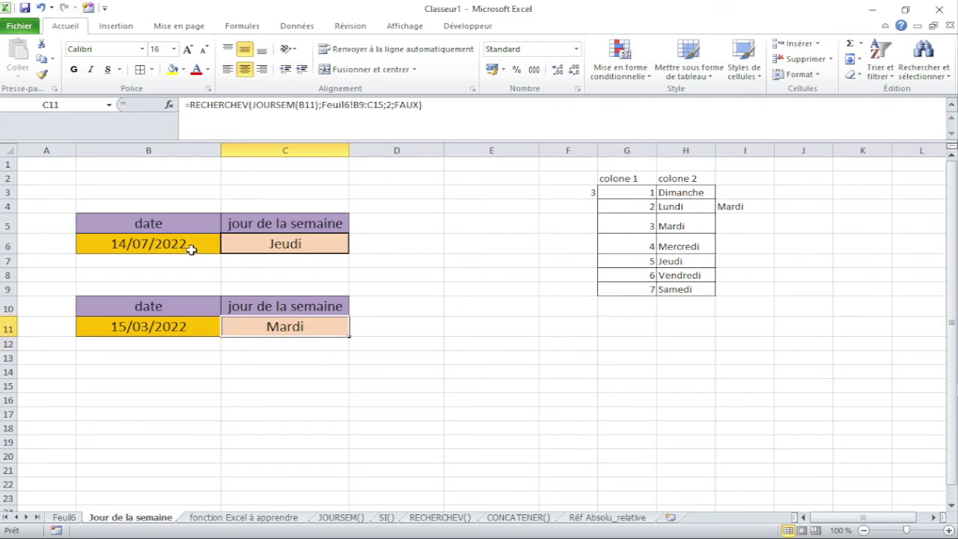
pyautogui.doubleClick(120, 327)
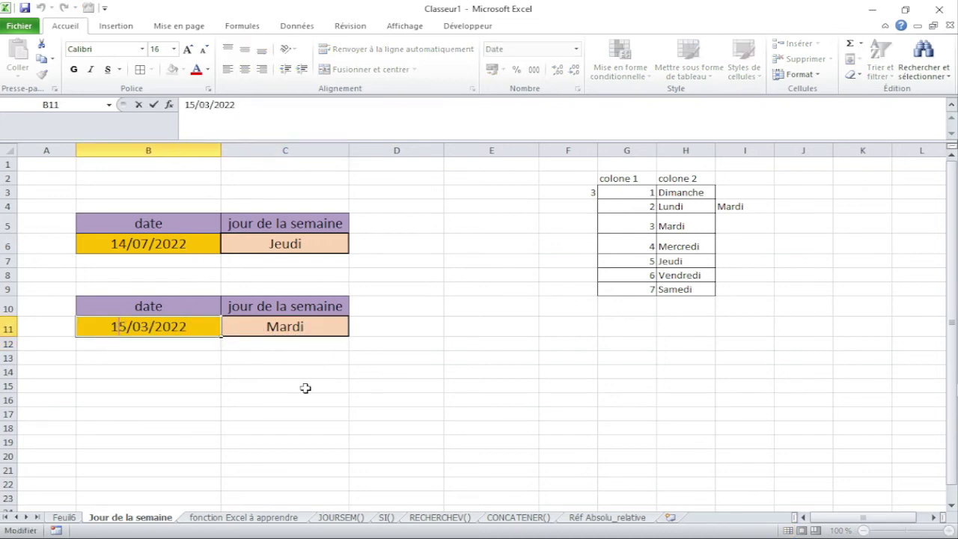
pyautogui.write('3')
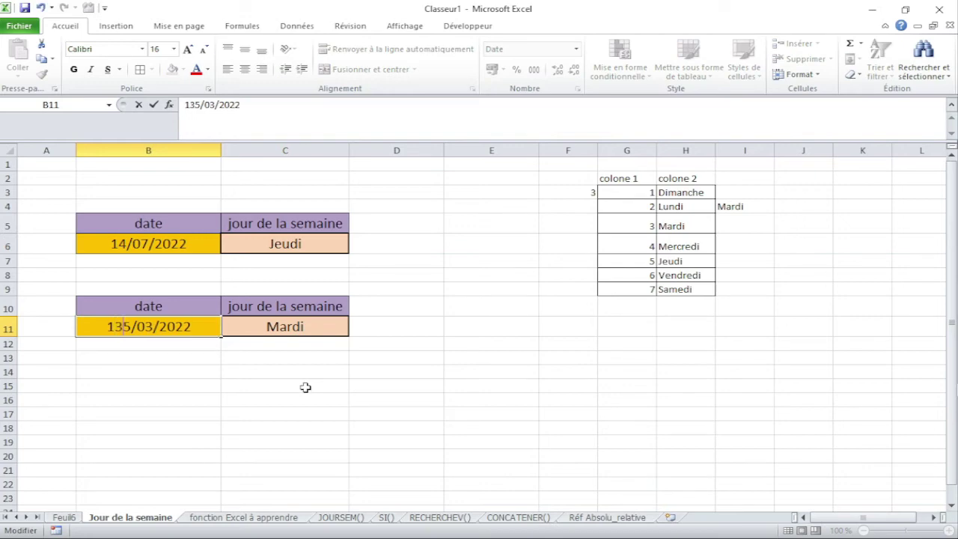
pyautogui.press('Delete')
pyautogui.press('Return')
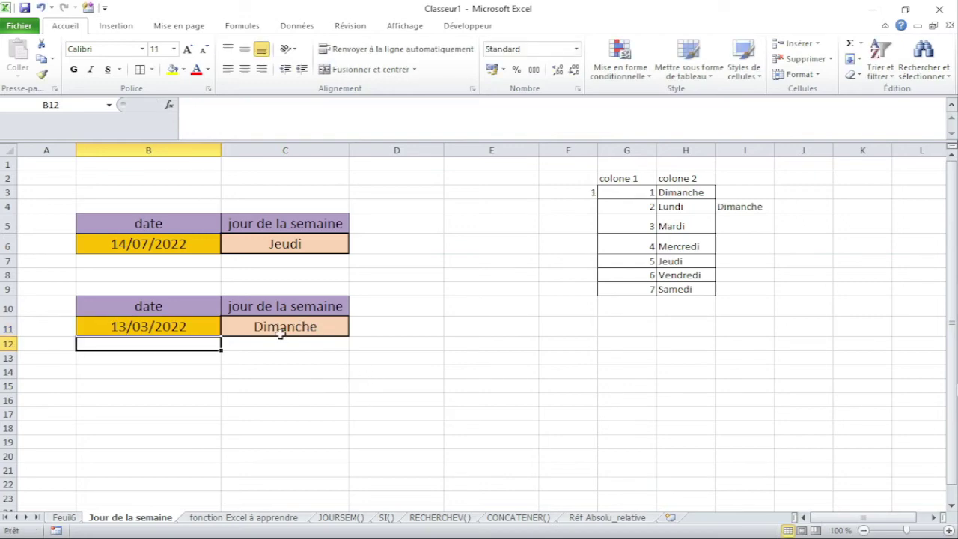
# - Copy the 13/03/2022 date from B11 into B6
pyautogui.click(182, 323)
pyautogui.hotkey('ctrl', 'c')
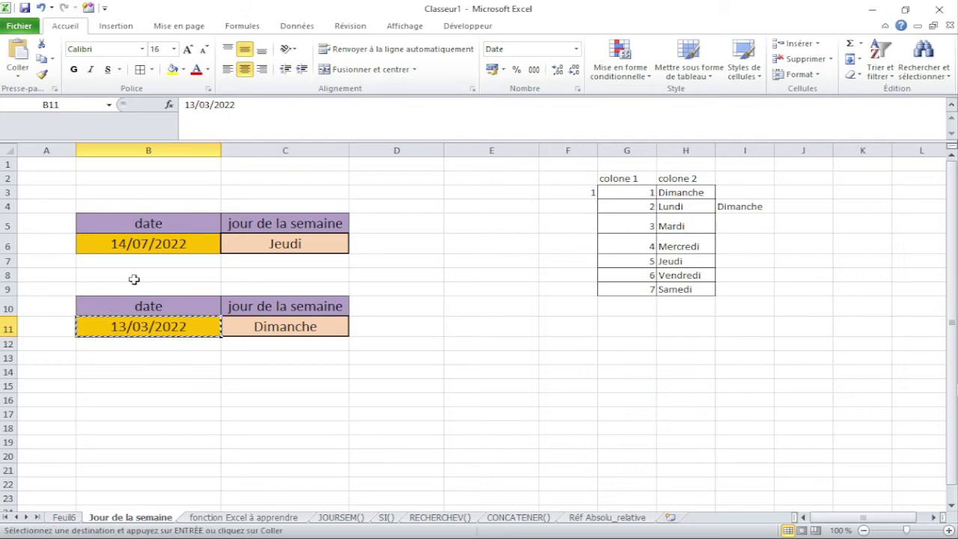
pyautogui.click(151, 249)
pyautogui.hotkey('ctrl', 'v')
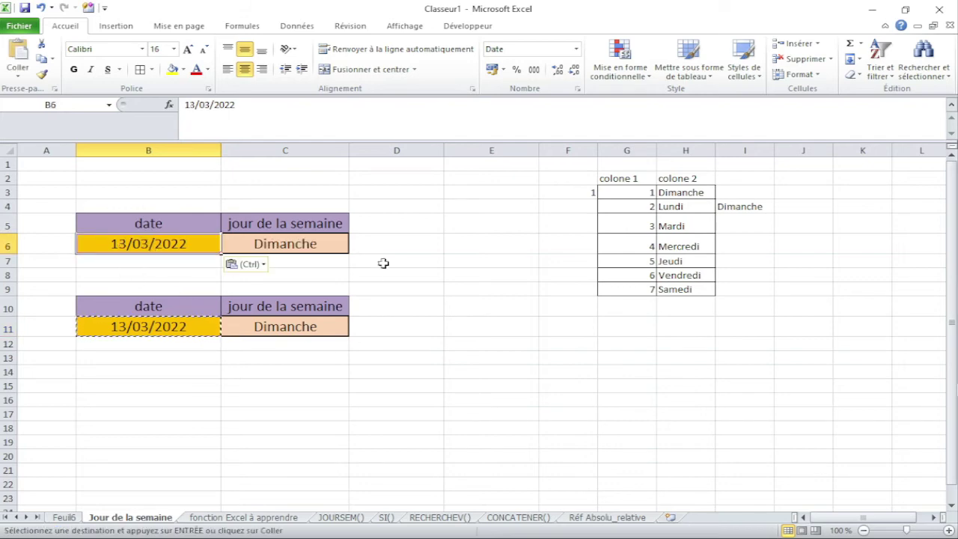
pyautogui.press('Escape')
# - Clear the helper table area F2:J14 by painting a blank cell's format over it
pyautogui.click(690, 343)
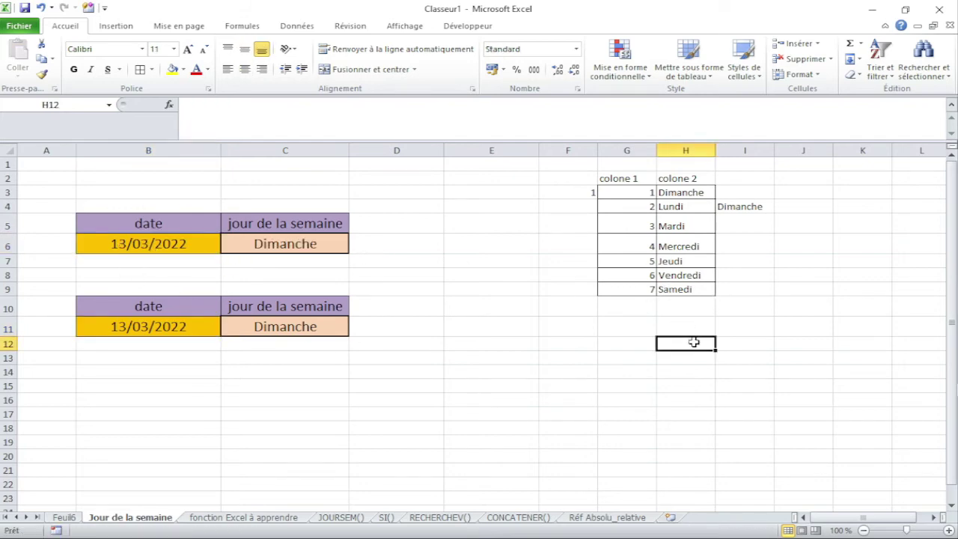
pyautogui.click(42, 74)
pyautogui.moveTo(586, 179); pyautogui.dragTo(781, 373)
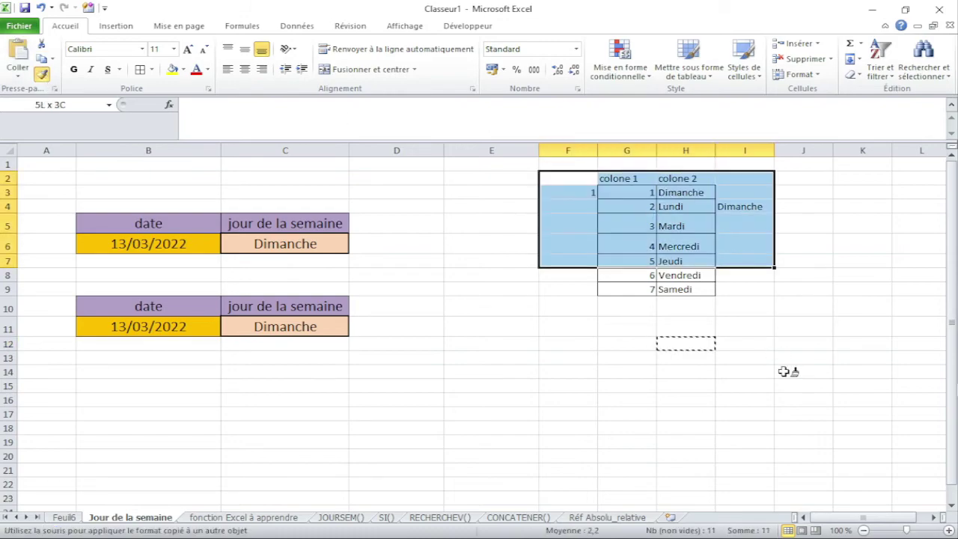
pyautogui.click(510, 300)
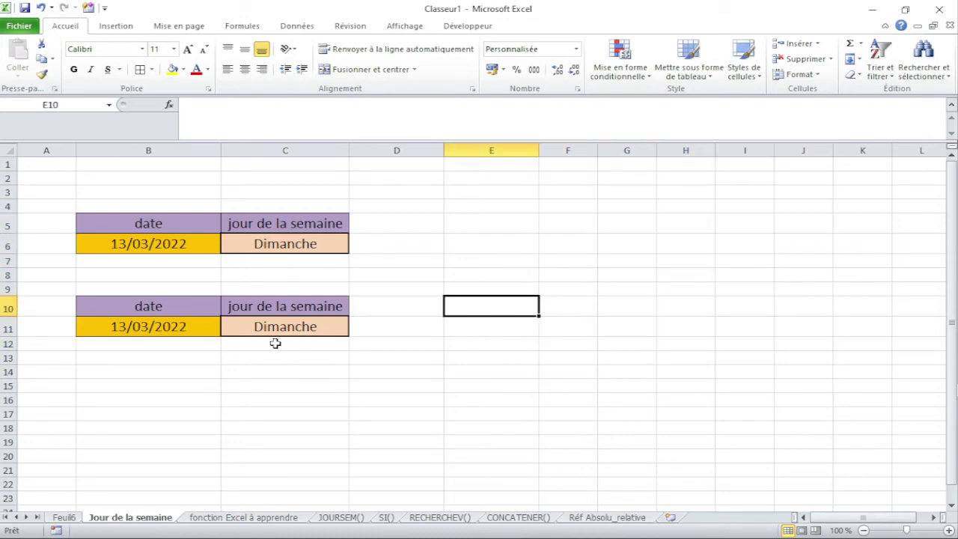
pyautogui.click(283, 326)
pyautogui.click(274, 414)
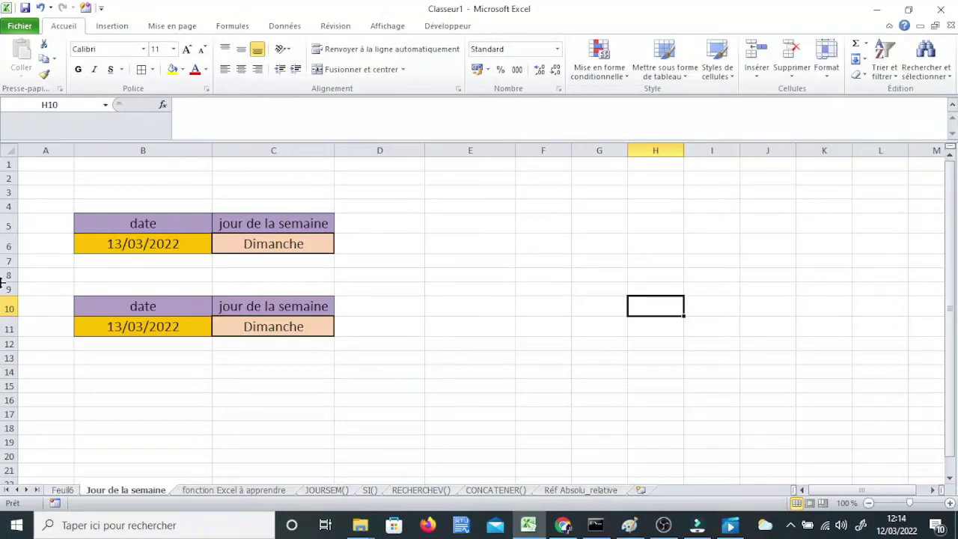
pyautogui.click(180, 328)
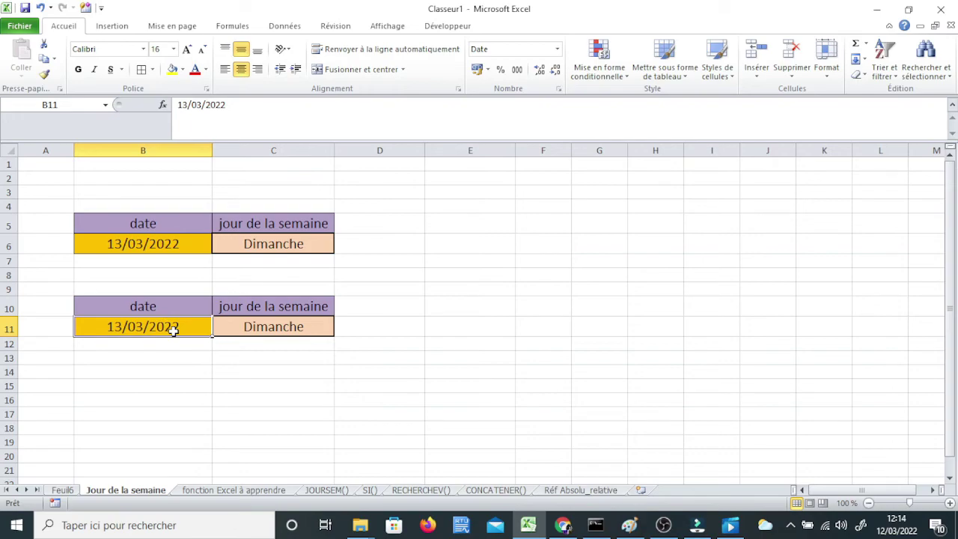
# - Clear the date in B11, leaving C11 reading Samedi
pyautogui.press('Delete')
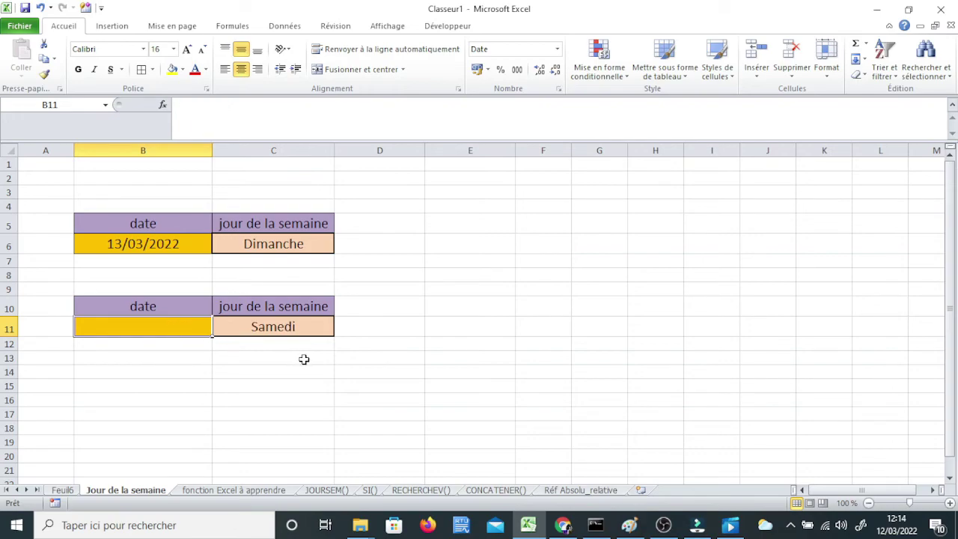
pyautogui.click(300, 327)
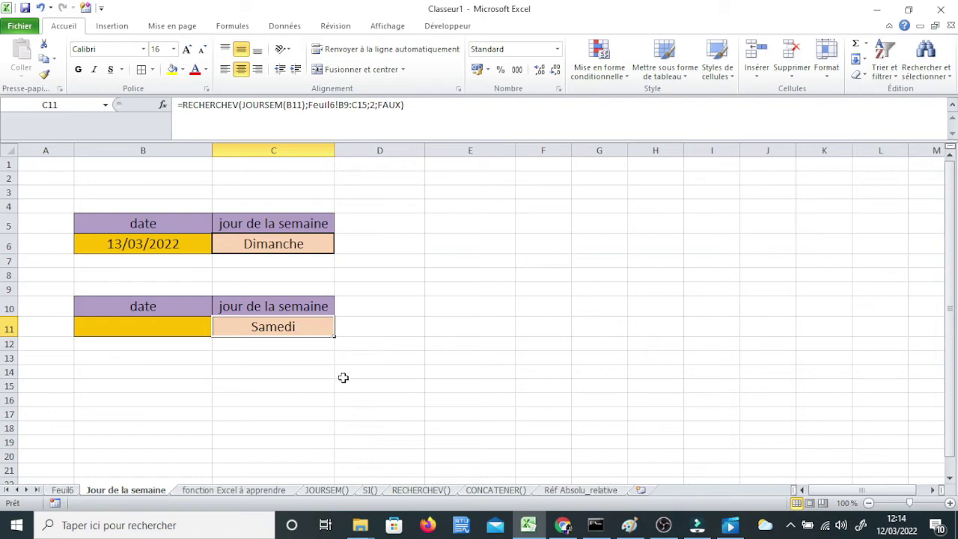
pyautogui.click(303, 360)
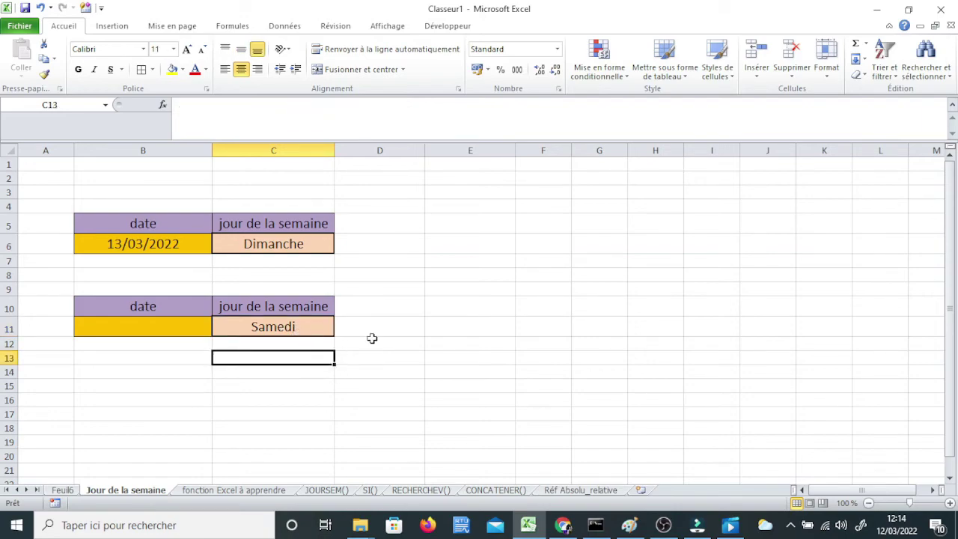
# - Enter =JOURSEM(B11) in D11, which returns 7
pyautogui.click(378, 330)
pyautogui.write('=')
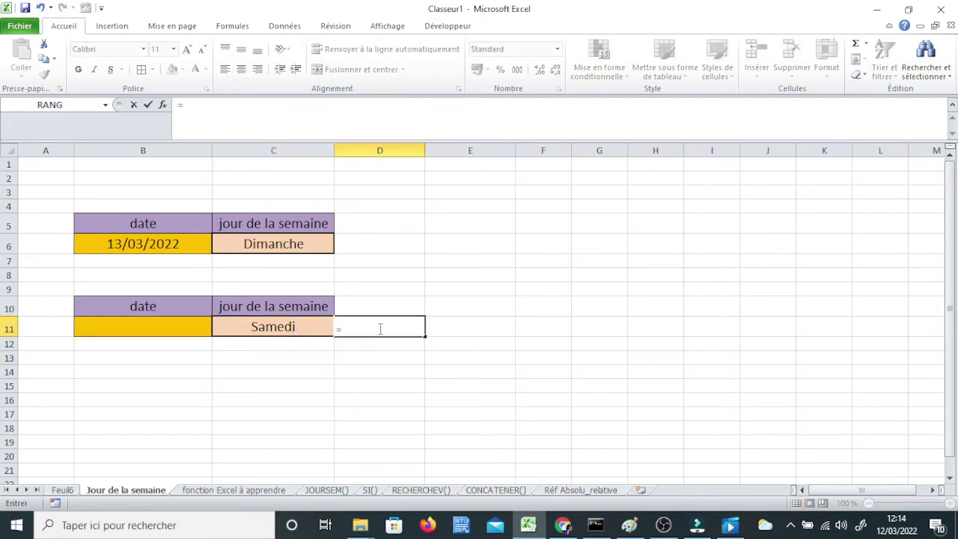
pyautogui.write('jour')
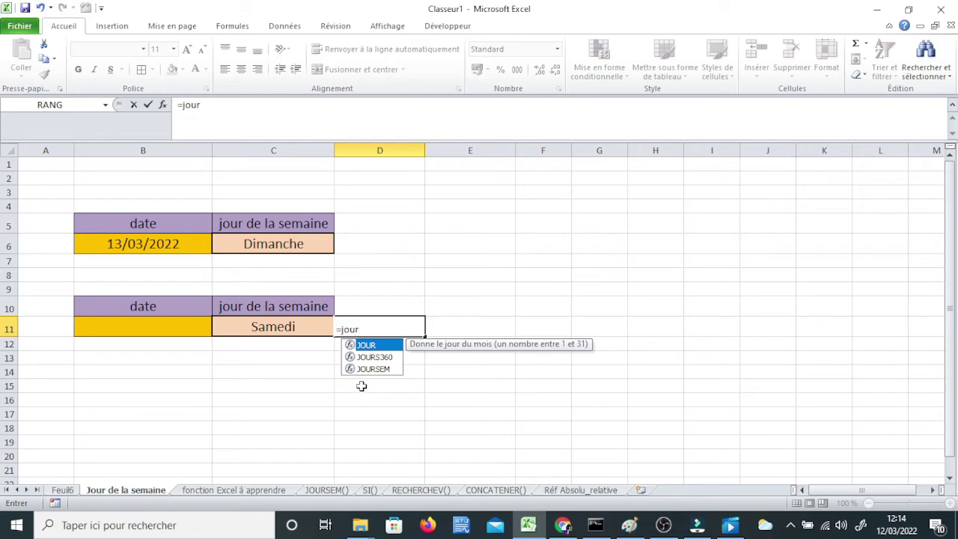
pyautogui.doubleClick(373, 369)
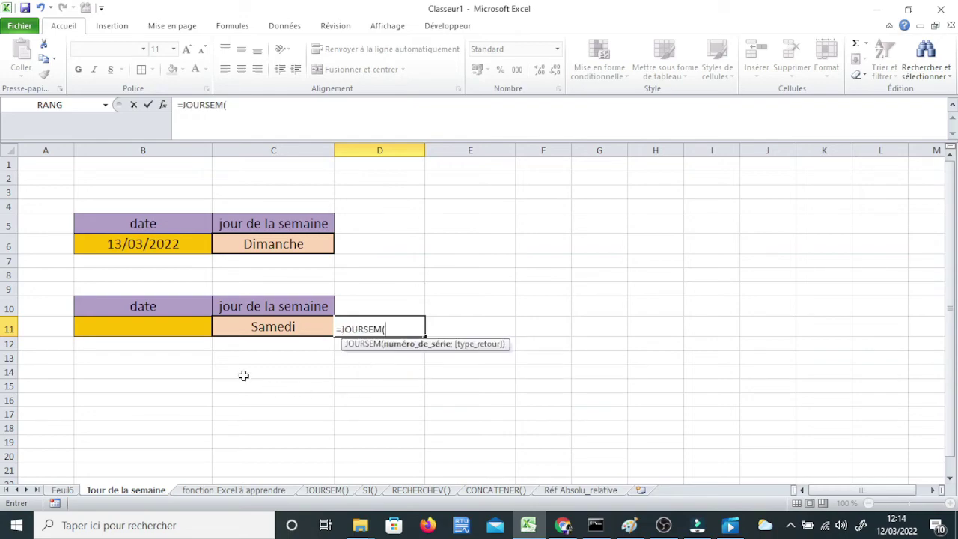
pyautogui.click(168, 328)
pyautogui.press('Return')
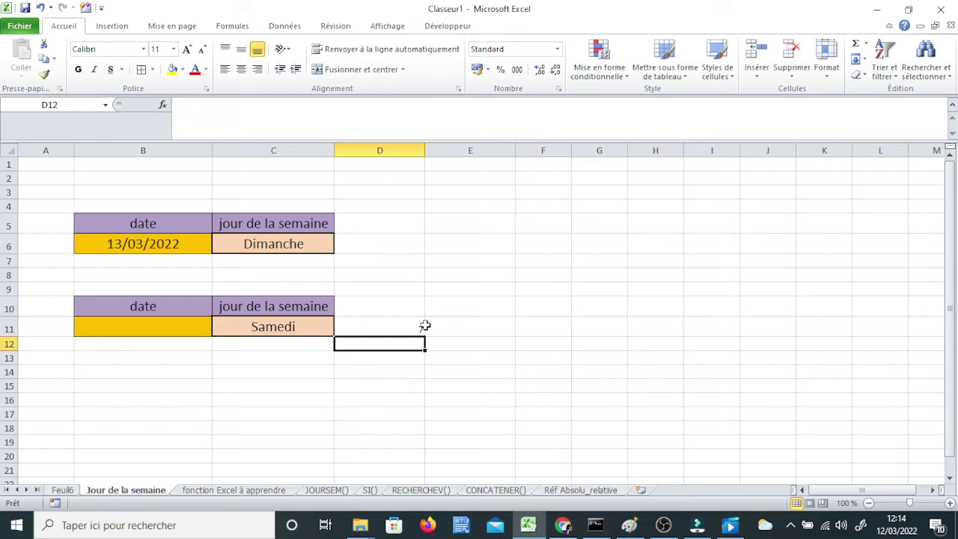
pyautogui.click(417, 324)
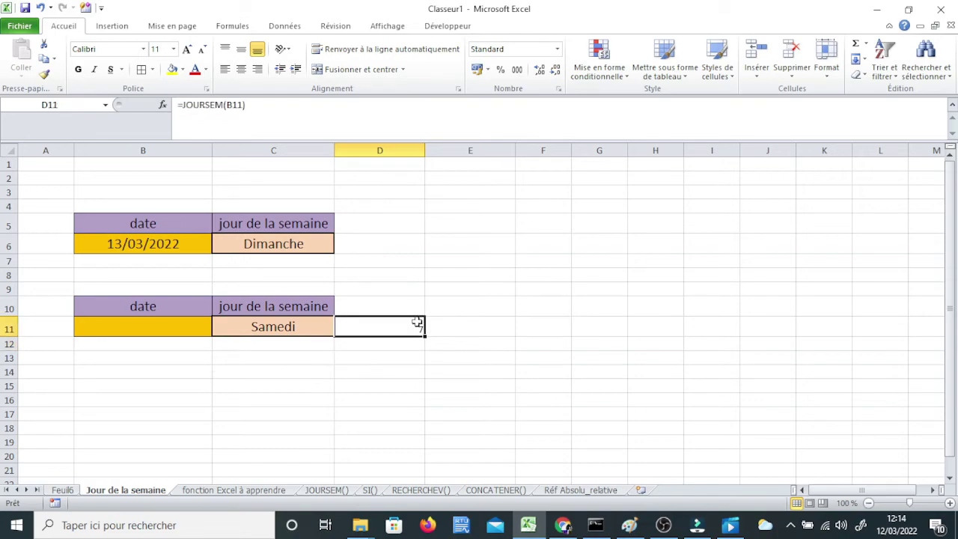
# - Confirm on Feuil6 that 7 pairs with Samedi, then compare C11, D11 and B11
pyautogui.click(62, 490)
pyautogui.moveTo(116, 362); pyautogui.dragTo(161, 364)
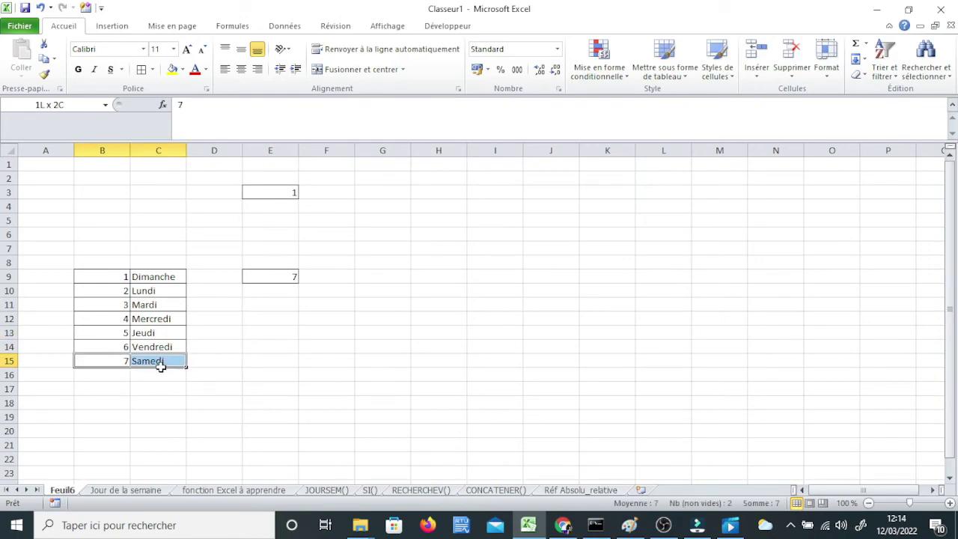
pyautogui.click(156, 496)
pyautogui.click(291, 335)
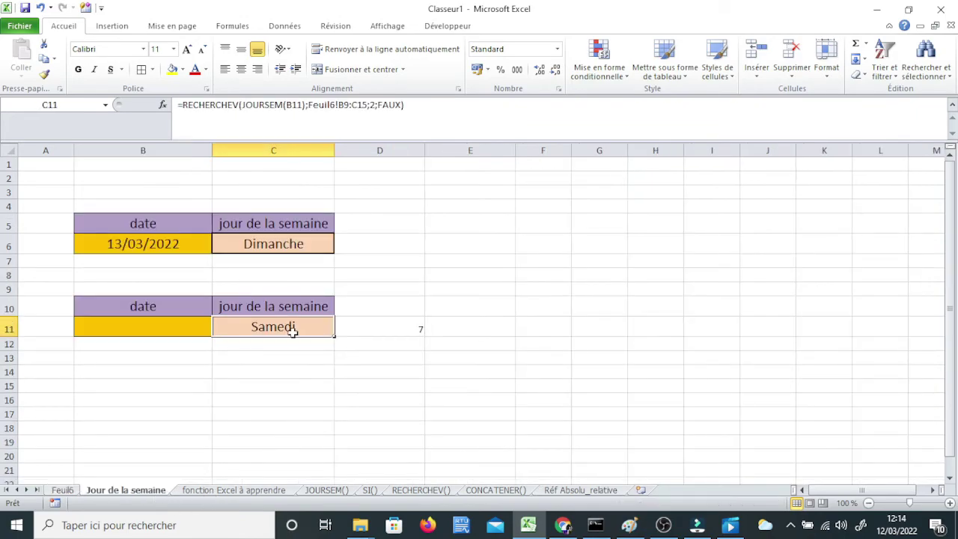
pyautogui.click(421, 329)
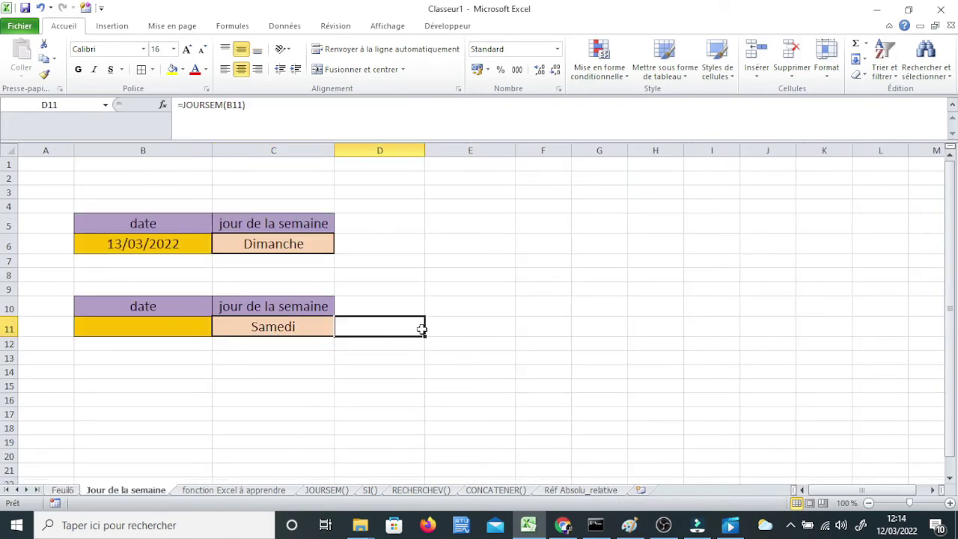
pyautogui.click(165, 331)
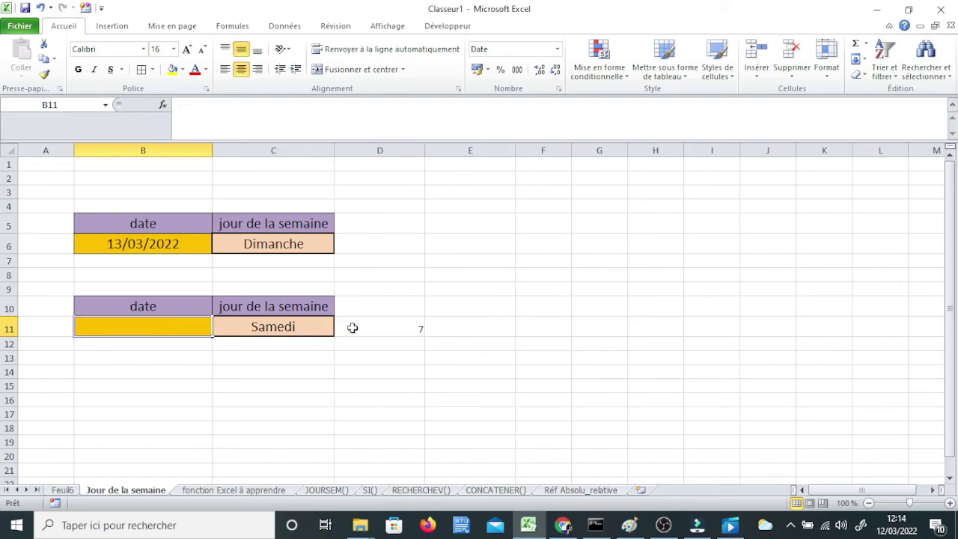
pyautogui.click(393, 327)
pyautogui.click(150, 325)
pyautogui.click(378, 359)
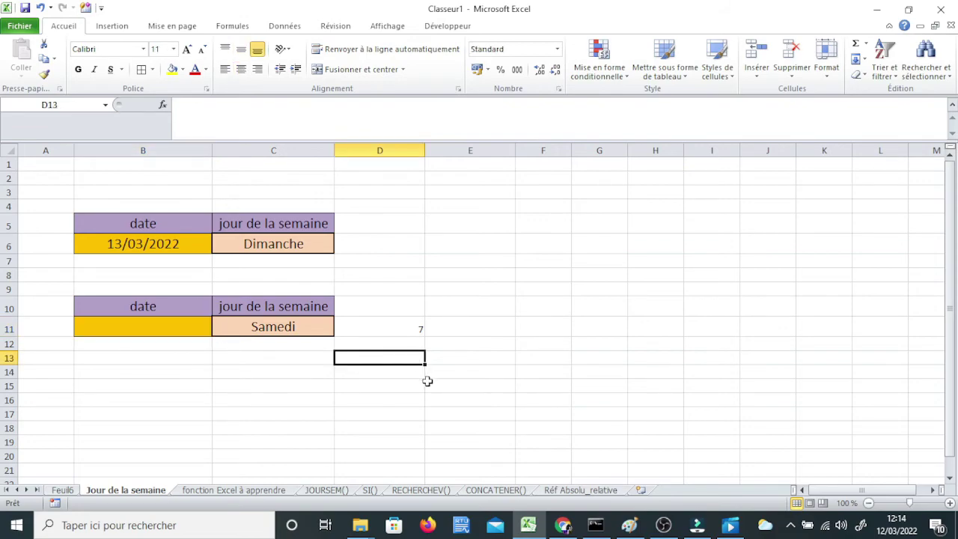
# - Enter 0 in D13 and give it the Date number format
pyautogui.write('=')
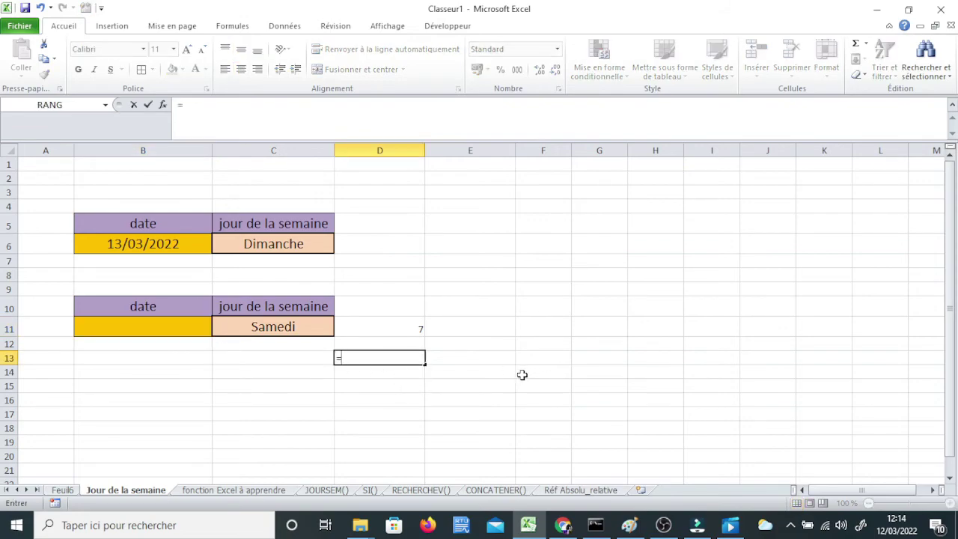
pyautogui.press('BackSpace')
pyautogui.click(174, 326)
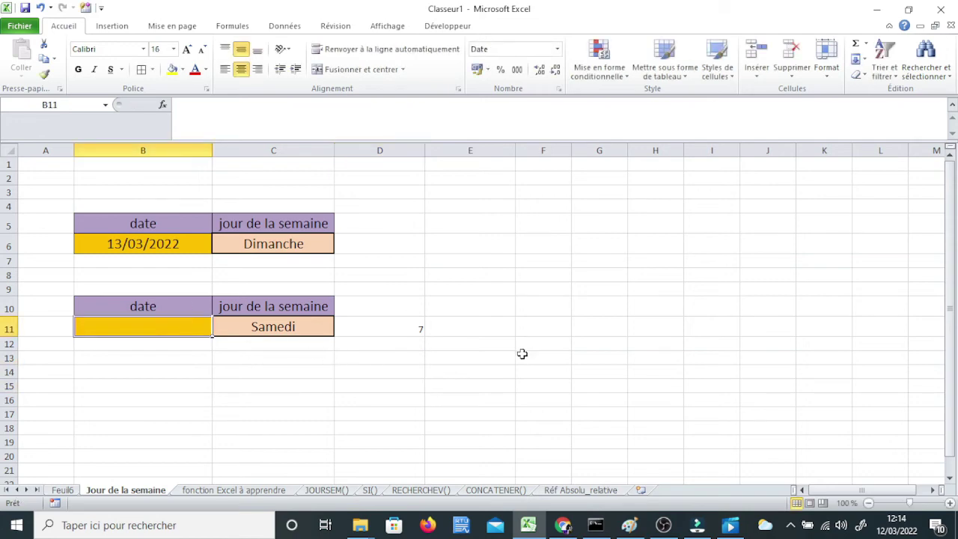
pyautogui.click(399, 357)
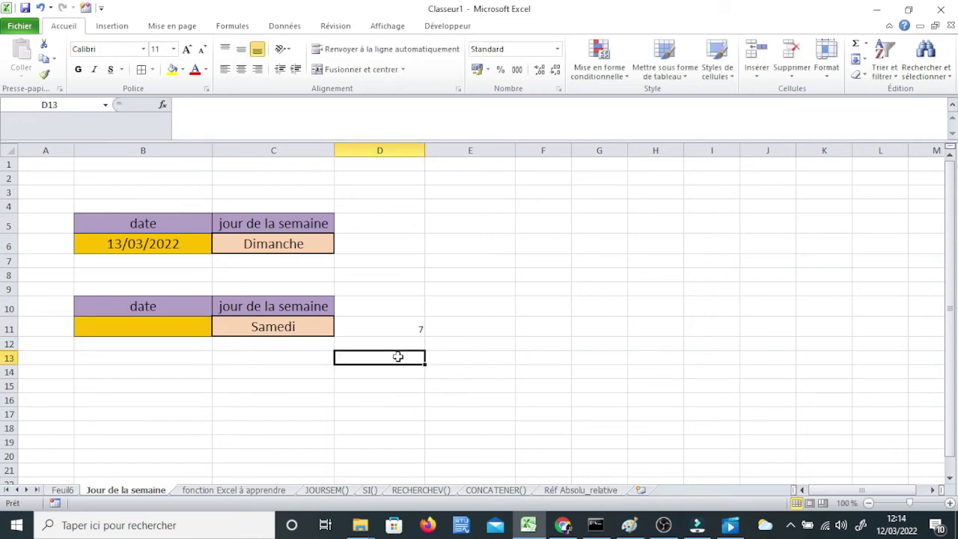
pyautogui.write('0')
pyautogui.press('Return')
pyautogui.rightClick(405, 355)
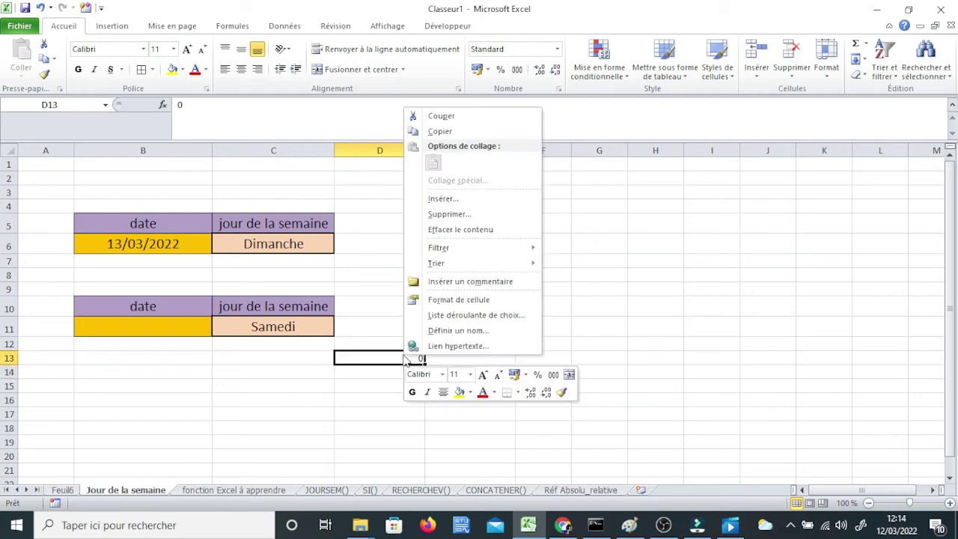
pyautogui.click(472, 301)
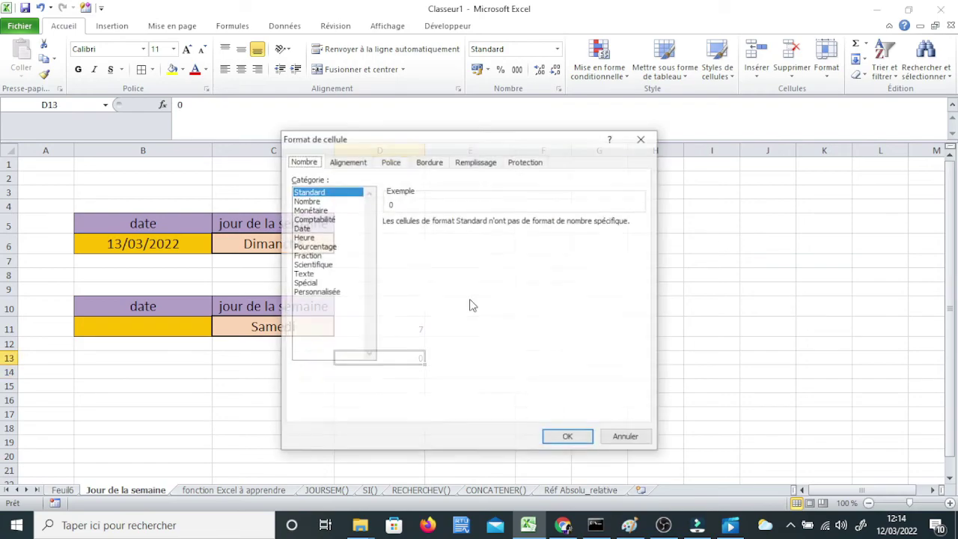
pyautogui.click(301, 228)
pyautogui.click(568, 438)
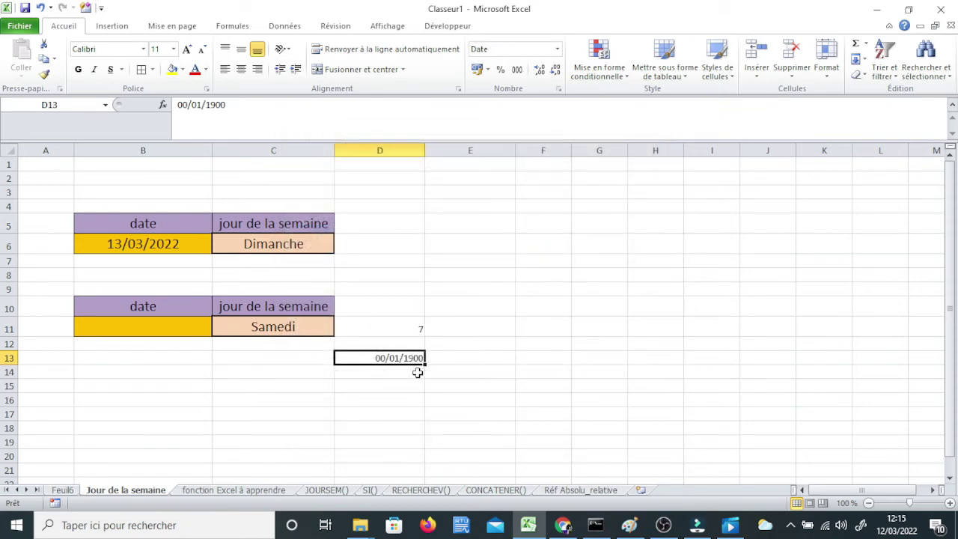
# - Change D13 to 1 so it displays 01/01/1900
pyautogui.click(398, 405)
pyautogui.click(401, 360)
pyautogui.write('1')
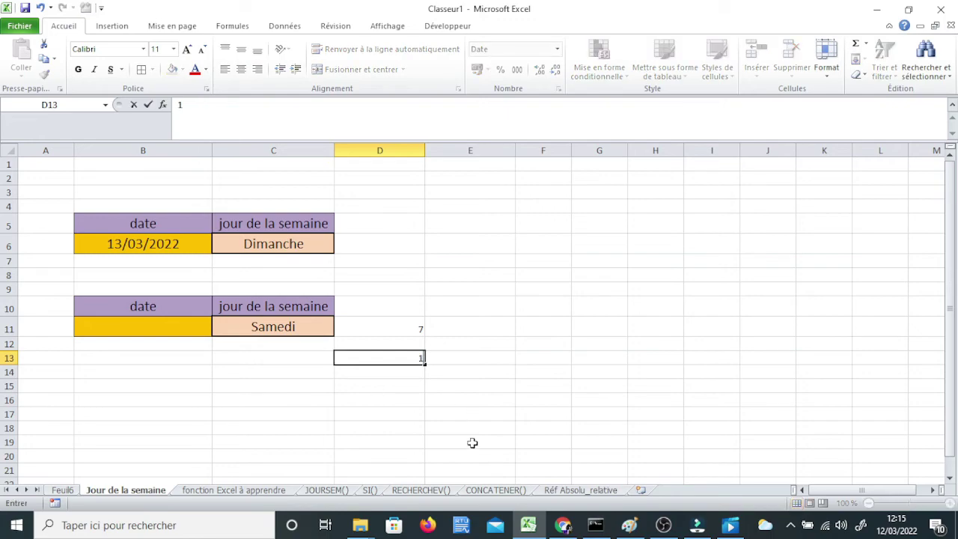
pyautogui.press('Return')
pyautogui.click(394, 359)
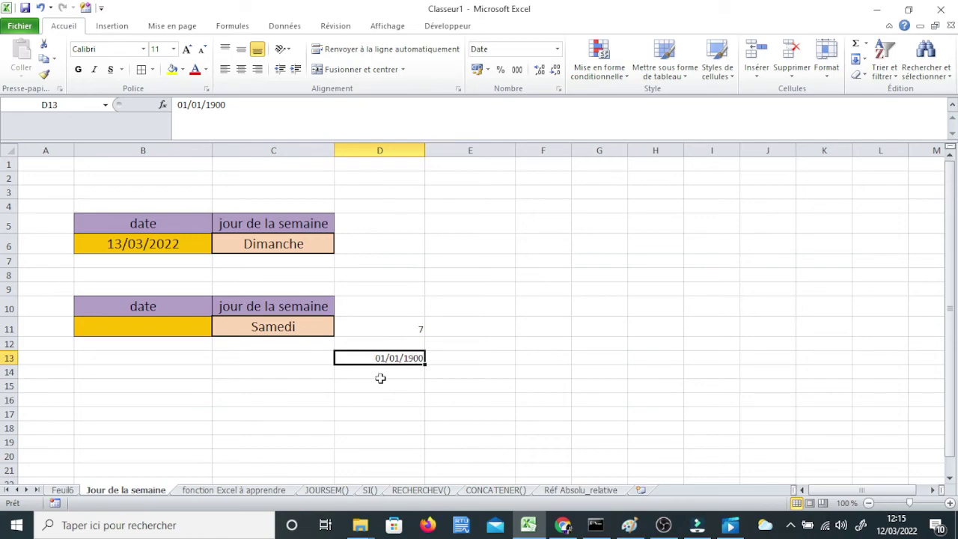
pyautogui.click(453, 357)
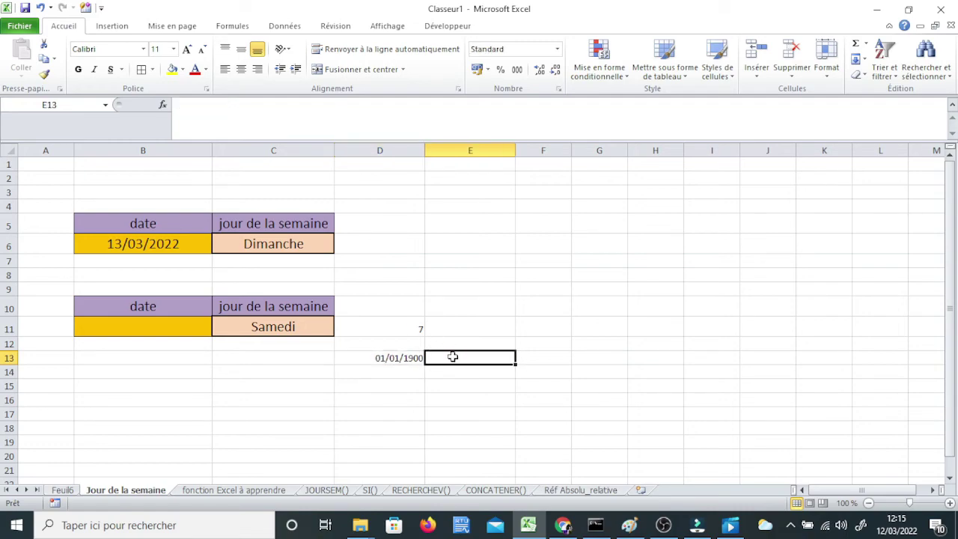
# - Enter =JOURSEM(D13) in E13 to get the weekday number of 01/01/1900
pyautogui.write('=')
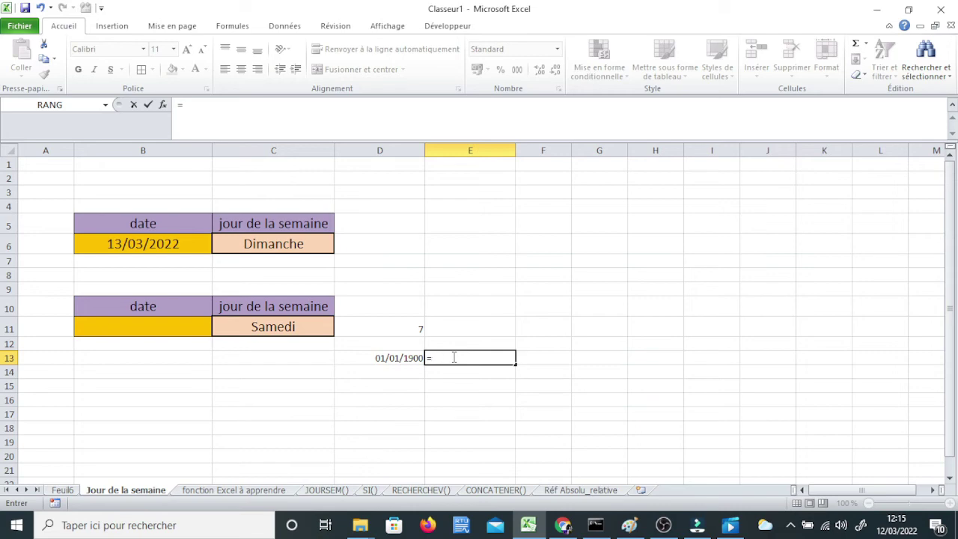
pyautogui.write('jou')
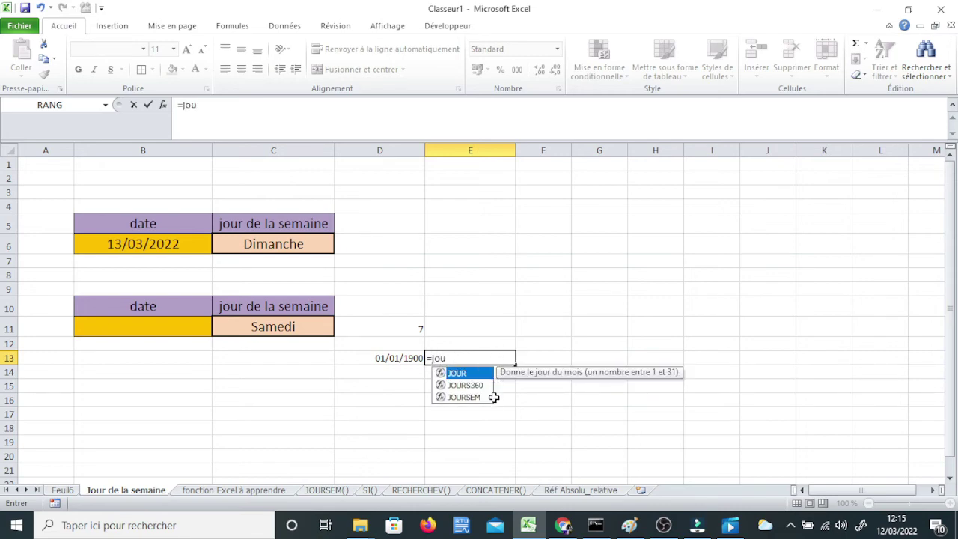
pyautogui.doubleClick(485, 397)
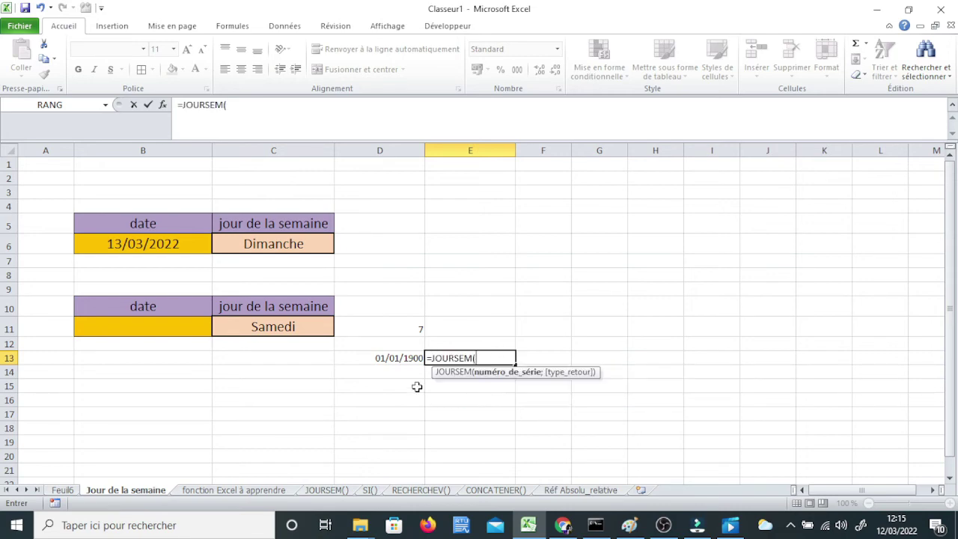
pyautogui.click(389, 360)
pyautogui.press('Return')
pyautogui.click(504, 358)
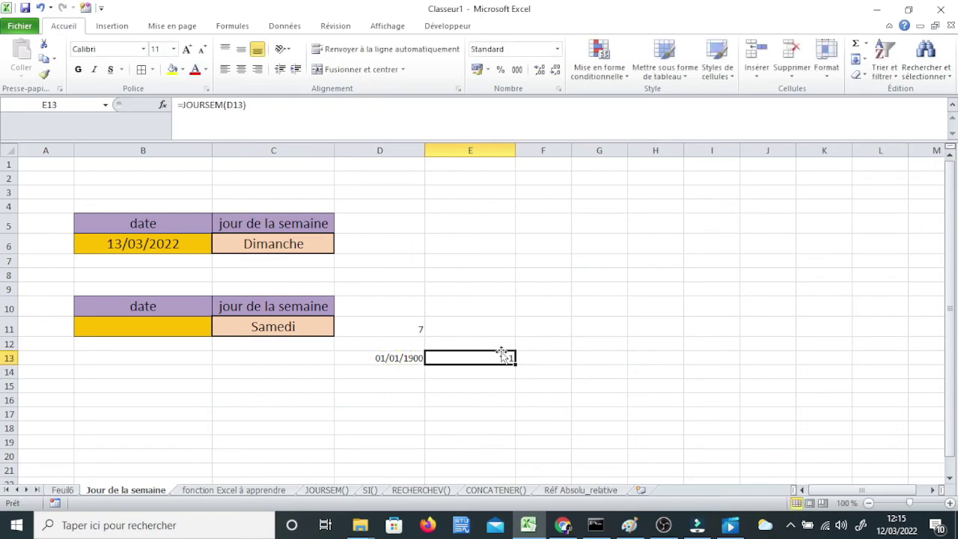
# - Compare D13's 01/01/1900 date with E13's JOURSEM result
pyautogui.click(402, 354)
pyautogui.click(417, 372)
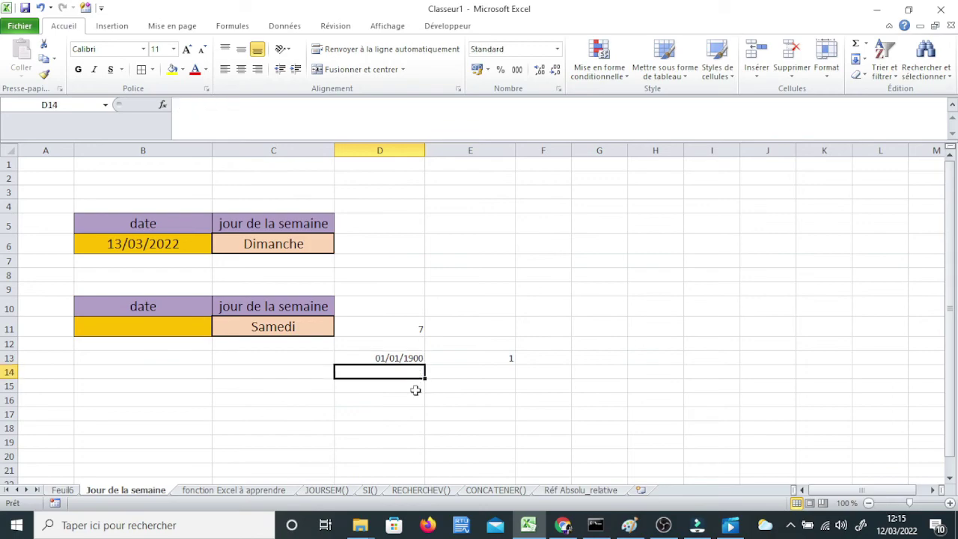
pyautogui.click(507, 429)
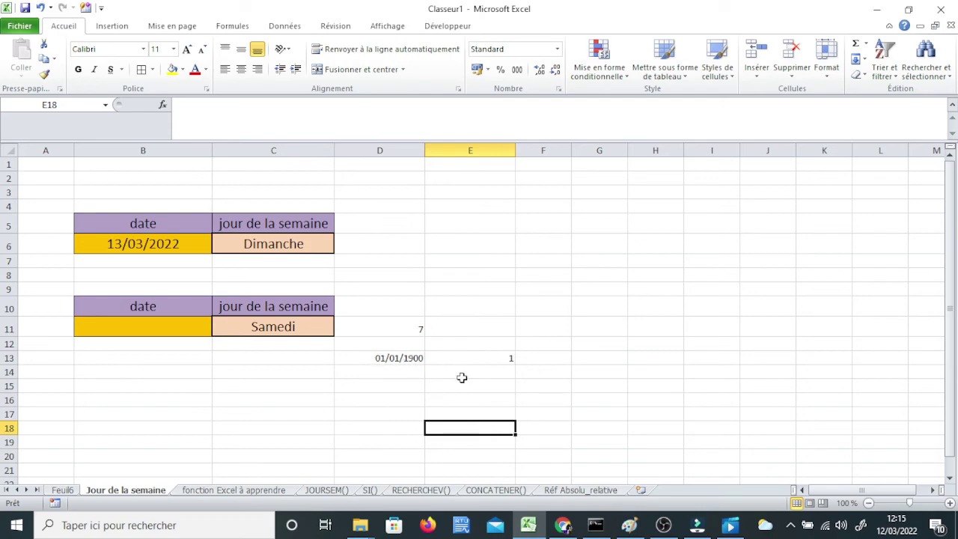
pyautogui.click(407, 356)
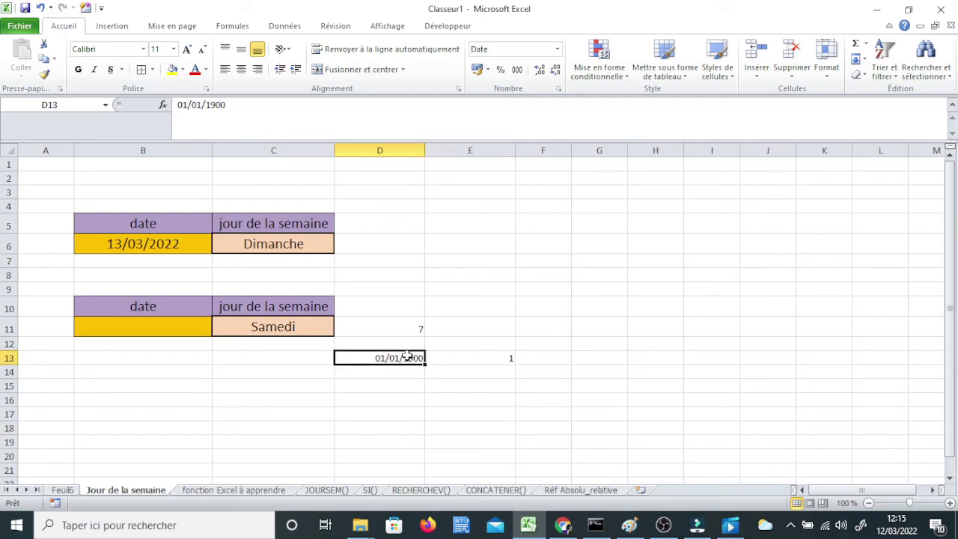
pyautogui.click(492, 360)
pyautogui.click(403, 357)
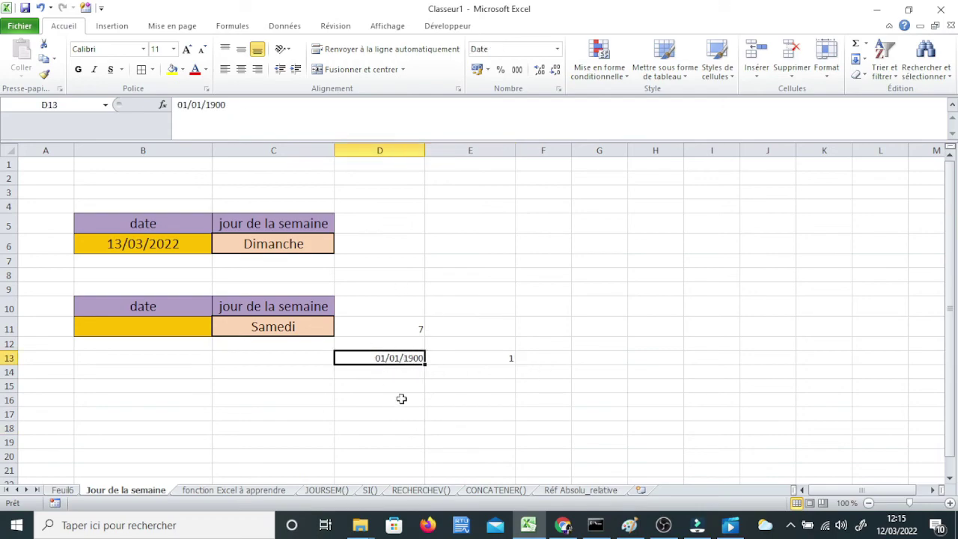
pyautogui.click(495, 360)
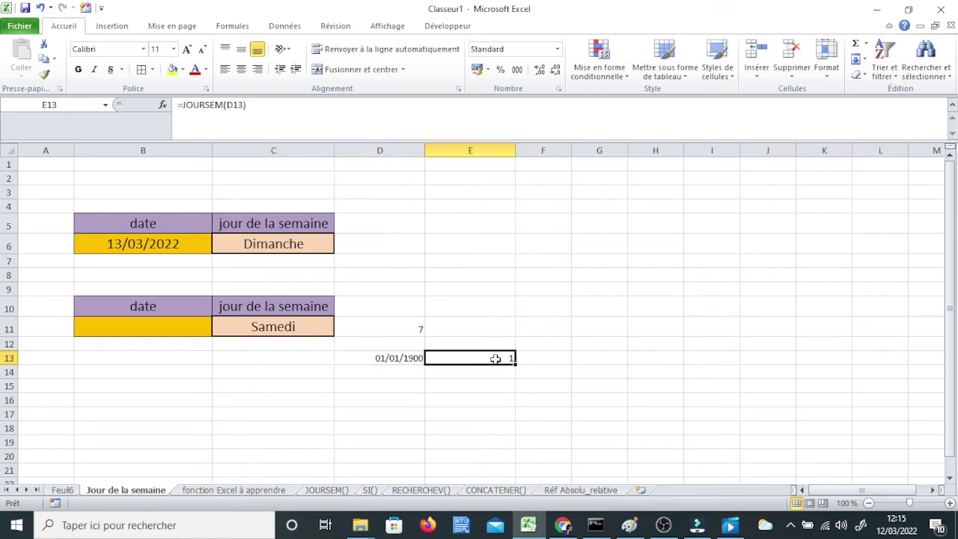
pyautogui.click(420, 329)
pyautogui.click(477, 357)
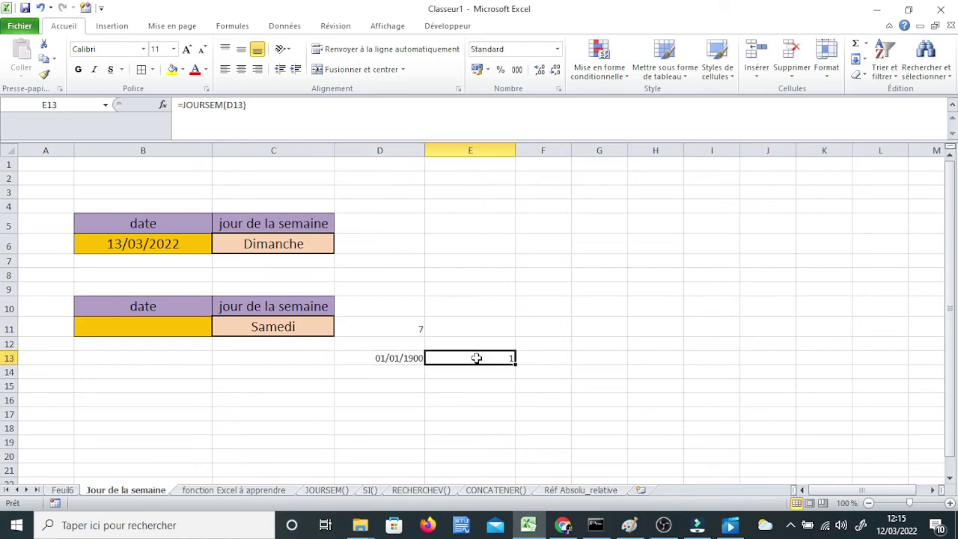
# - Delete the scratch test values in D11:E16 and reselect C11
pyautogui.click(258, 326)
pyautogui.moveTo(403, 328); pyautogui.dragTo(508, 403)
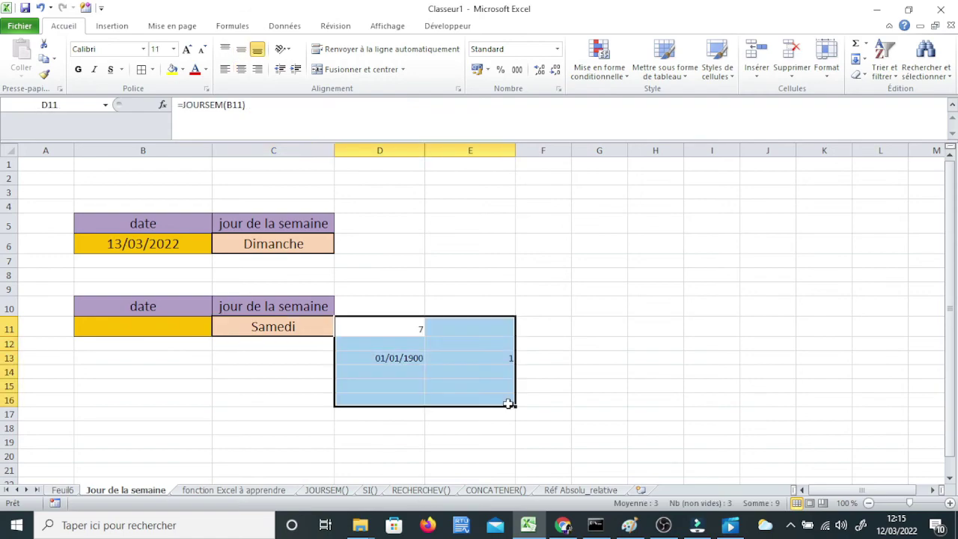
pyautogui.press('Delete')
pyautogui.click(454, 309)
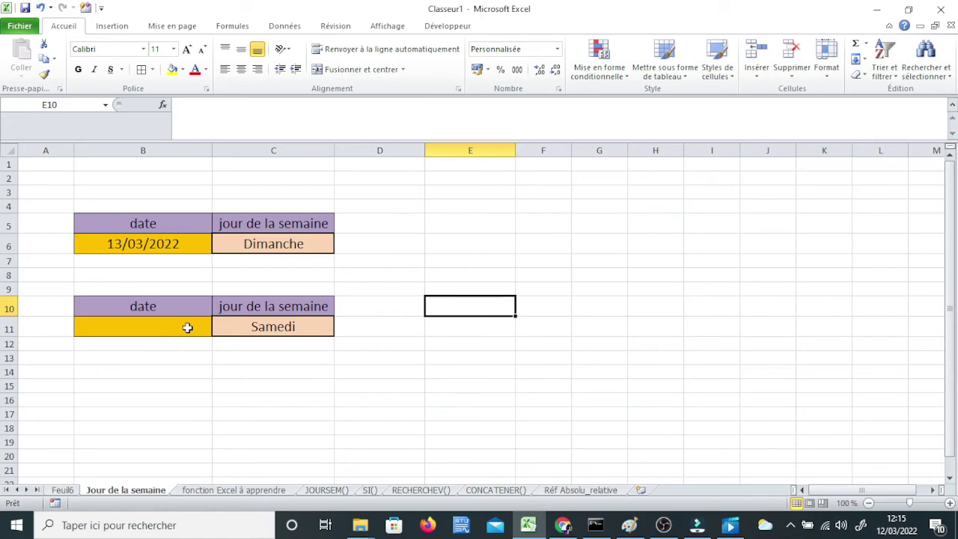
pyautogui.click(188, 327)
pyautogui.click(274, 330)
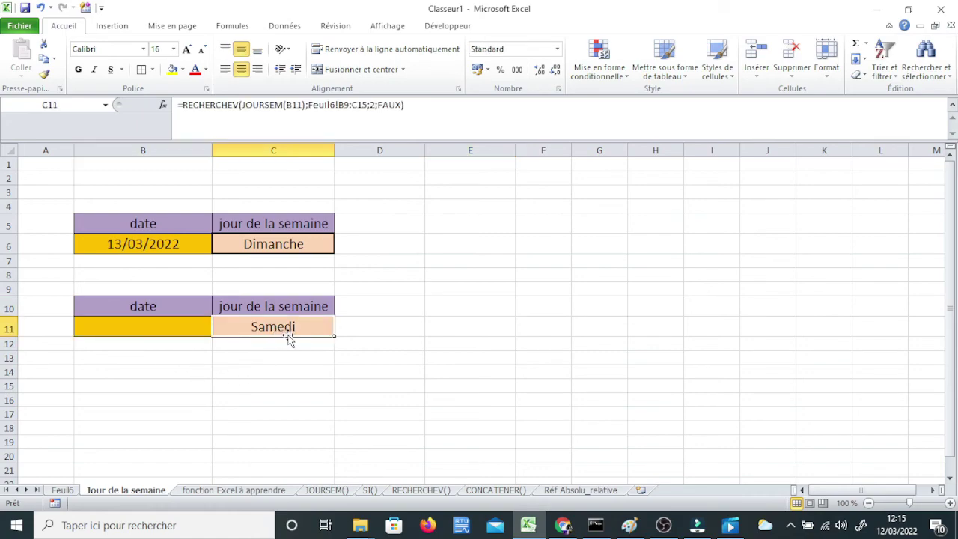
# - Prefix C11's RECHERCHEV lookup with SI(B11="";""; so an empty B11 returns blank
pyautogui.click(183, 104)
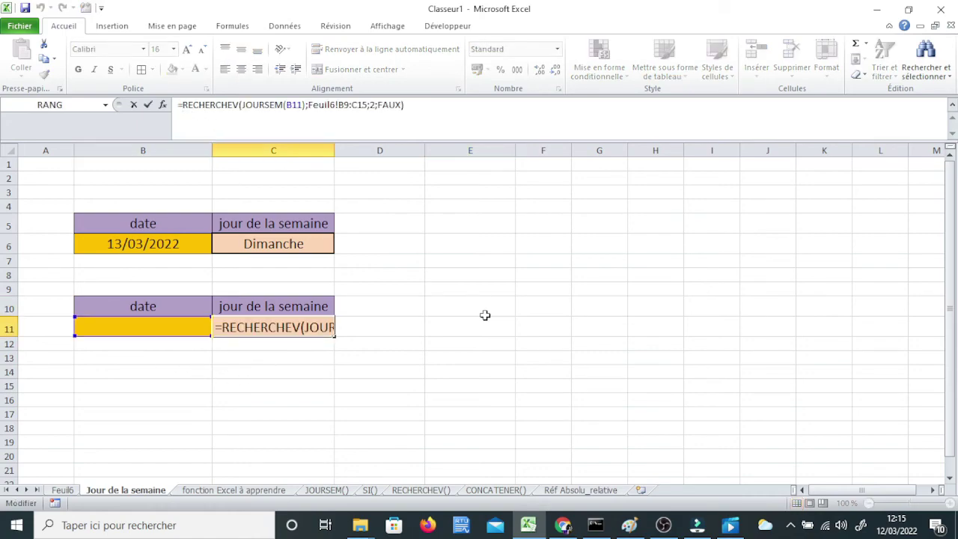
pyautogui.write('si(')
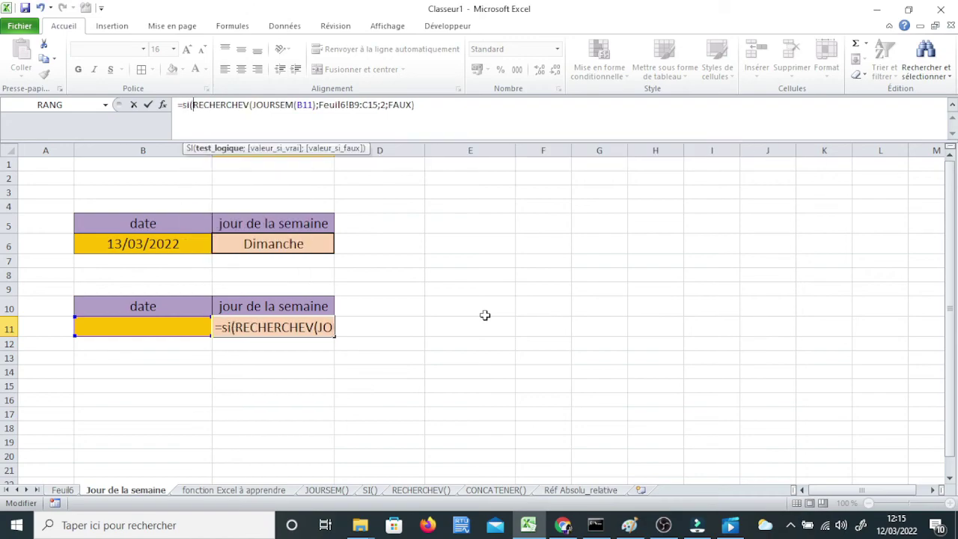
pyautogui.click(133, 326)
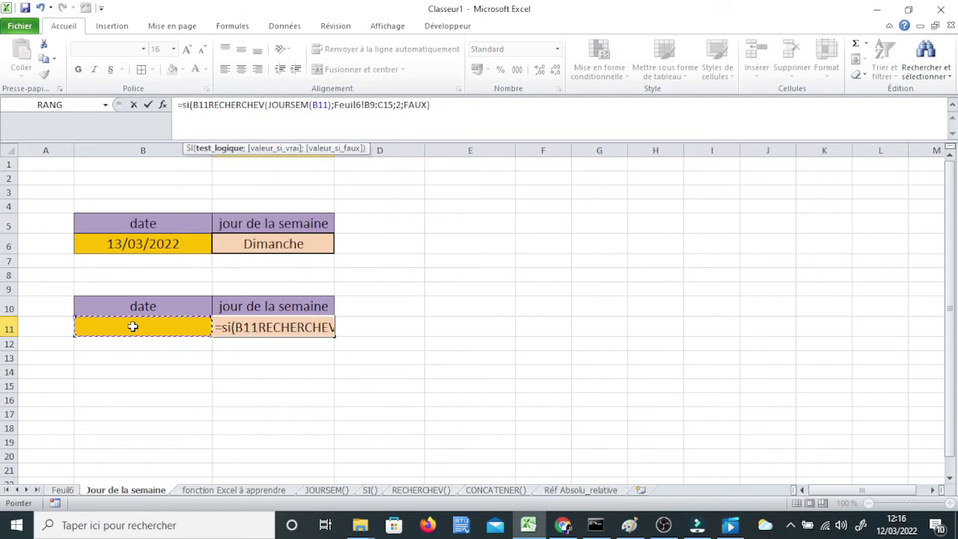
pyautogui.write('=')
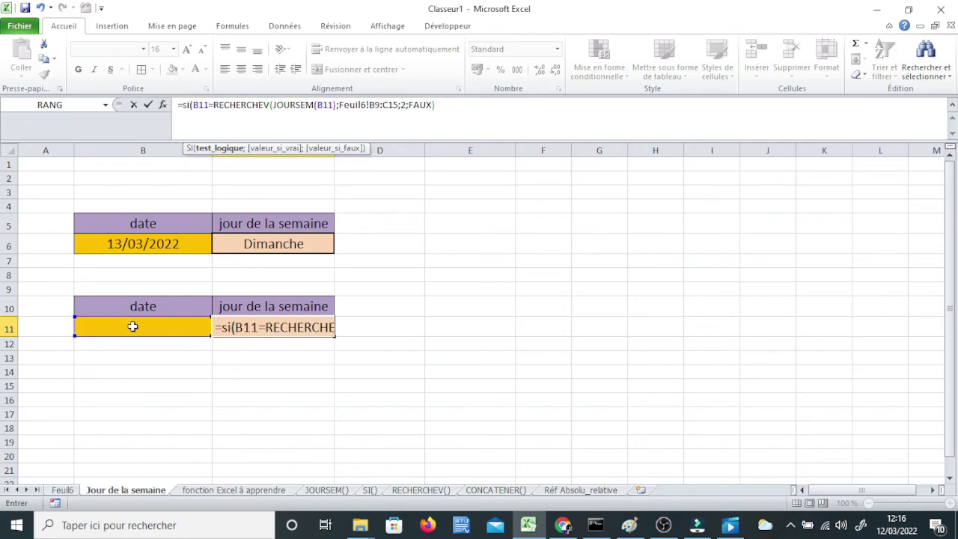
pyautogui.write('"";')
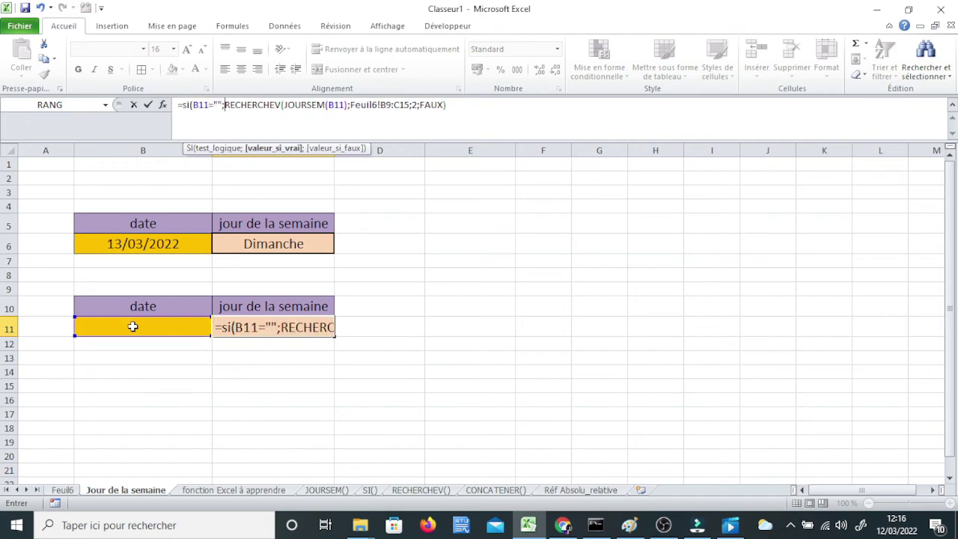
pyautogui.write('""')
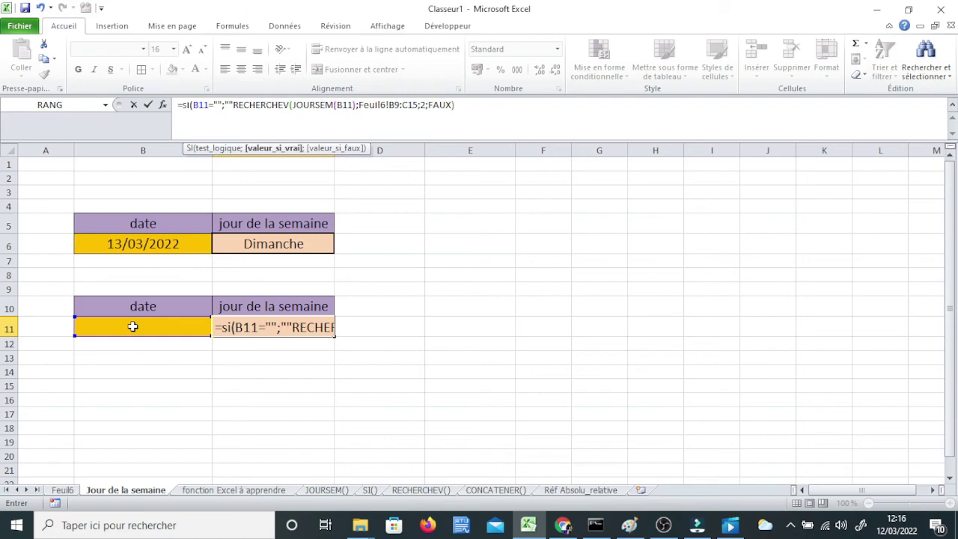